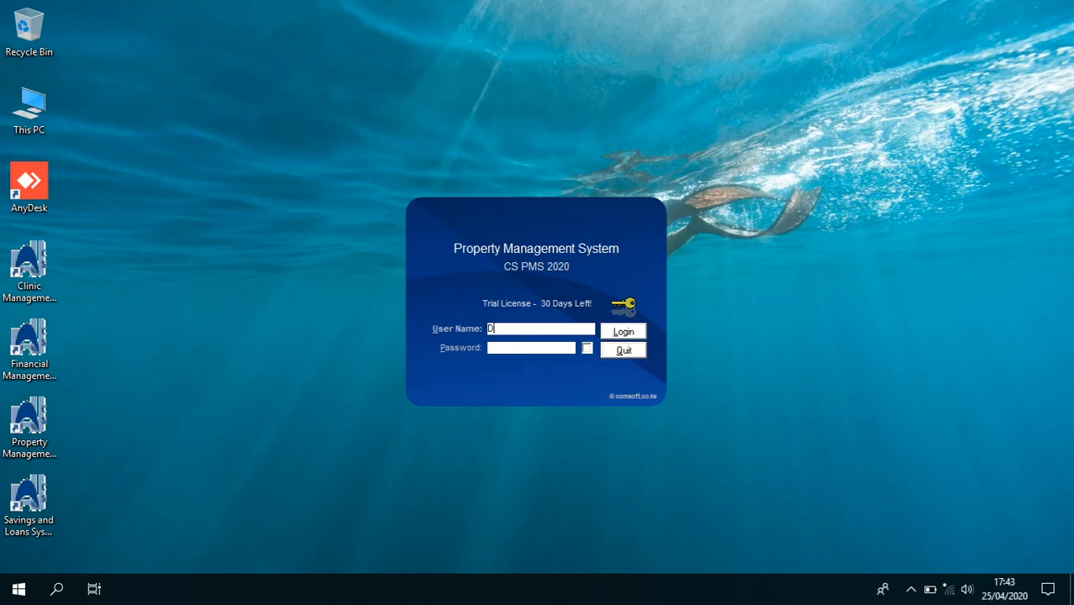
# Log in to CS PMS 2020 with the demo user name and password
pyautogui.click(489, 347)
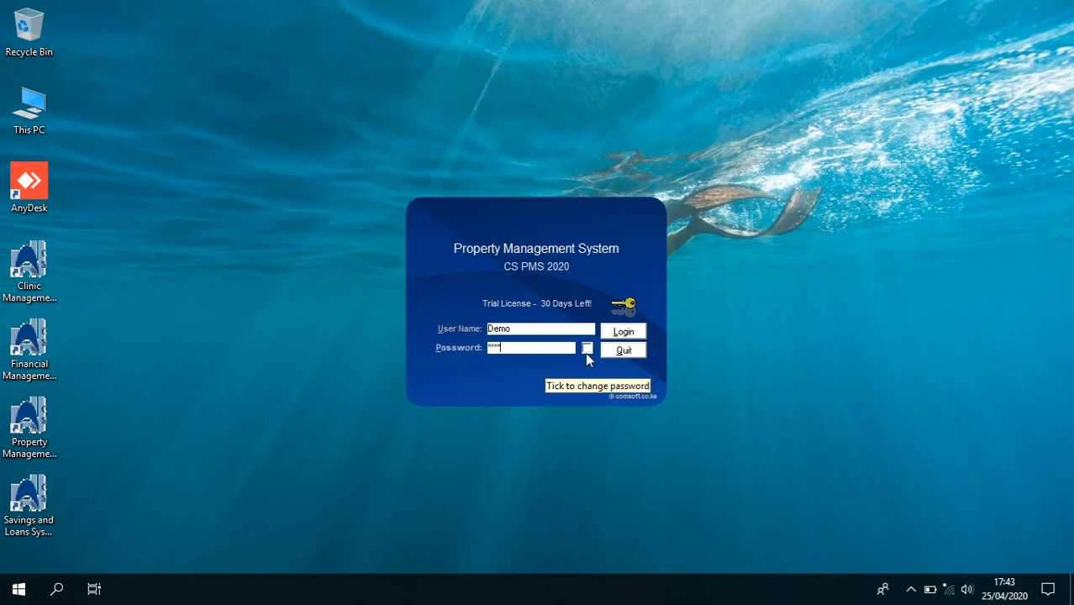
pyautogui.click(622, 331)
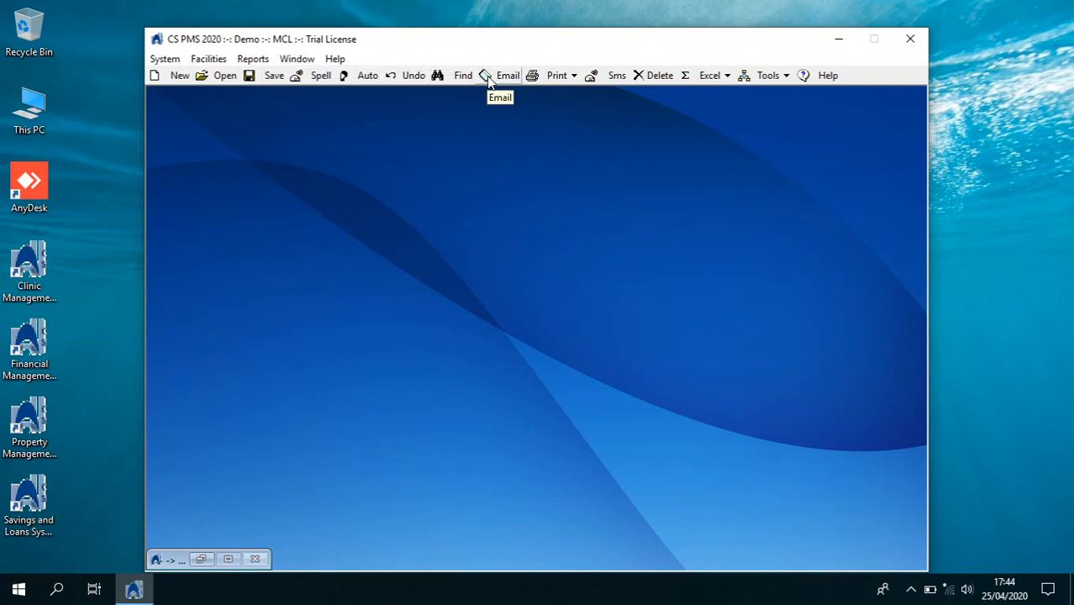
# Inspect the Print, Excel and Tools dropdowns without choosing anything, then bring up the Help manual
pyautogui.click(574, 78)
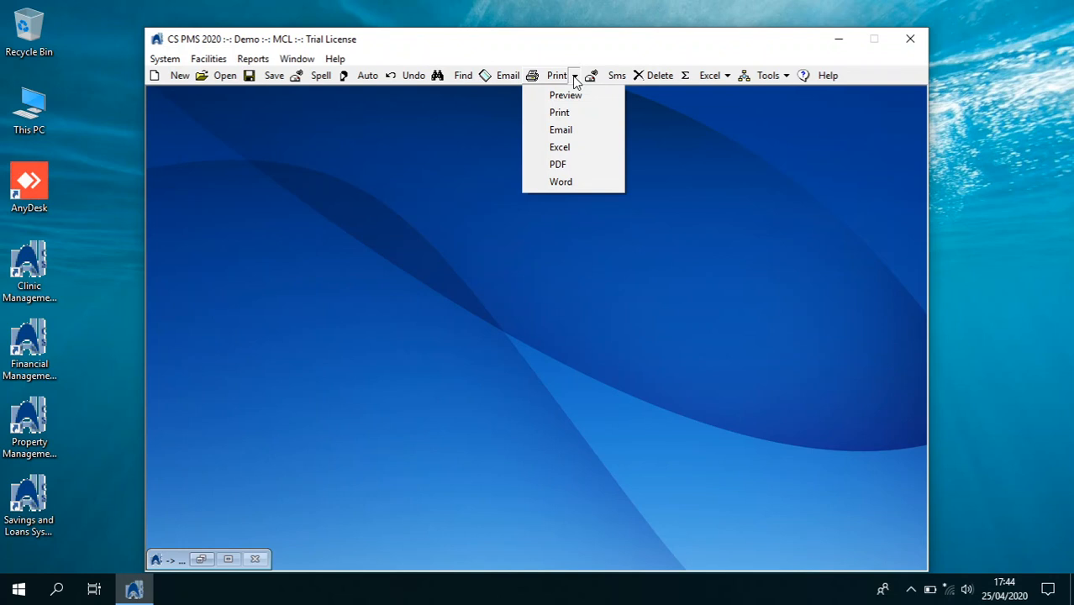
pyautogui.click(726, 77)
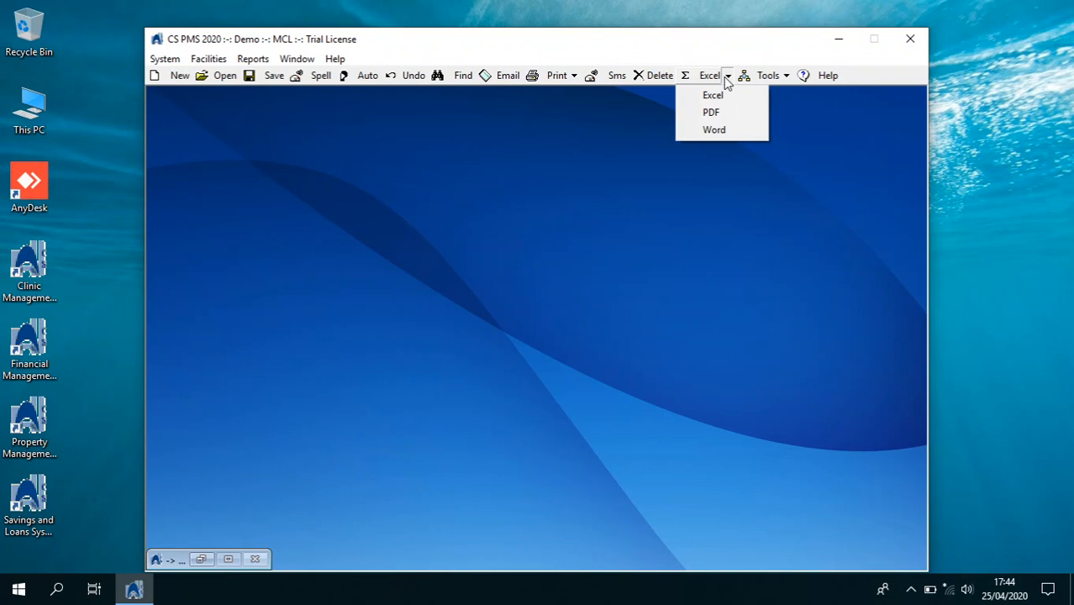
pyautogui.click(787, 77)
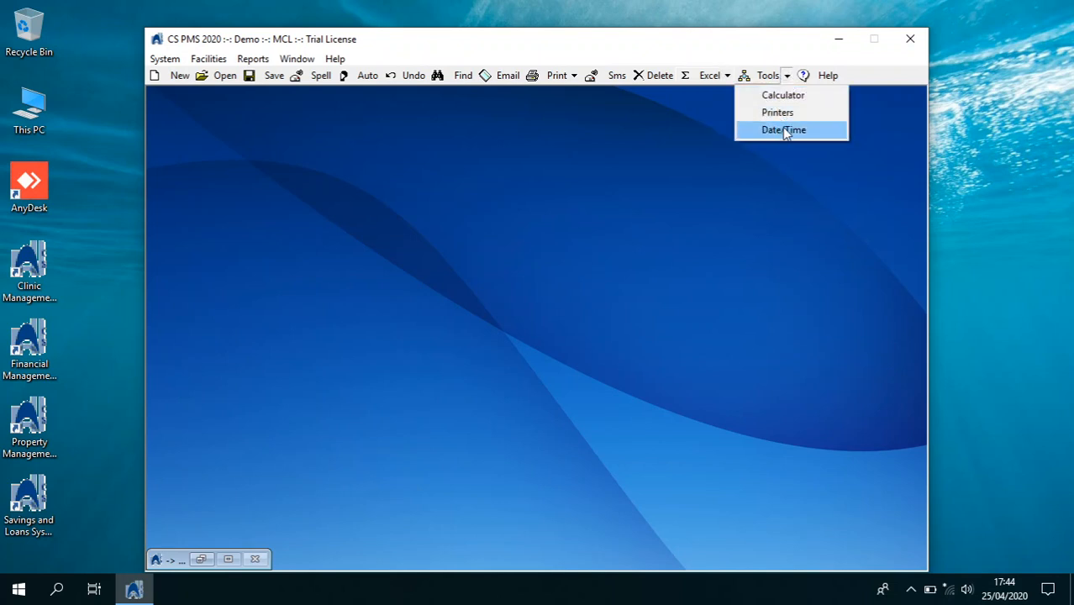
pyautogui.click(555, 194)
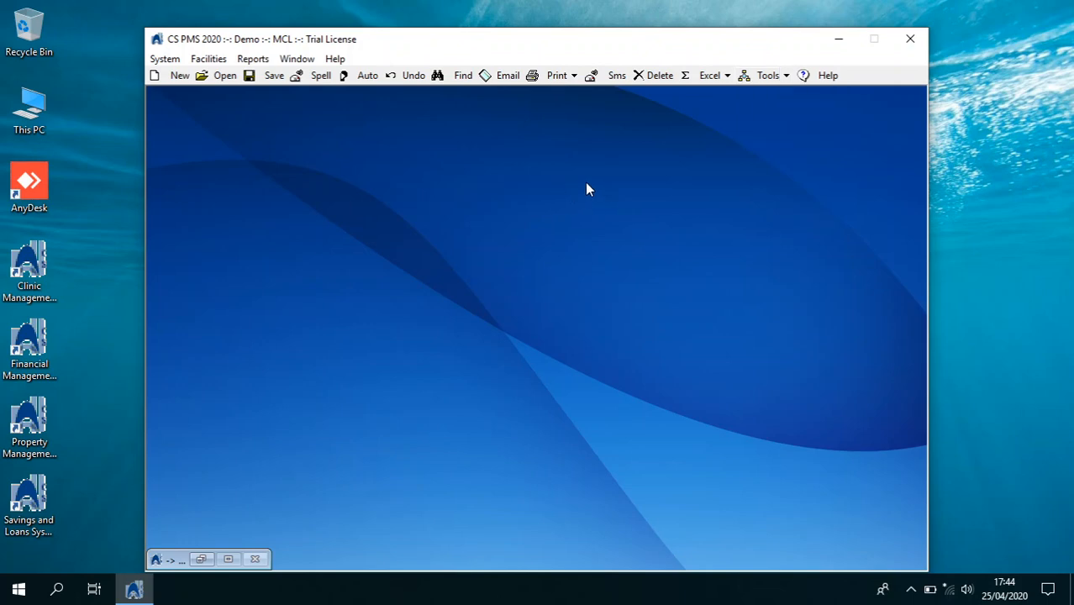
pyautogui.click(817, 75)
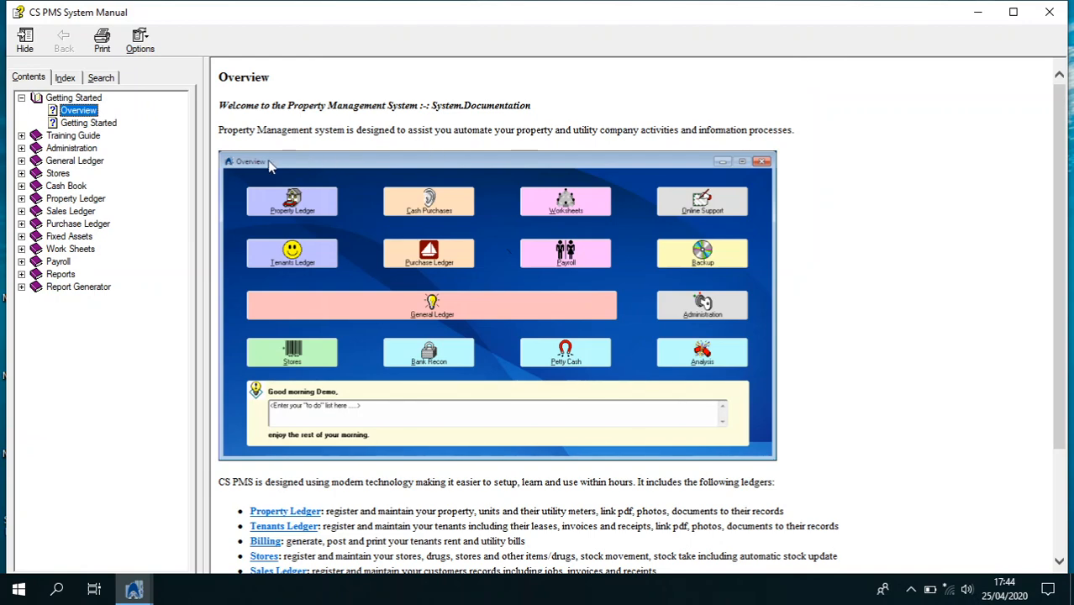
# Read through the manual's Getting Started page
pyautogui.click(108, 125)
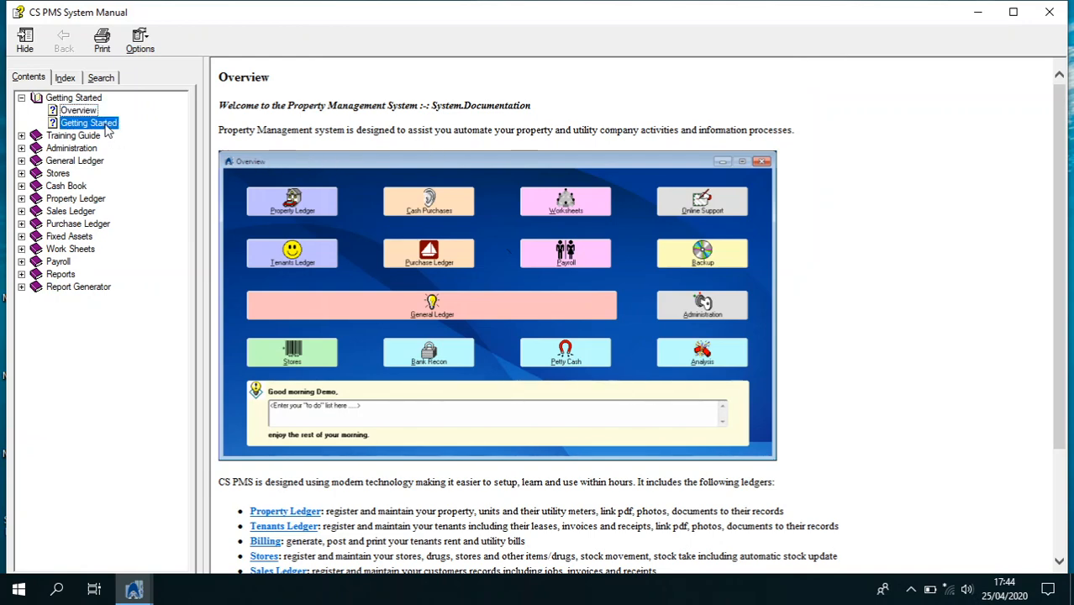
pyautogui.click(423, 254)
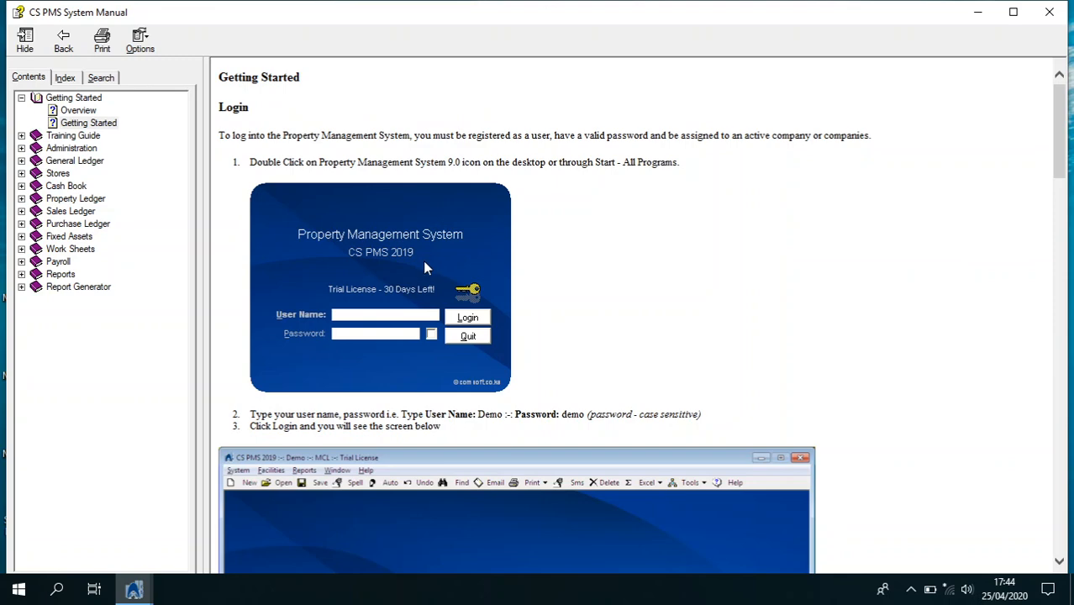
pyautogui.scroll(-6, 423, 261)
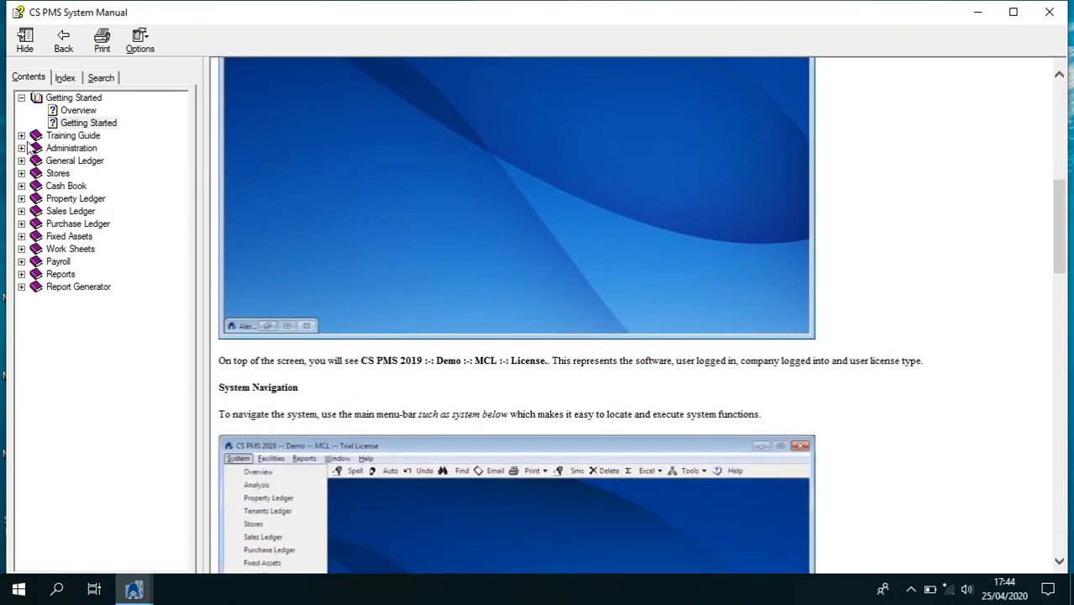
# Expand and read the Training Guide page, then close the manual
pyautogui.click(22, 137)
pyautogui.click(73, 149)
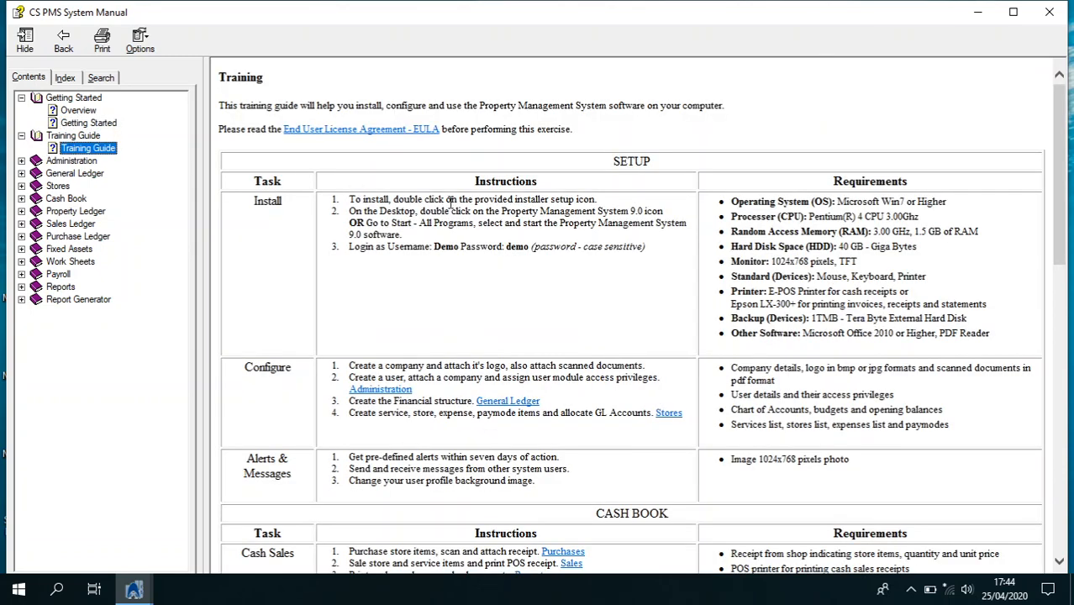
pyautogui.click(467, 211)
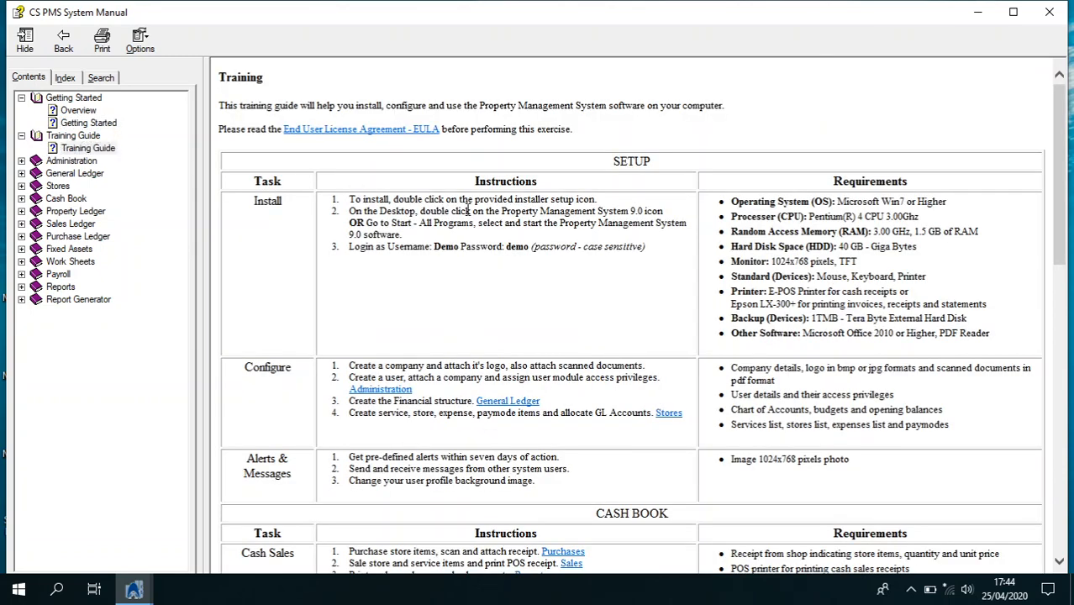
pyautogui.scroll(-9, 467, 211)
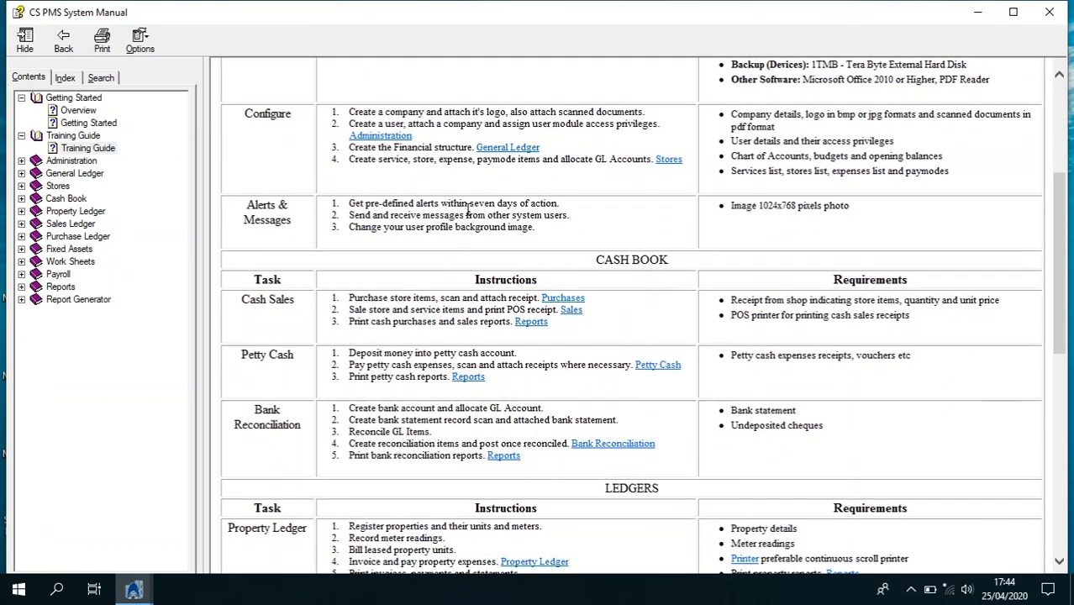
pyautogui.scroll(-10, 469, 216)
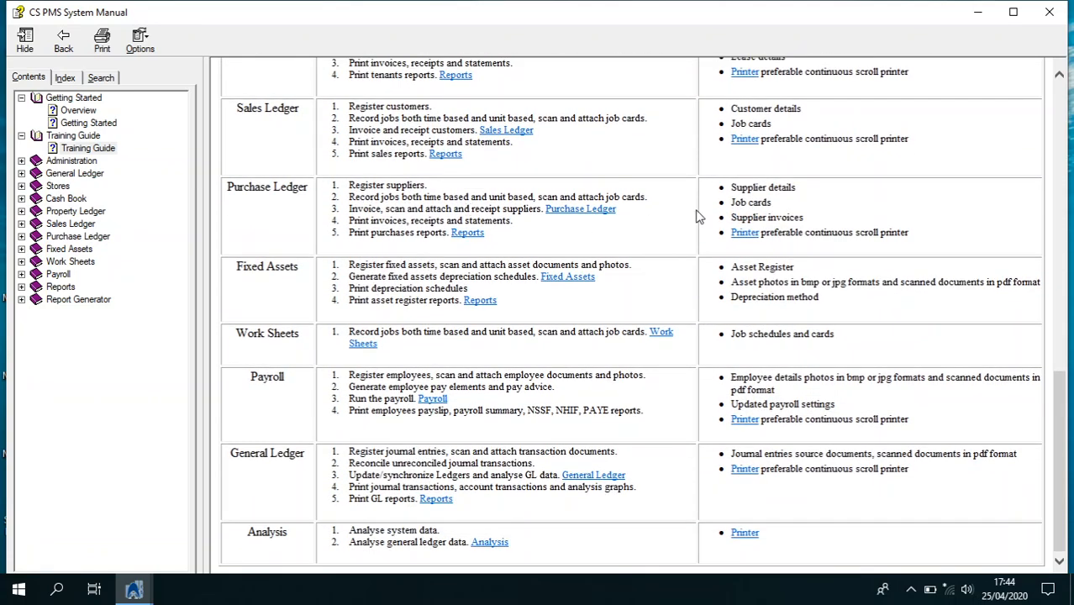
pyautogui.click(1049, 13)
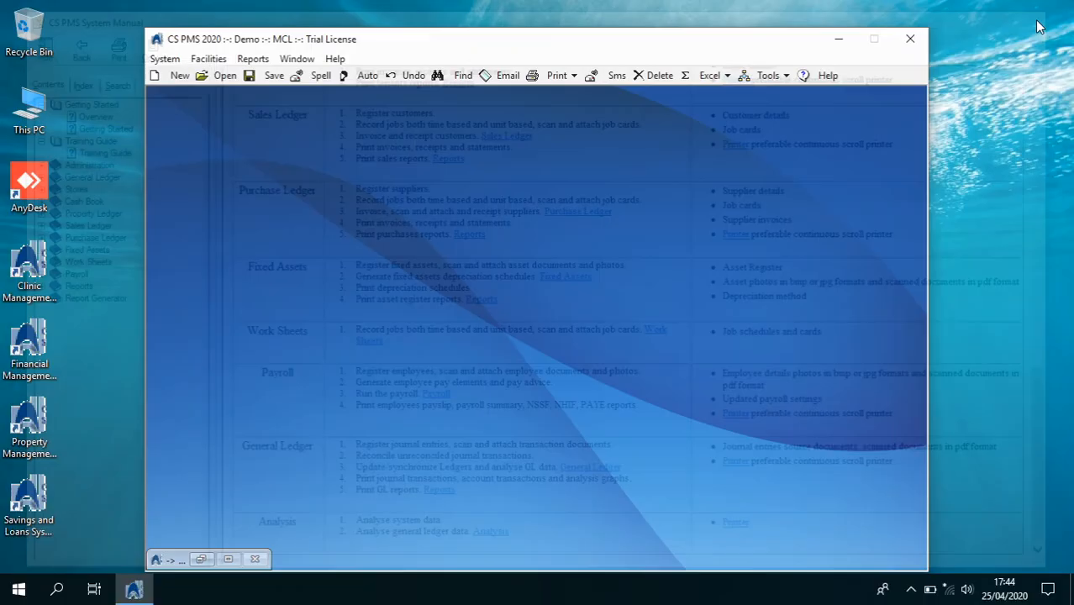
# In Administration, load My Company Limited (MCL) company details, then switch to the Users page
pyautogui.click(165, 59)
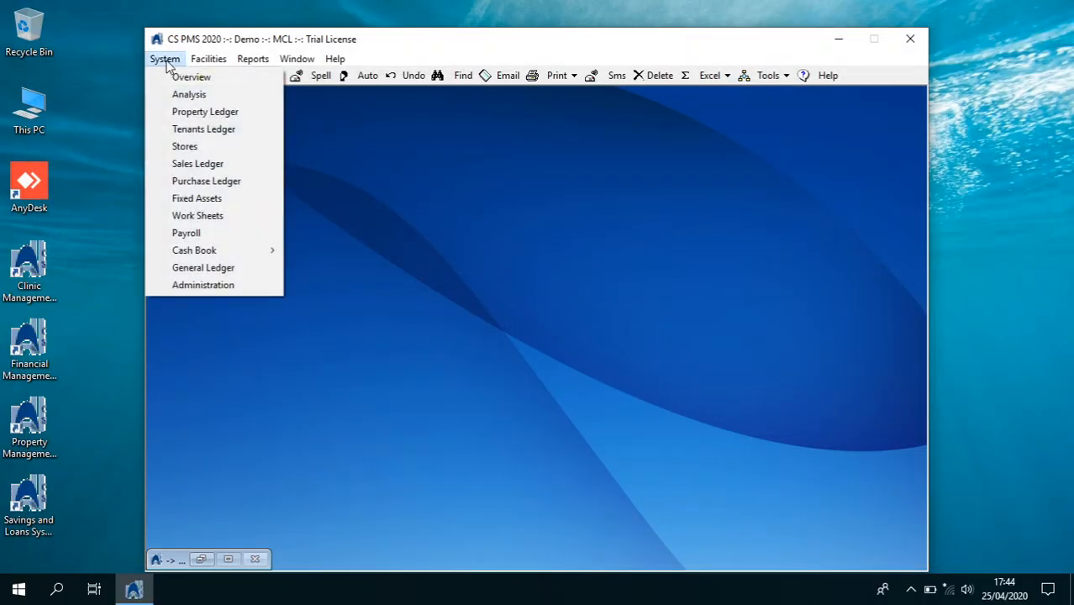
pyautogui.click(209, 284)
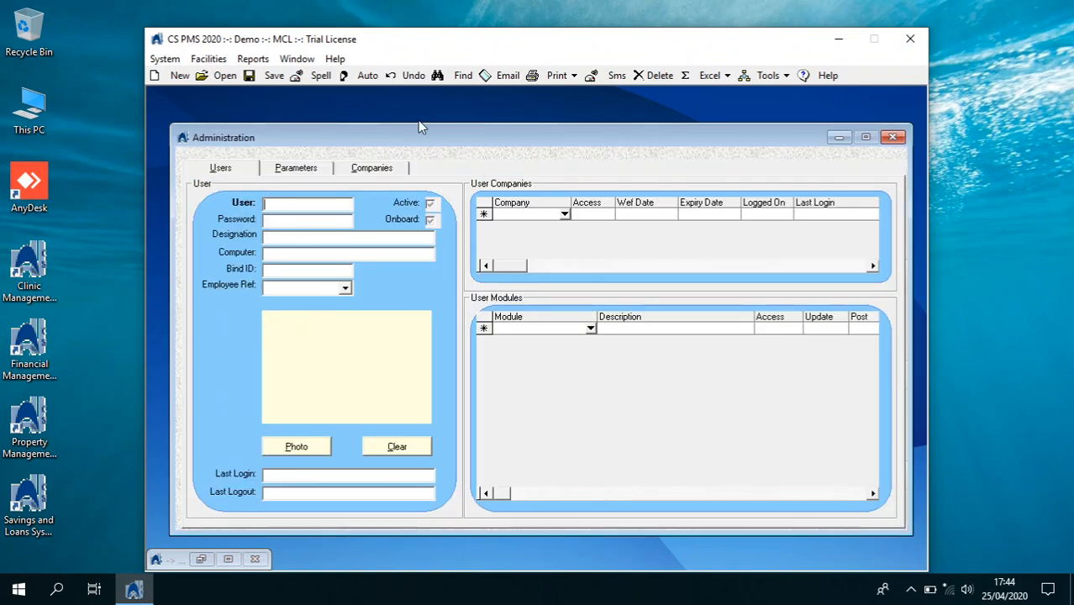
pyautogui.click(371, 168)
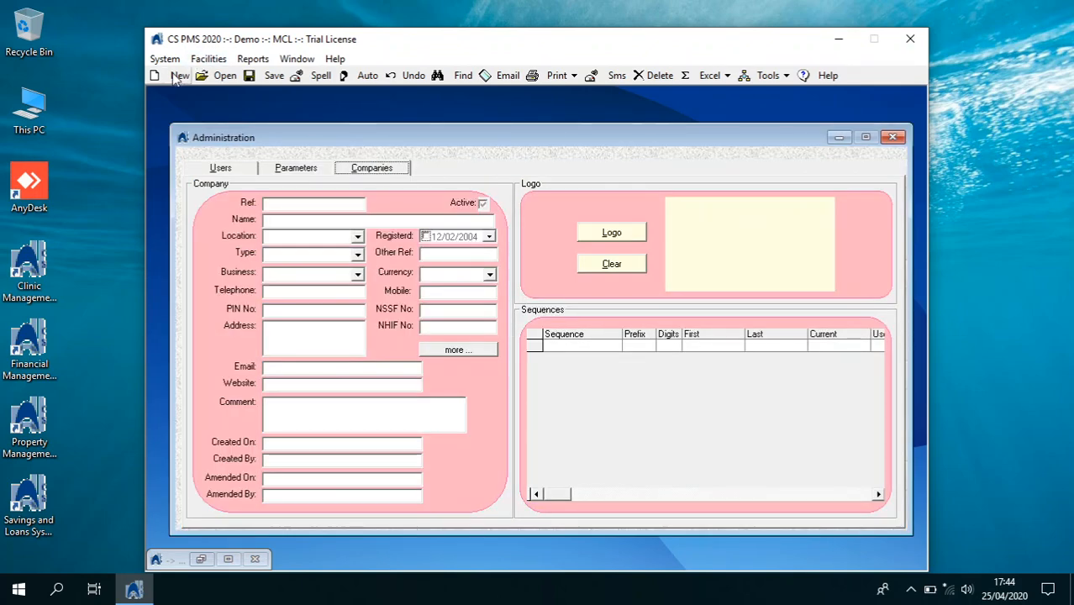
pyautogui.click(217, 76)
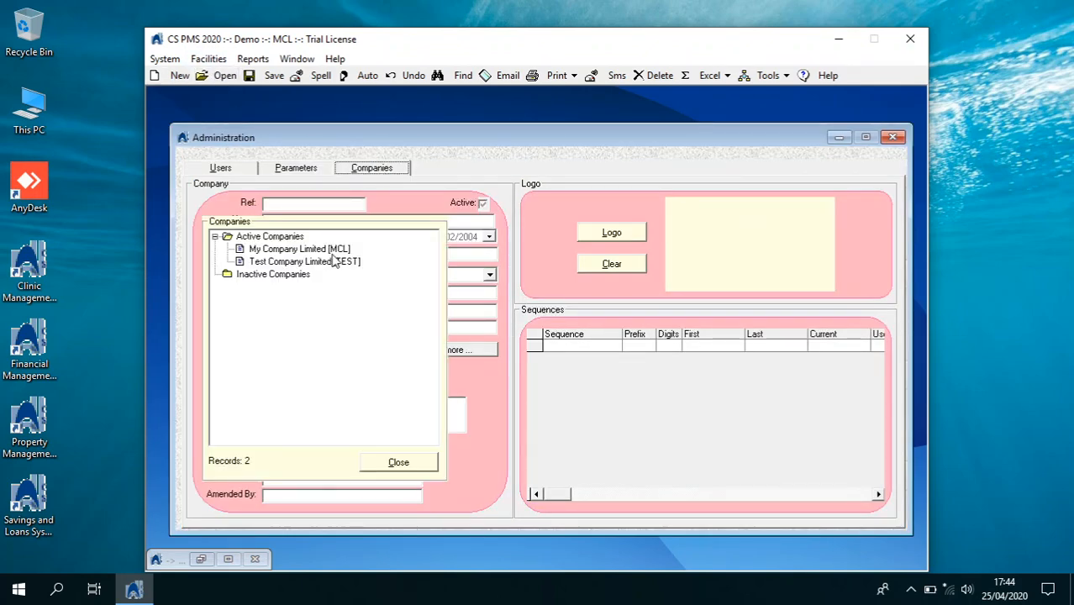
pyautogui.click(340, 250)
pyautogui.click(399, 462)
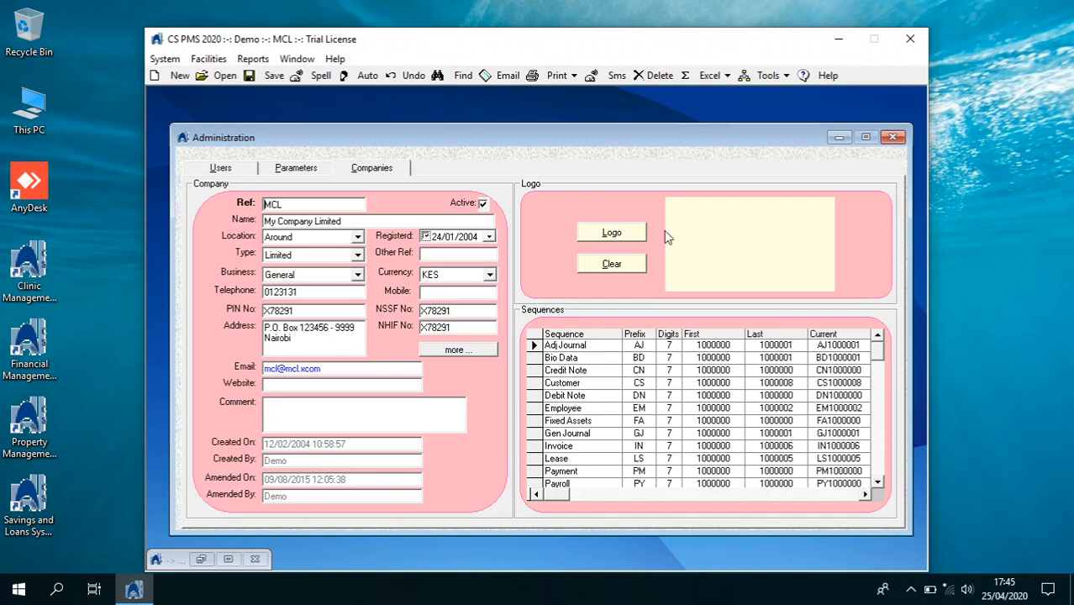
pyautogui.click(216, 168)
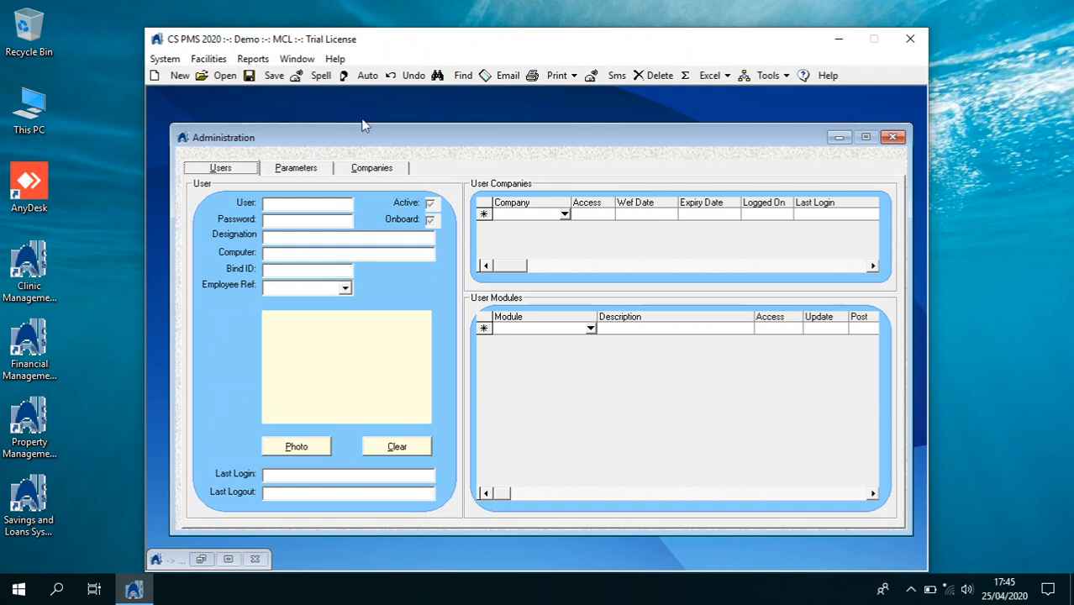
# Find and load the demo user record by searching 'de'
pyautogui.click(458, 74)
pyautogui.write('demo')
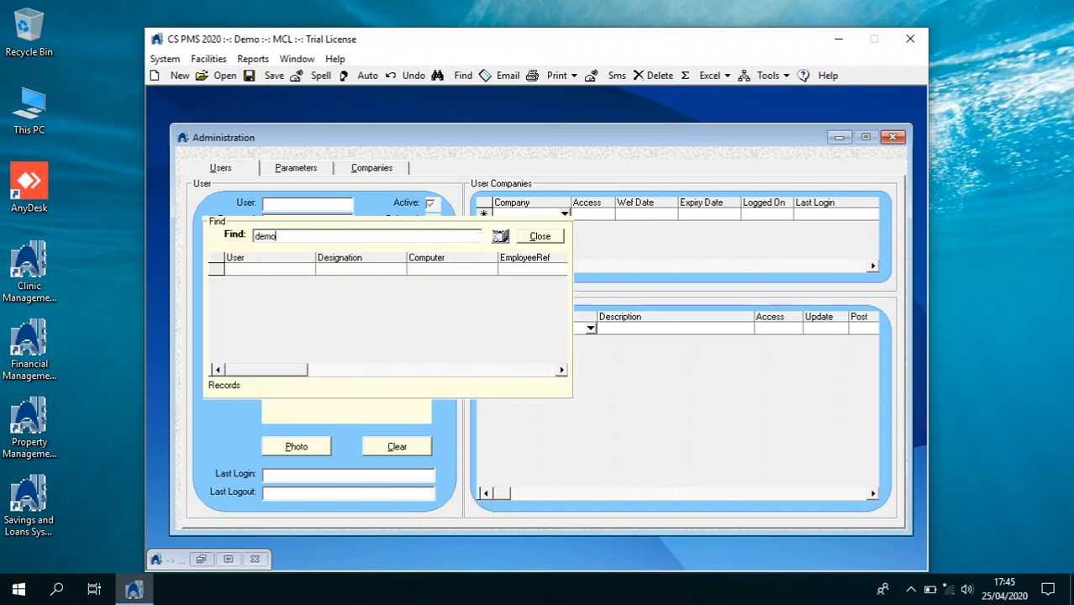
pyautogui.click(500, 237)
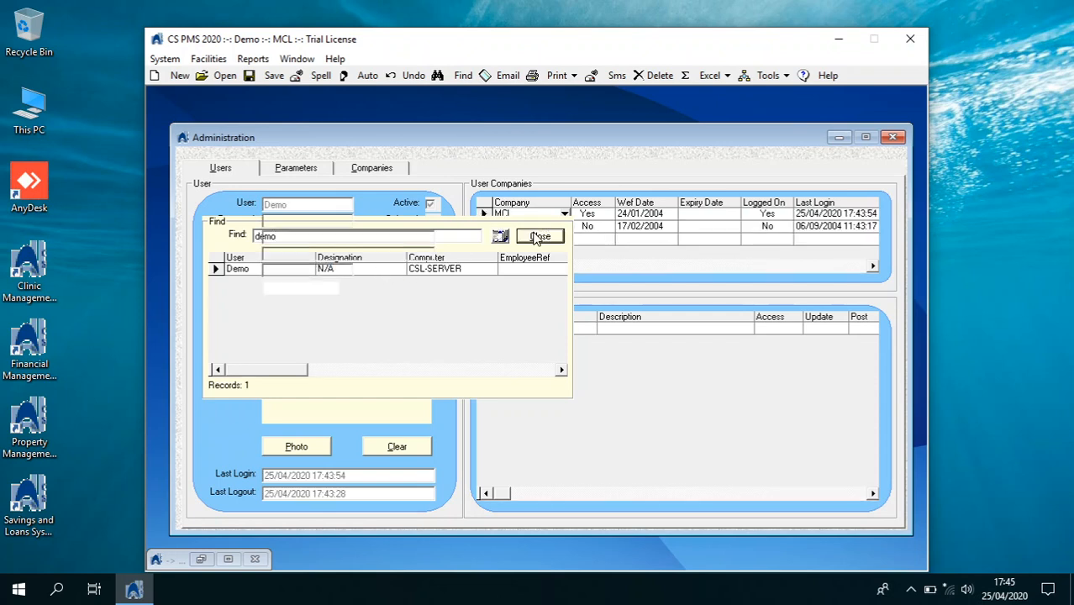
pyautogui.click(536, 236)
# Scroll through the demo user's module permissions, then close Administration
pyautogui.click(529, 227)
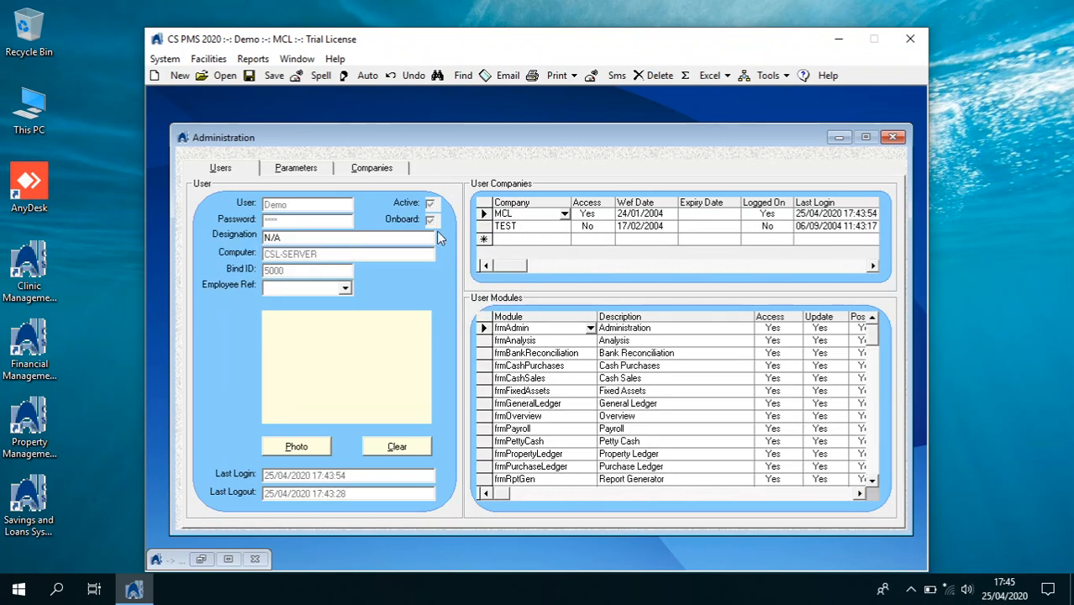
pyautogui.click(858, 494)
pyautogui.click(858, 494)
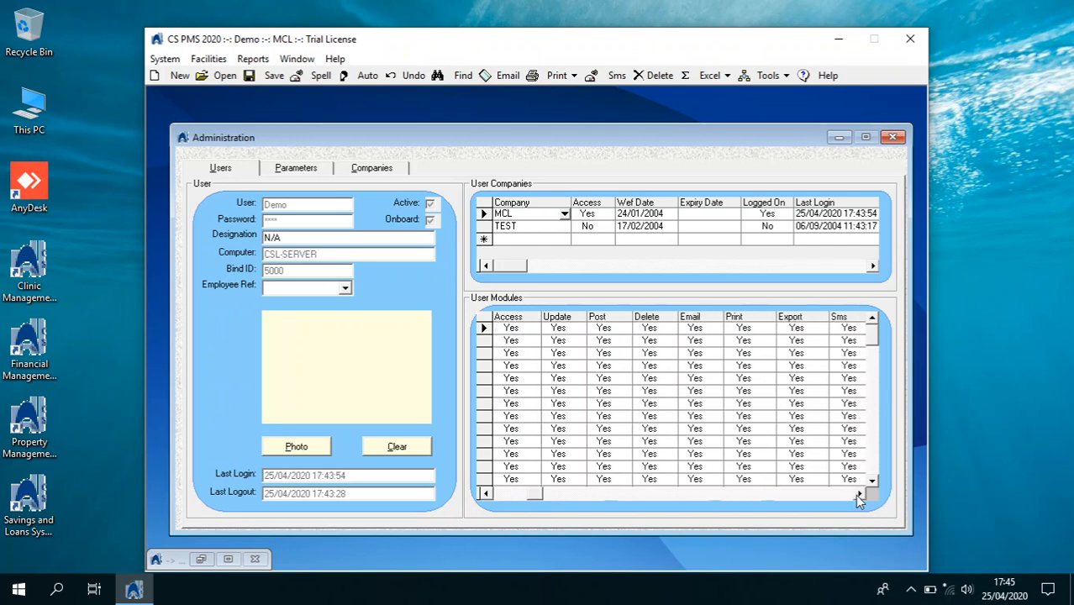
pyautogui.click(858, 494)
pyautogui.click(858, 494)
pyautogui.click(857, 494)
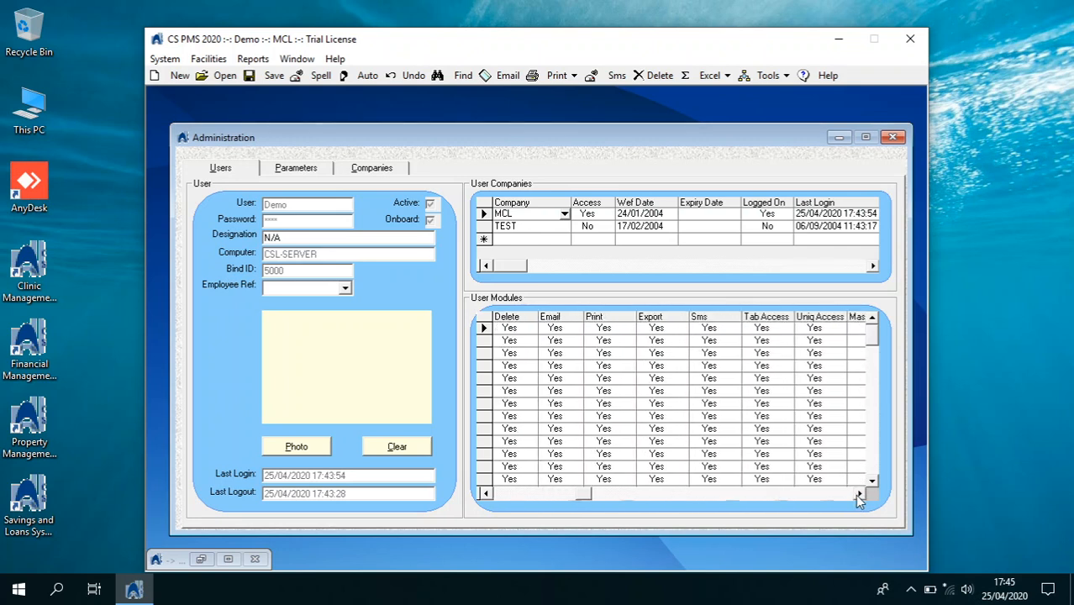
pyautogui.click(857, 494)
pyautogui.click(857, 494)
pyautogui.click(858, 494)
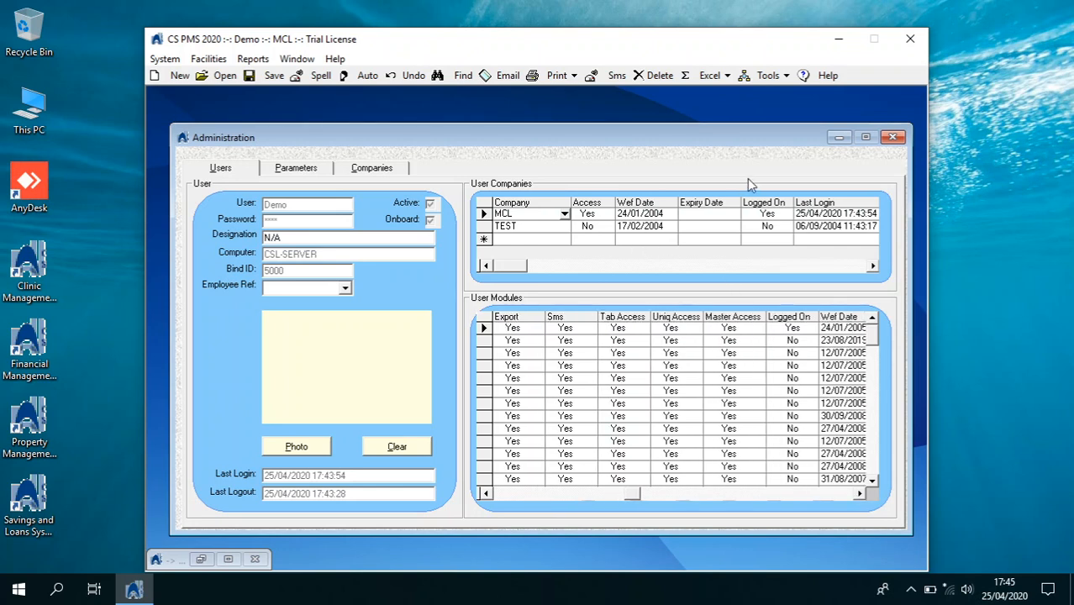
pyautogui.click(891, 137)
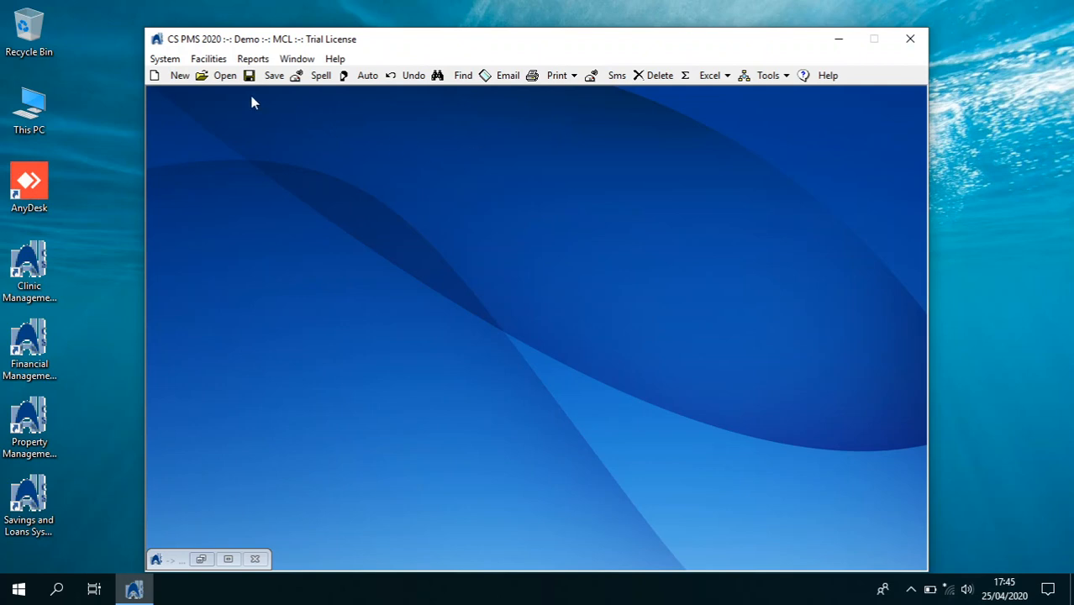
# Open the General Ledger's Financial Setup, entering its password
pyautogui.click(165, 59)
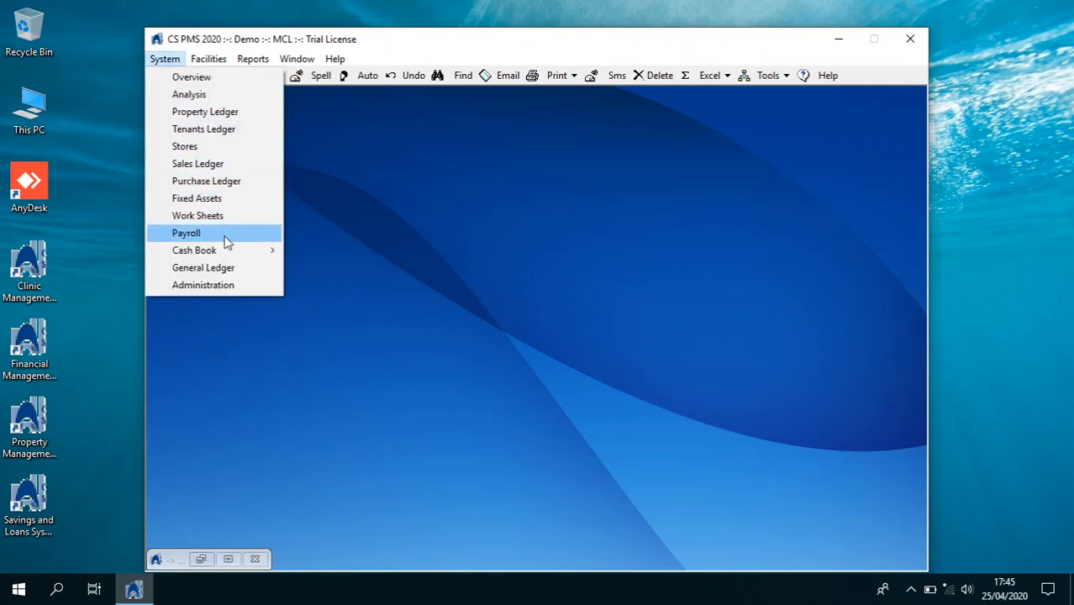
pyautogui.click(206, 268)
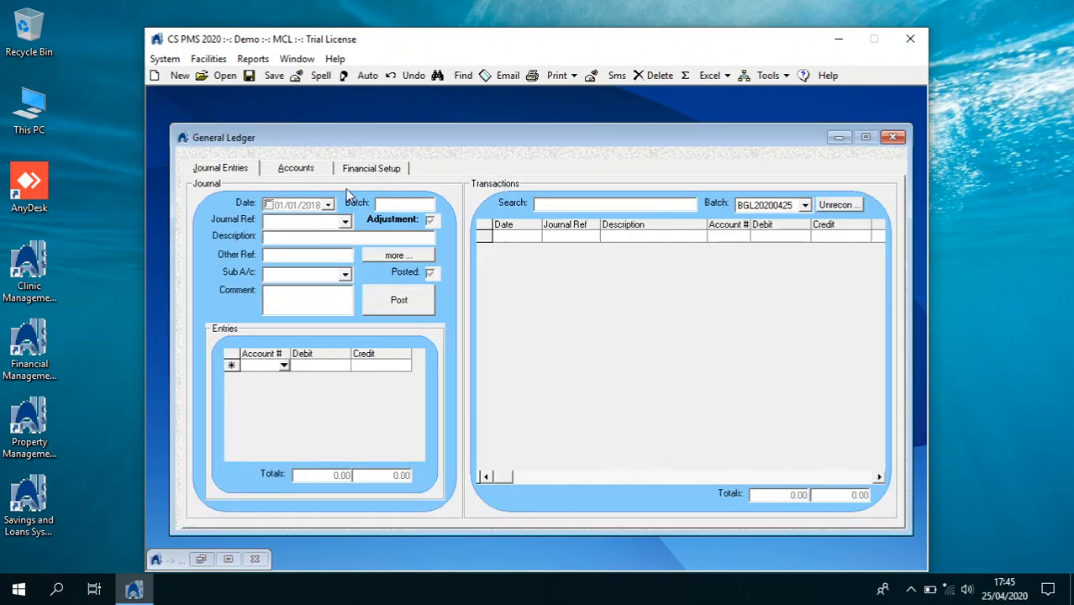
pyautogui.click(378, 172)
pyautogui.write('****')
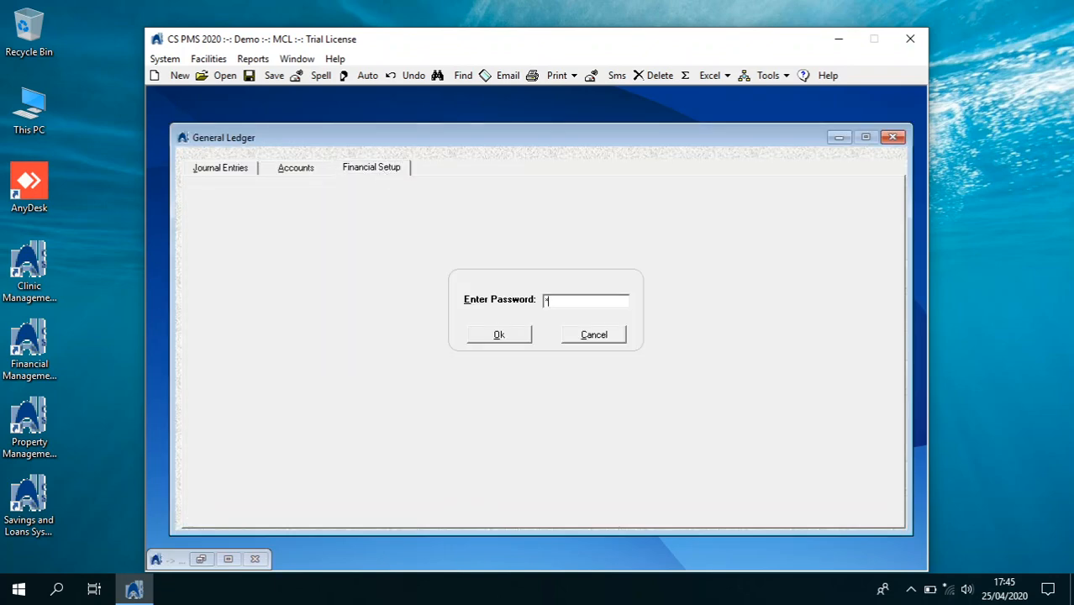
pyautogui.press('Return')
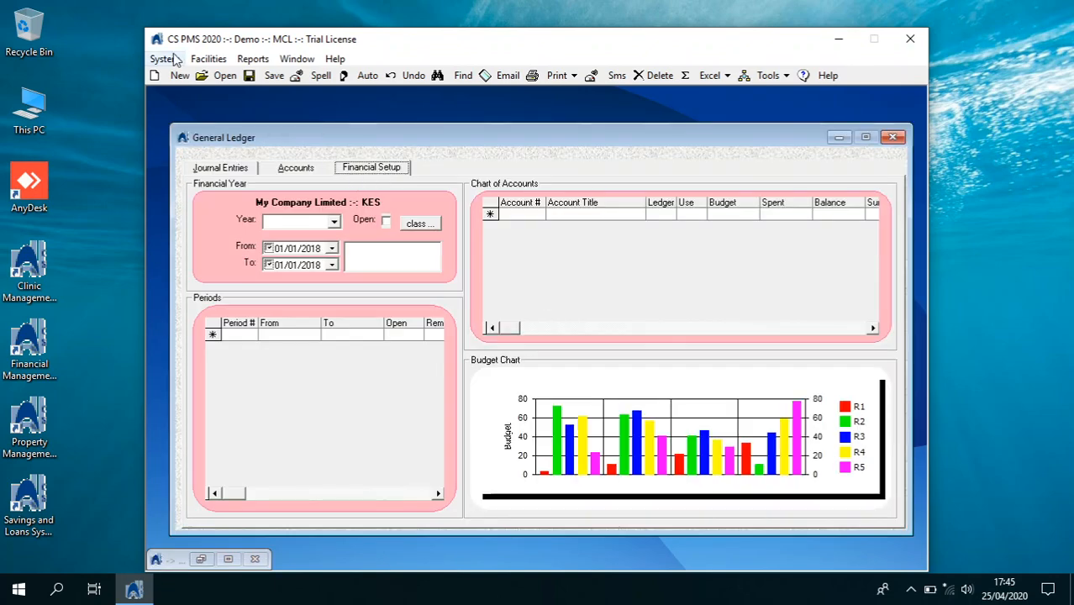
# Select financial year 2020 and scroll through its chart of accounts
pyautogui.click(334, 222)
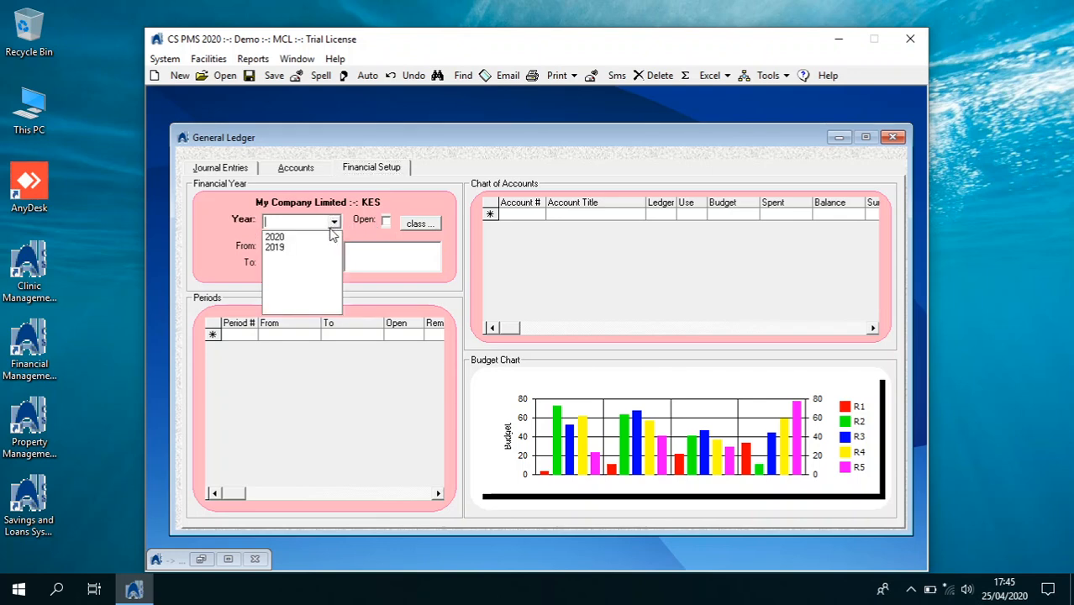
pyautogui.click(331, 236)
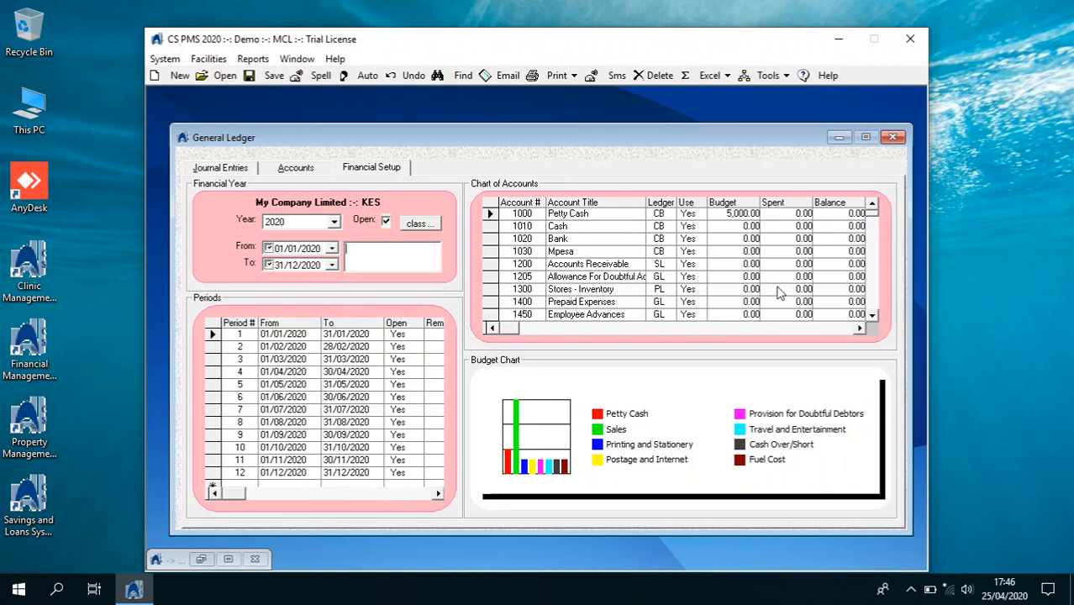
pyautogui.click(872, 315)
pyautogui.click(871, 316)
pyautogui.click(871, 316)
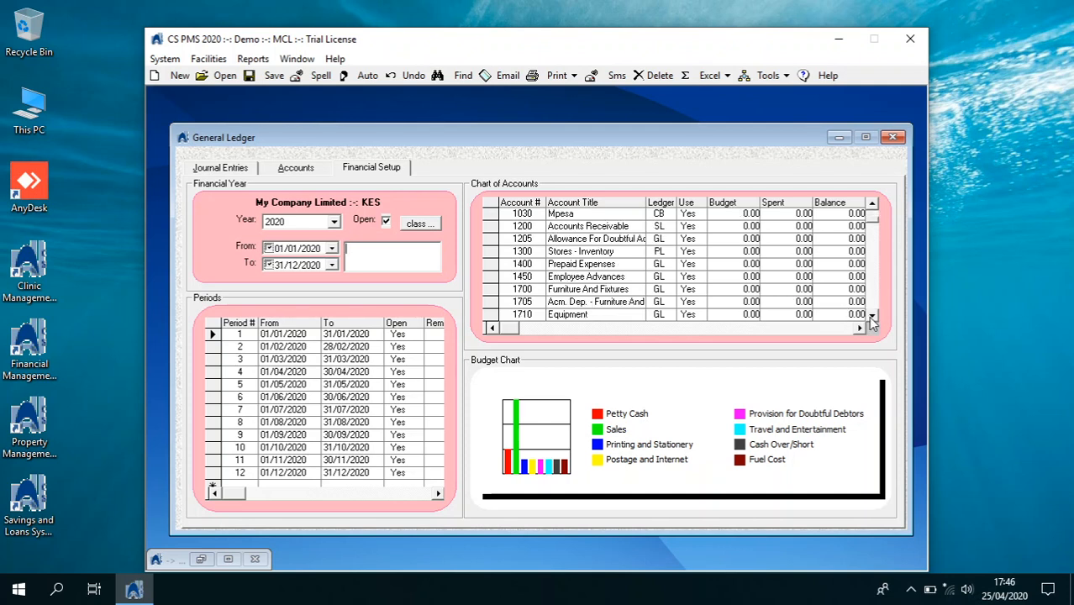
pyautogui.click(872, 316)
pyautogui.click(871, 315)
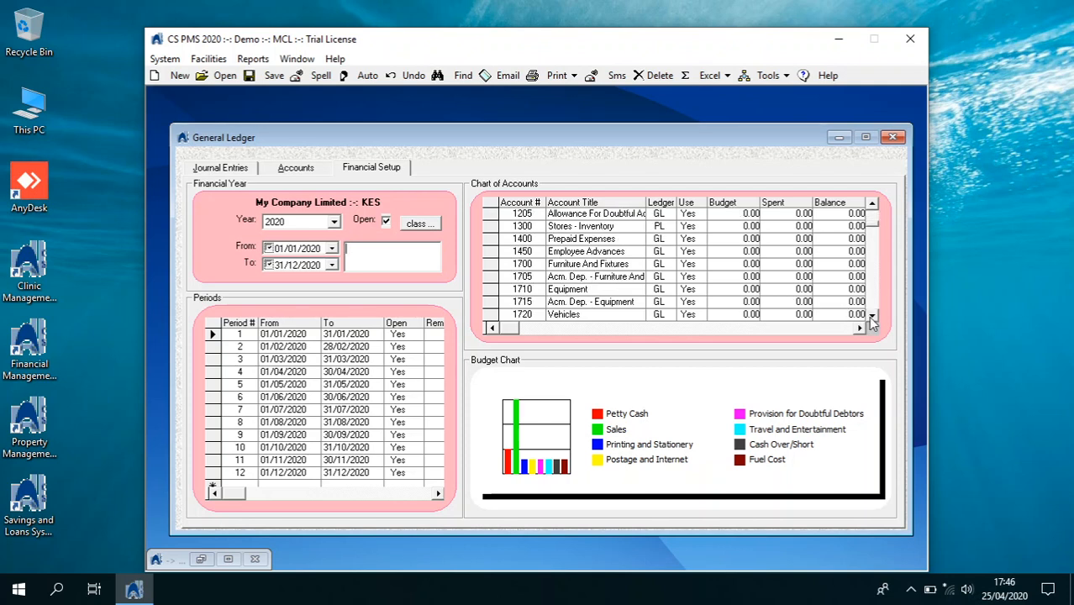
pyautogui.click(871, 316)
pyautogui.click(871, 316)
pyautogui.click(871, 316)
pyautogui.click(871, 316)
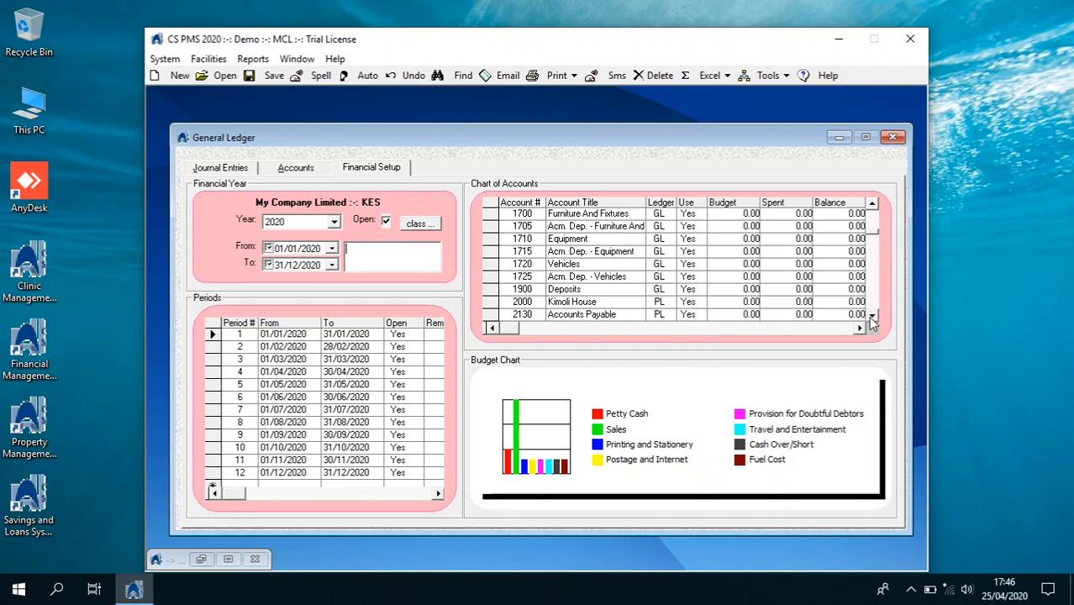
pyautogui.click(871, 316)
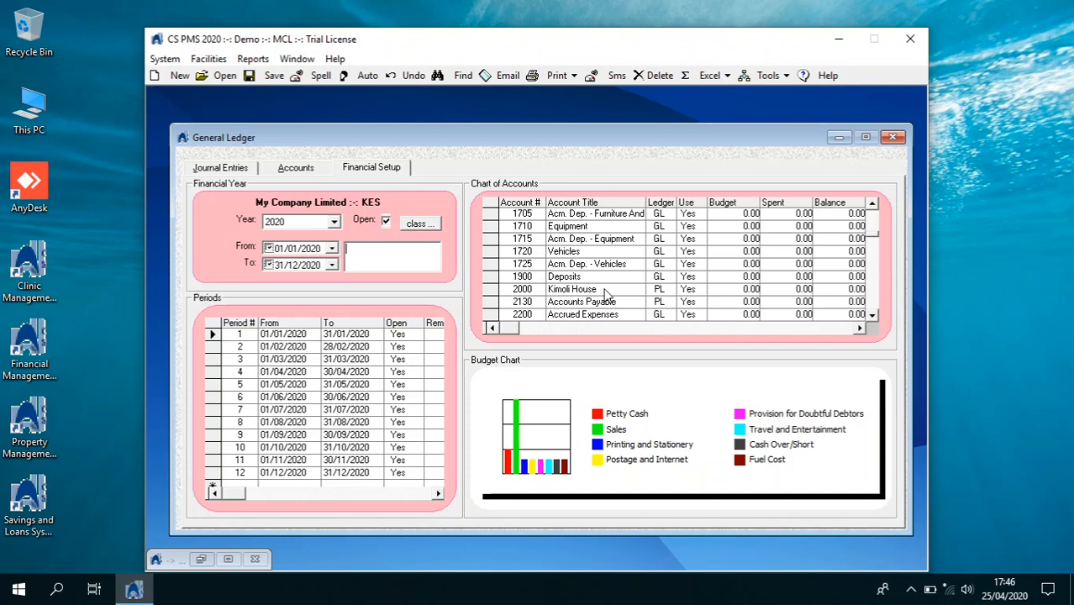
pyautogui.click(417, 224)
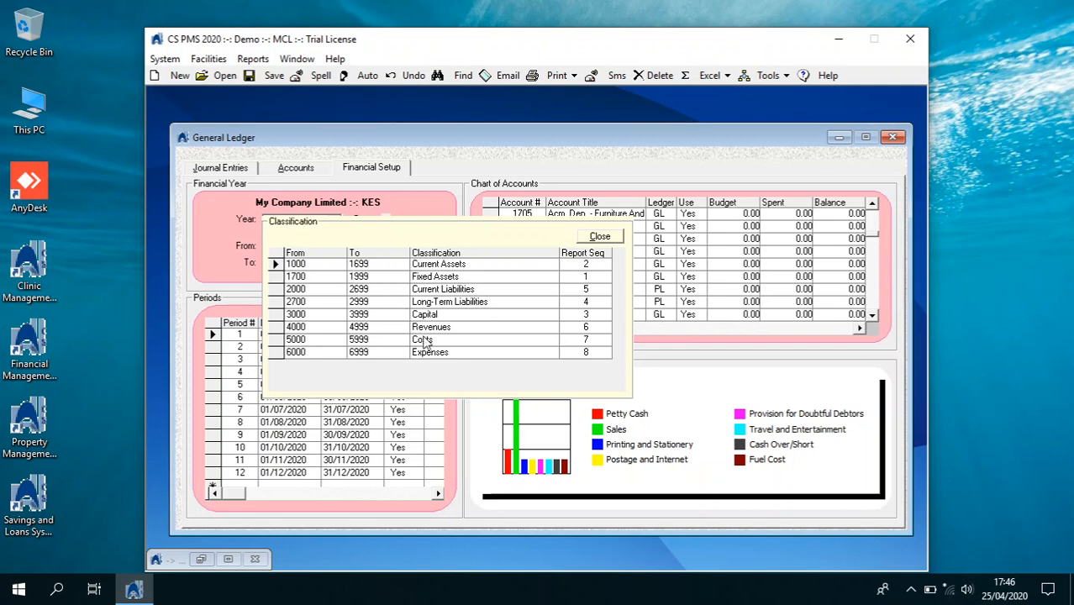
pyautogui.click(602, 236)
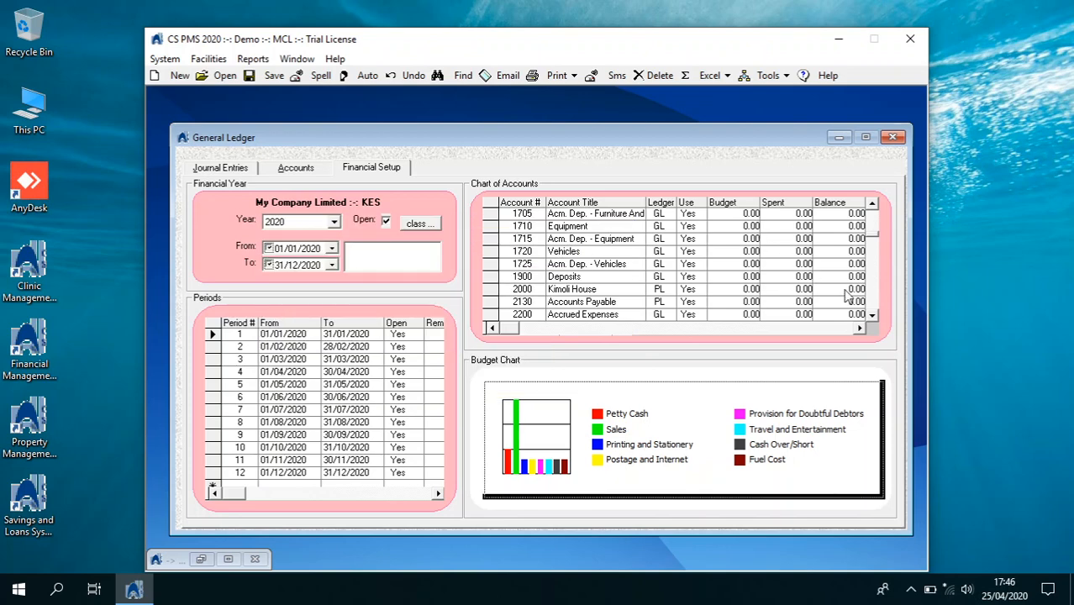
pyautogui.click(859, 328)
pyautogui.click(859, 328)
pyautogui.click(859, 328)
pyautogui.click(859, 328)
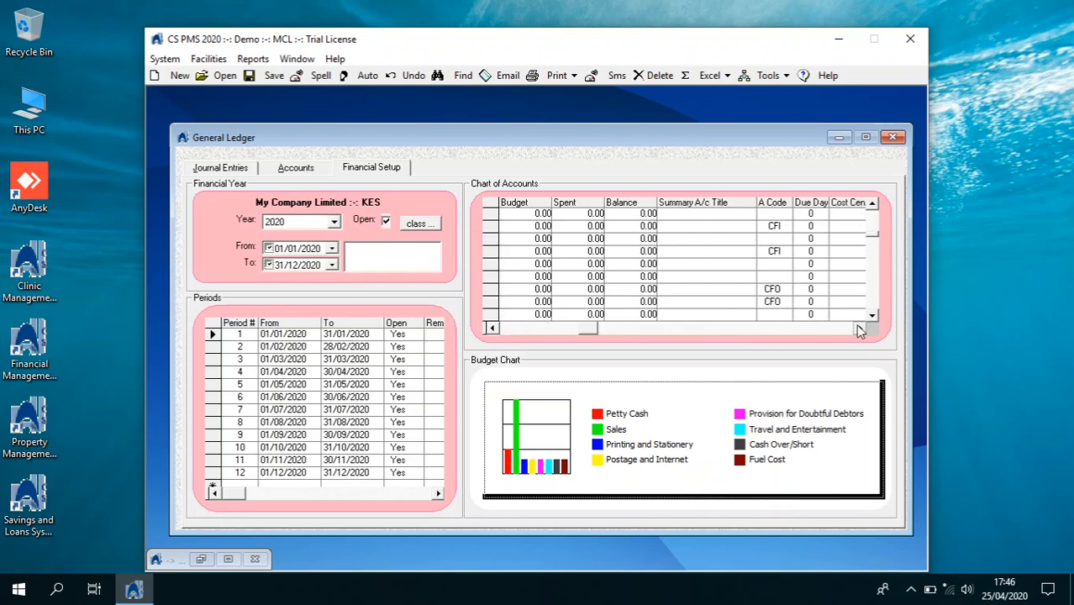
pyautogui.click(859, 327)
pyautogui.click(859, 328)
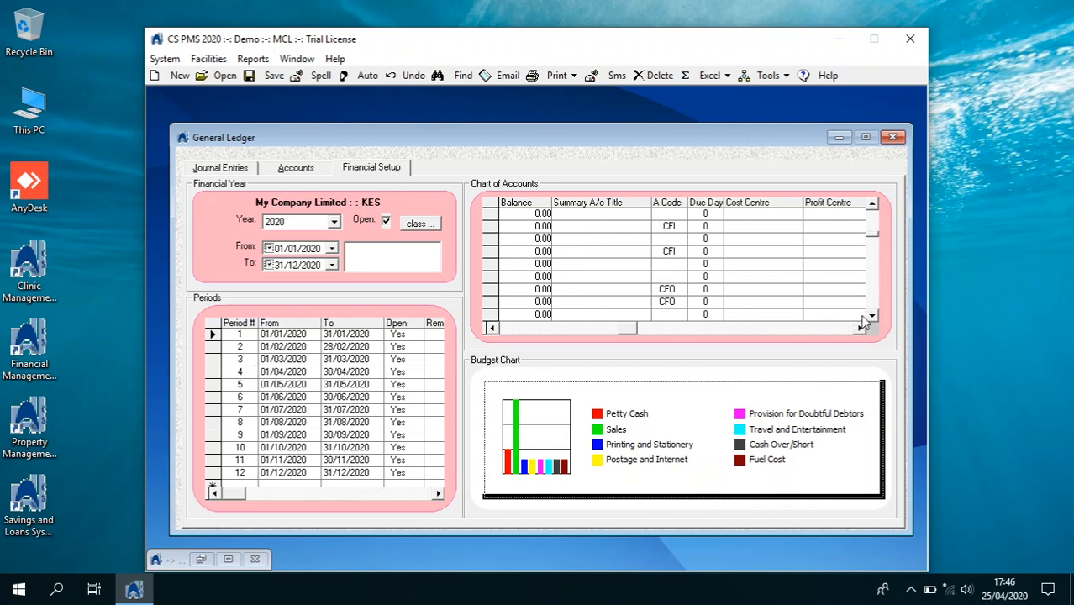
pyautogui.click(872, 316)
pyautogui.click(872, 316)
pyautogui.click(872, 317)
pyautogui.click(872, 316)
pyautogui.click(872, 317)
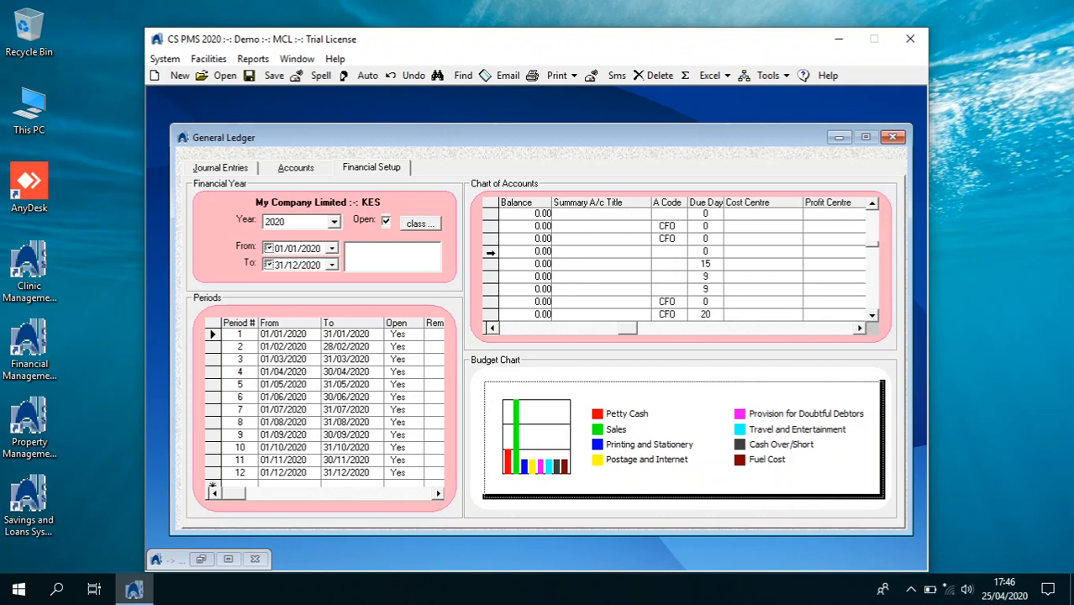
pyautogui.click(492, 263)
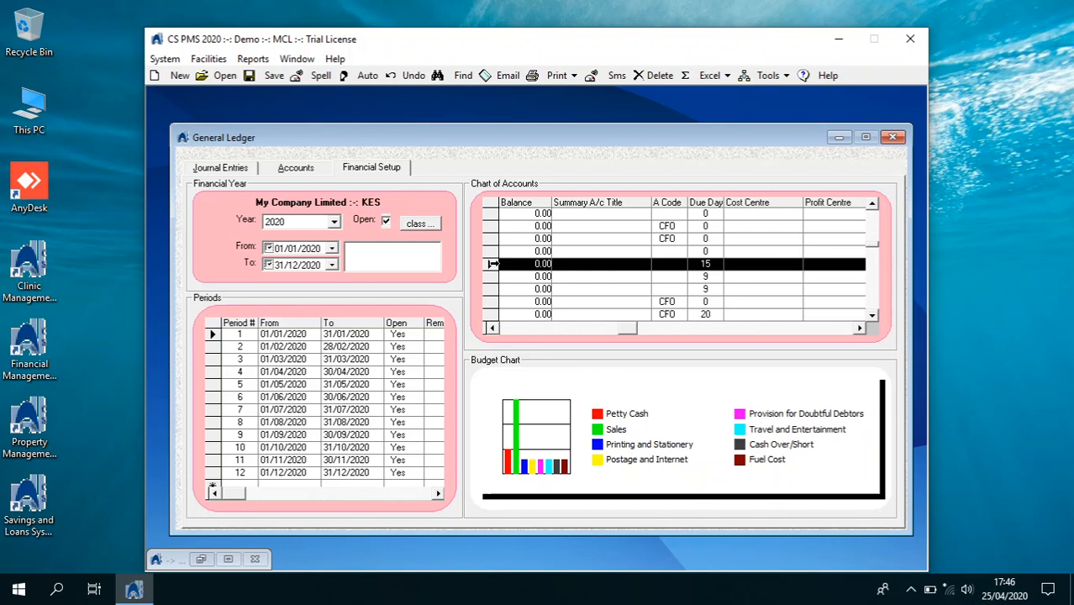
pyautogui.click(504, 328)
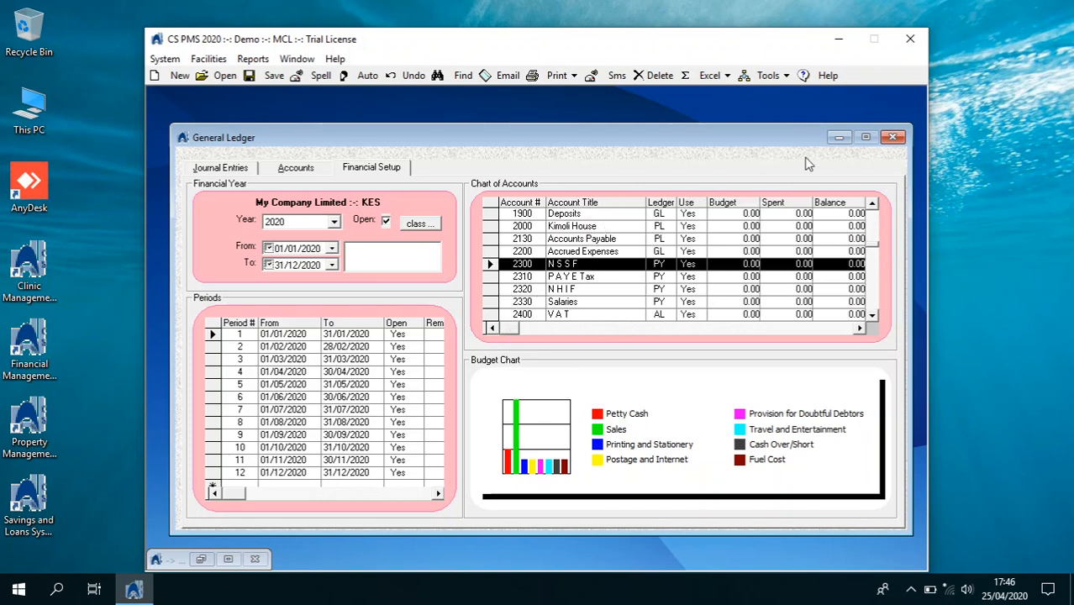
# Close General Ledger and open the Stores Other Items lists, confirming the password
pyautogui.click(891, 138)
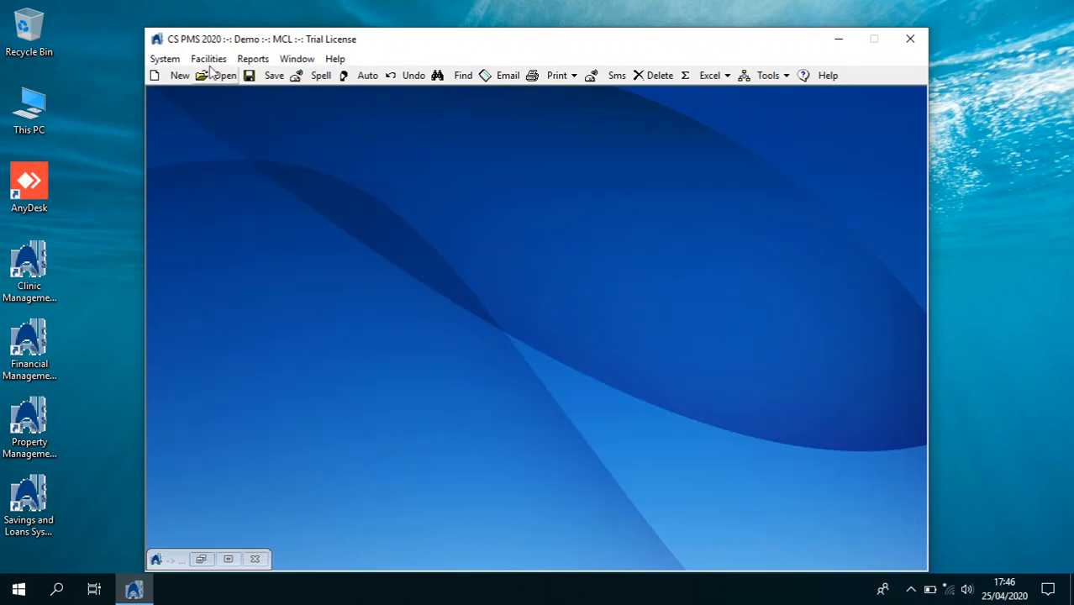
pyautogui.click(166, 58)
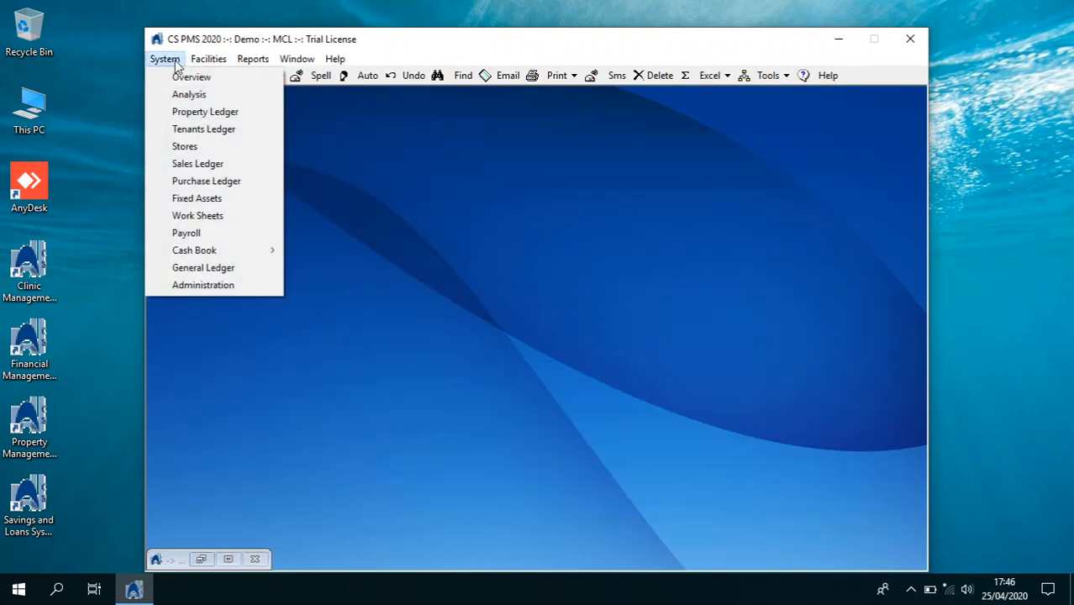
pyautogui.click(192, 146)
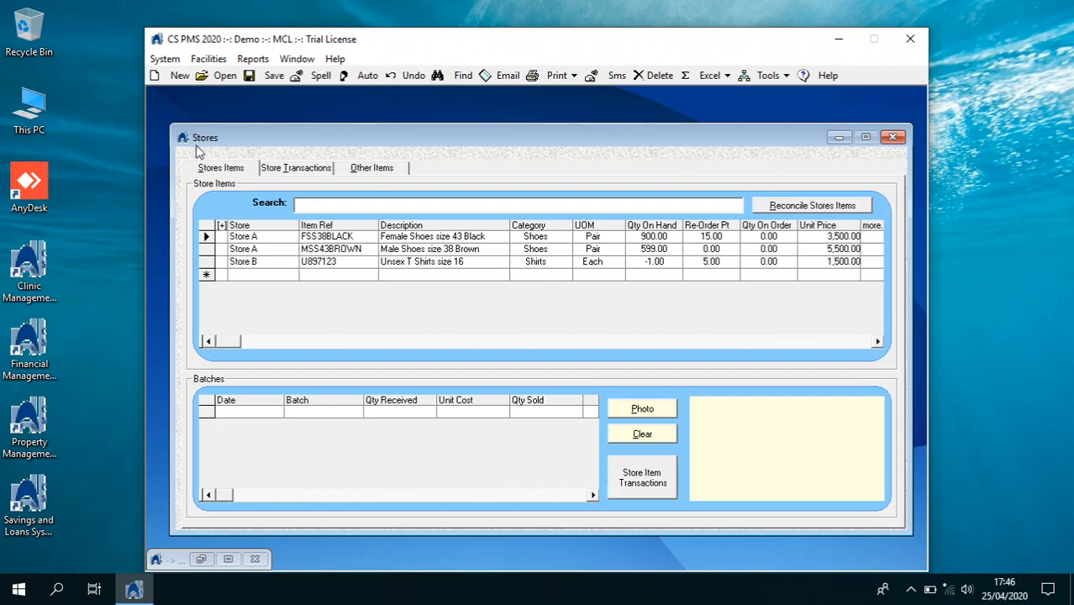
pyautogui.click(363, 173)
pyautogui.press('Return')
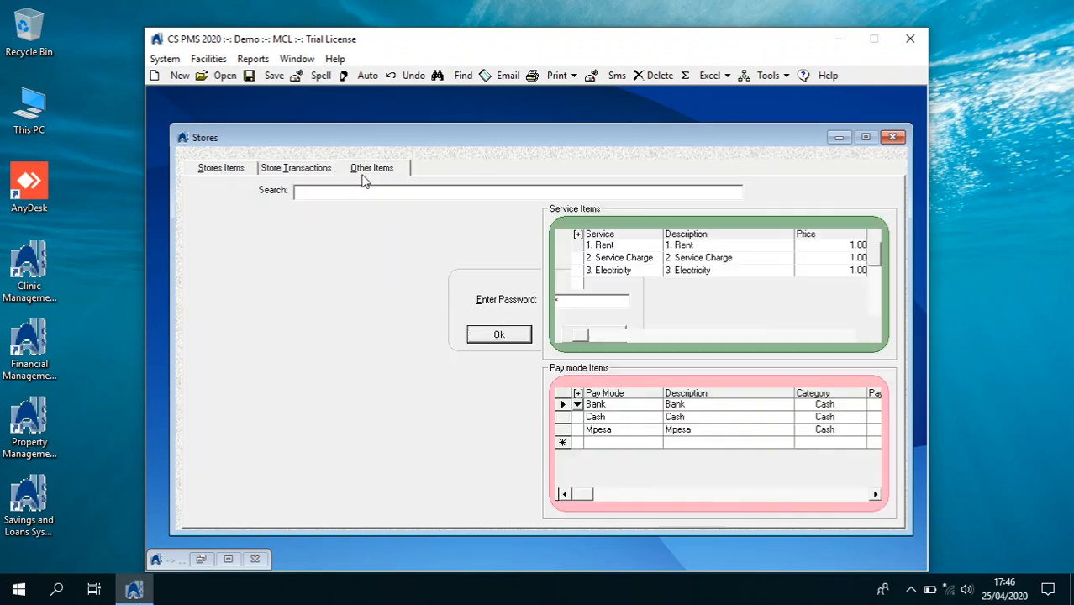
# Expand the Service Items list to full size and scroll through its prices and tax rates
pyautogui.doubleClick(573, 243)
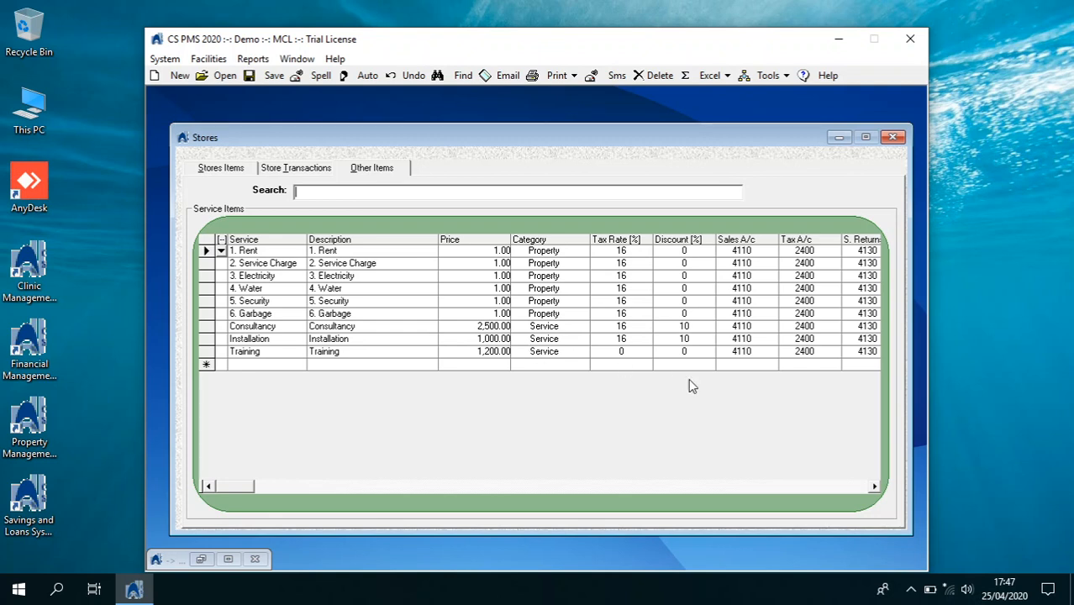
pyautogui.click(874, 486)
pyautogui.click(874, 486)
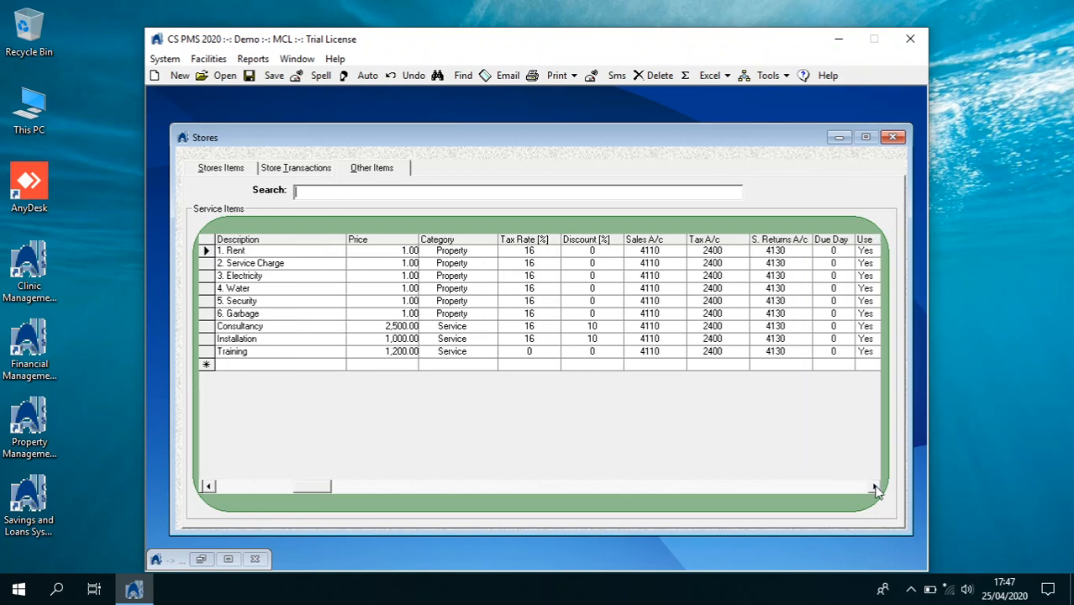
pyautogui.click(873, 487)
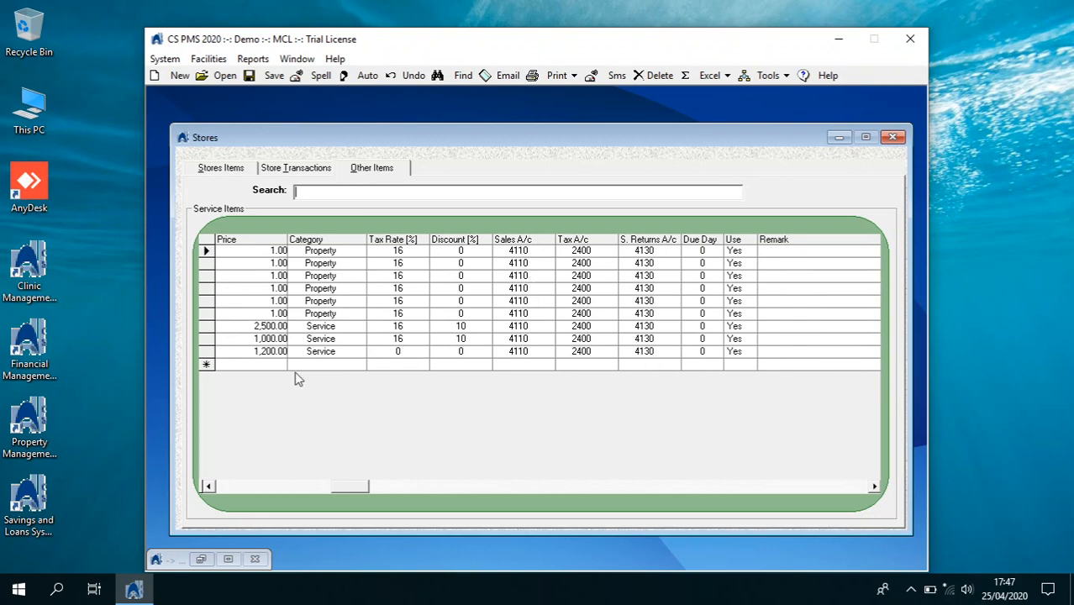
pyautogui.click(227, 487)
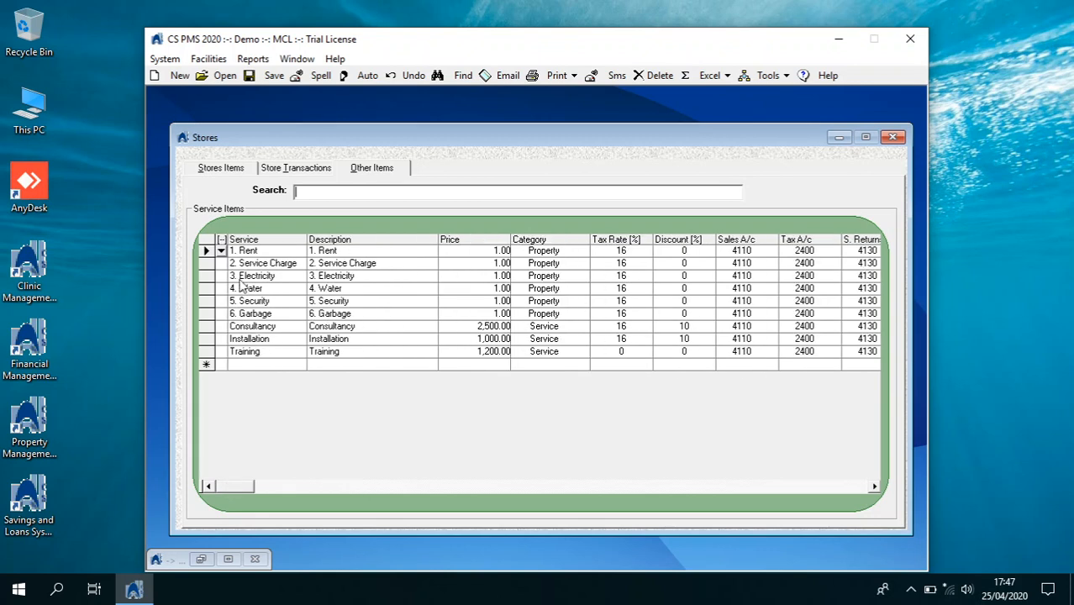
# Collapse Service Items, then expand and collapse the Pay mode Items and Expense Items lists
pyautogui.click(221, 240)
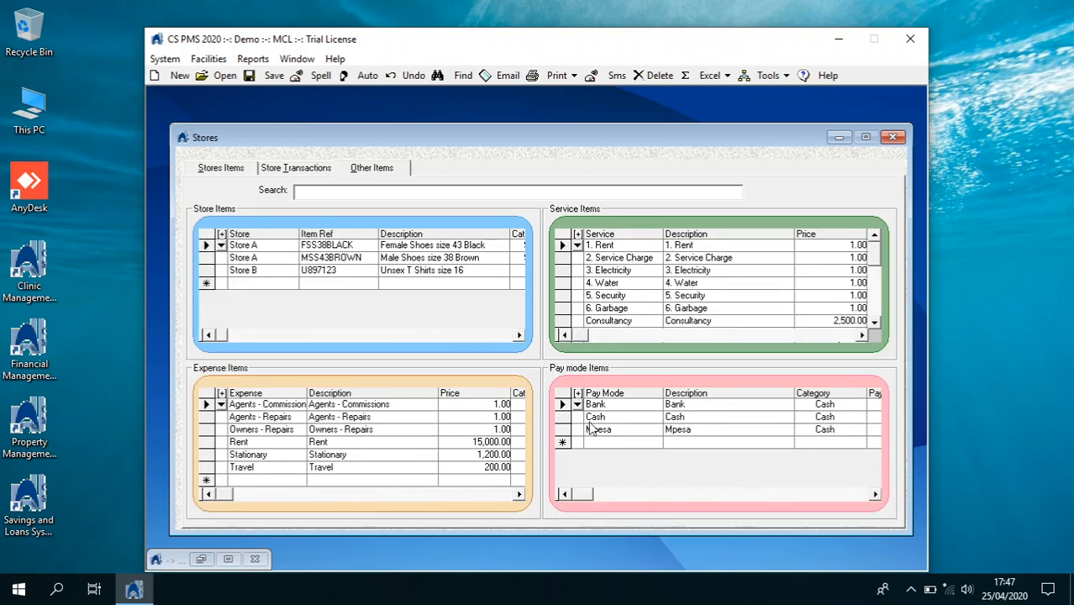
pyautogui.click(577, 404)
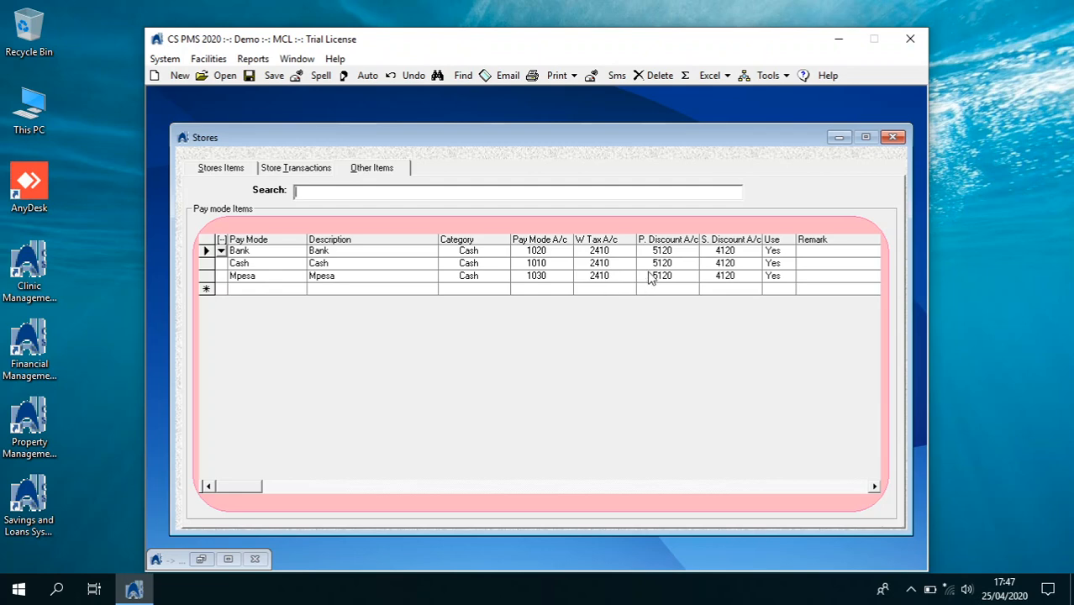
pyautogui.click(222, 252)
pyautogui.click(221, 393)
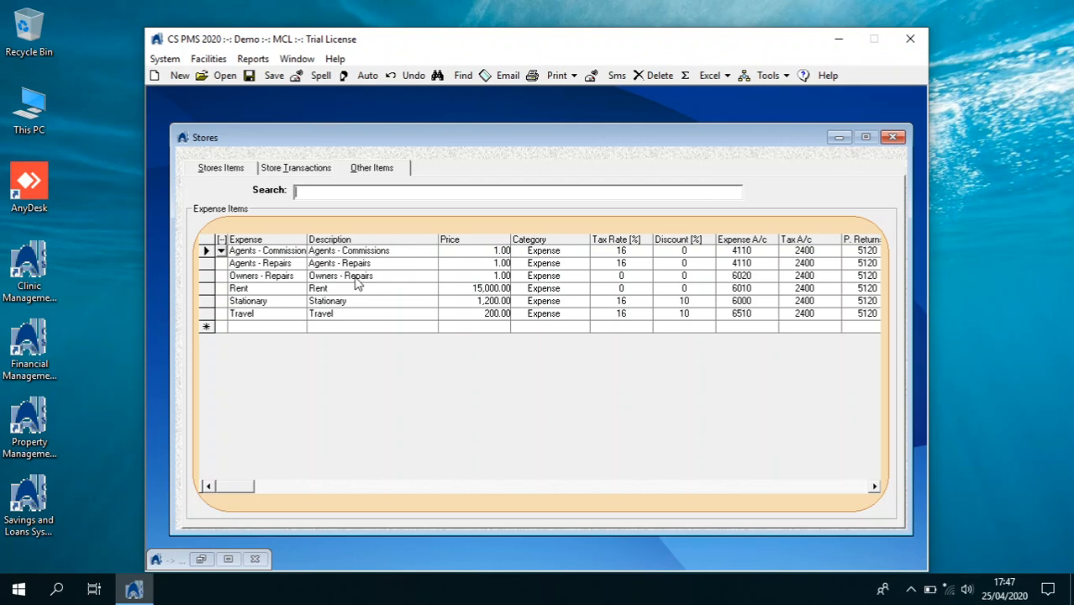
pyautogui.click(221, 250)
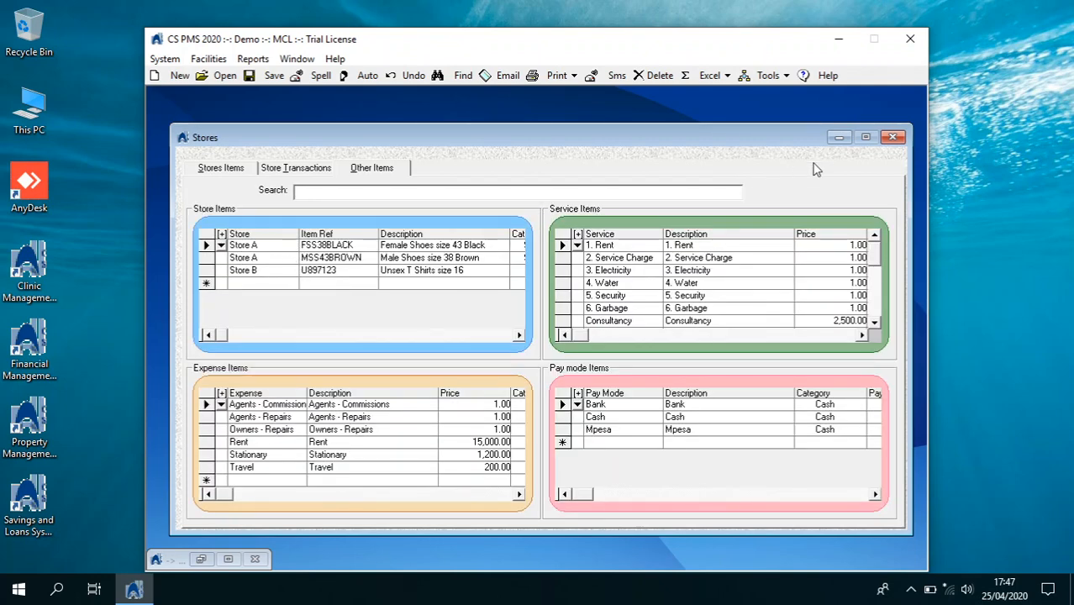
# Close Stores and load vacant property Kimoli House in the Property Ledger, showing its Units
pyautogui.click(892, 139)
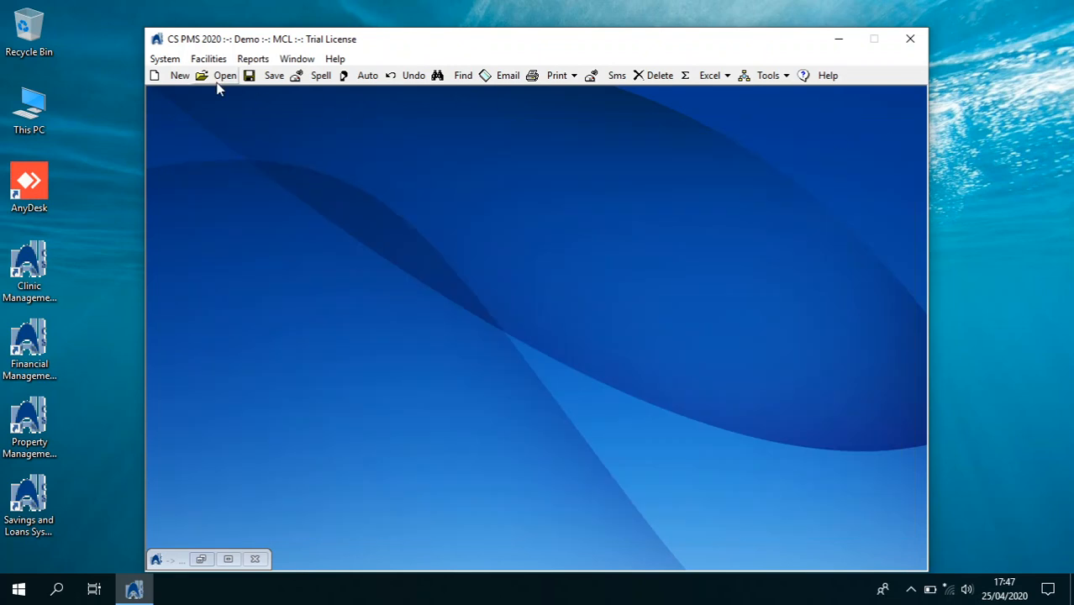
pyautogui.click(177, 61)
pyautogui.click(191, 112)
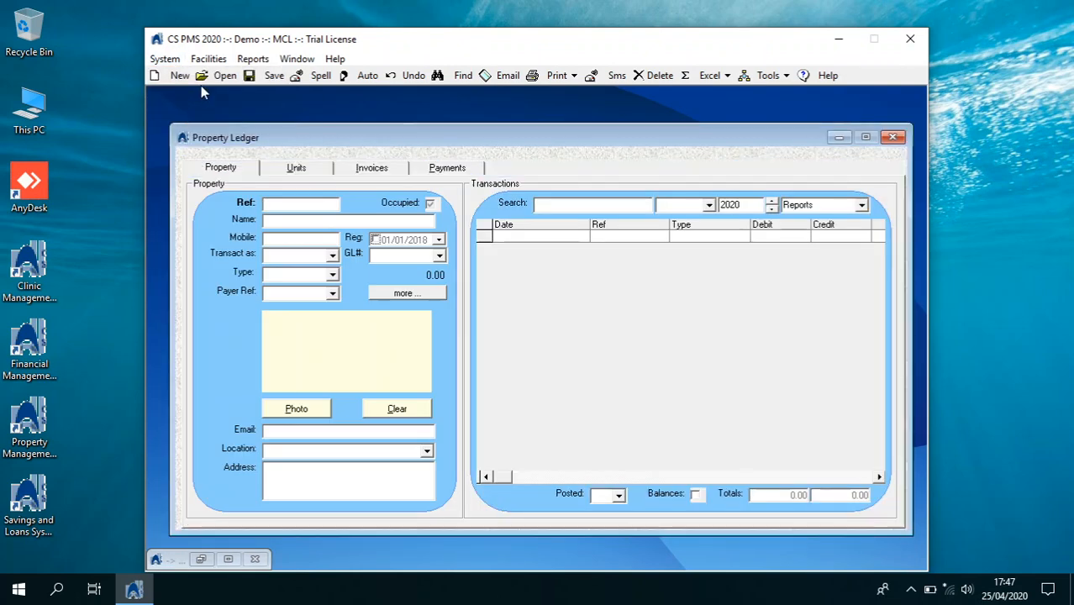
pyautogui.click(215, 76)
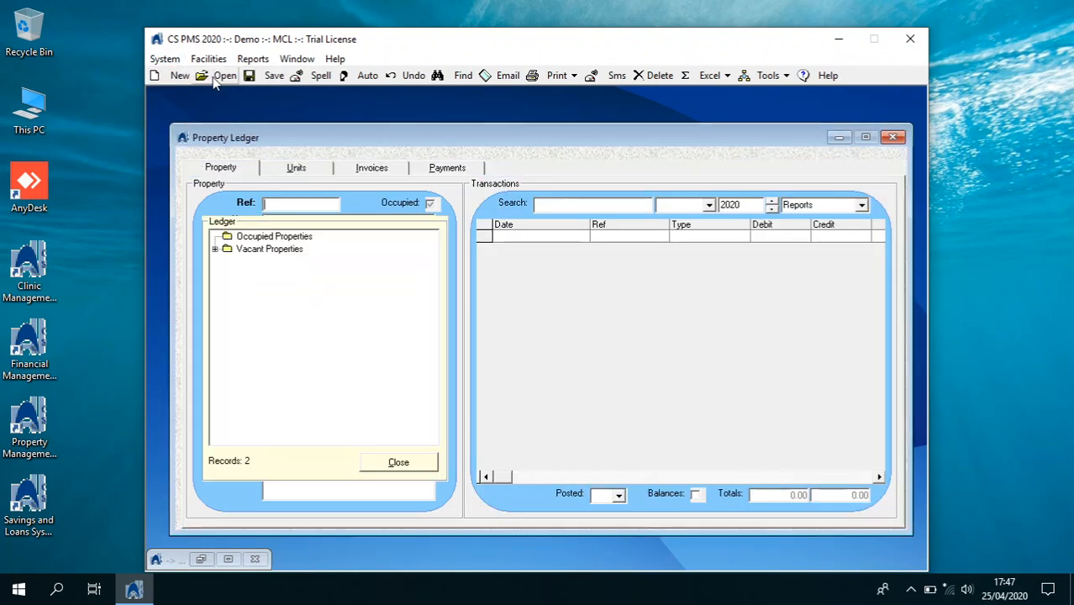
pyautogui.click(215, 250)
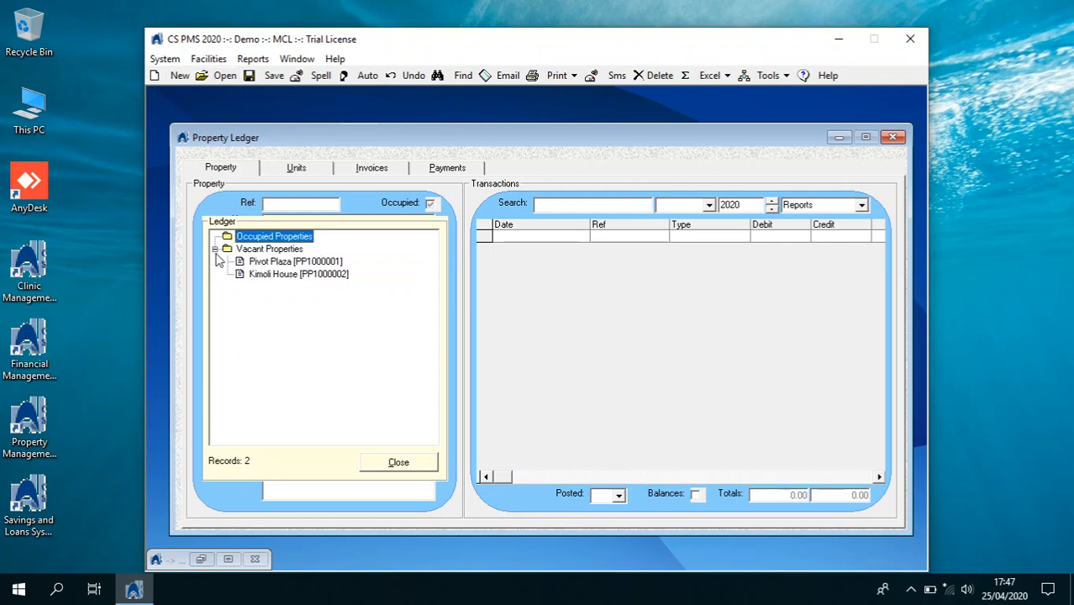
pyautogui.click(254, 274)
pyautogui.click(397, 461)
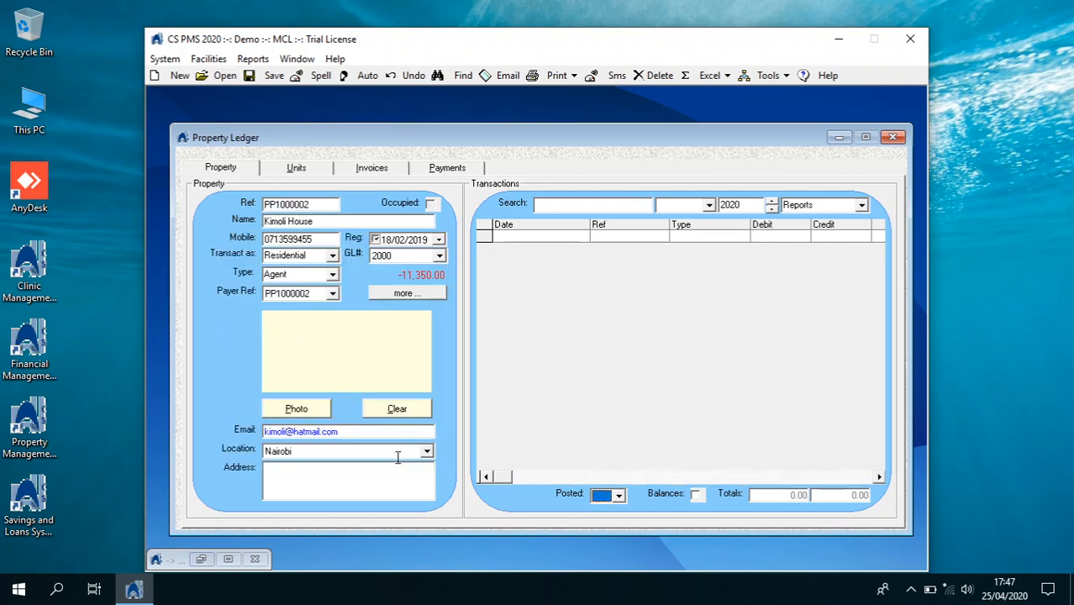
pyautogui.click(292, 168)
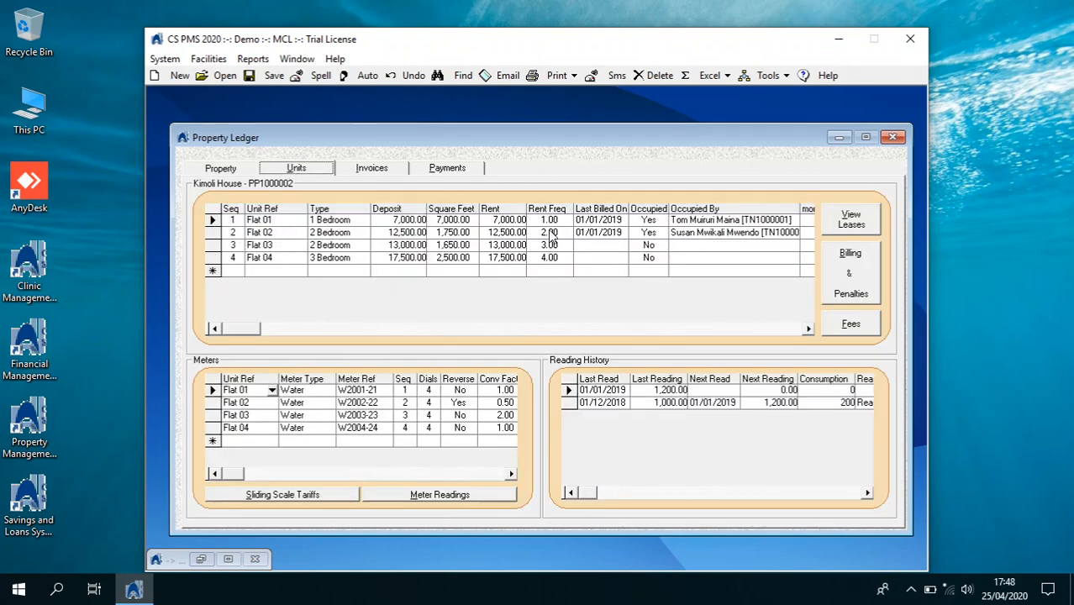
# Add a new unit row with reference Flat 05 and type 3 Bedroom
pyautogui.click(177, 76)
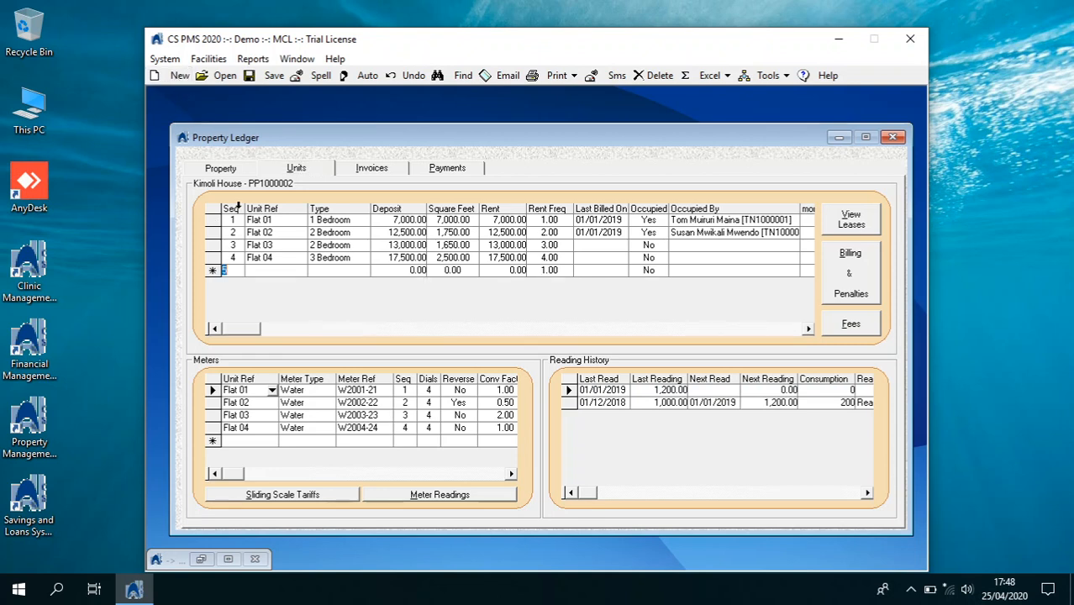
pyautogui.click(265, 268)
pyautogui.write('Flat 05')
pyautogui.press('Tab')
pyautogui.click(364, 270)
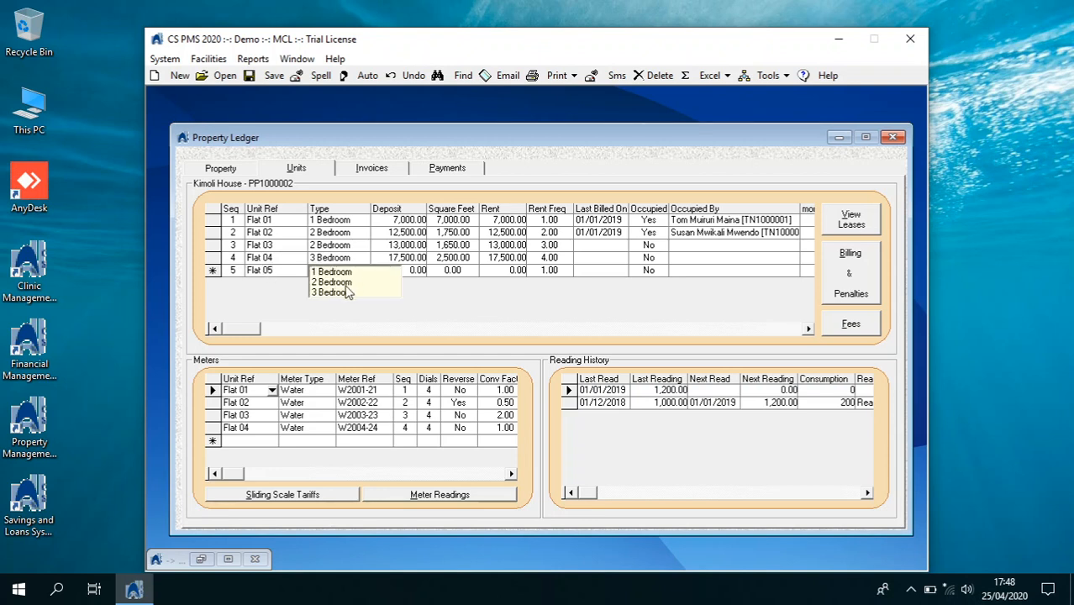
pyautogui.click(347, 292)
# Give Flat 05 an 18,000 deposit, 350 square feet and 18,000 rent
pyautogui.click(389, 273)
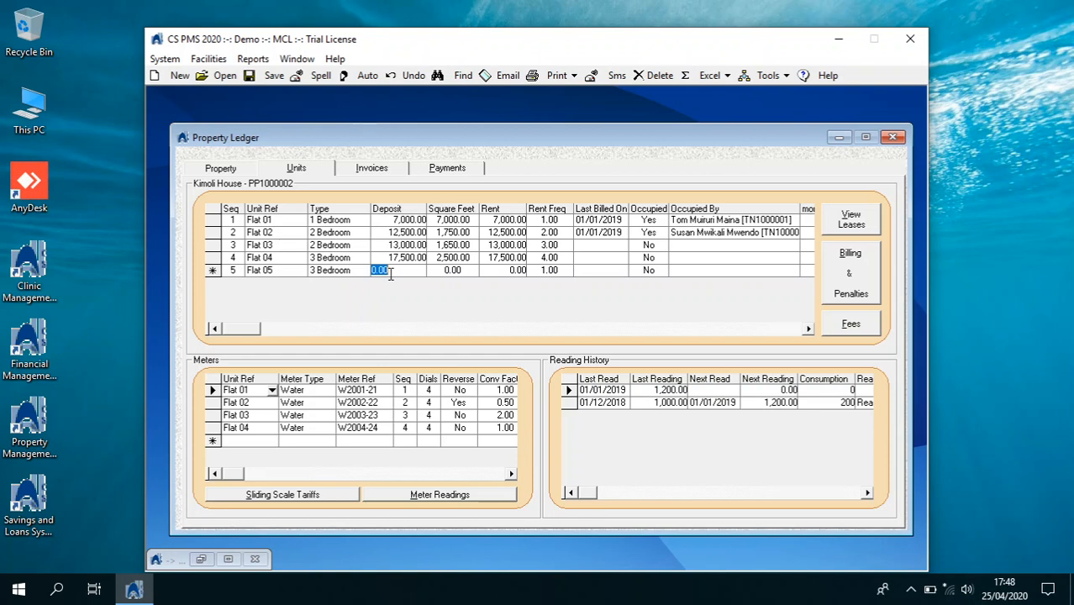
pyautogui.write('18,00')
pyautogui.press('Tab')
pyautogui.write('350')
pyautogui.press('Tab')
pyautogui.hotkey('shift', 'Tab')
pyautogui.write('18')
pyautogui.click(392, 279)
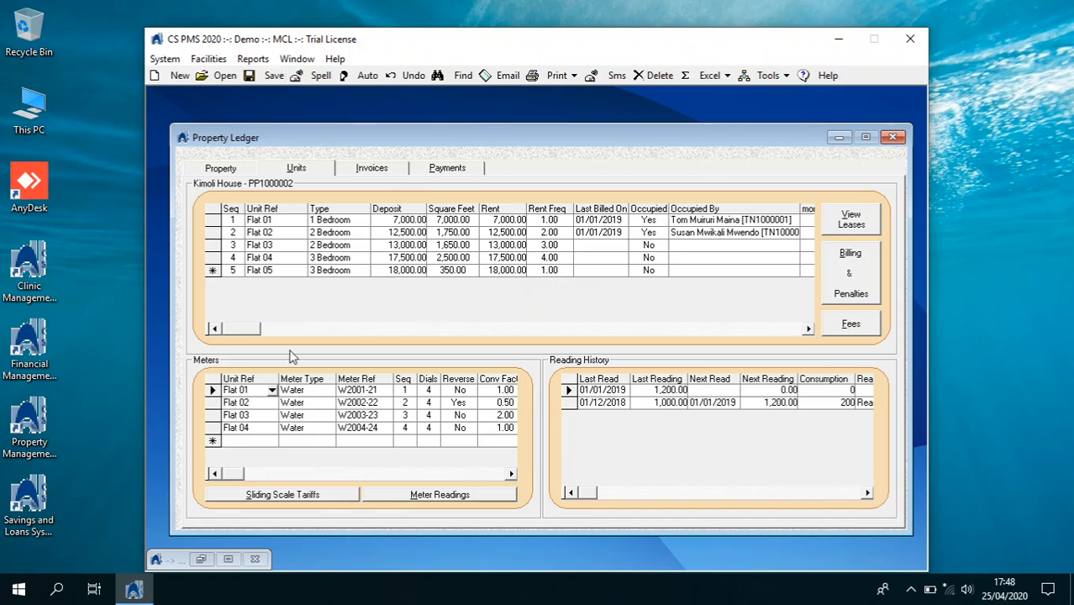
# Add a new meter row for Flat 05 with meter type Water
pyautogui.click(269, 441)
pyautogui.click(271, 441)
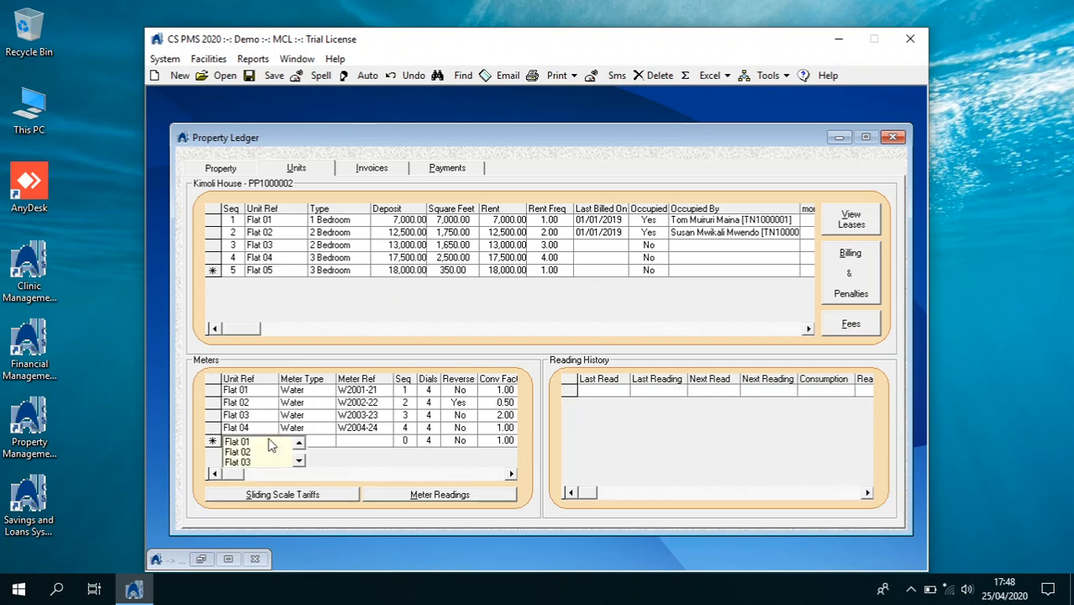
pyautogui.click(298, 461)
pyautogui.click(298, 461)
pyautogui.doubleClick(279, 461)
pyautogui.click(317, 441)
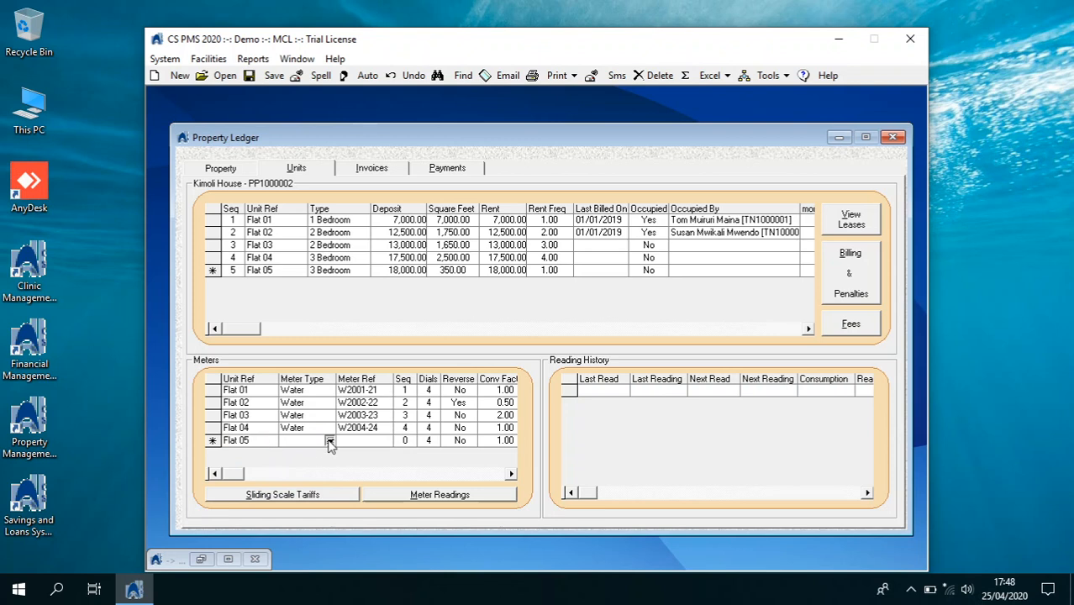
pyautogui.click(320, 446)
pyautogui.click(320, 447)
# Give the meter reference W2004-25, sequence 4, 4 dials, Reverse No, and mark it In Use
pyautogui.click(343, 441)
pyautogui.write('W2004-25')
pyautogui.press('Tab')
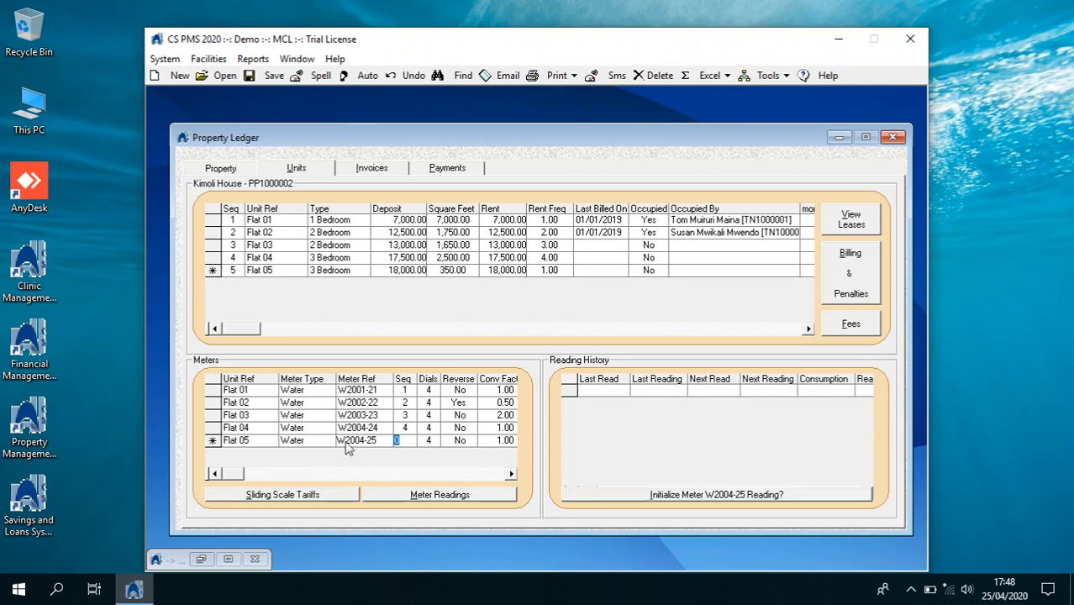
pyautogui.write('4')
pyautogui.press('Tab')
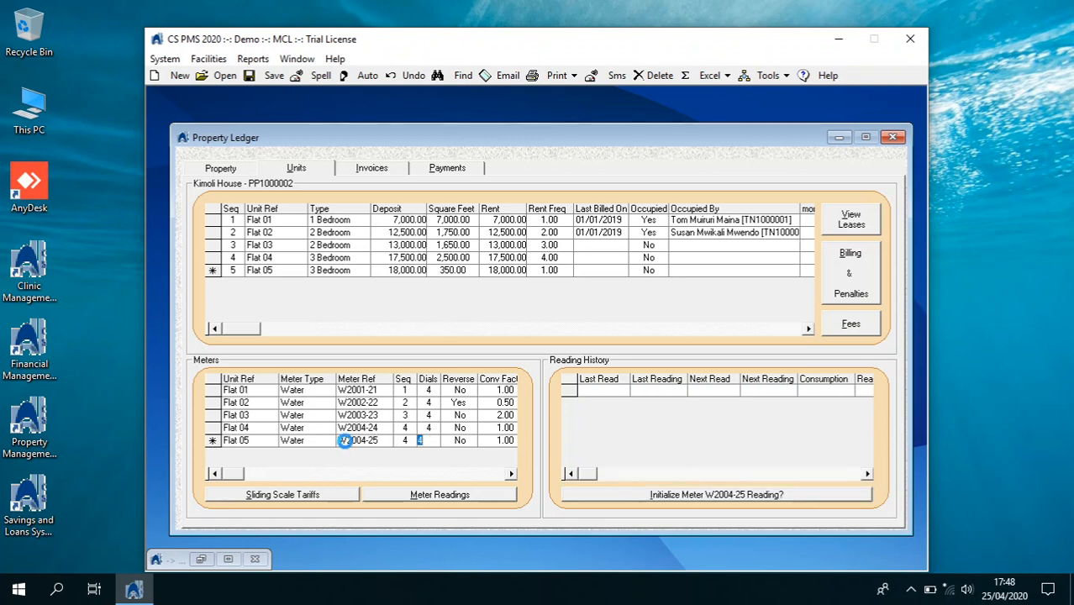
pyautogui.press('Tab')
pyautogui.press('Tab')
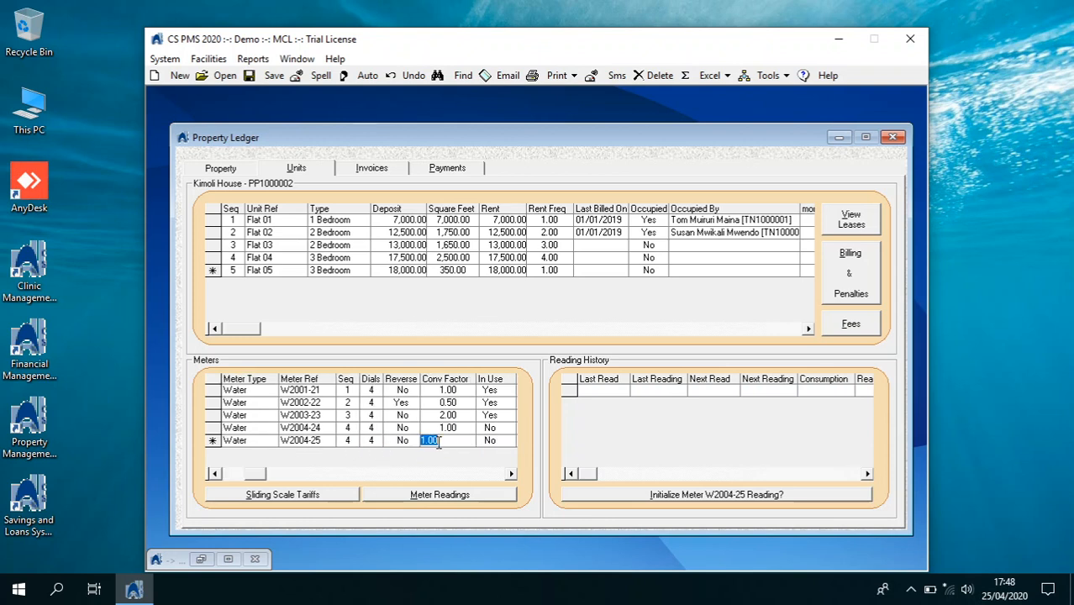
pyautogui.press('Tab')
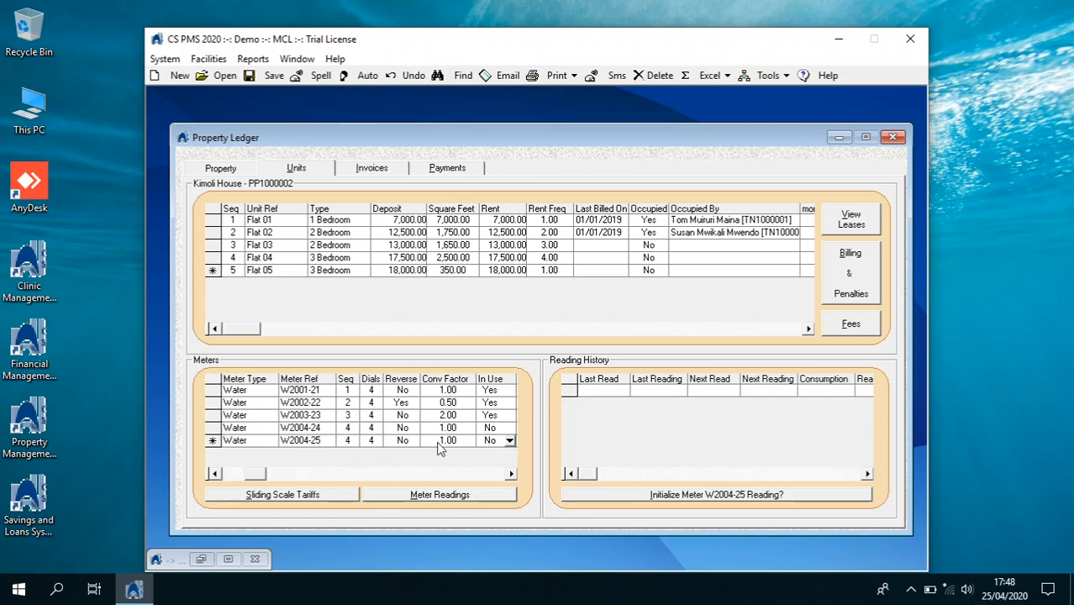
pyautogui.click(507, 443)
pyautogui.click(491, 442)
# Initialize the meter with a 1,250 reading dated 01/01/2020, then save and close the ledger
pyautogui.click(652, 496)
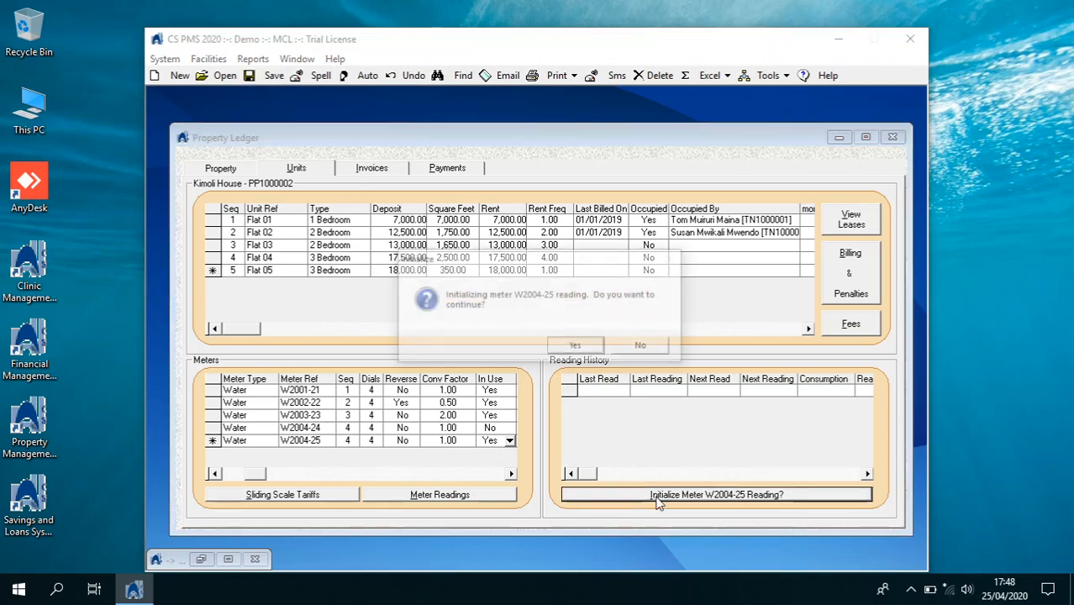
pyautogui.click(576, 346)
pyautogui.click(592, 391)
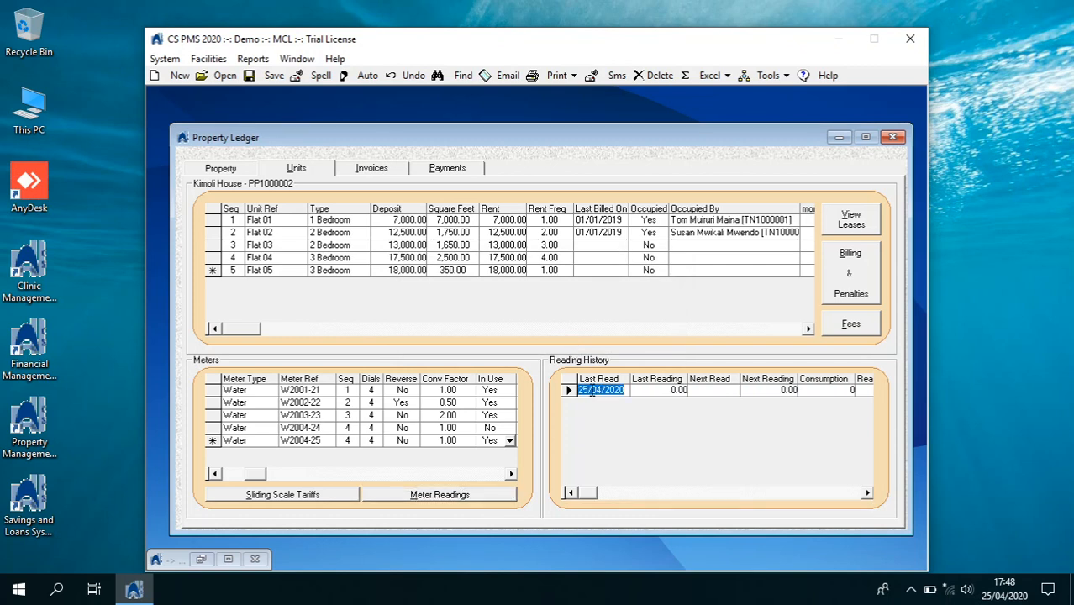
pyautogui.write('01')
pyautogui.press('Tab')
pyautogui.write('12')
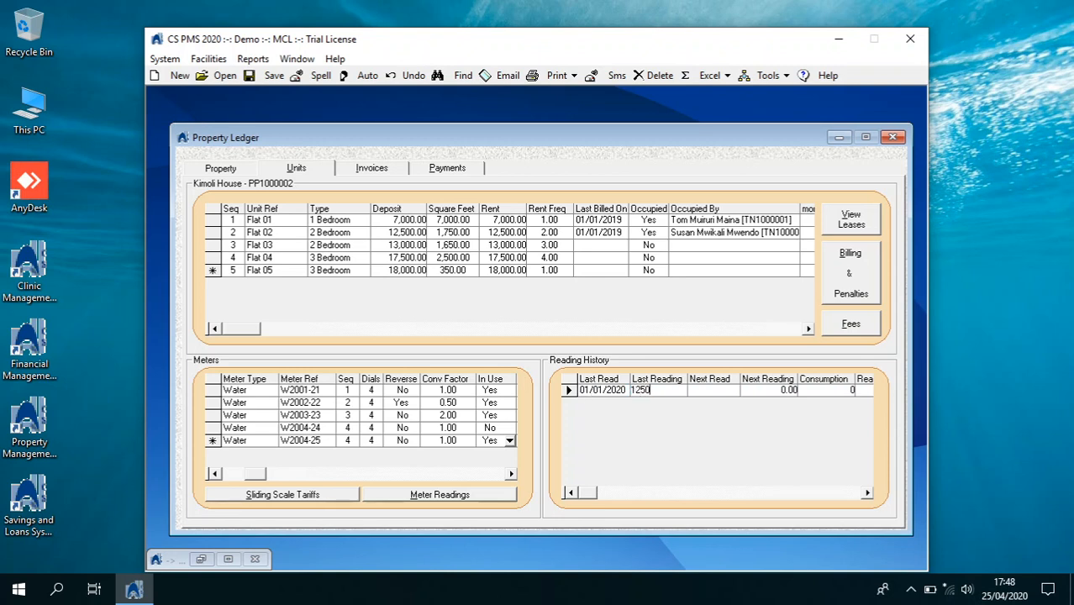
pyautogui.press('Tab')
pyautogui.click(271, 79)
pyautogui.click(892, 137)
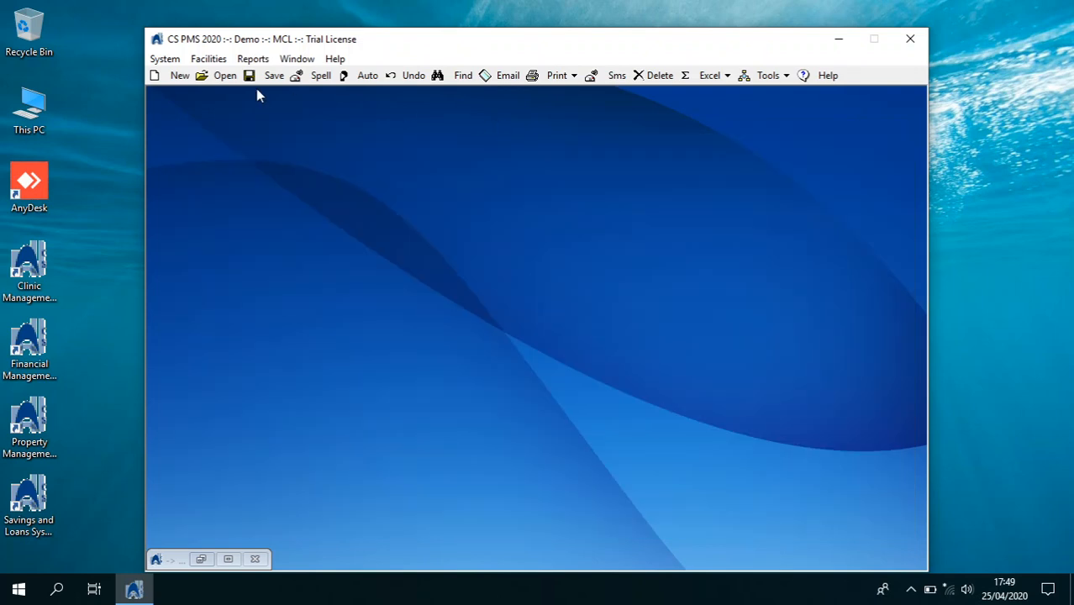
# Open the Tenants Ledger and search for an existing tenant, which returns no results
pyautogui.click(165, 58)
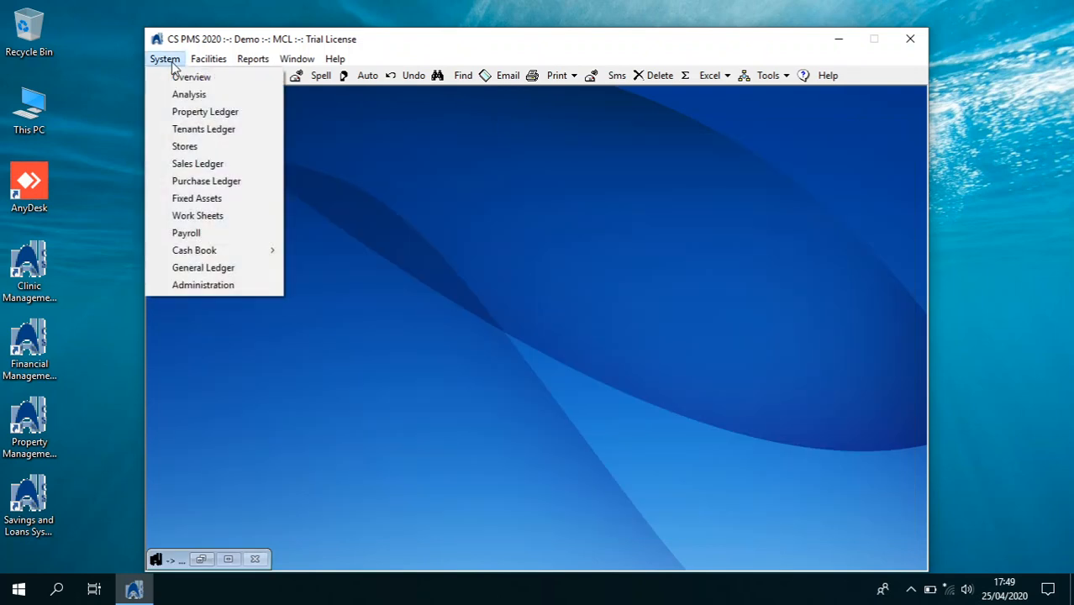
pyautogui.click(195, 131)
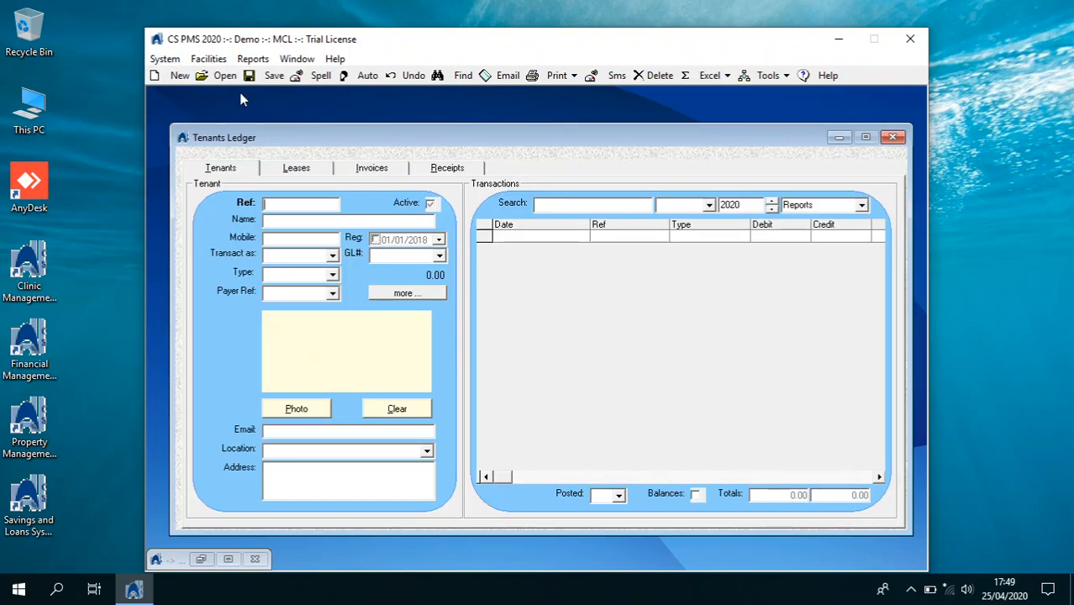
pyautogui.click(454, 75)
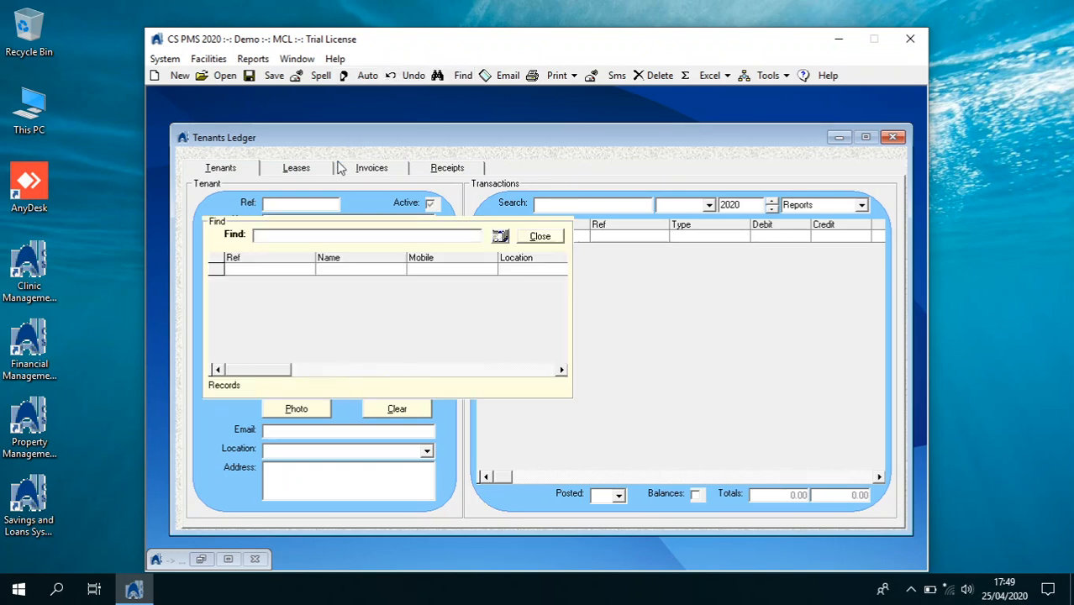
pyautogui.write('JEPTOO')
pyautogui.click(499, 236)
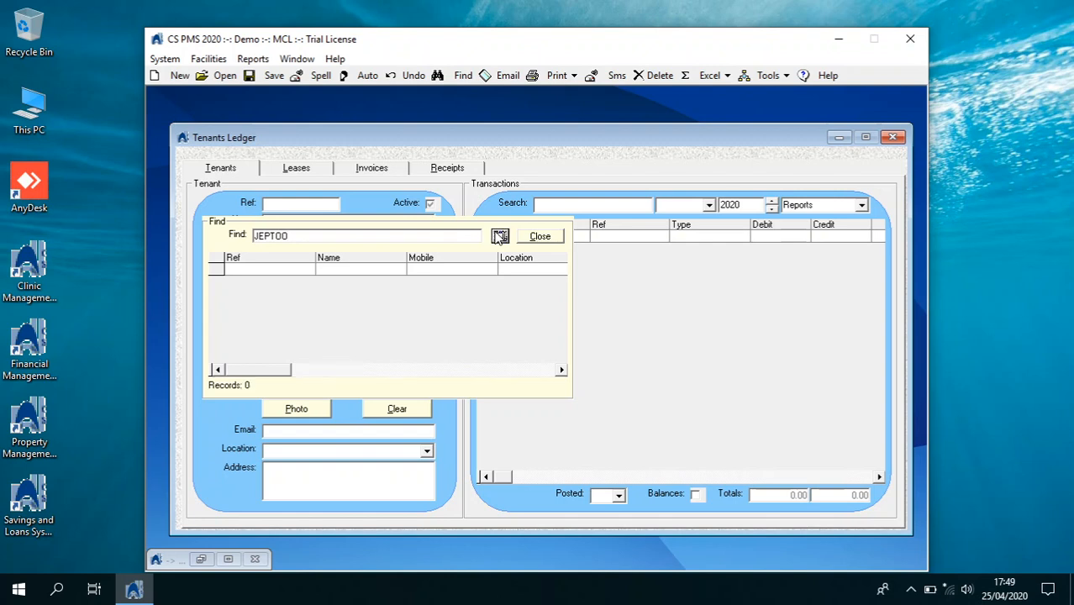
pyautogui.click(531, 236)
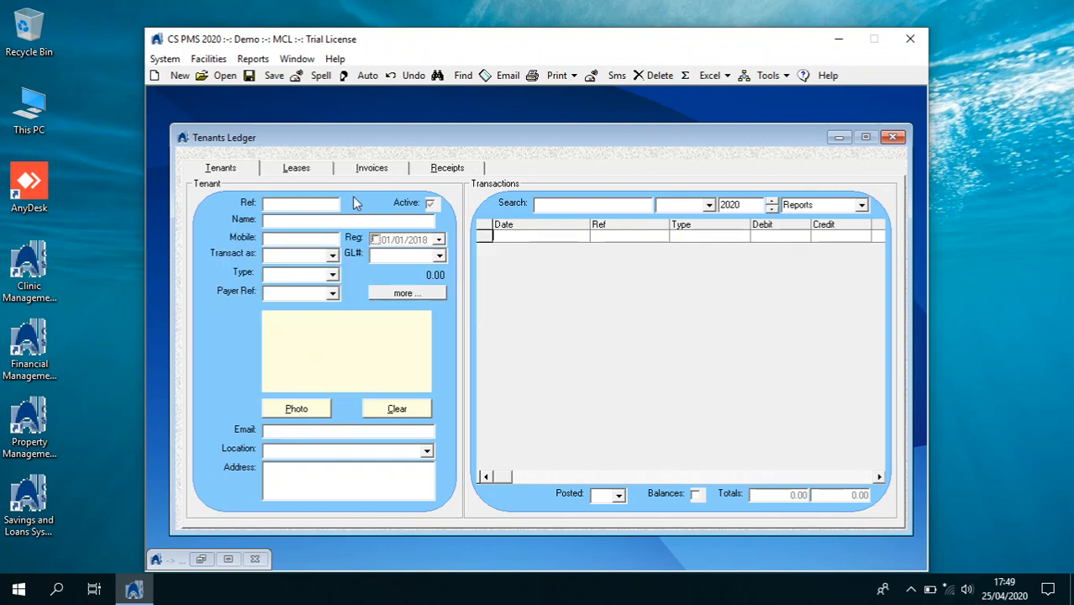
# Start a new tenant with their full name, transacting as Tenant on GL account 1200
pyautogui.click(172, 76)
pyautogui.click(315, 256)
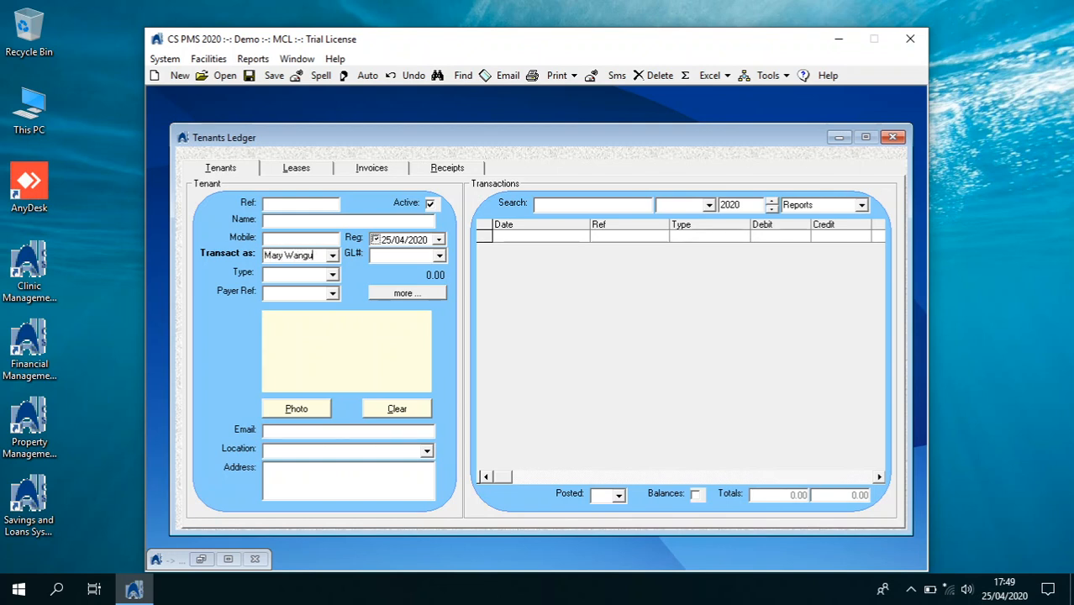
pyautogui.press('BackSpace')
pyautogui.press('BackSpace')
pyautogui.press('BackSpace')
pyautogui.press('BackSpace')
pyautogui.click(294, 220)
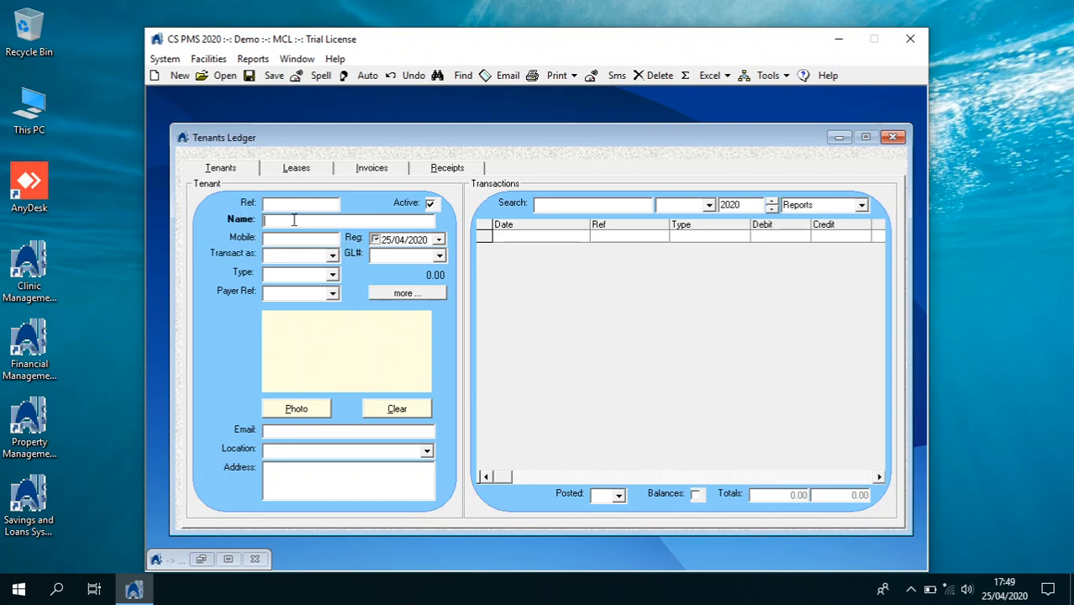
pyautogui.press('Tab')
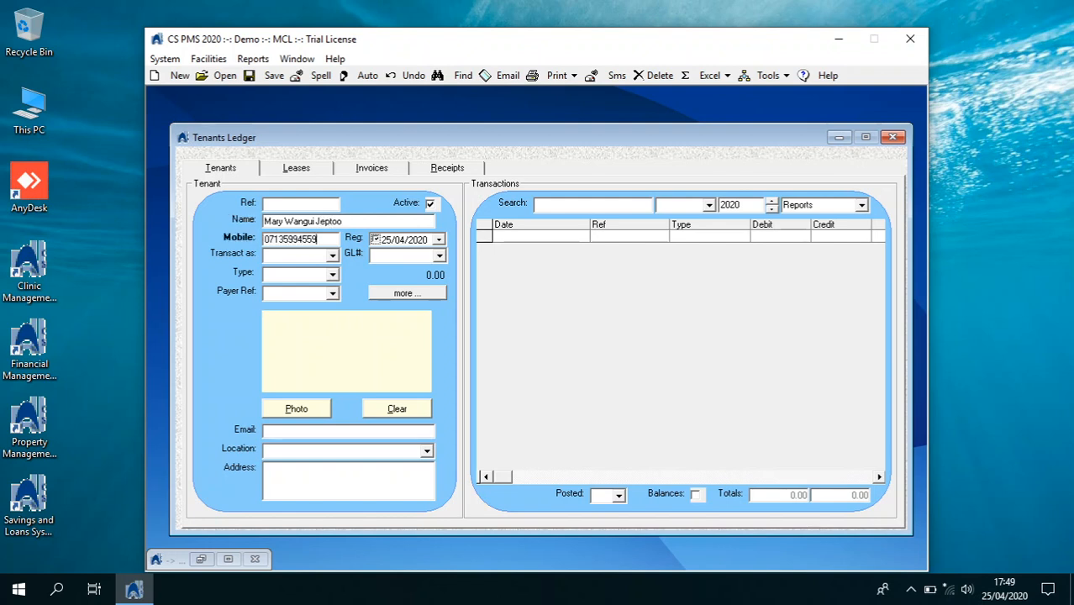
pyautogui.press('Tab')
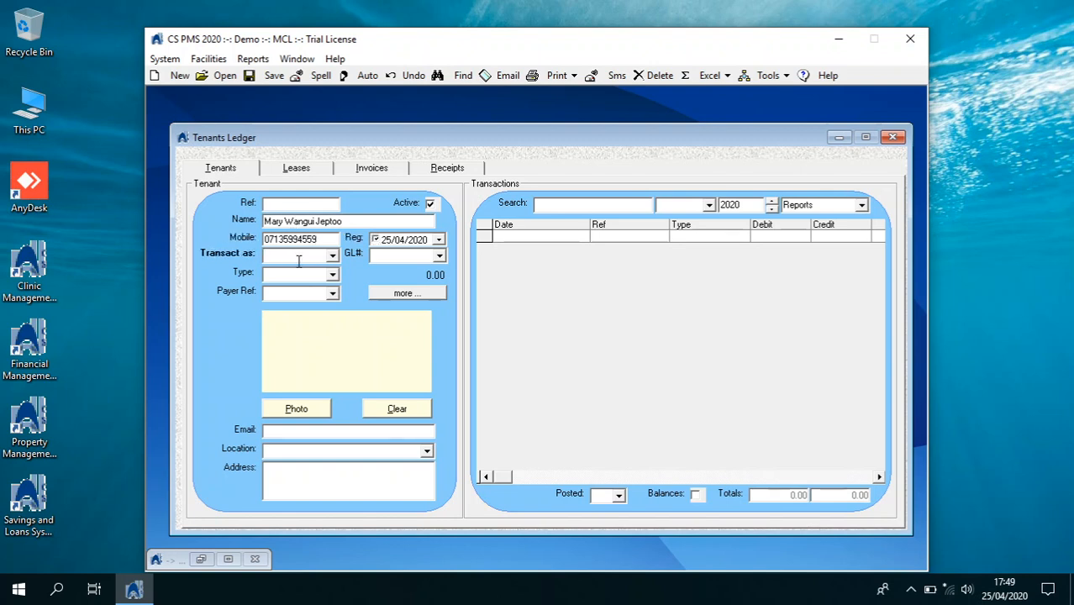
pyautogui.click(332, 255)
pyautogui.click(322, 269)
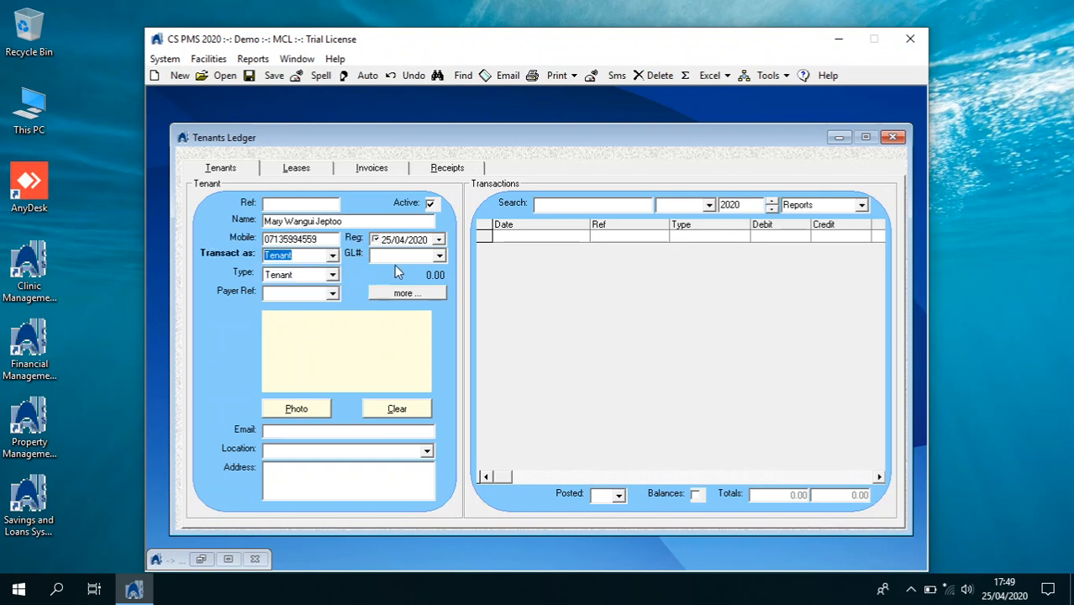
pyautogui.click(438, 256)
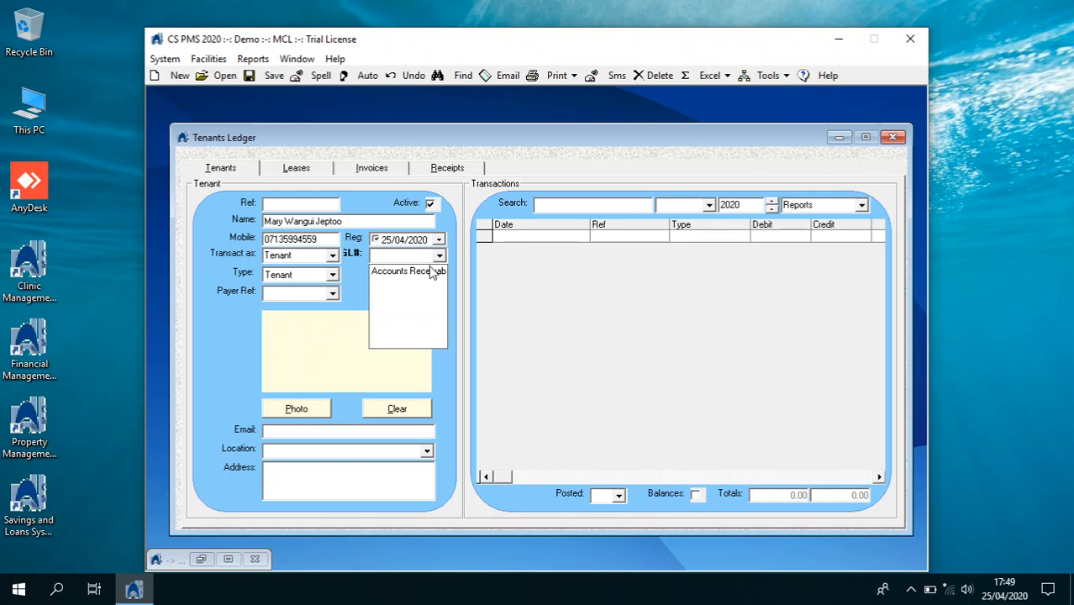
pyautogui.click(431, 271)
# Fill in the tenant's e-mail address, set location Nairobi, and save the record
pyautogui.click(309, 434)
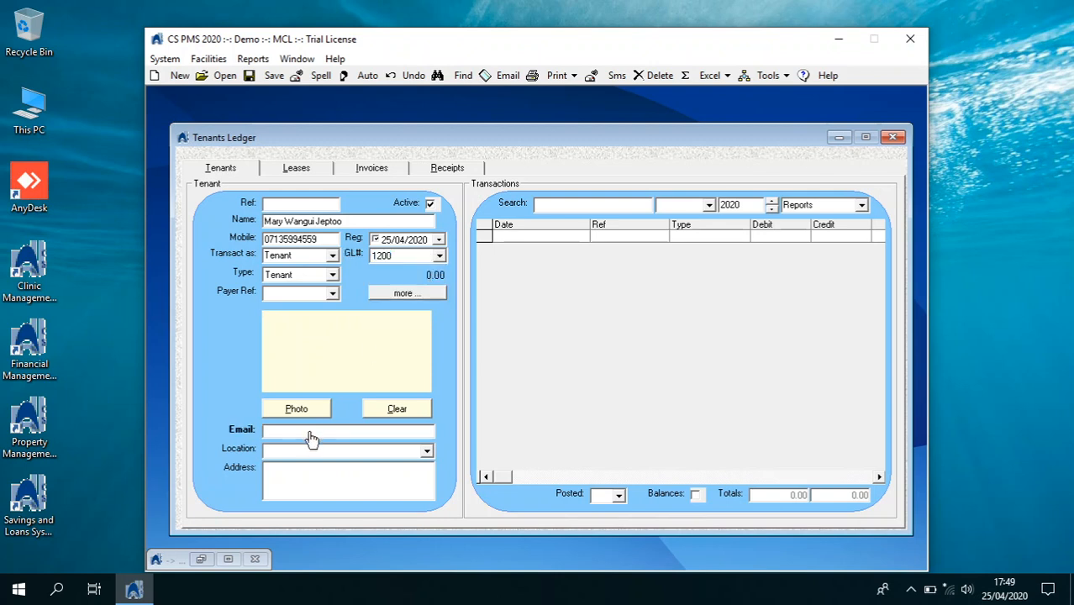
pyautogui.click(265, 451)
pyautogui.write('Nairobi')
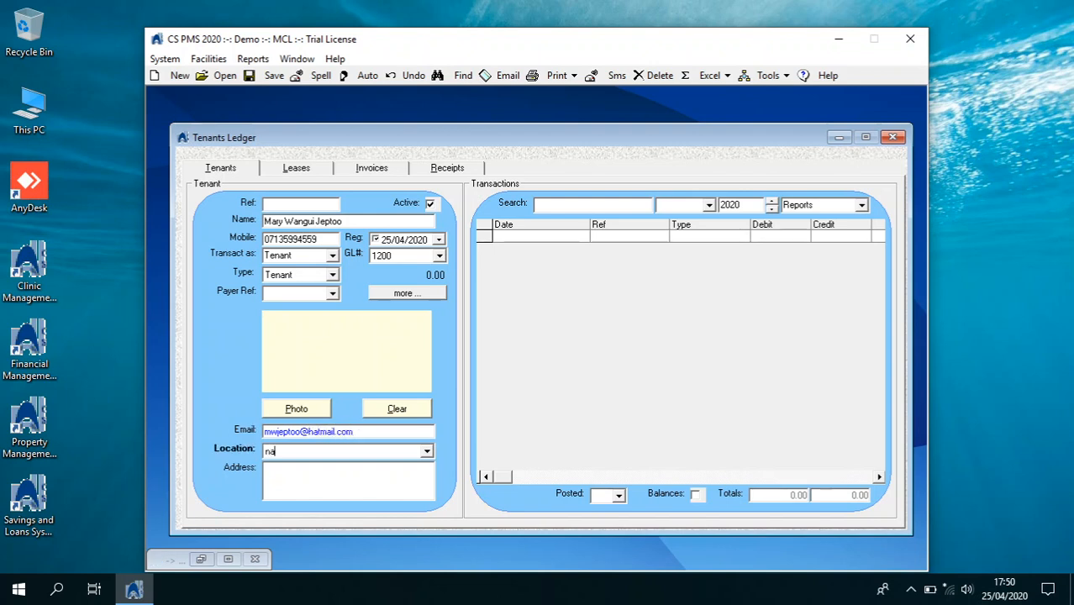
pyautogui.press('Tab')
pyautogui.click(256, 78)
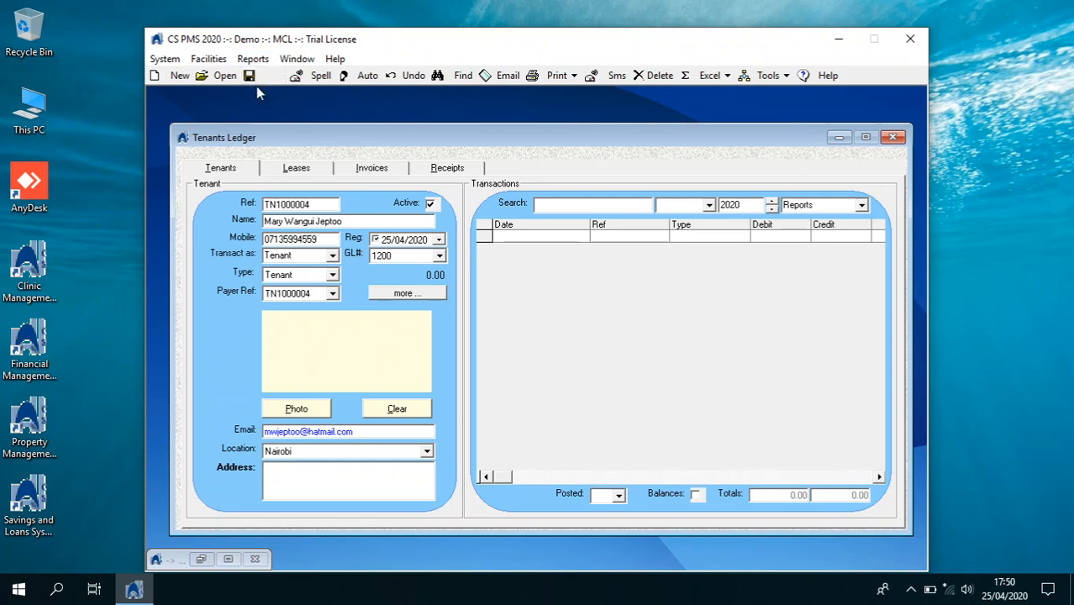
pyautogui.click(309, 174)
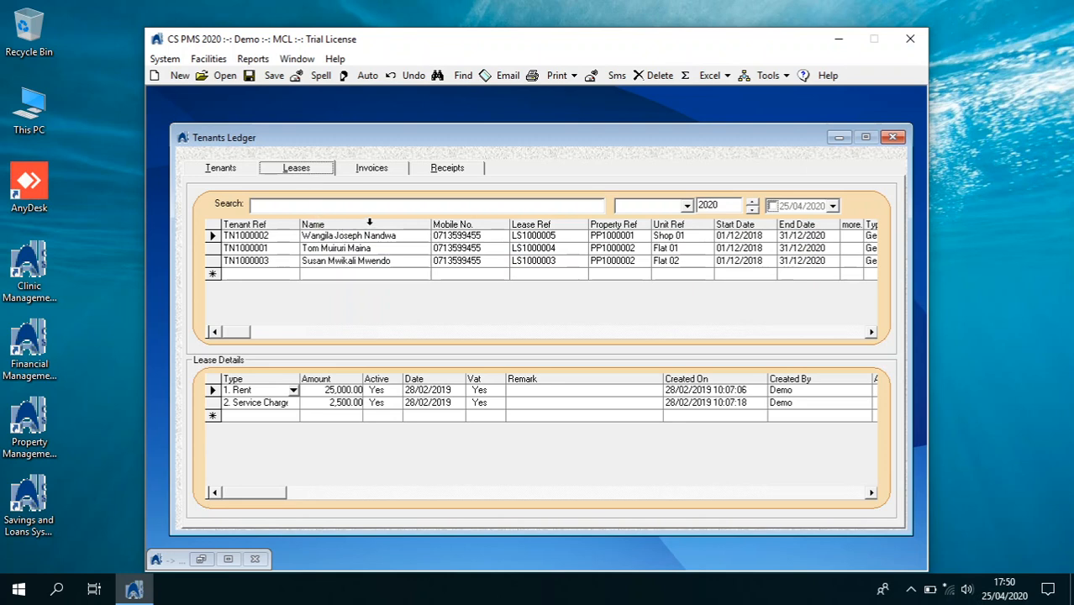
# Start a new lease row and attach the newly created tenant to it
pyautogui.click(174, 74)
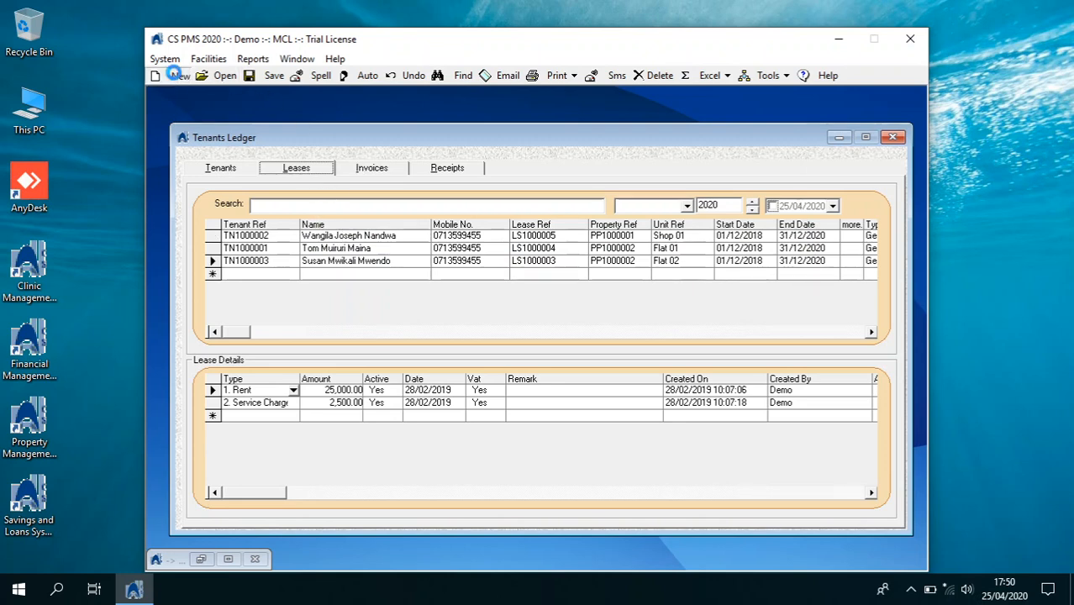
pyautogui.click(425, 273)
pyautogui.click(426, 274)
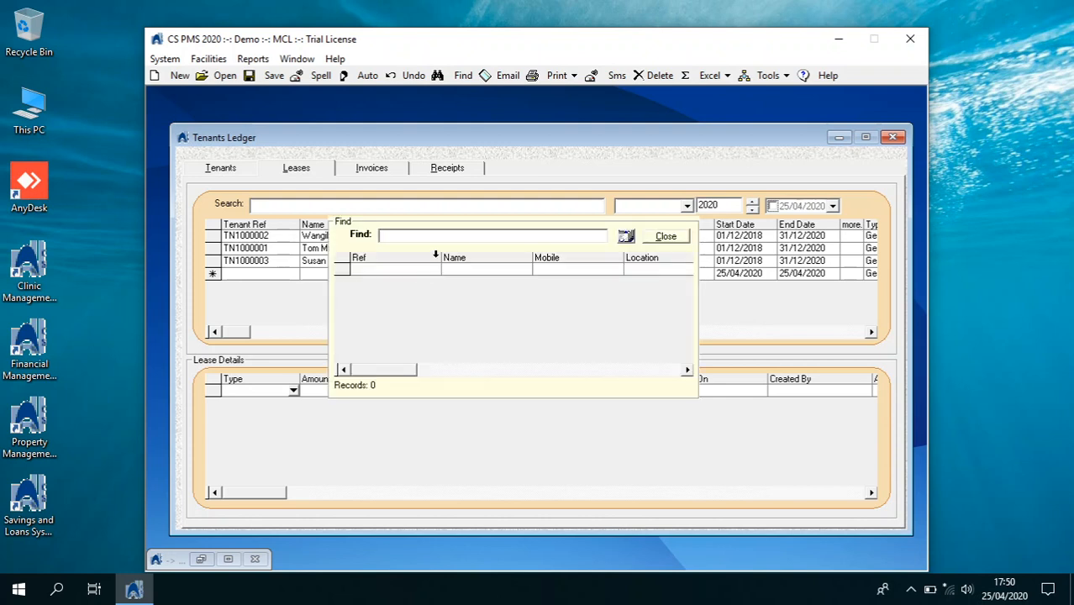
pyautogui.write('jeptoo')
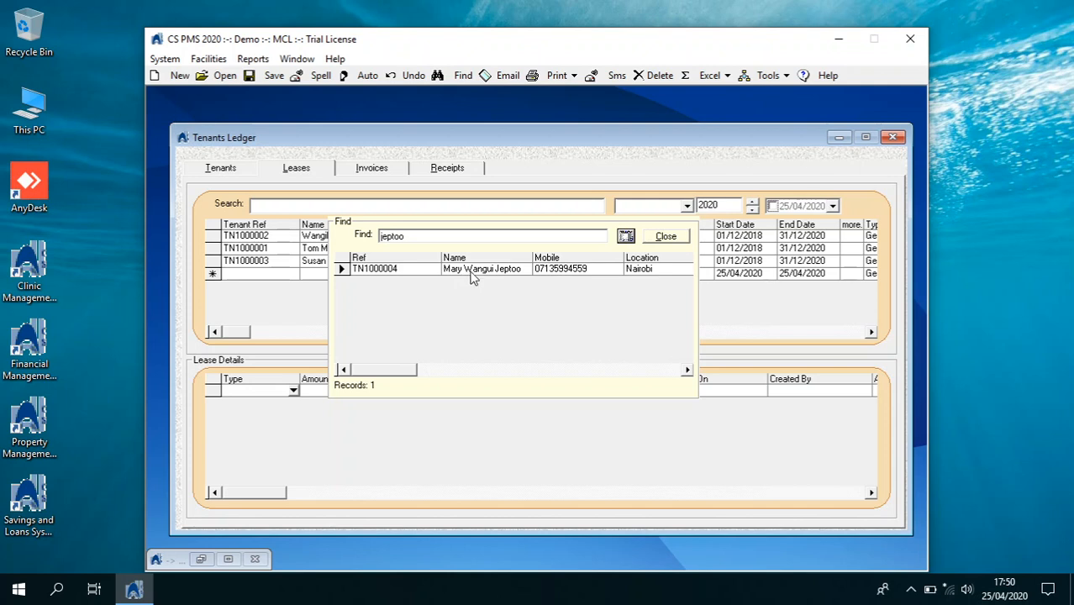
pyautogui.doubleClick(474, 269)
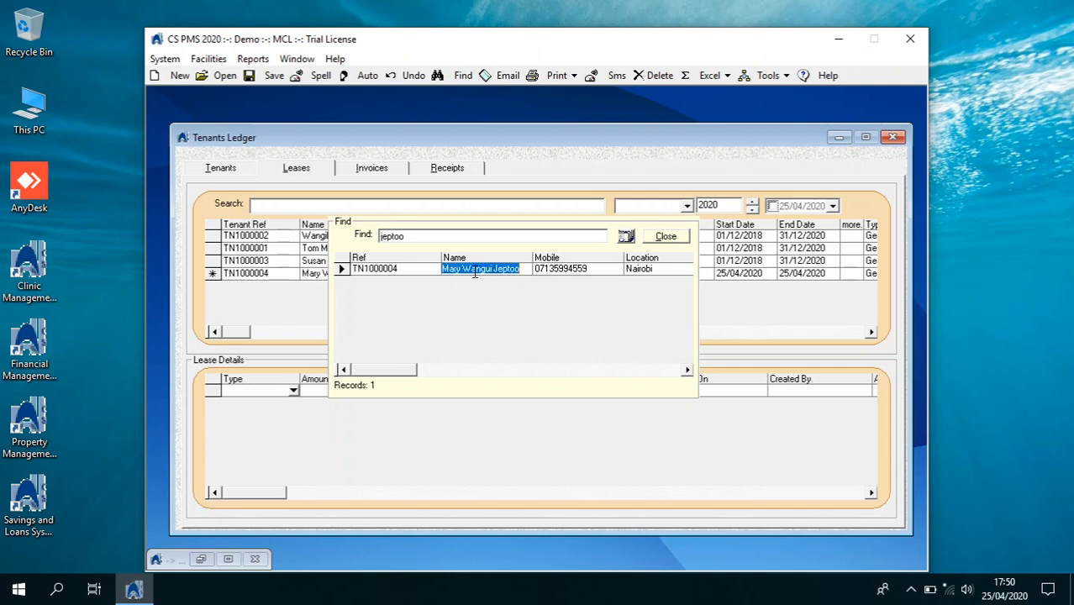
pyautogui.click(682, 236)
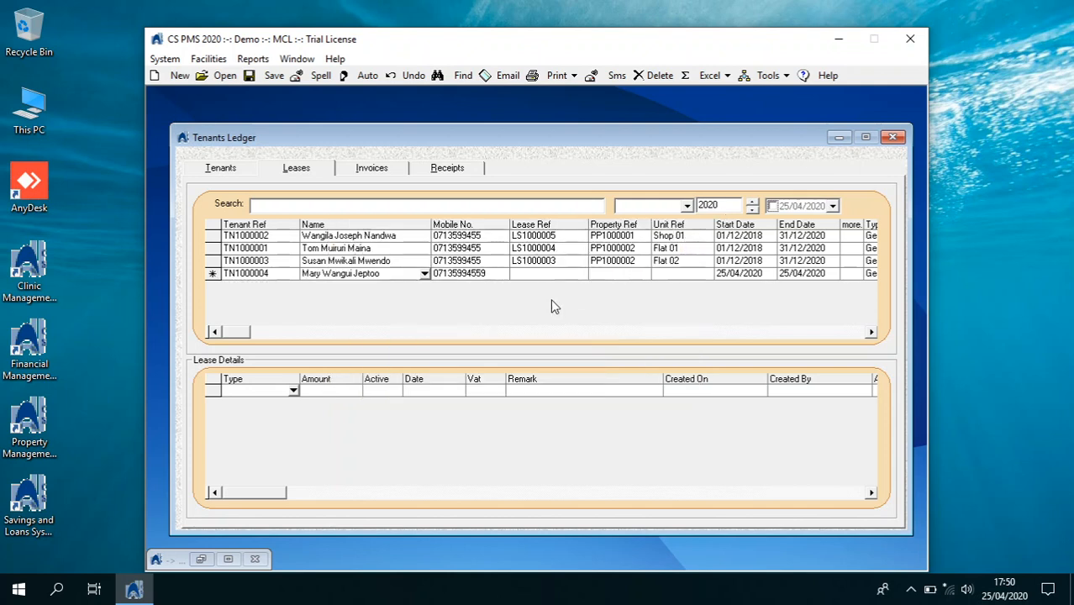
# Set the lease to property PP1000002, unit Flat 05, running 01/01/2020 to 31/12/2021
pyautogui.click(610, 278)
pyautogui.click(645, 277)
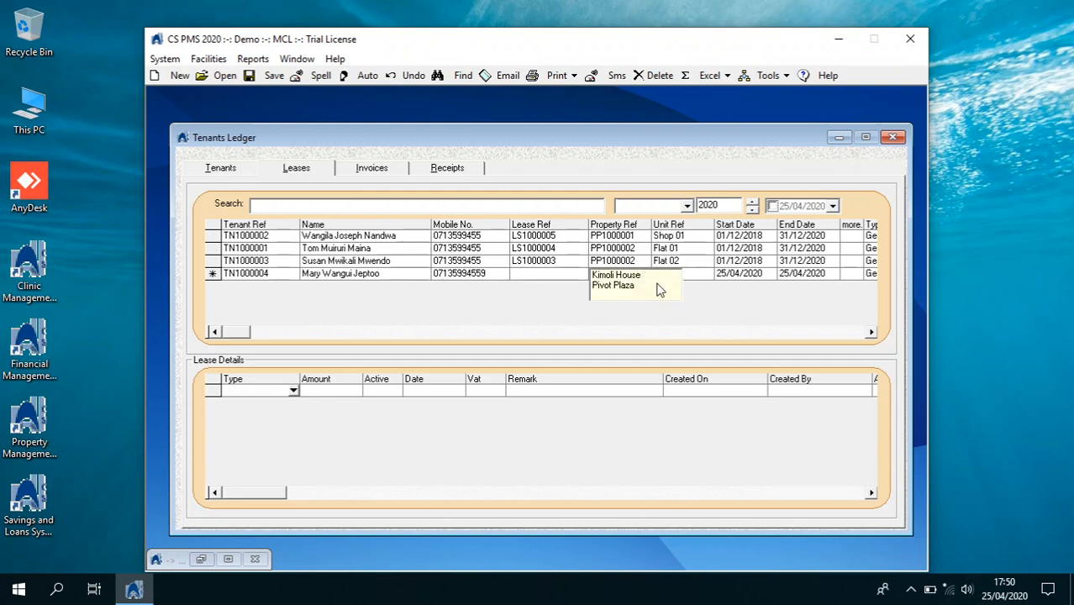
pyautogui.doubleClick(623, 278)
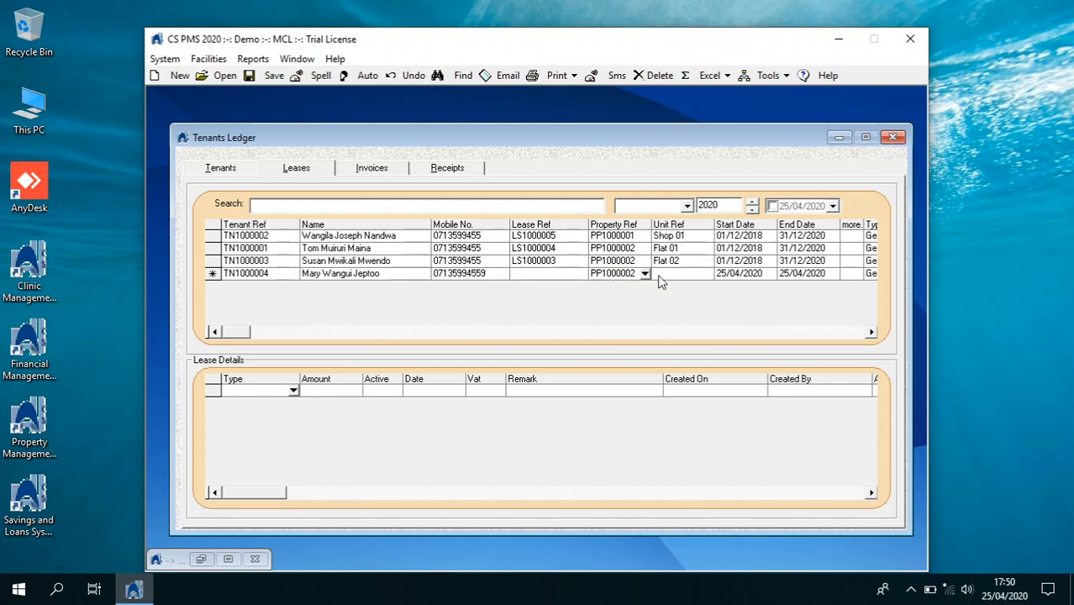
pyautogui.click(709, 274)
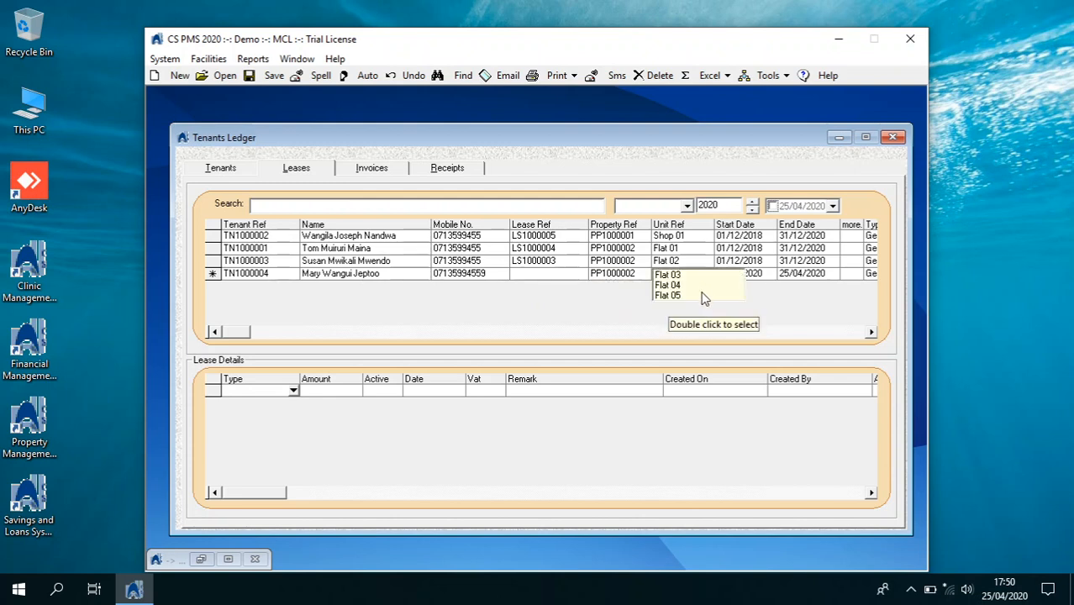
pyautogui.doubleClick(709, 295)
pyautogui.click(734, 277)
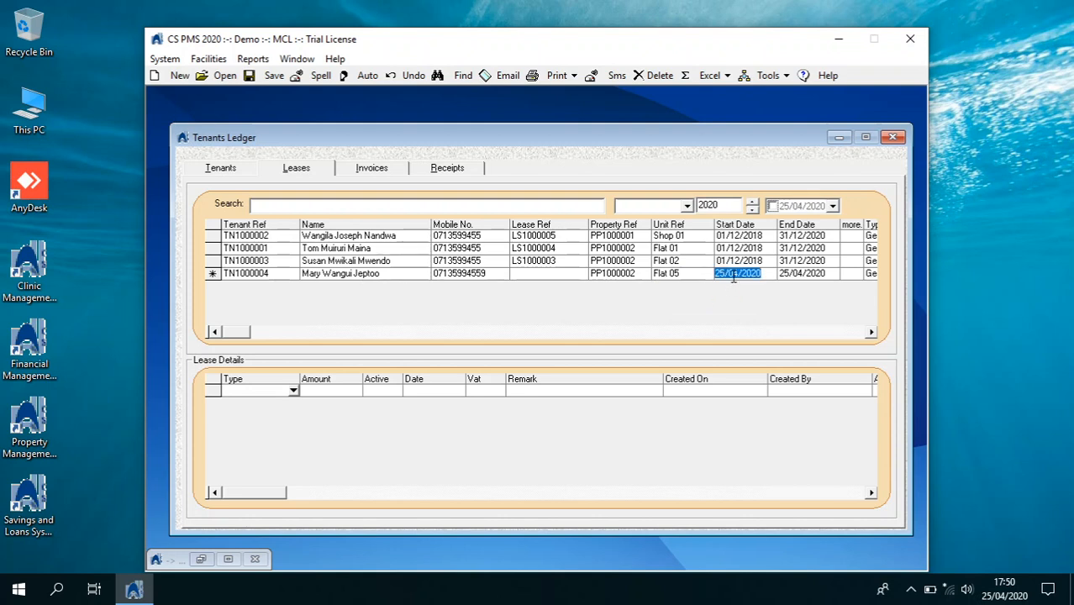
pyautogui.write('01/01/2020')
pyautogui.press('Tab')
pyautogui.write('3')
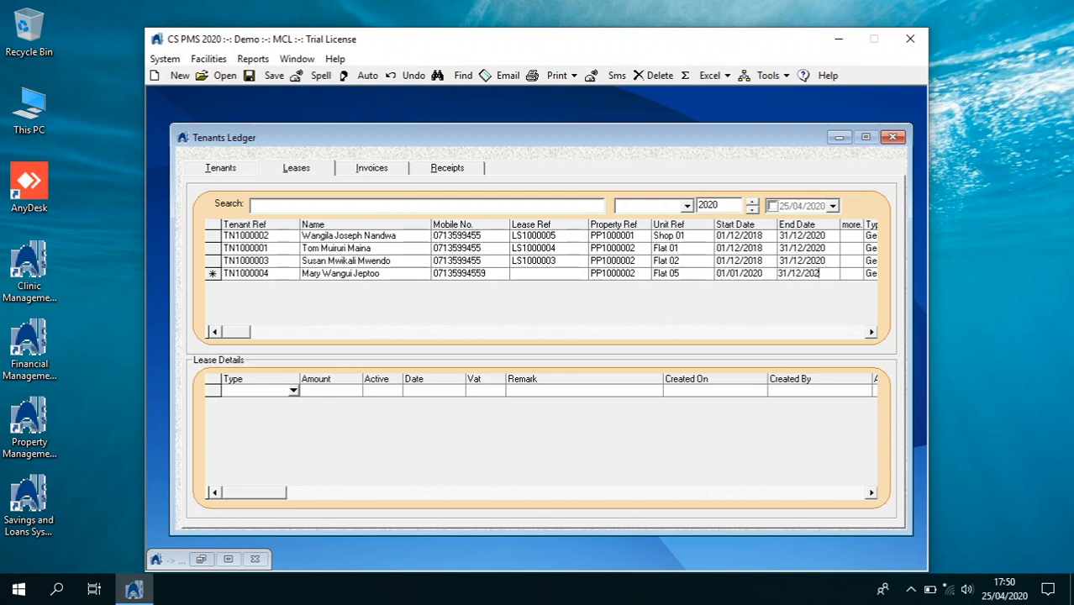
pyautogui.write('1/12/2021')
pyautogui.press('Tab')
pyautogui.press('Tab')
pyautogui.press('Tab')
pyautogui.press('Tab')
pyautogui.press('Tab')
pyautogui.press('Tab')
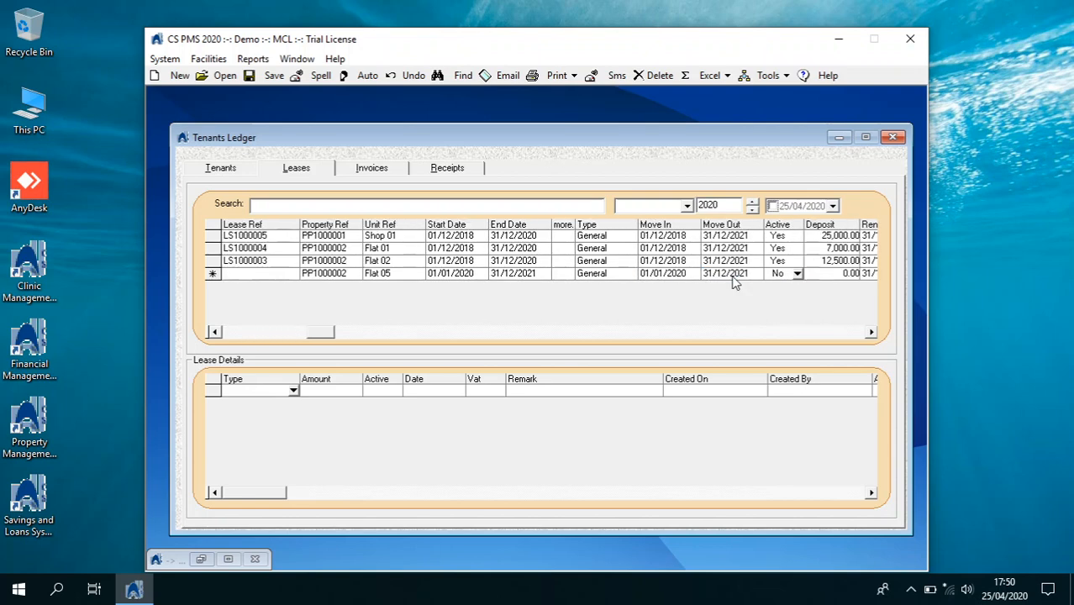
pyautogui.press('Tab')
pyautogui.press('Tab')
pyautogui.press('Tab')
pyautogui.press('Tab')
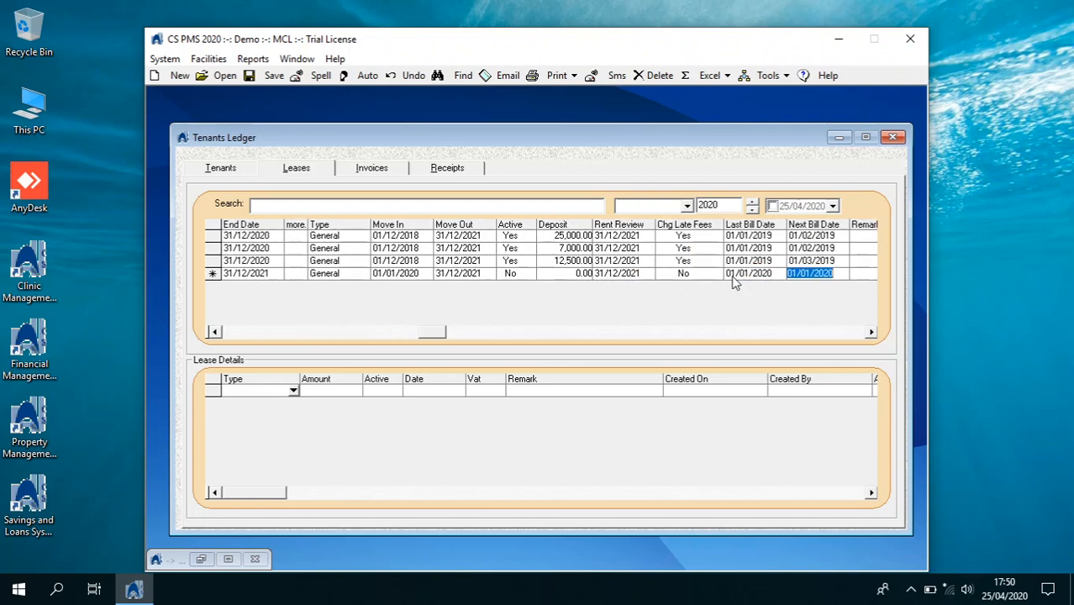
pyautogui.press('Tab')
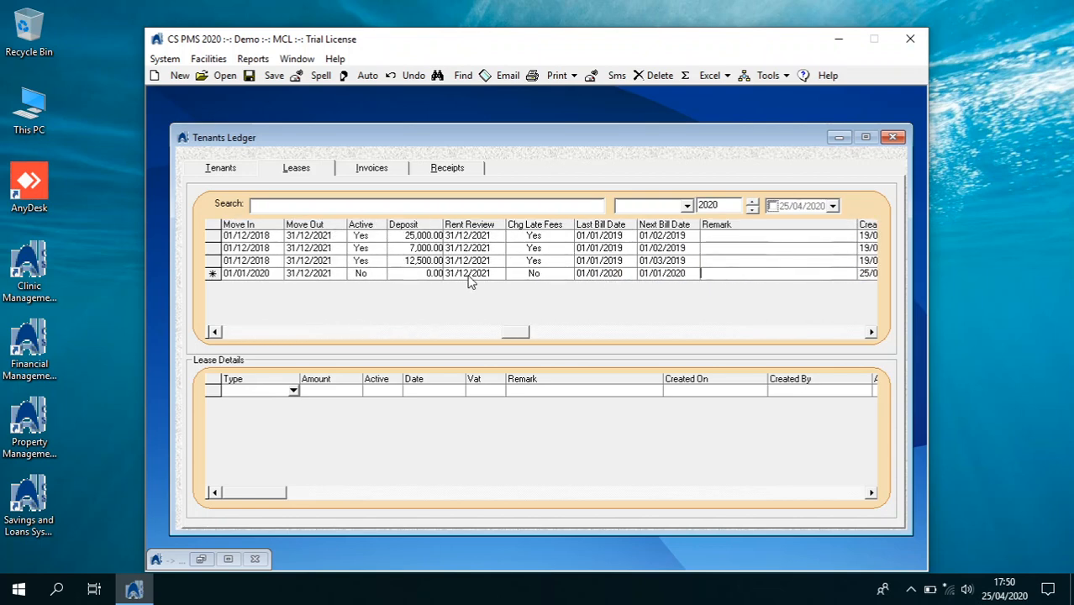
# Enter an 18,000 deposit, mark the lease Active, and save it
pyautogui.click(429, 273)
pyautogui.write('18000')
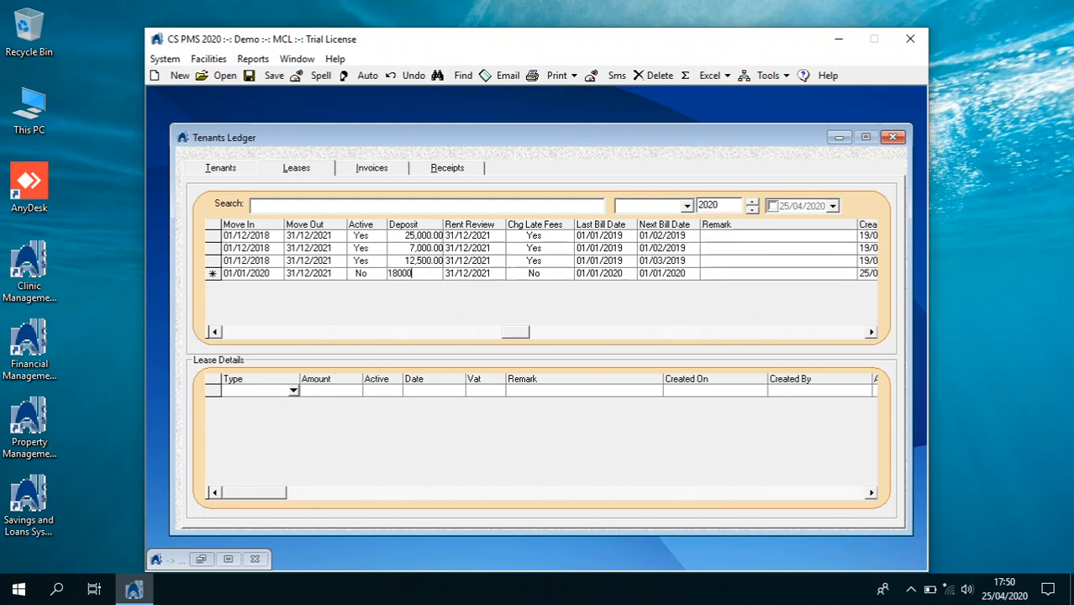
pyautogui.press('Tab')
pyautogui.click(373, 274)
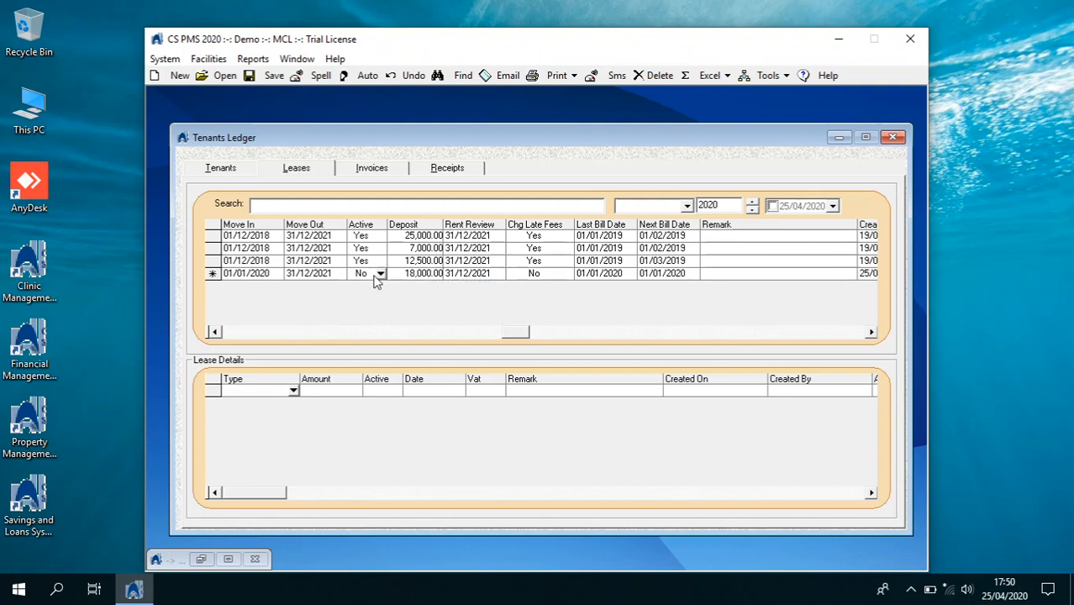
pyautogui.click(380, 274)
pyautogui.click(269, 84)
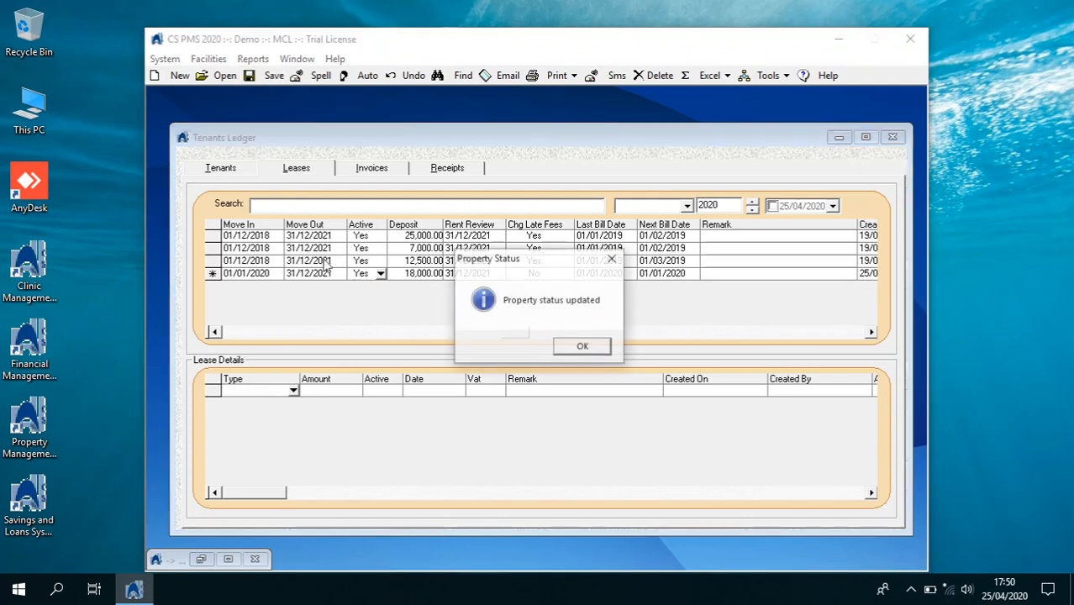
# Dismiss the property status message and select the new tenant's lease row
pyautogui.click(567, 346)
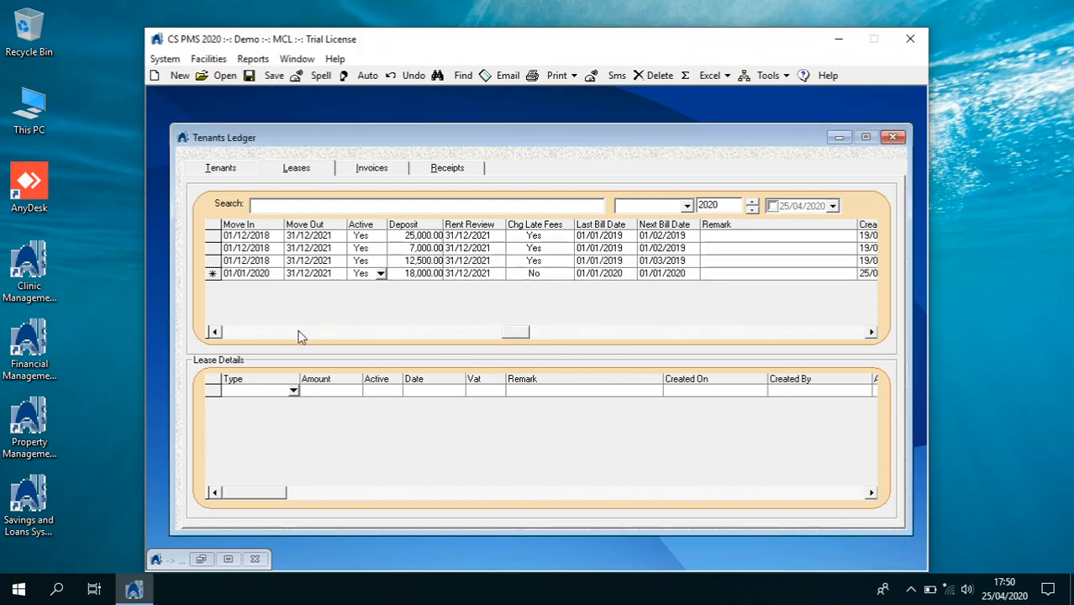
pyautogui.click(271, 335)
pyautogui.click(244, 334)
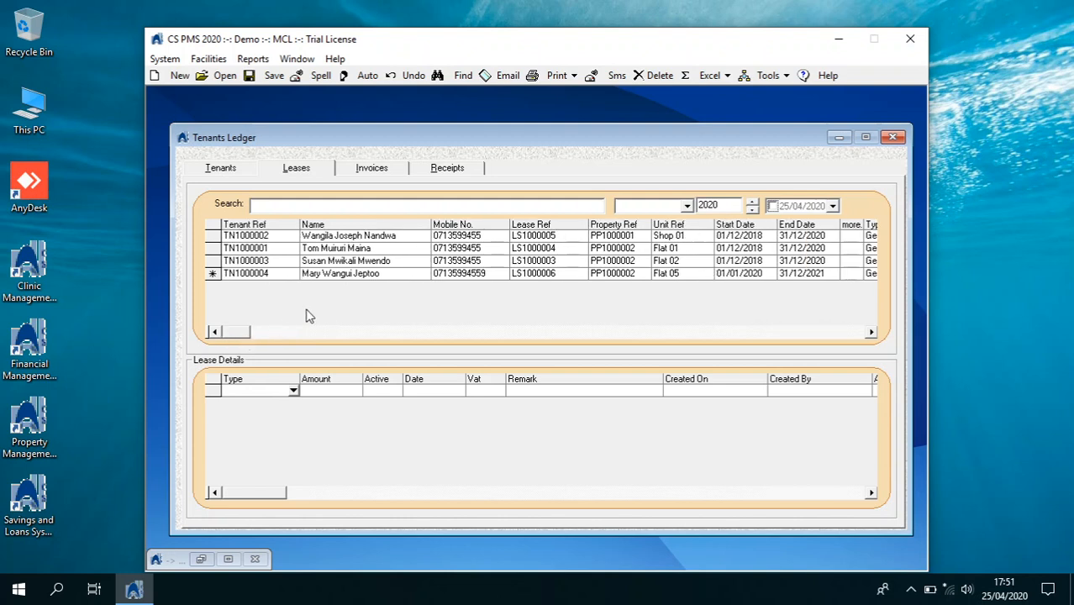
pyautogui.click(353, 275)
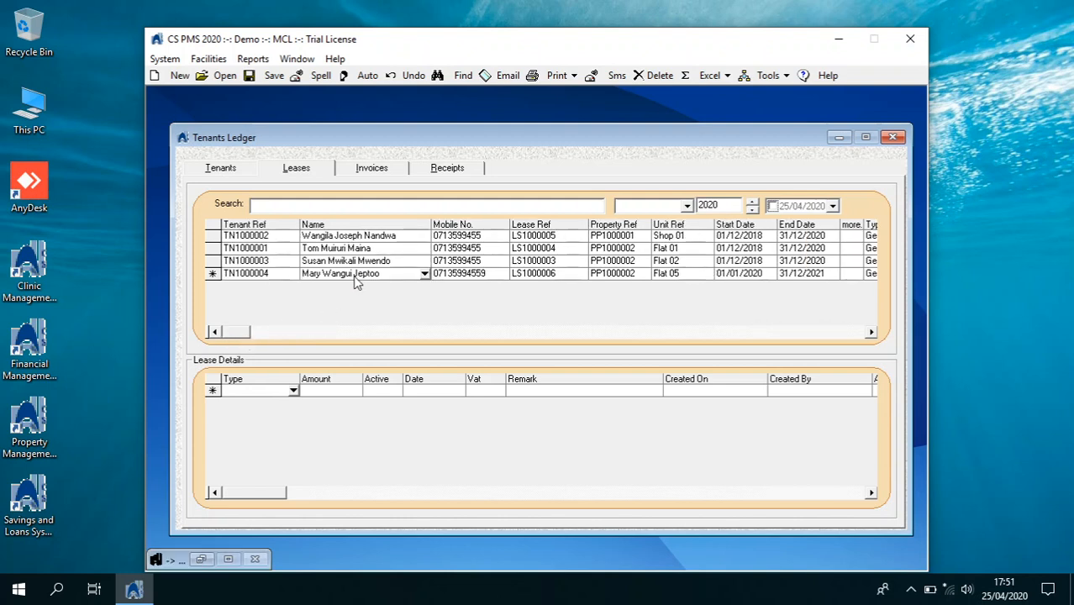
pyautogui.click(296, 393)
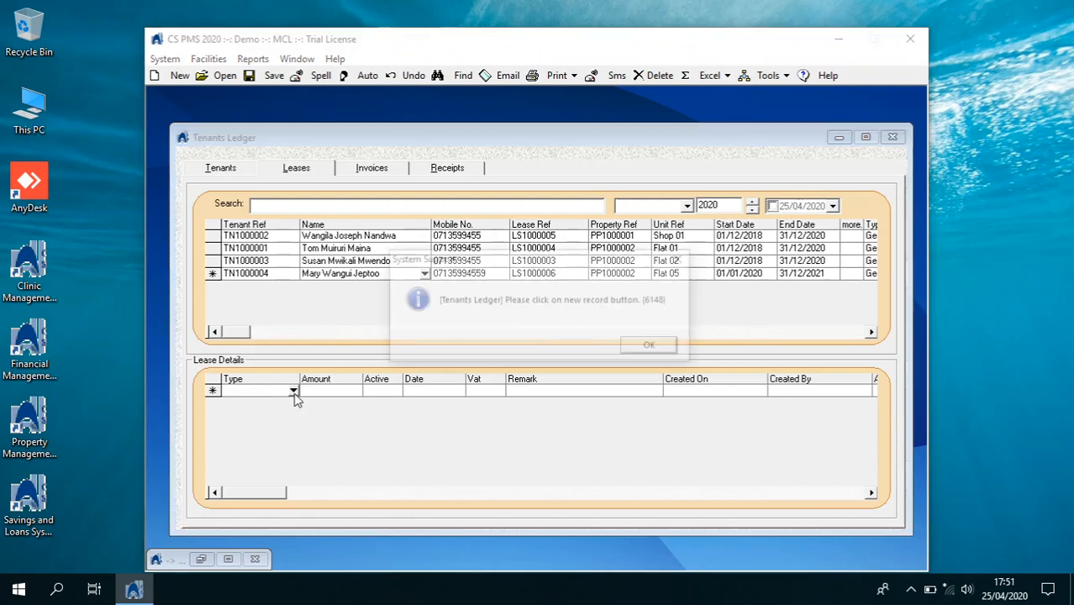
pyautogui.click(648, 348)
# Add a Rent lease detail line of 18,000
pyautogui.click(180, 75)
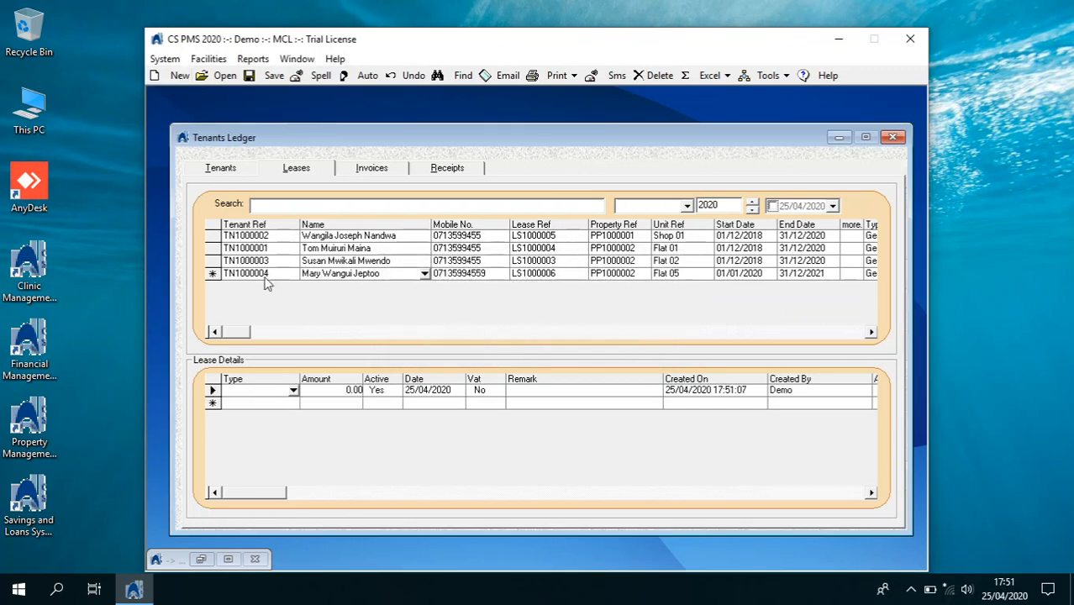
pyautogui.click(293, 391)
pyautogui.click(335, 389)
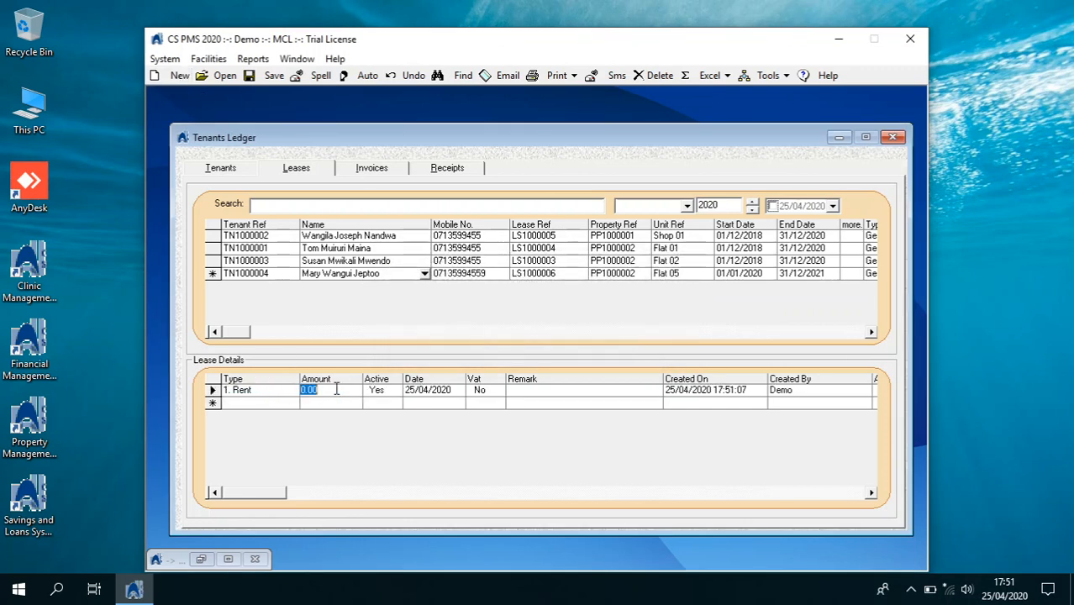
pyautogui.click(289, 392)
pyautogui.click(291, 391)
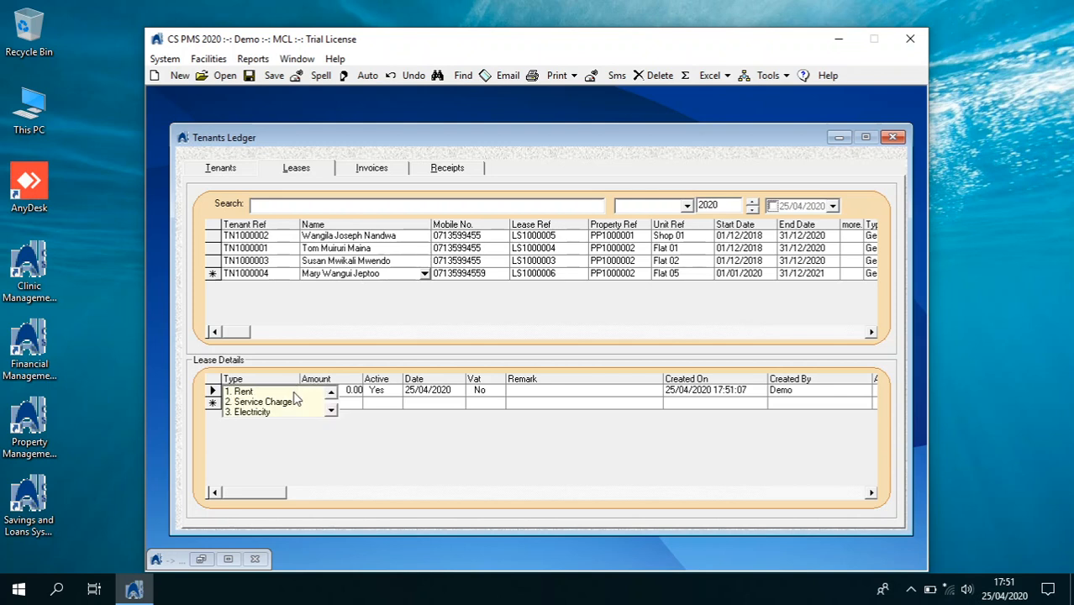
pyautogui.click(272, 400)
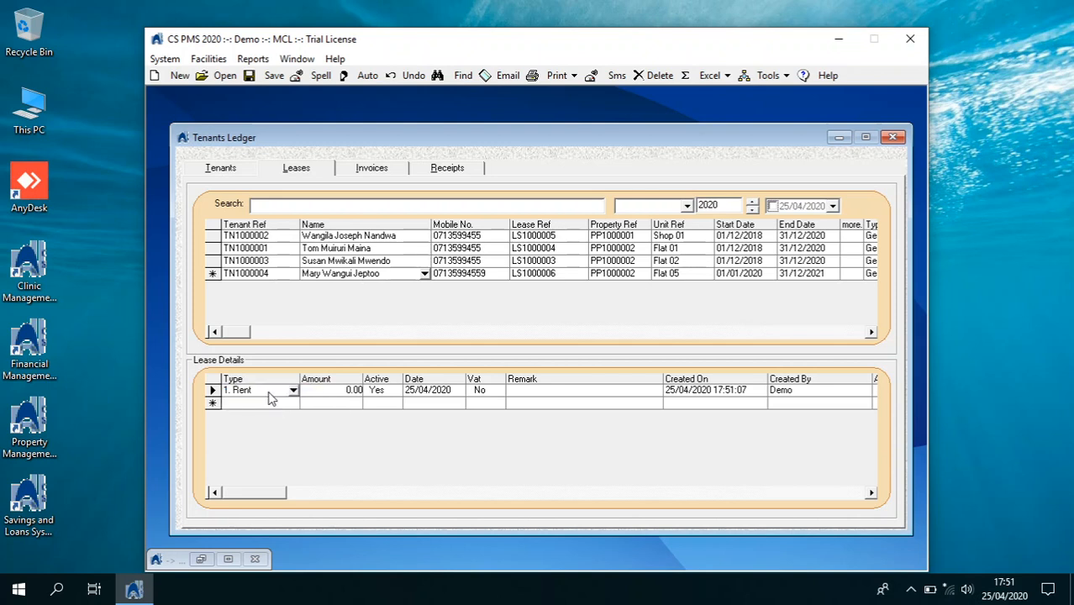
pyautogui.click(330, 392)
pyautogui.write('18,000')
pyautogui.press('Tab')
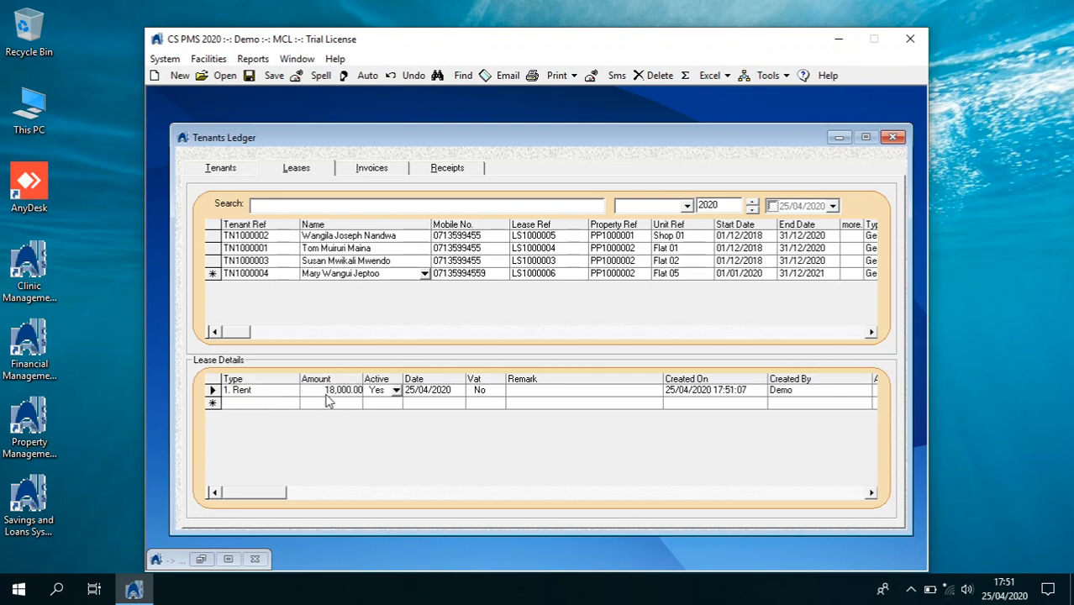
# Add a Service Charge line of 1,200
pyautogui.click(293, 403)
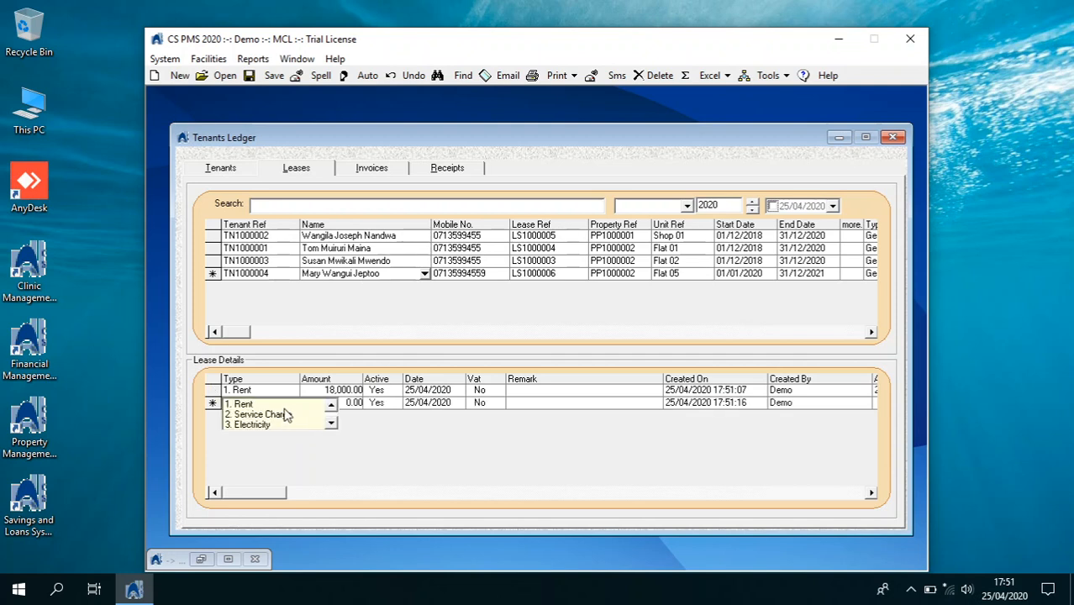
pyautogui.doubleClick(282, 415)
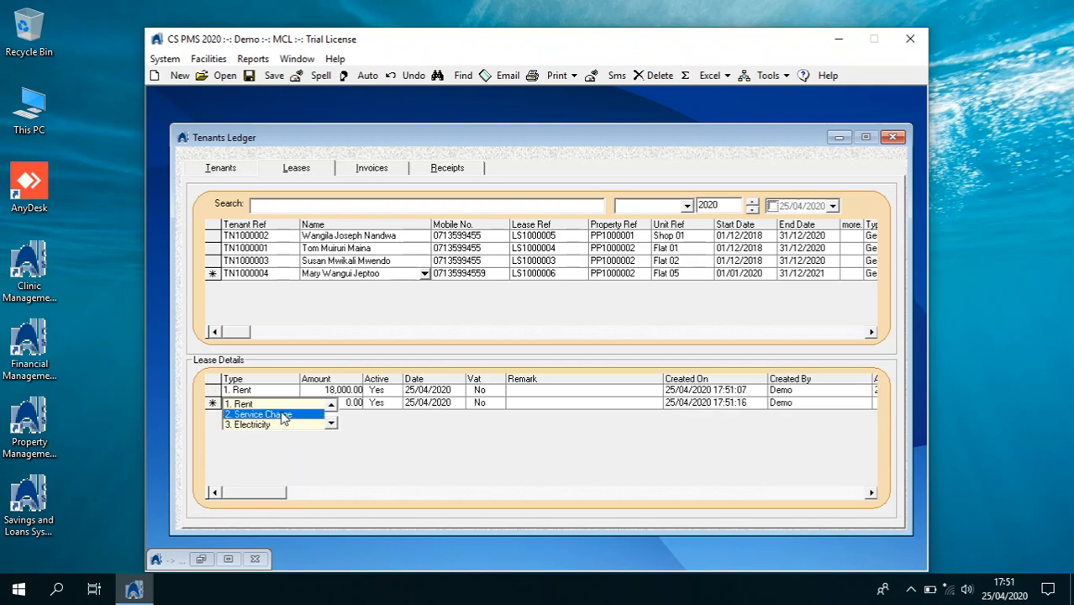
pyautogui.click(312, 403)
pyautogui.write('12')
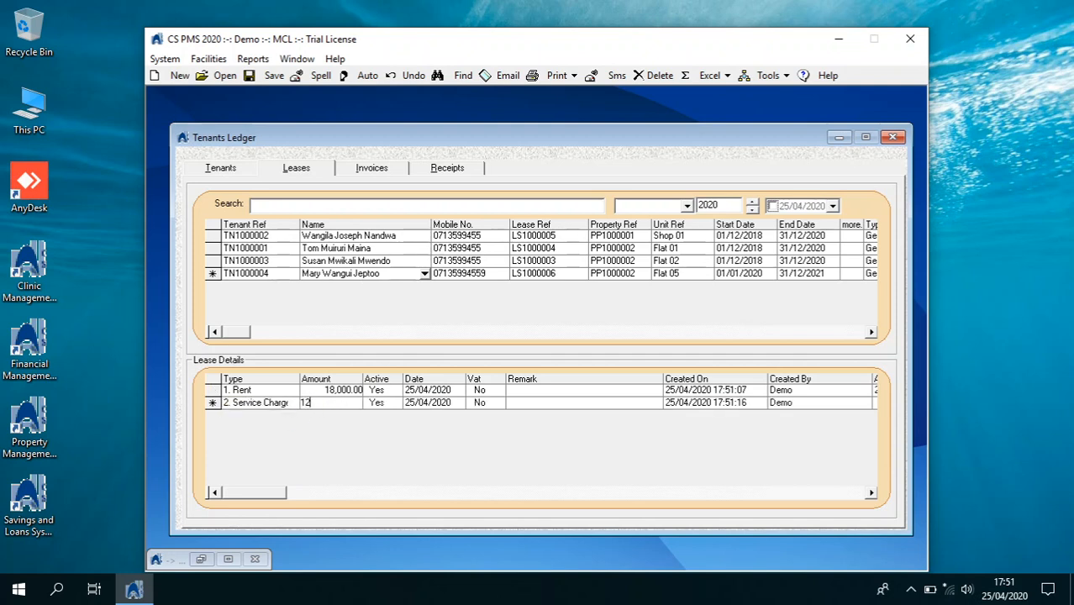
pyautogui.press('Return')
# Add a Water charge line, then close the Tenants Ledger
pyautogui.click(293, 394)
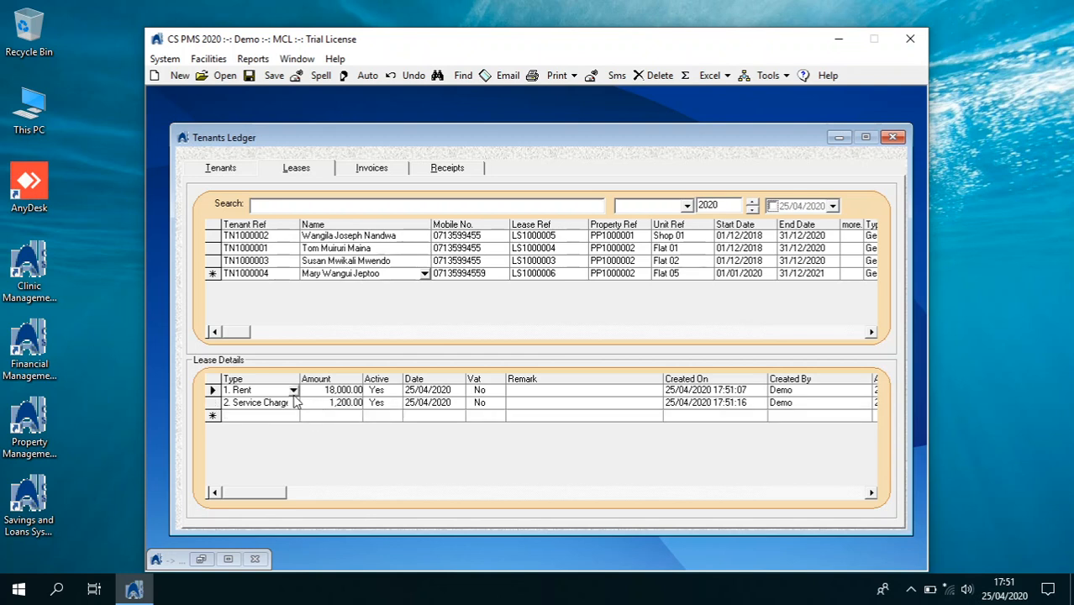
pyautogui.click(294, 416)
pyautogui.click(293, 417)
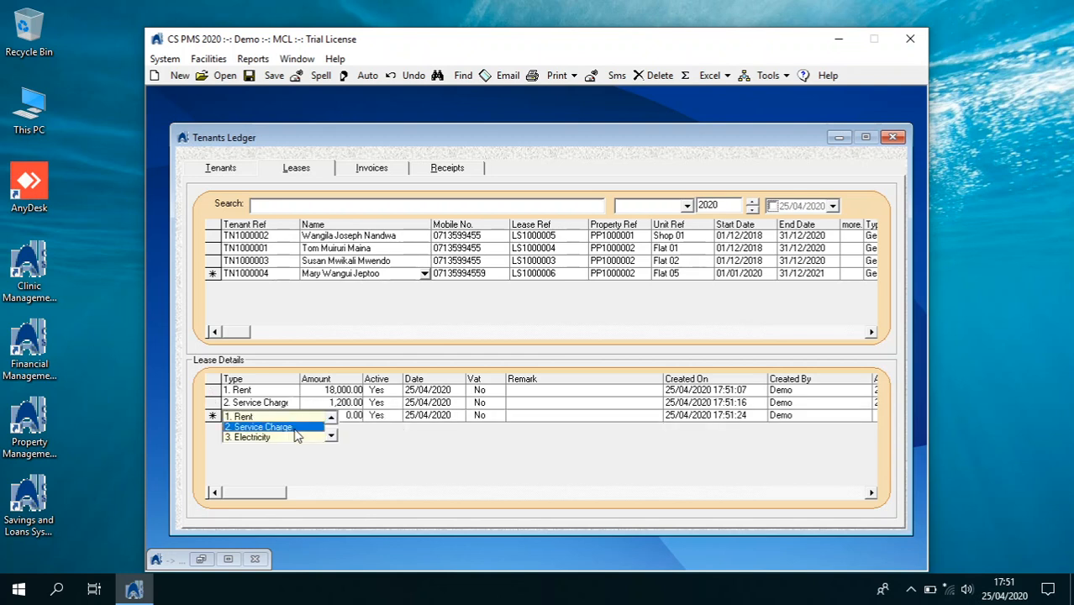
pyautogui.click(332, 435)
pyautogui.doubleClick(318, 437)
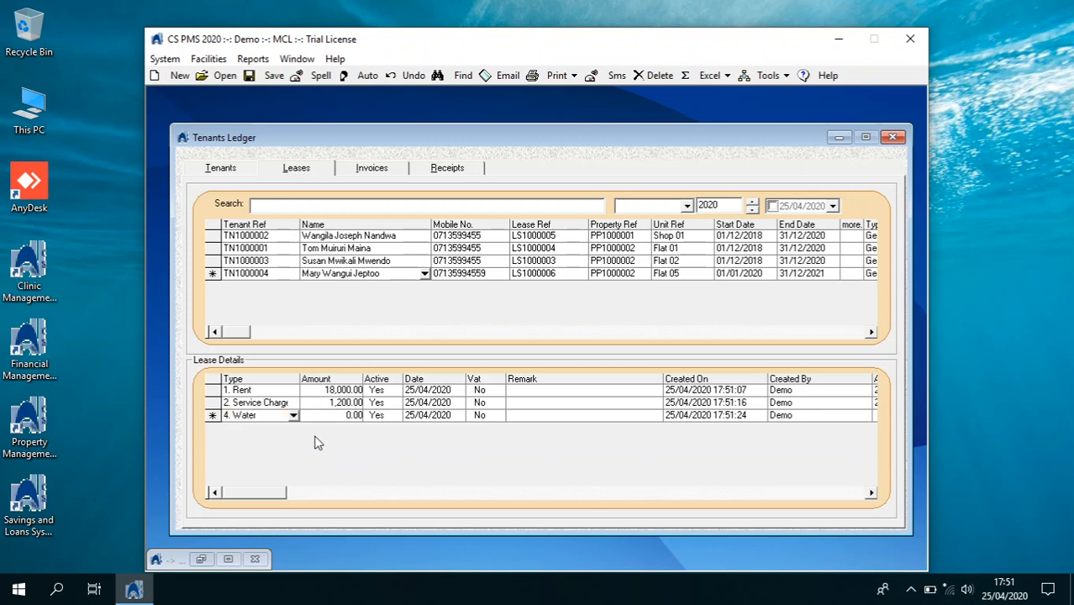
pyautogui.click(348, 417)
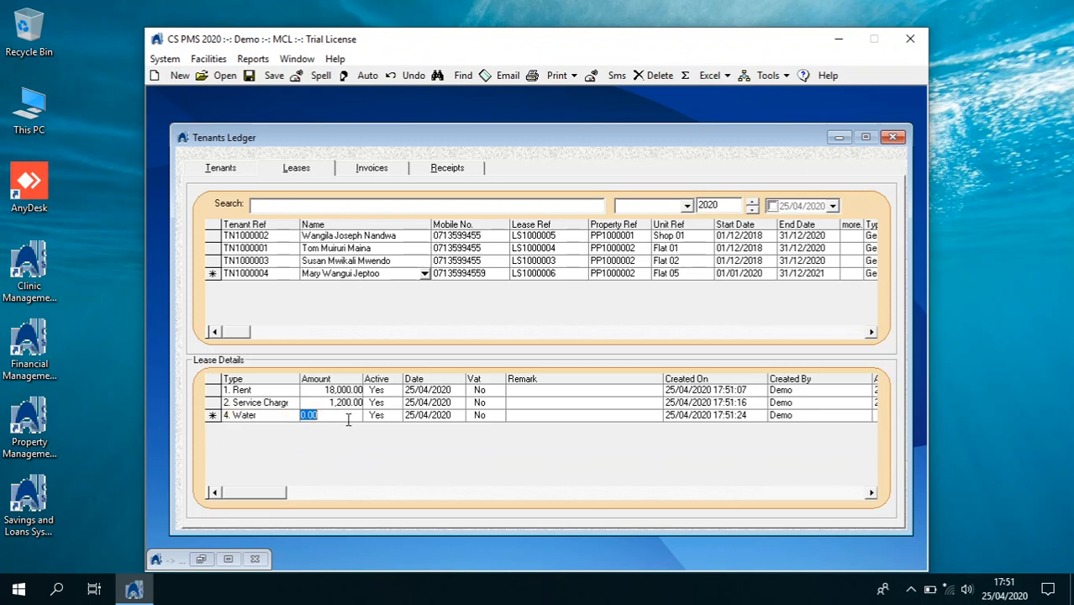
pyautogui.click(449, 406)
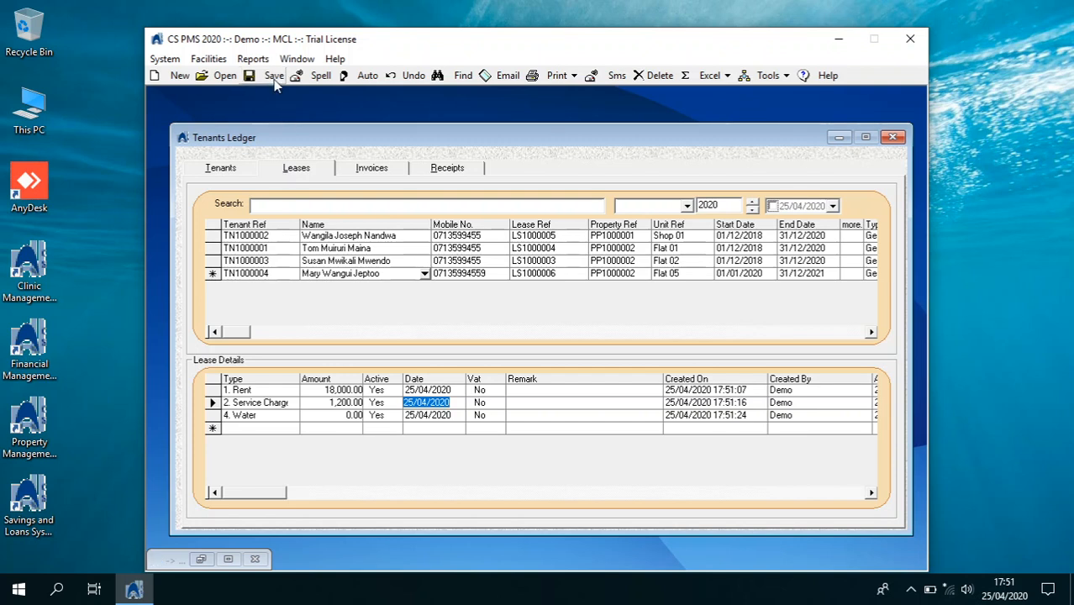
pyautogui.click(892, 137)
# Load Kimoli House in the Property Ledger, show its units, and list water meter readings
pyautogui.click(165, 58)
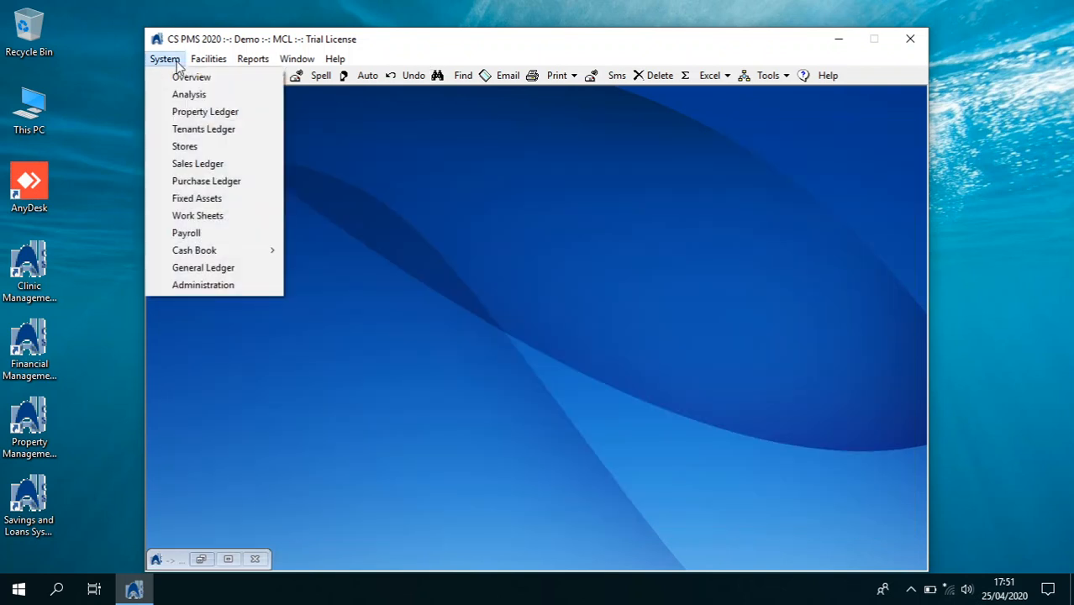
pyautogui.click(216, 113)
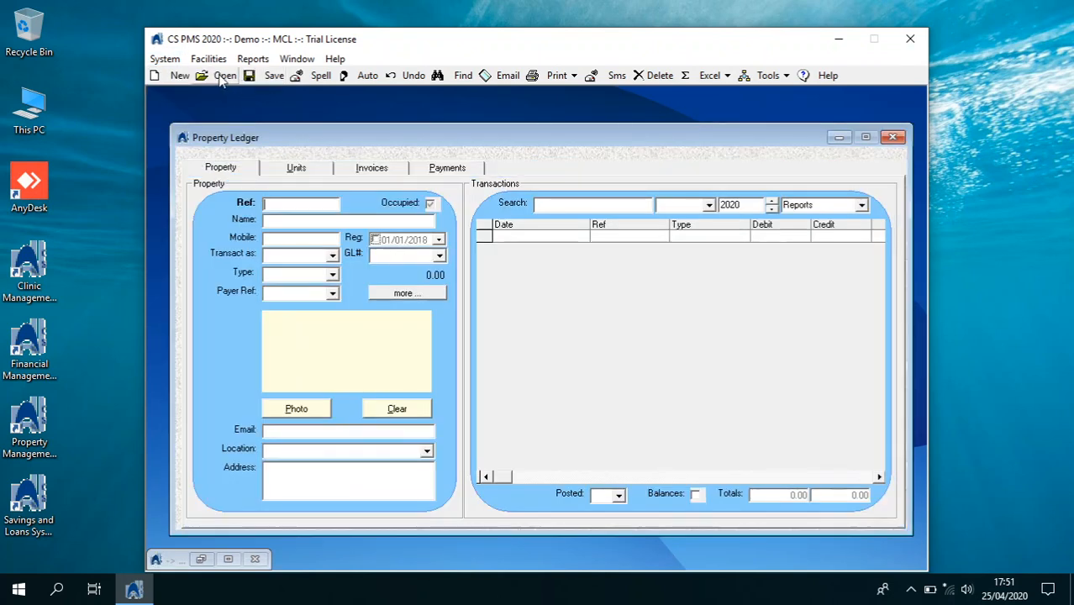
pyautogui.click(221, 76)
pyautogui.doubleClick(265, 249)
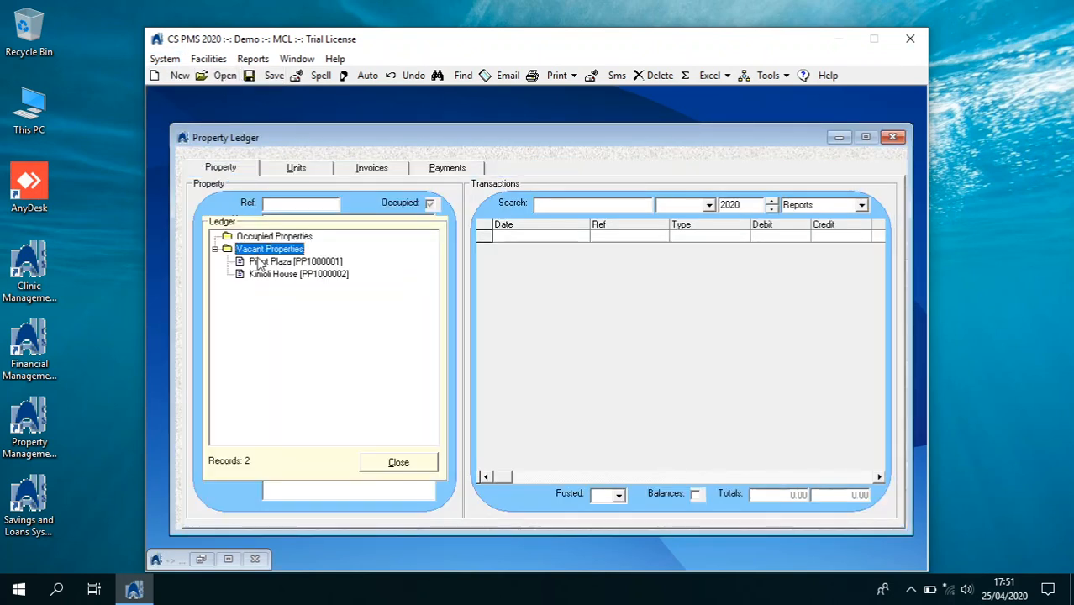
pyautogui.click(260, 274)
pyautogui.click(396, 461)
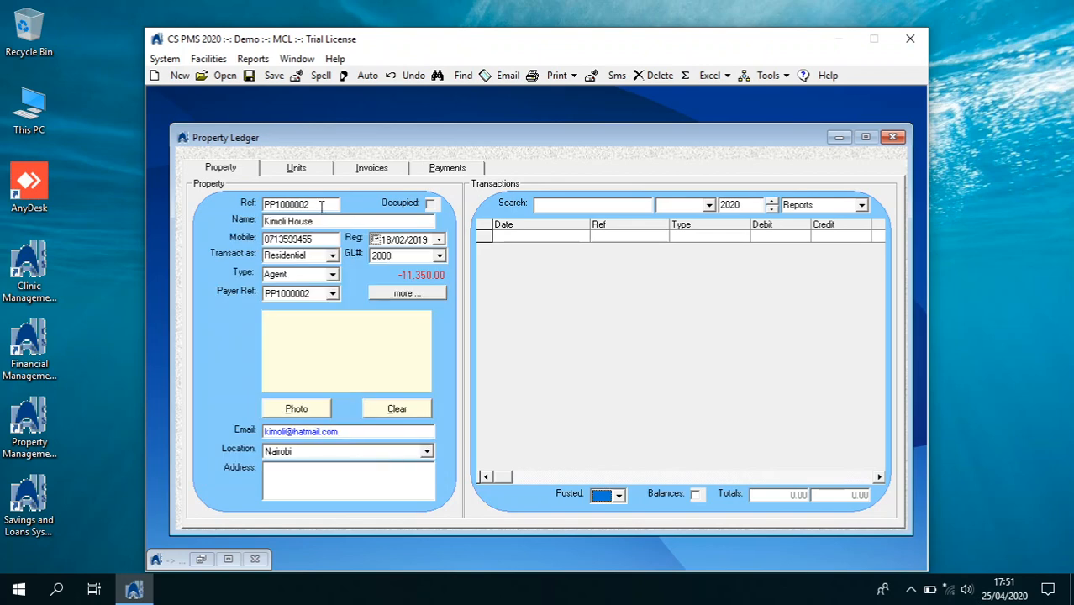
pyautogui.click(301, 170)
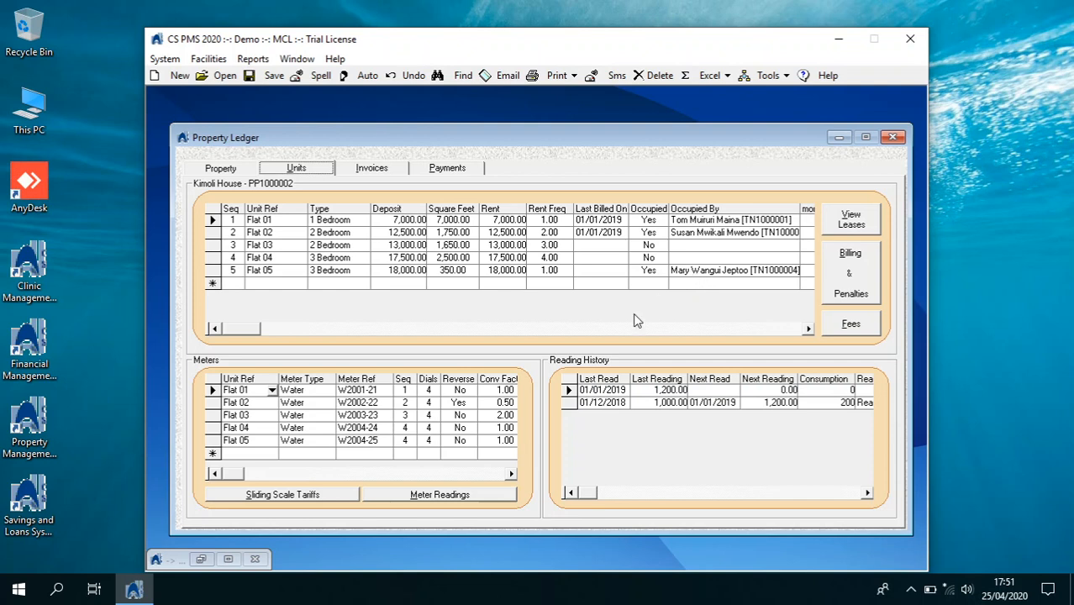
pyautogui.click(482, 494)
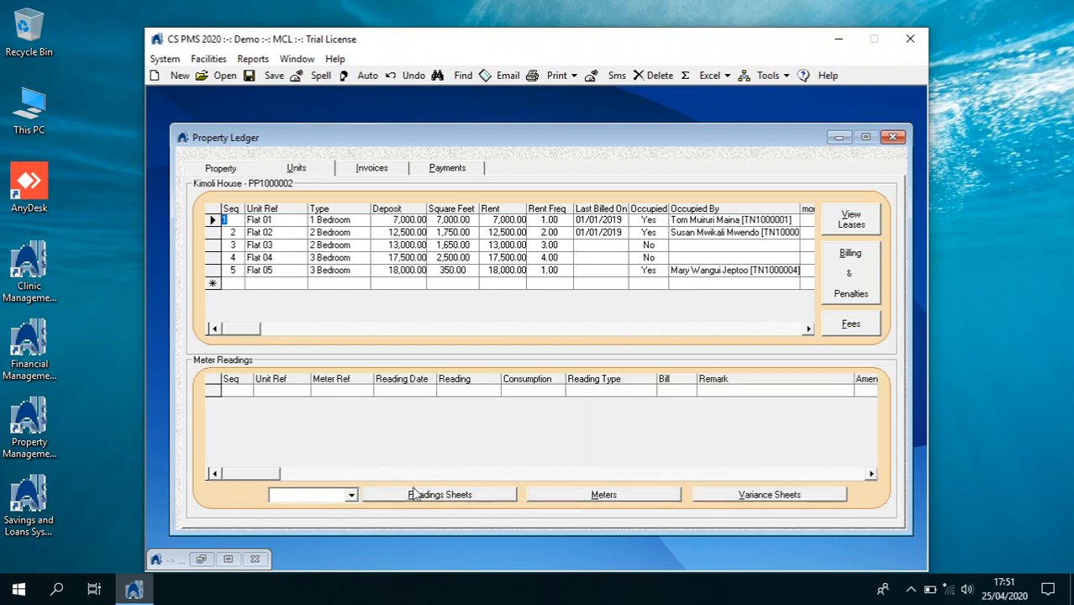
pyautogui.click(351, 495)
# Load Kimoli House's water meter readings, then preview and close the Meter Reading Sheet
pyautogui.click(346, 507)
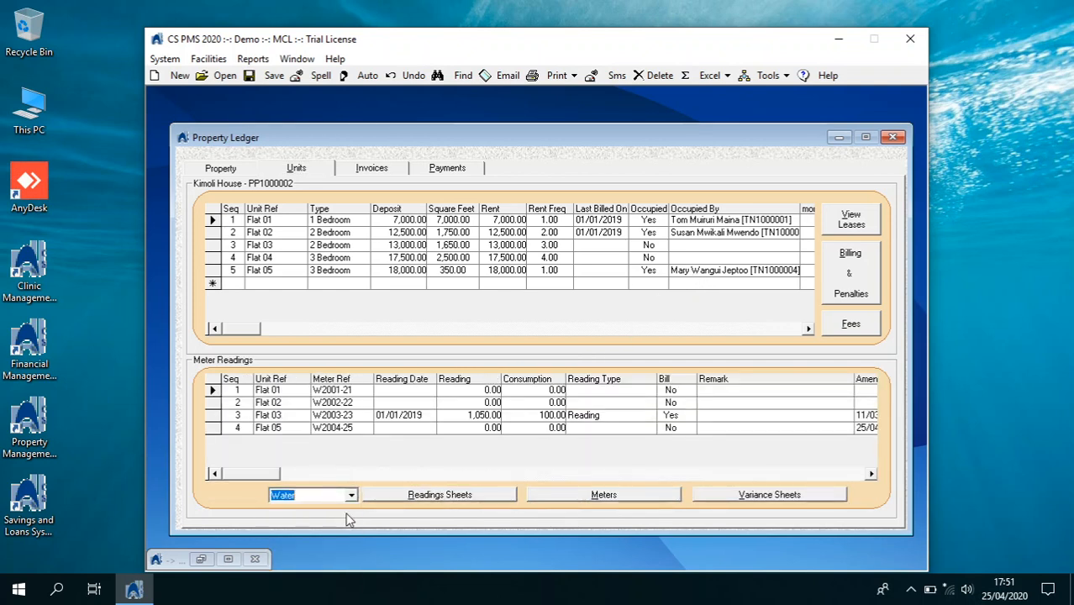
pyautogui.click(434, 496)
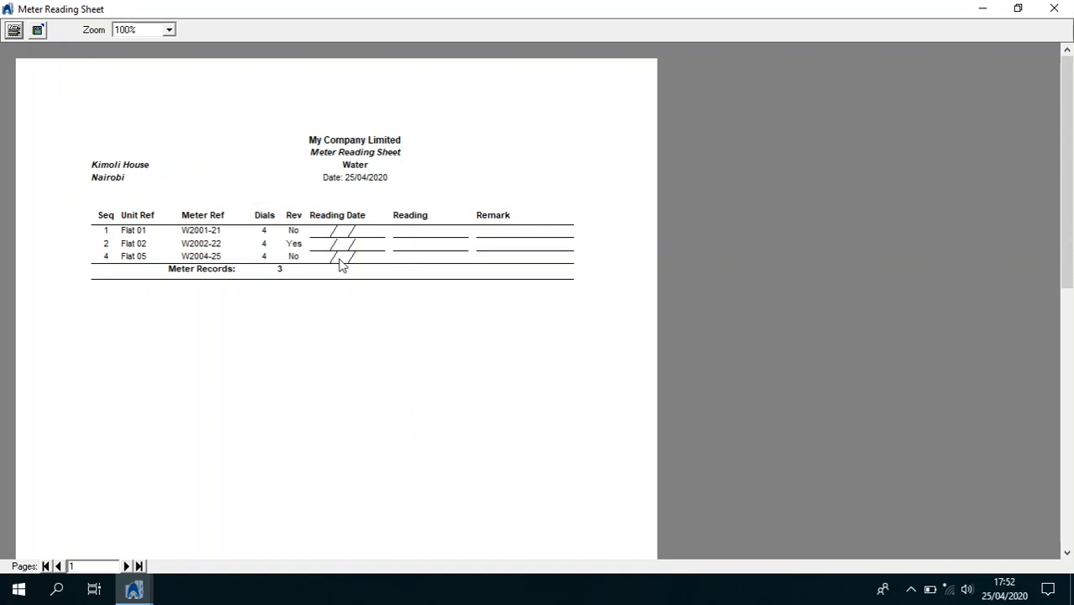
pyautogui.click(1054, 8)
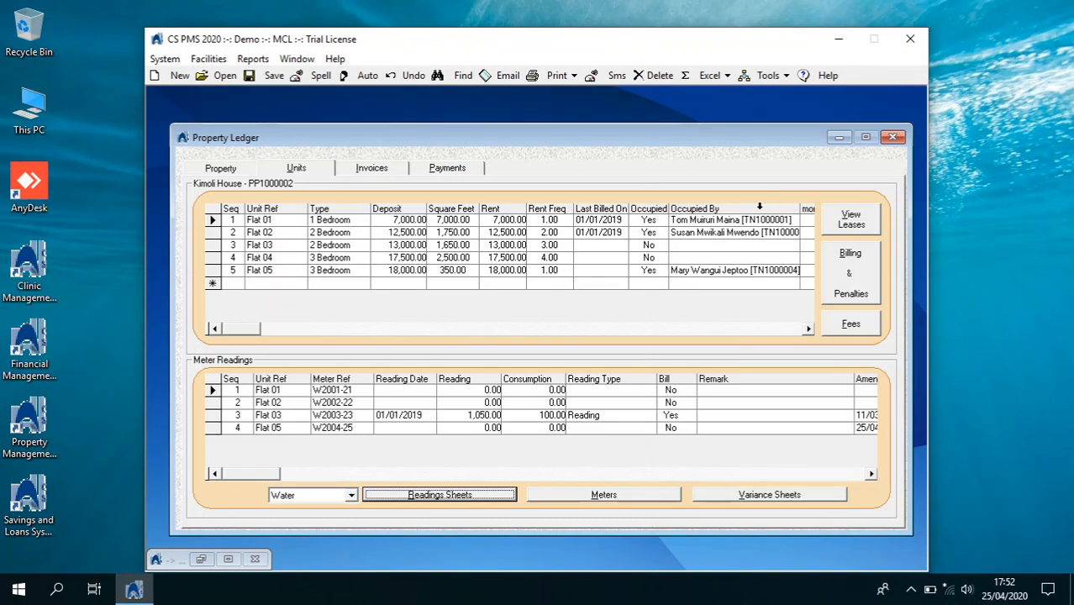
# Record Flat 01's reading of 1,300 dated 01/02/2020 with reading type Reading
pyautogui.click(412, 390)
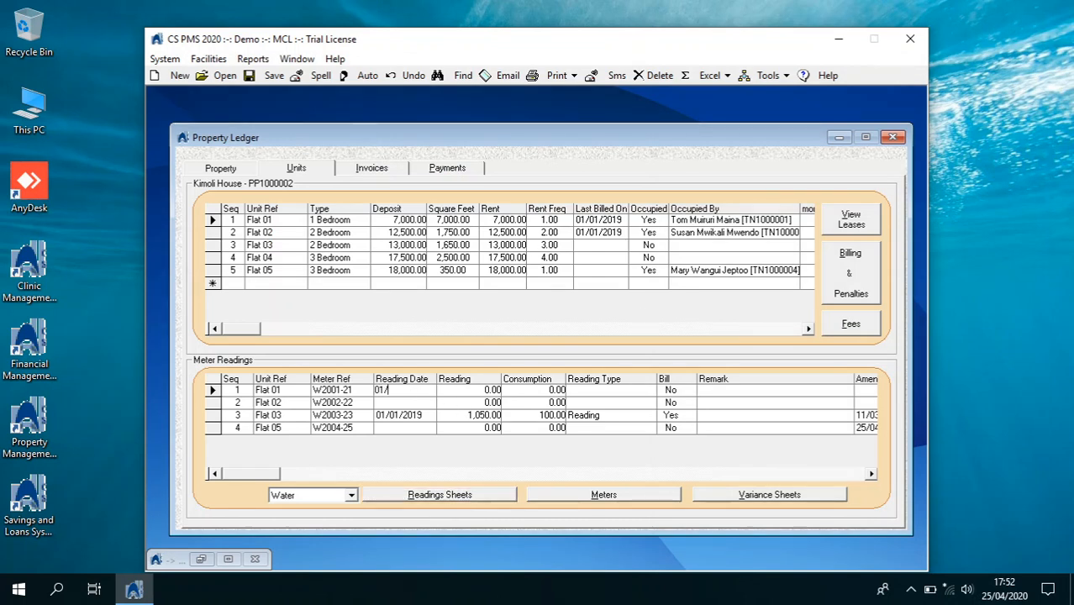
pyautogui.write('01/02/2020')
pyautogui.press('Tab')
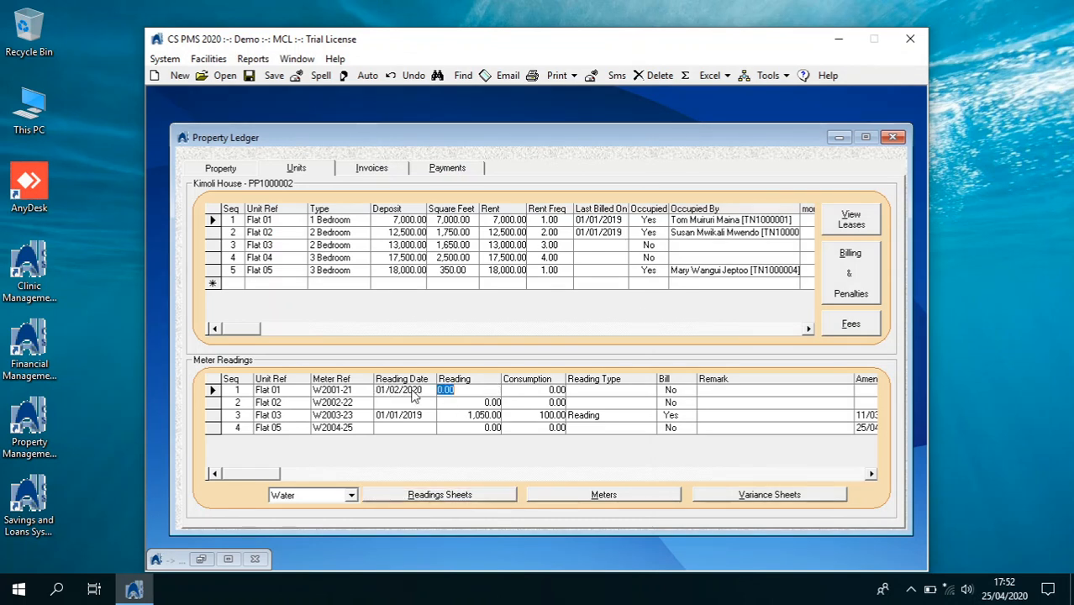
pyautogui.write('12')
pyautogui.press('Tab')
pyautogui.click(454, 390)
pyautogui.write('13')
pyautogui.press('Tab')
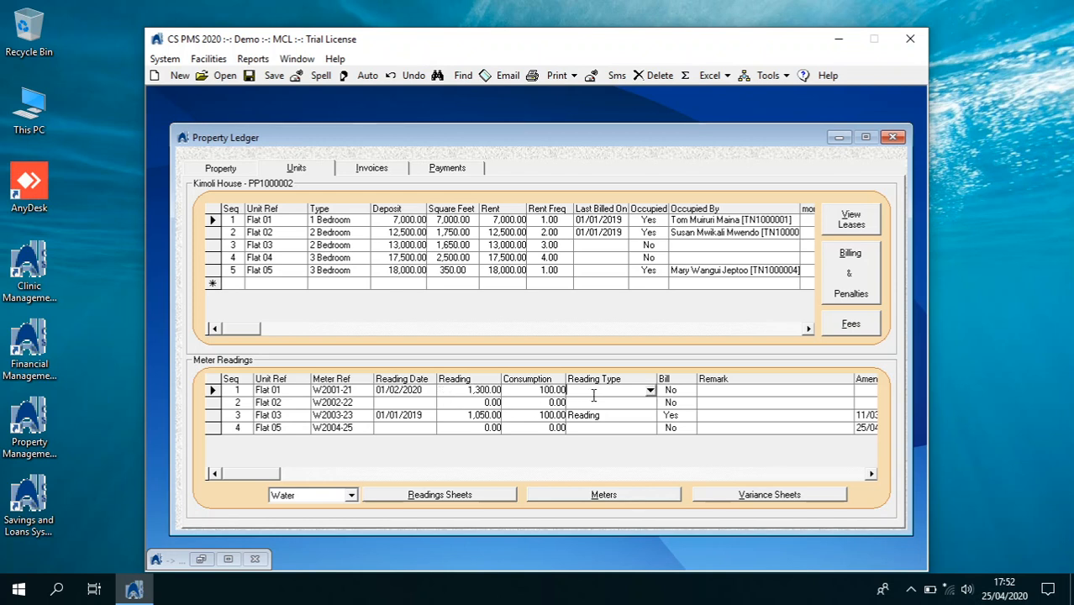
pyautogui.click(650, 390)
pyautogui.click(618, 402)
# Enter Flat 02's reading as 850 with type Reading, then change it to 1,000
pyautogui.click(423, 403)
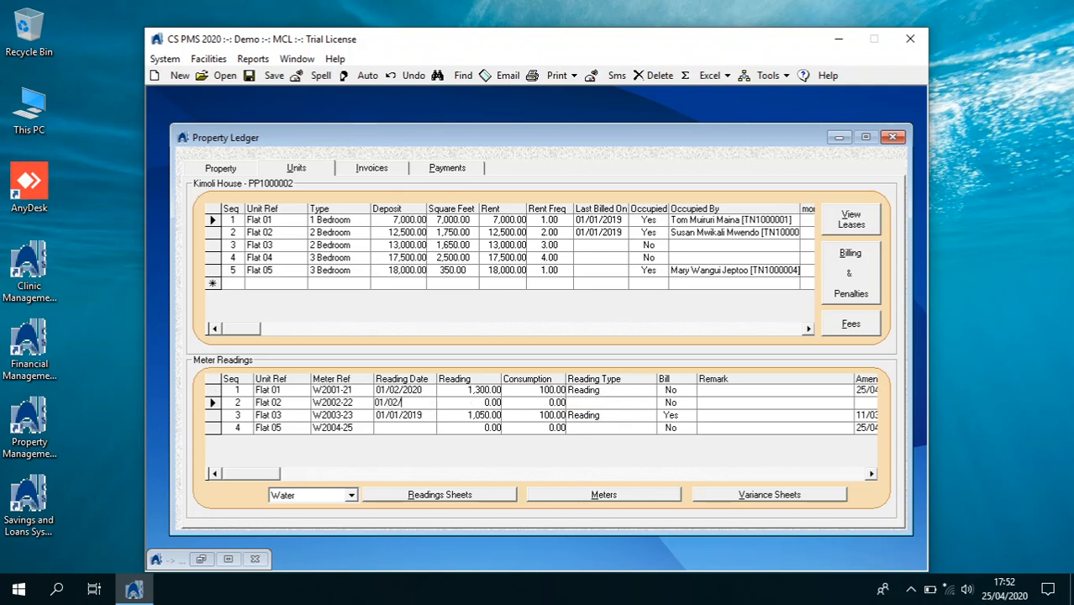
pyautogui.press('Tab')
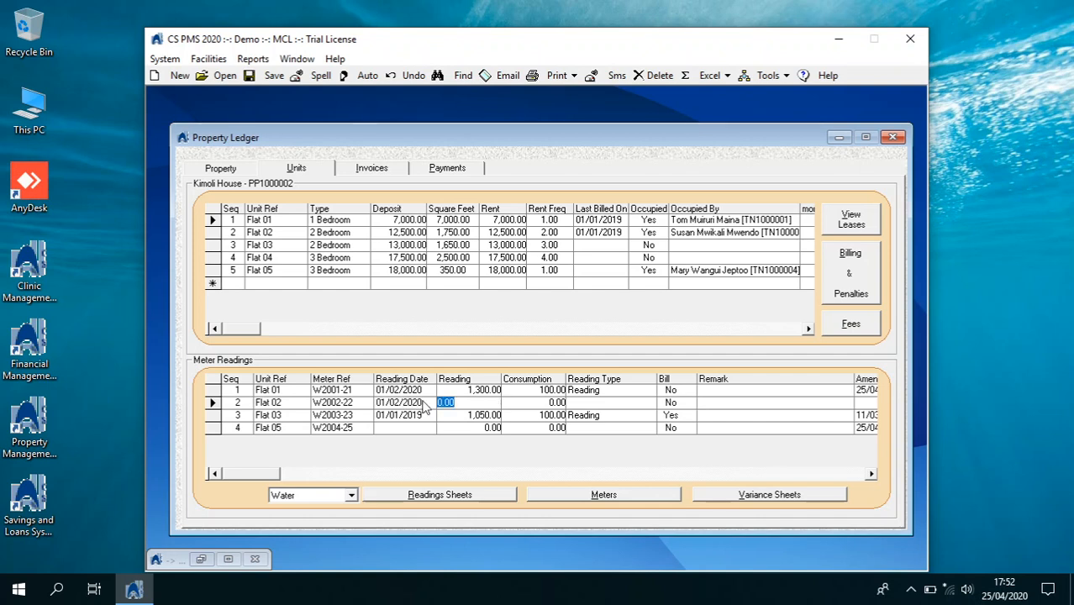
pyautogui.write('850')
pyautogui.press('Tab')
pyautogui.press('Tab')
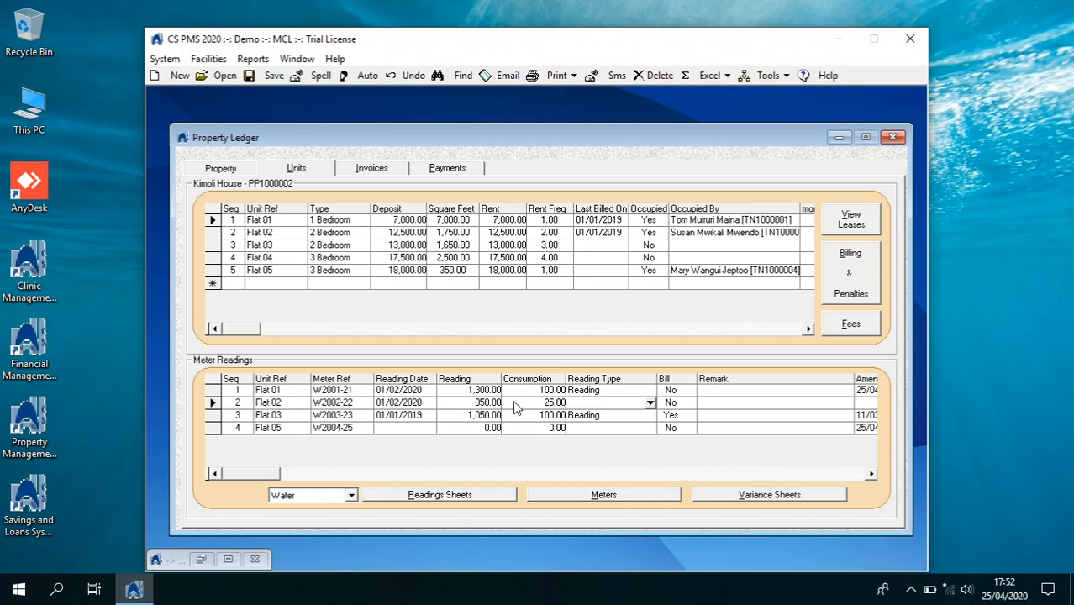
pyautogui.click(650, 404)
pyautogui.click(622, 415)
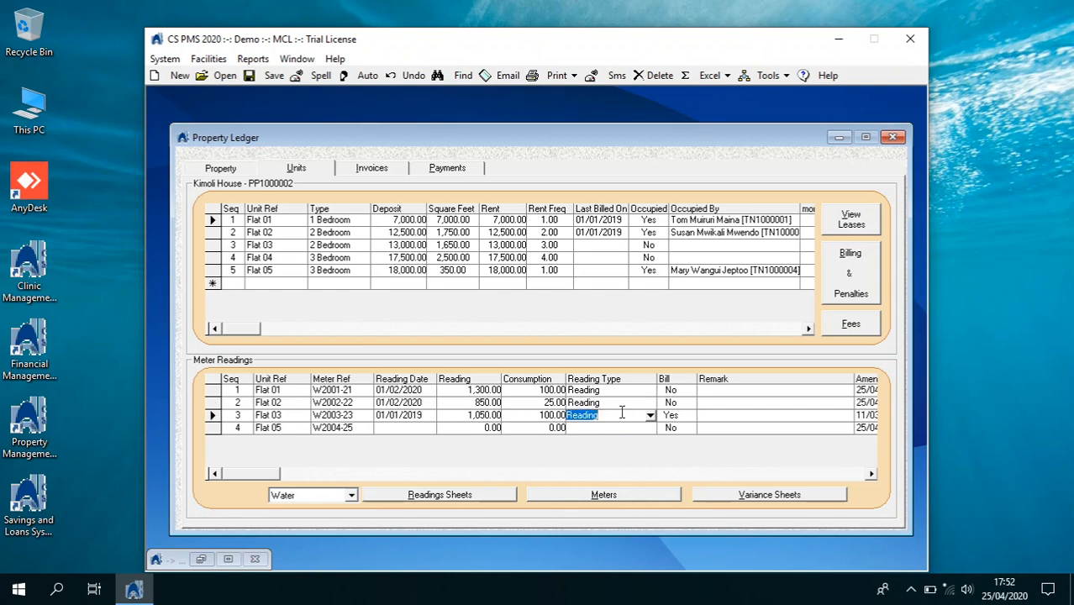
pyautogui.click(487, 403)
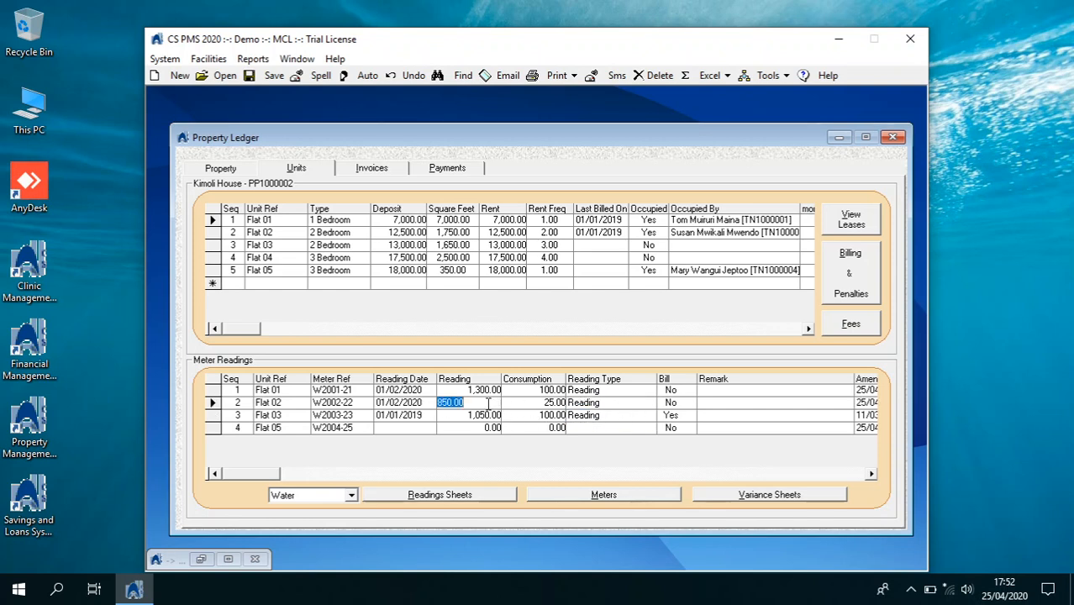
pyautogui.write('1,')
pyautogui.write('000')
pyautogui.press('Return')
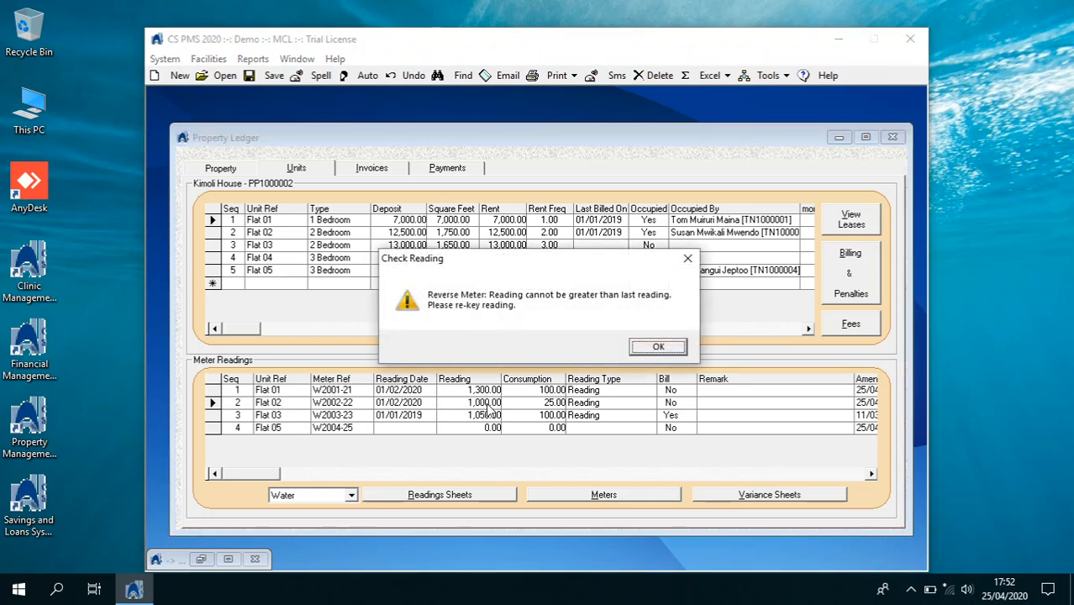
# Correct Flat 02's meter reading to 800 after the reverse-meter warning
pyautogui.click(644, 347)
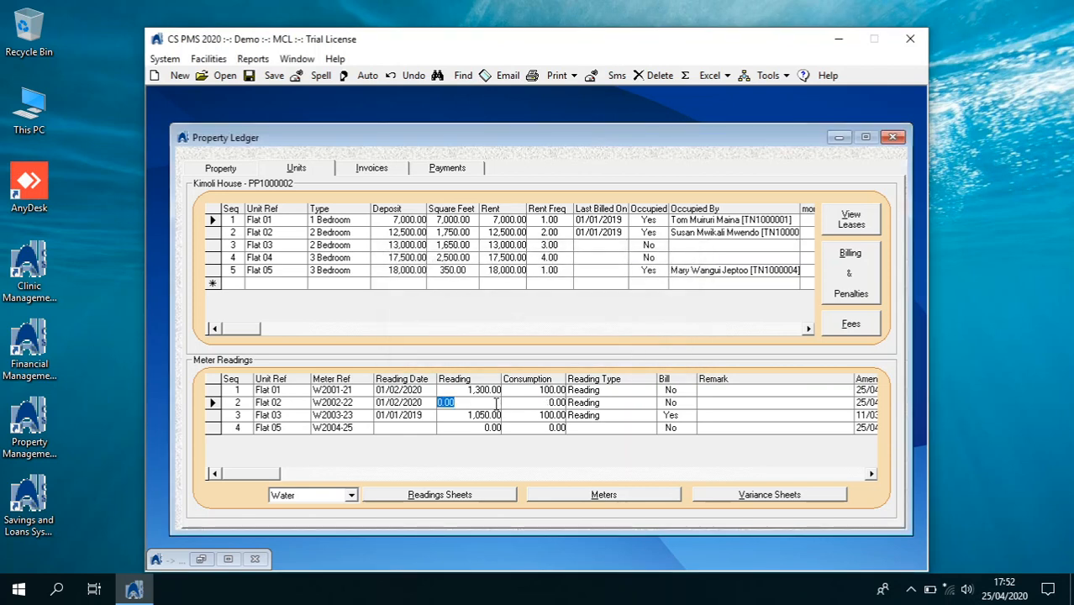
pyautogui.write('8')
pyautogui.press('Return')
# Record Flat 05's 01/02/2020 reading of 1,400, giving 150 consumption
pyautogui.click(406, 426)
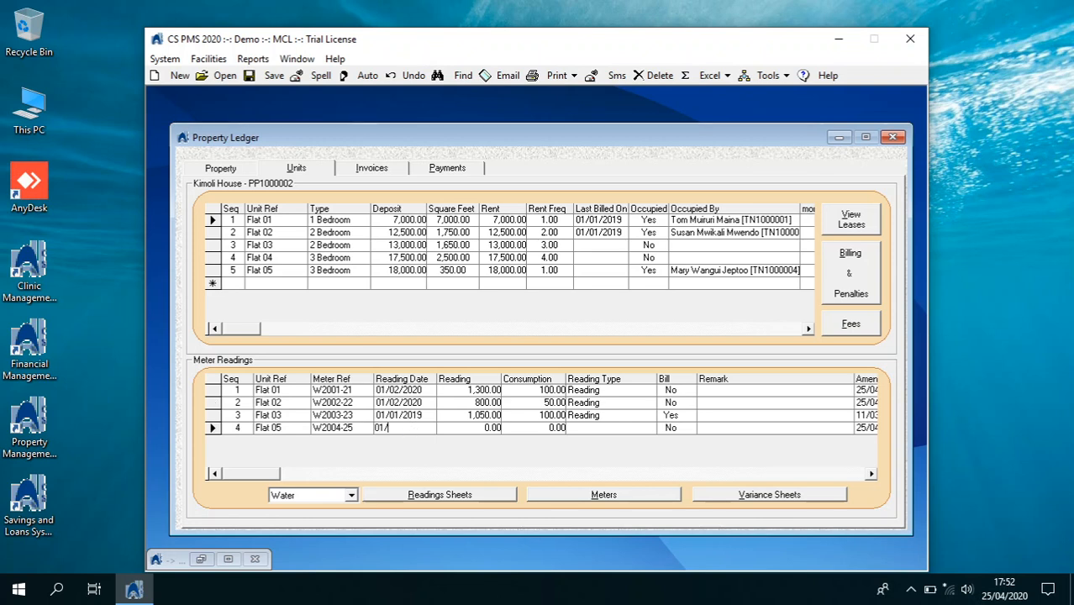
pyautogui.write('01/02/2020')
pyautogui.press('Return')
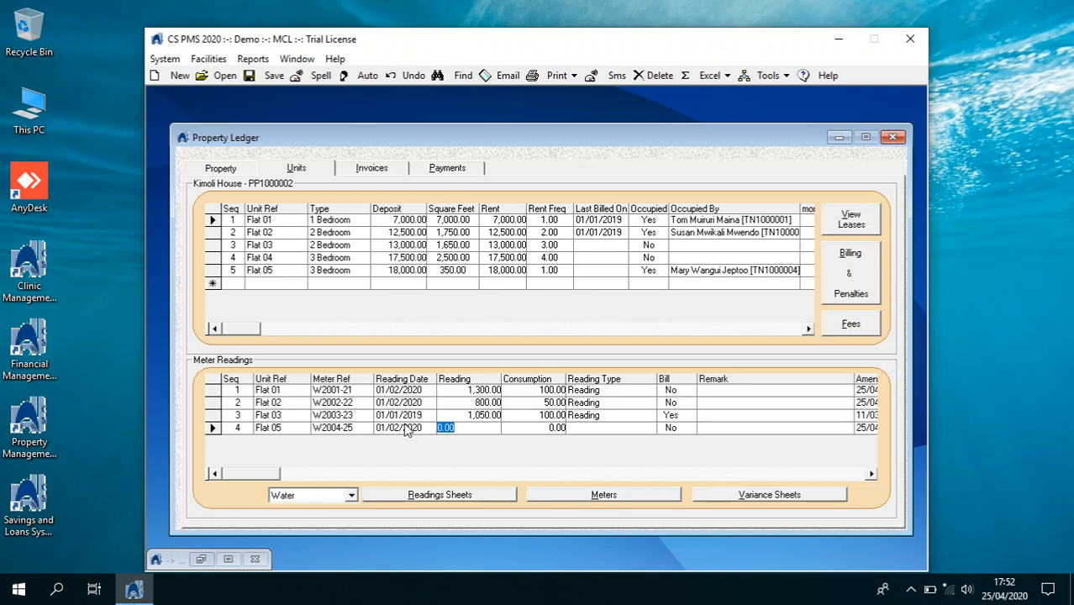
pyautogui.write('14')
pyautogui.press('Return')
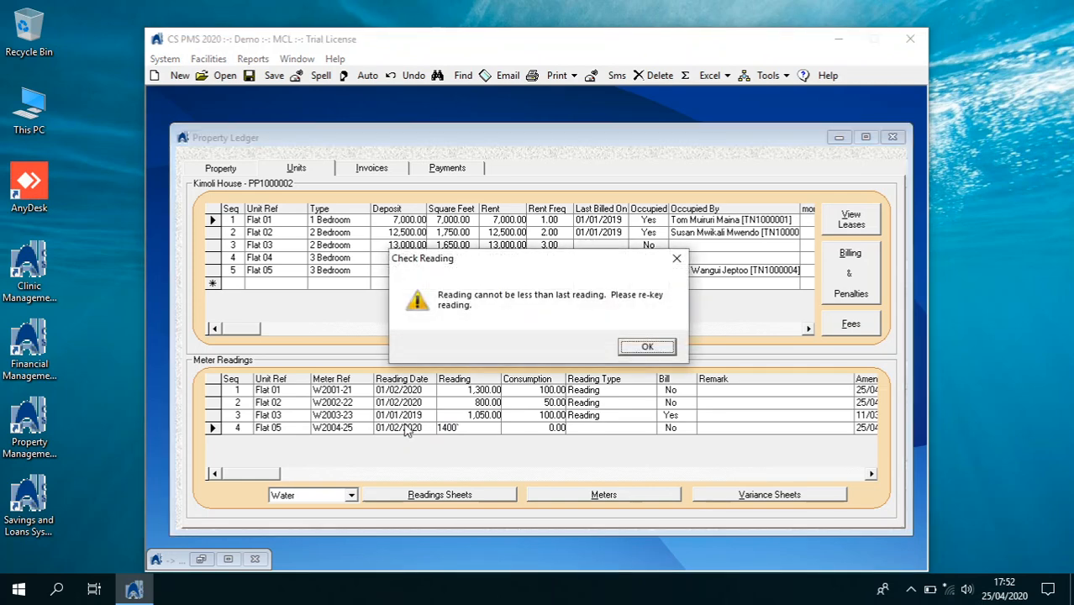
pyautogui.press('Return')
pyautogui.press('Return')
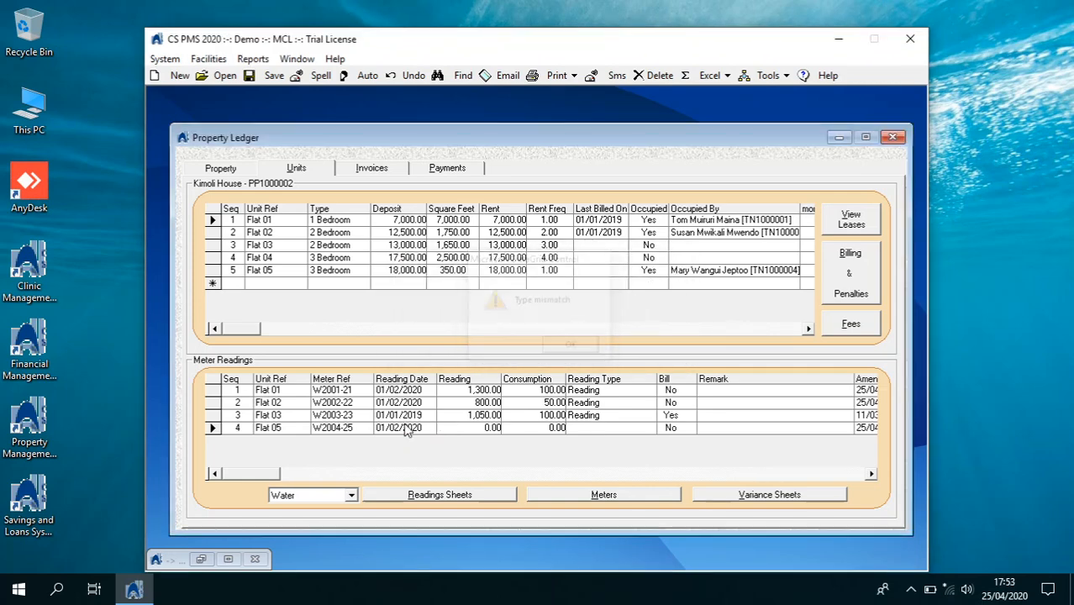
pyautogui.click(447, 431)
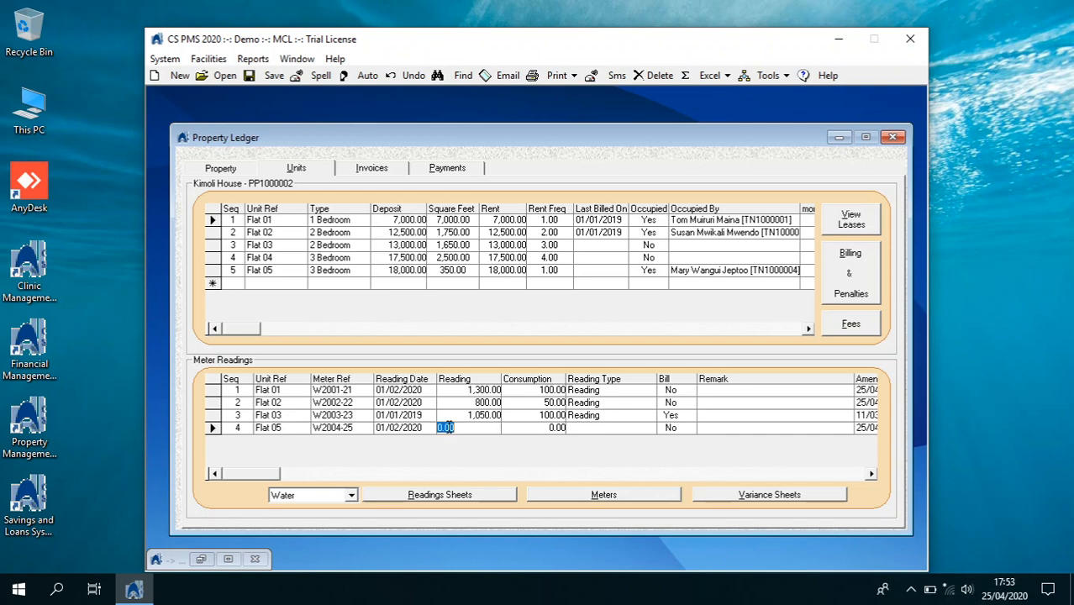
pyautogui.write('14')
pyautogui.press('Return')
pyautogui.click(599, 427)
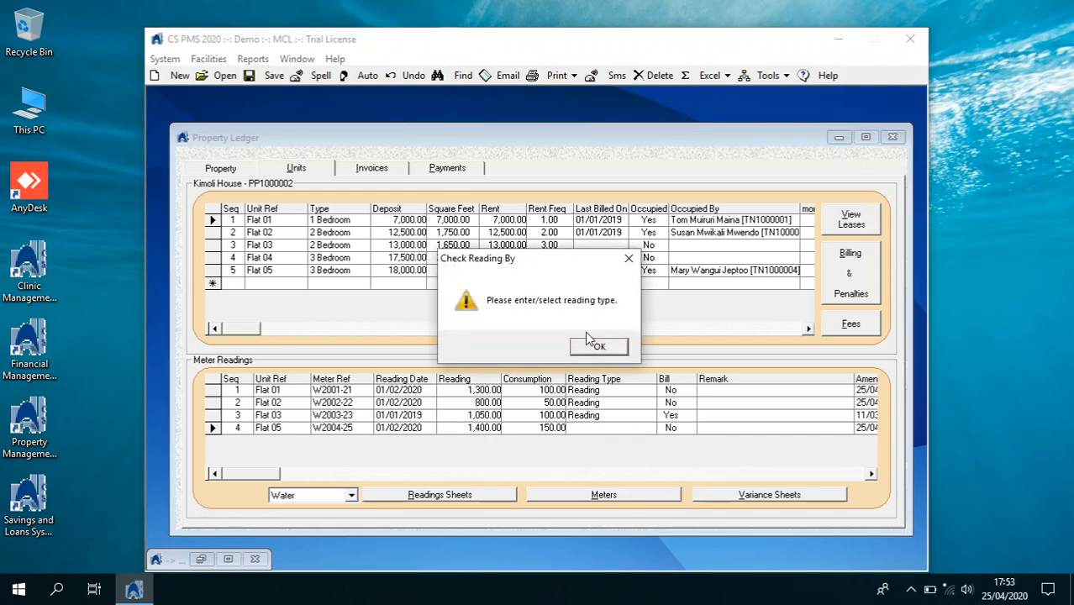
# Set Flat 05's reading type to Reading
pyautogui.click(596, 344)
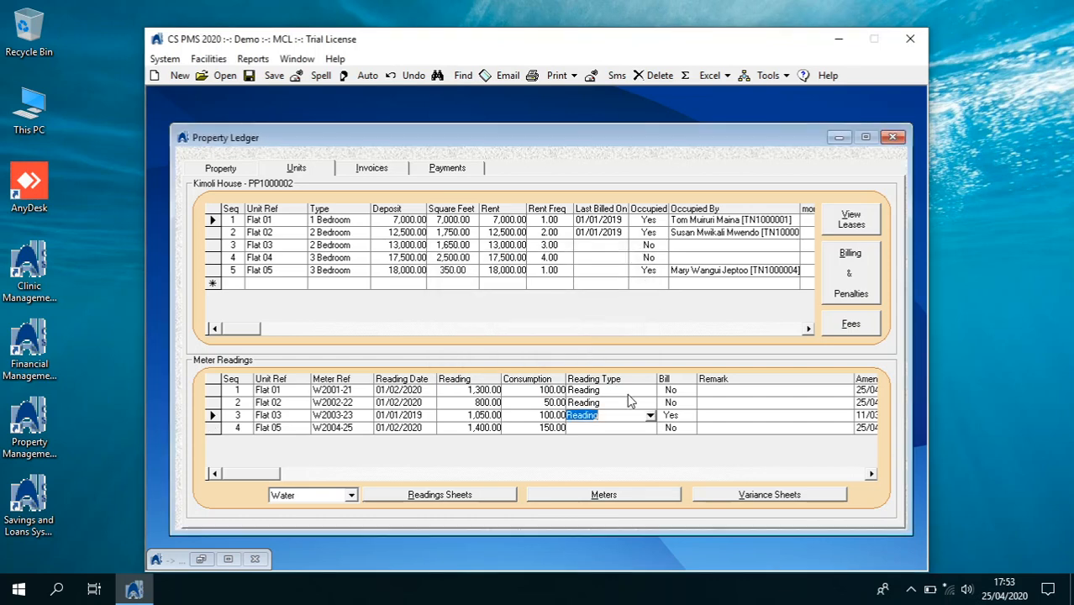
pyautogui.click(646, 433)
pyautogui.click(649, 428)
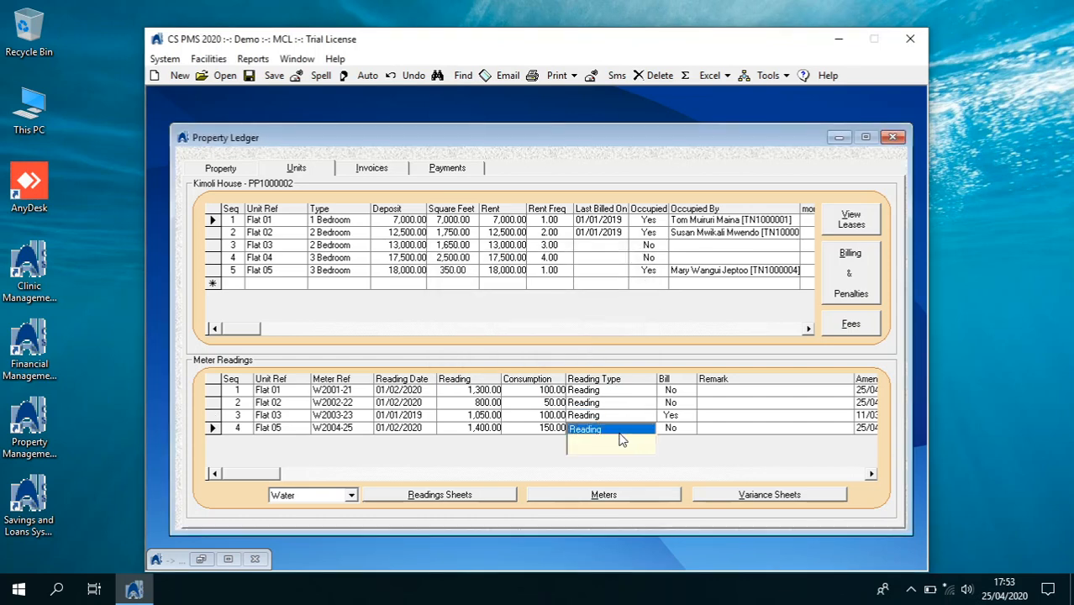
pyautogui.click(620, 434)
# Set Bill to Yes for Flats 01 and 02
pyautogui.click(687, 392)
pyautogui.click(689, 391)
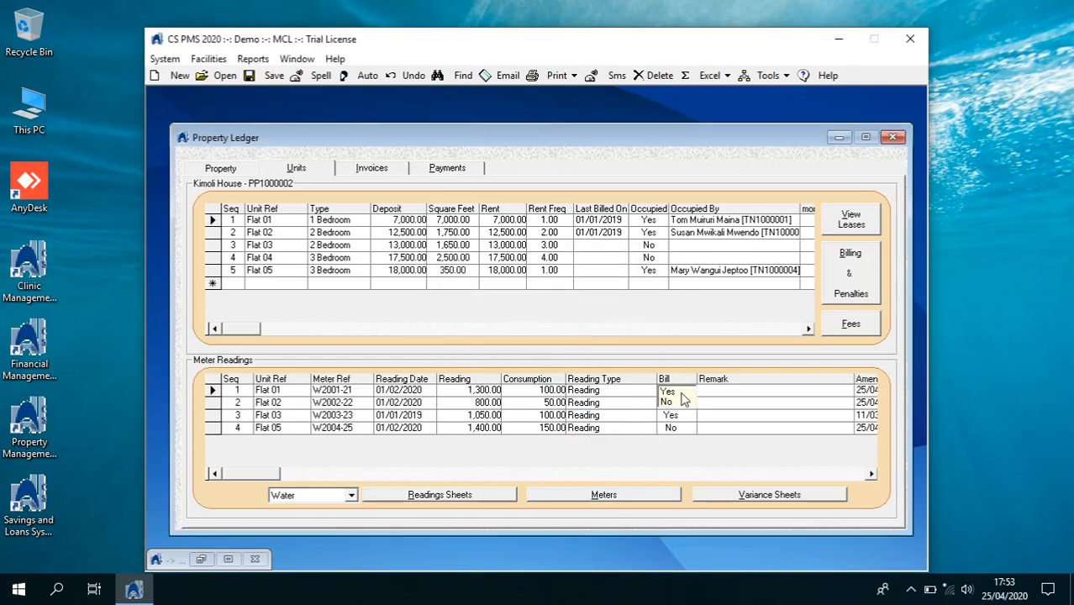
pyautogui.click(671, 393)
pyautogui.click(678, 405)
pyautogui.click(687, 404)
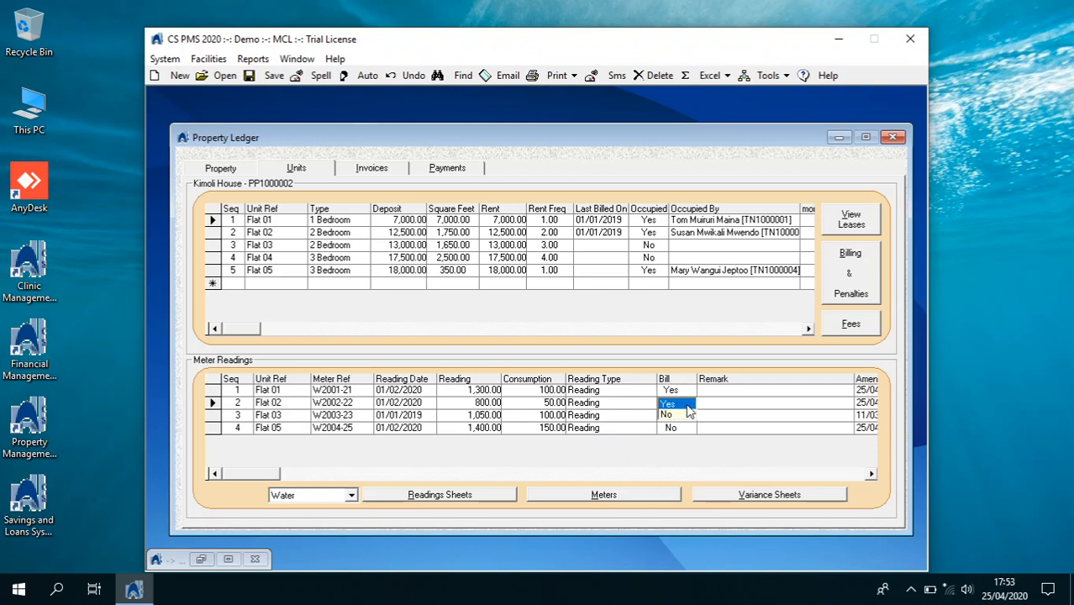
pyautogui.click(672, 407)
# Set Bill to No for Flat 03 and Yes for Flat 05
pyautogui.click(677, 417)
pyautogui.click(689, 417)
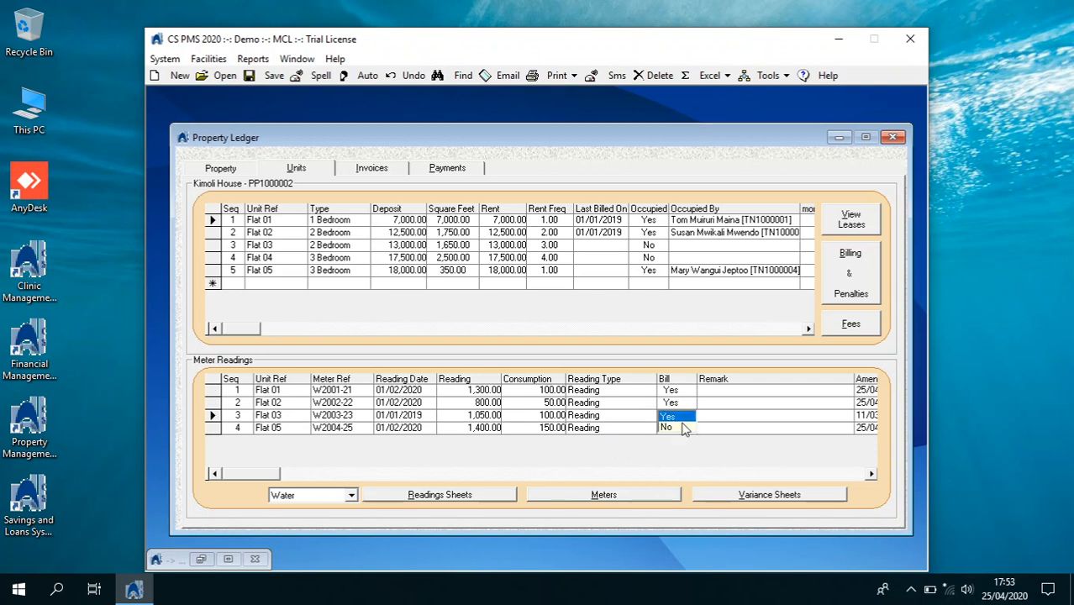
pyautogui.click(678, 427)
pyautogui.click(681, 427)
pyautogui.click(689, 428)
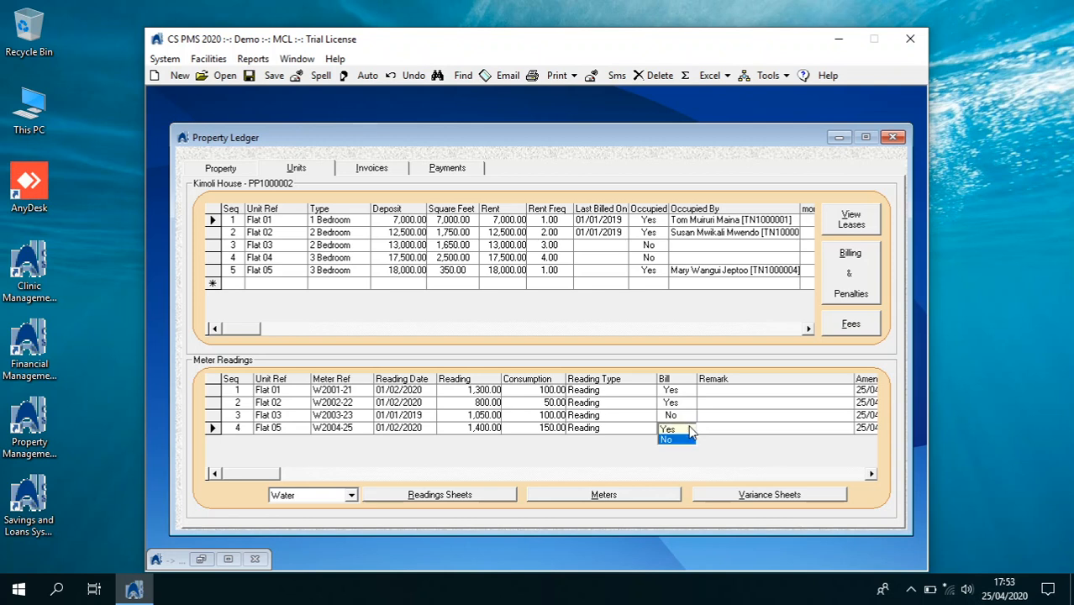
pyautogui.click(679, 430)
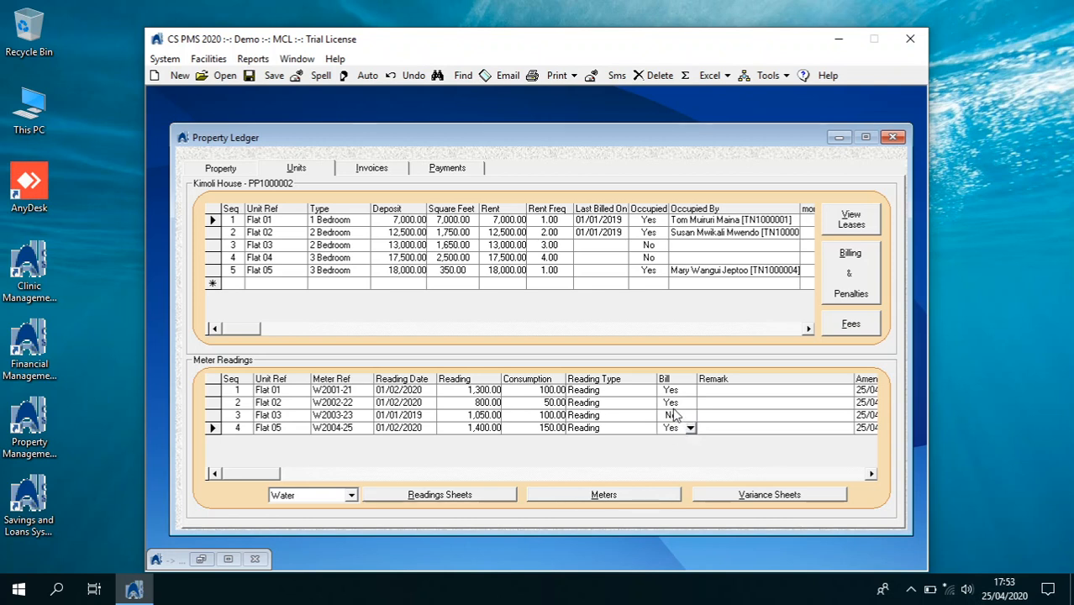
pyautogui.click(673, 406)
# Preview the Kimoli House water variance sheet (650.00 over 4 meters), then return to the meters list
pyautogui.click(719, 497)
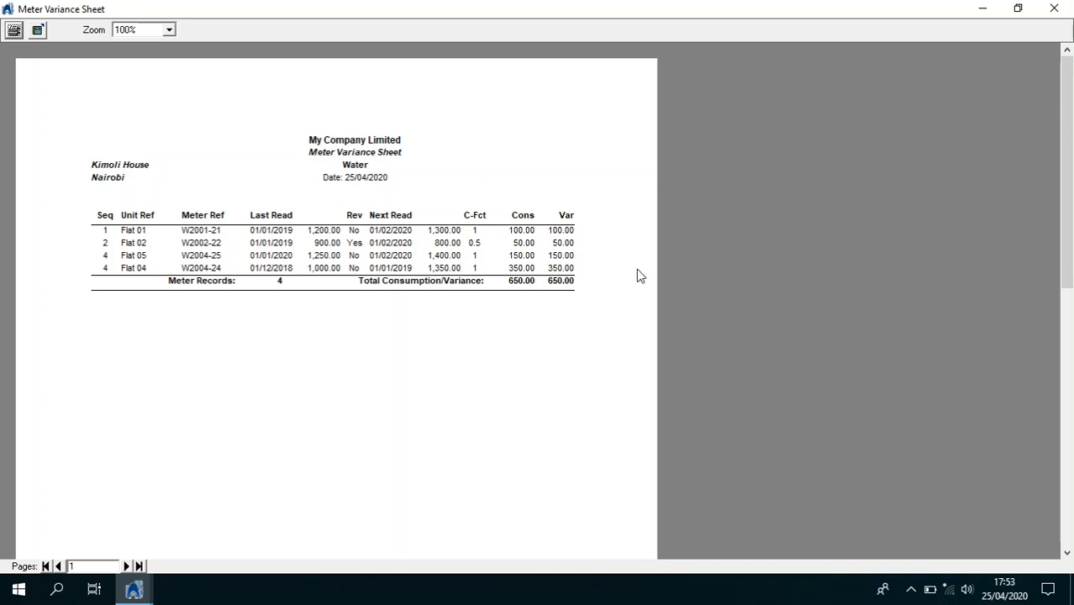
pyautogui.click(1053, 8)
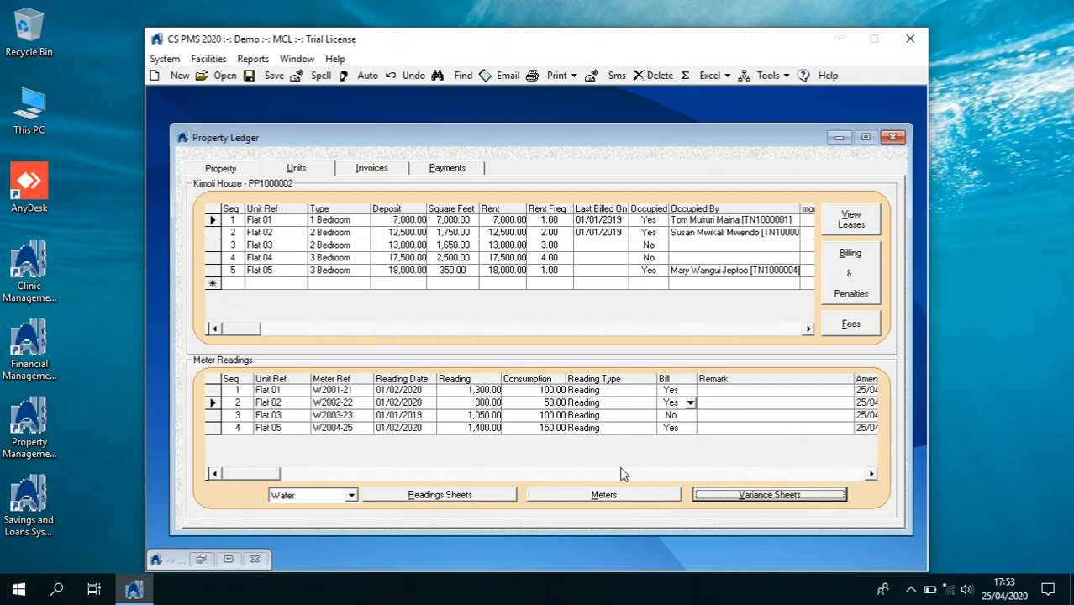
pyautogui.click(623, 494)
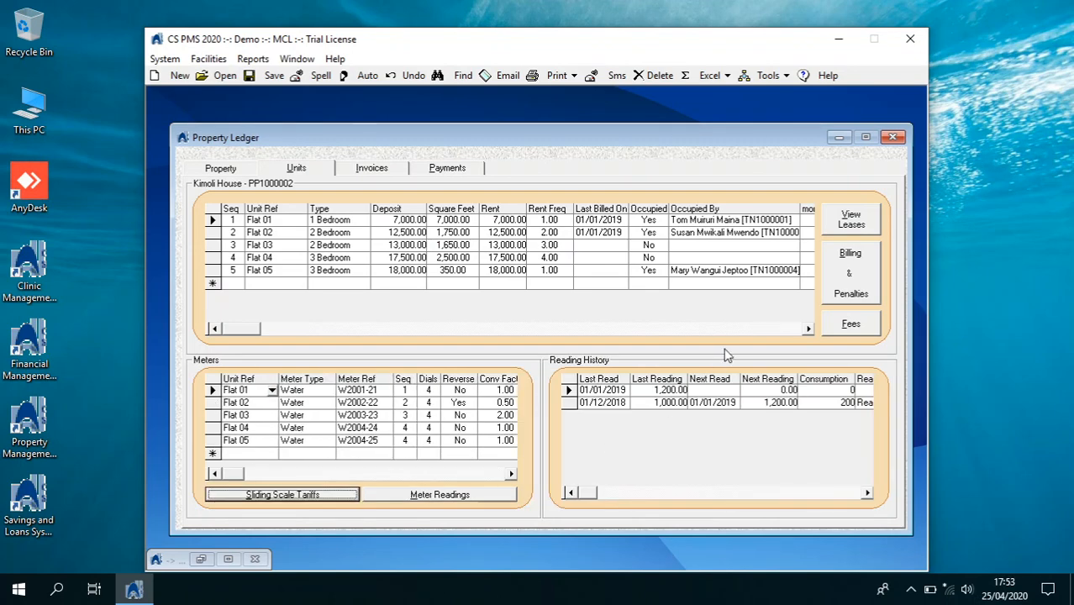
# Set the unit rent billing date to 01/02/2020 and due date to 05/02/2020
pyautogui.click(845, 257)
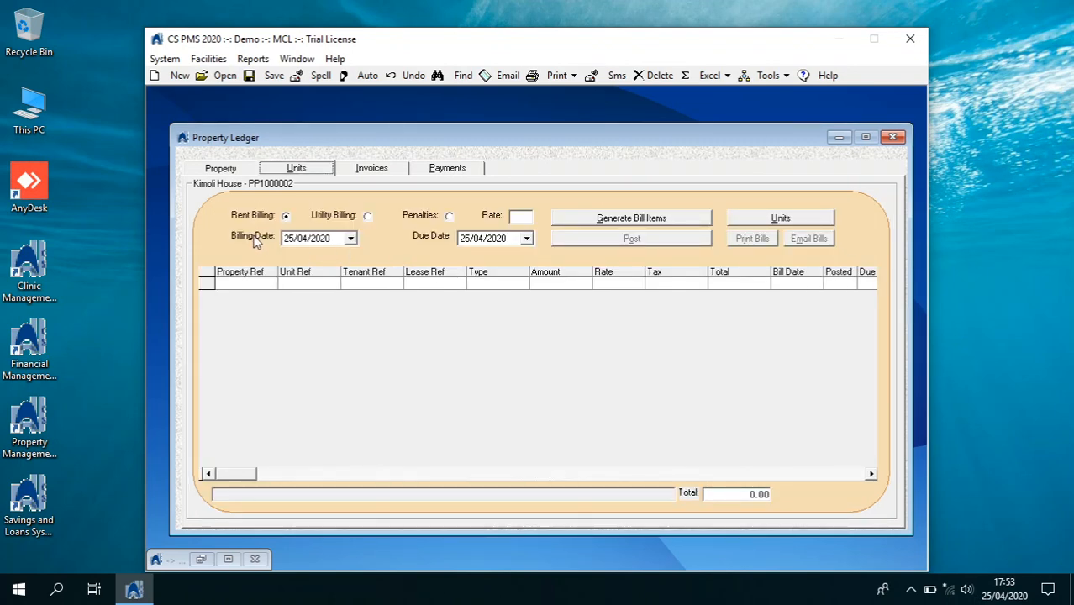
pyautogui.click(350, 239)
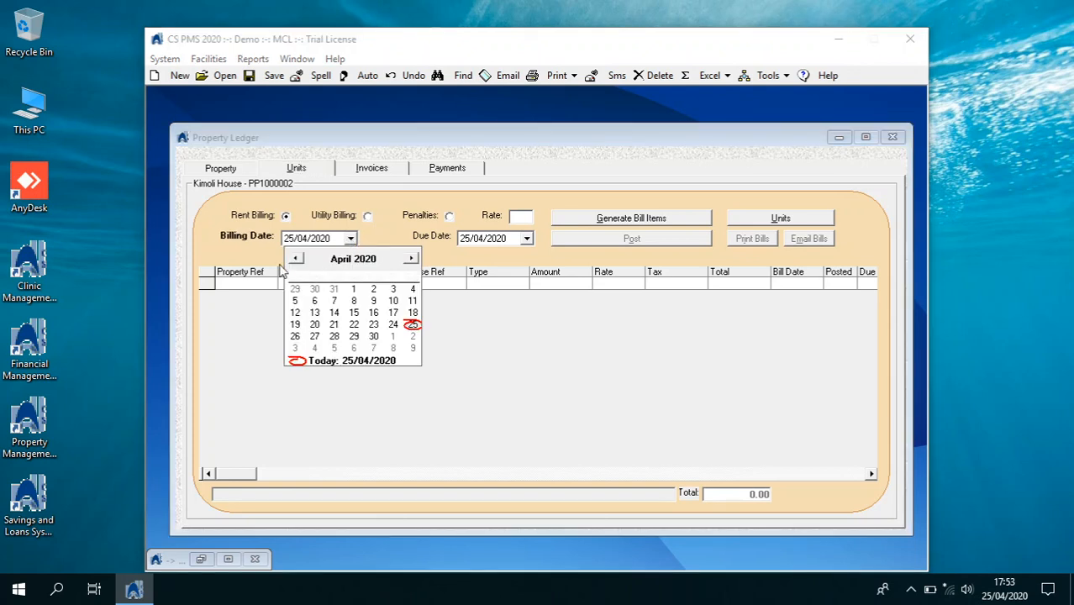
pyautogui.click(295, 259)
pyautogui.click(295, 260)
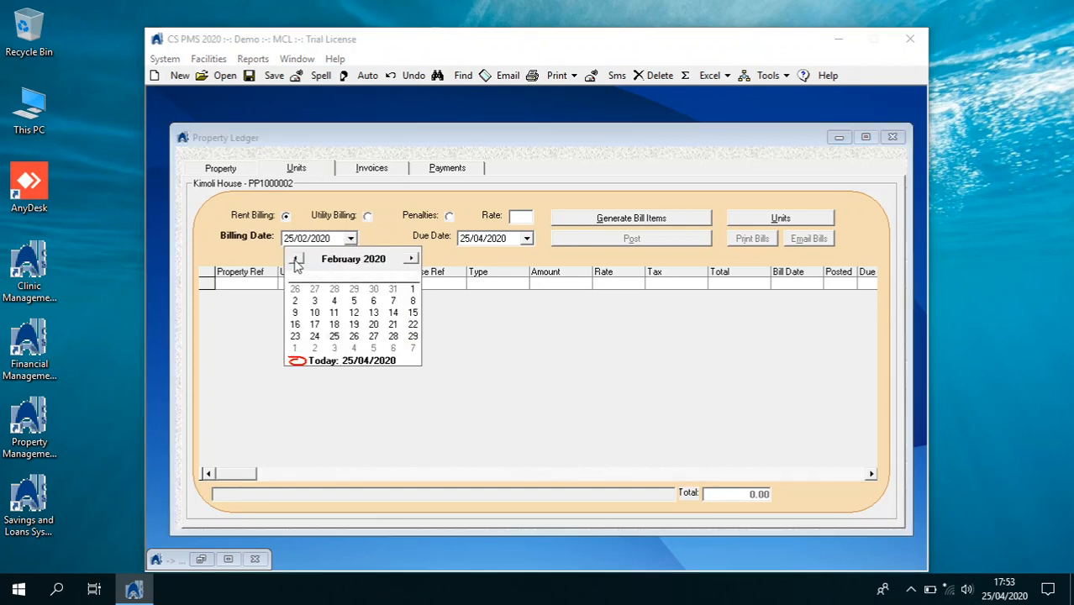
pyautogui.click(411, 288)
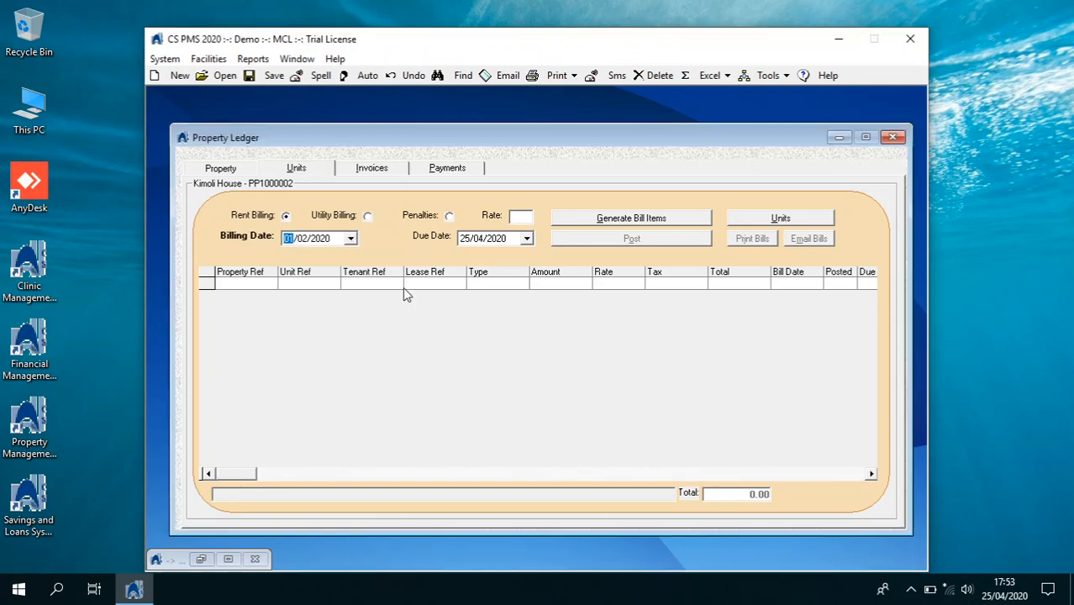
pyautogui.click(464, 240)
pyautogui.write('5')
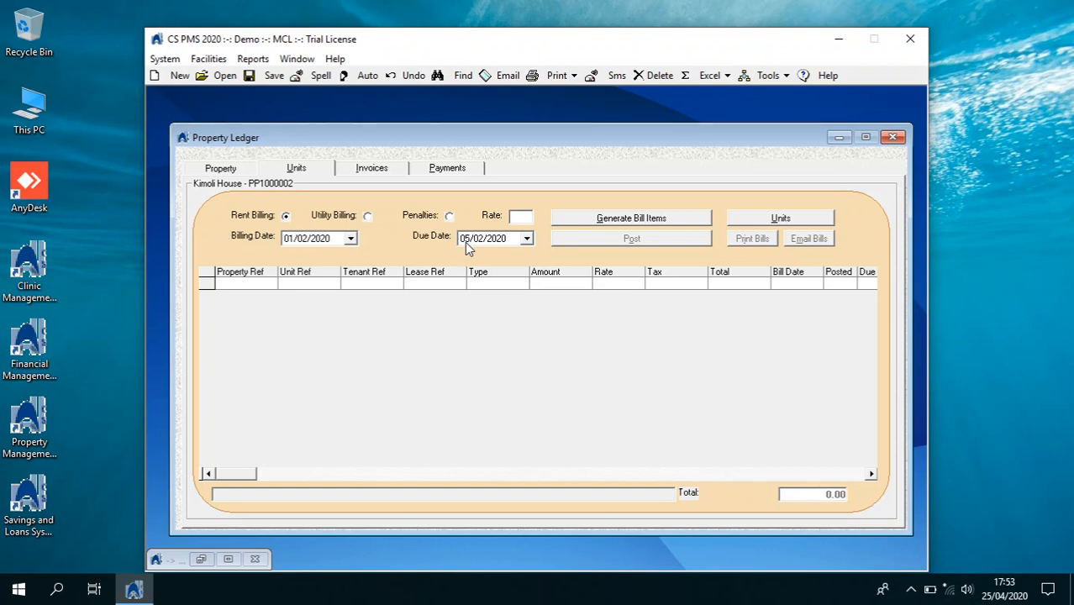
# Generate the rent bill items, confirming the backup and certified rent-review prompts
pyautogui.click(567, 220)
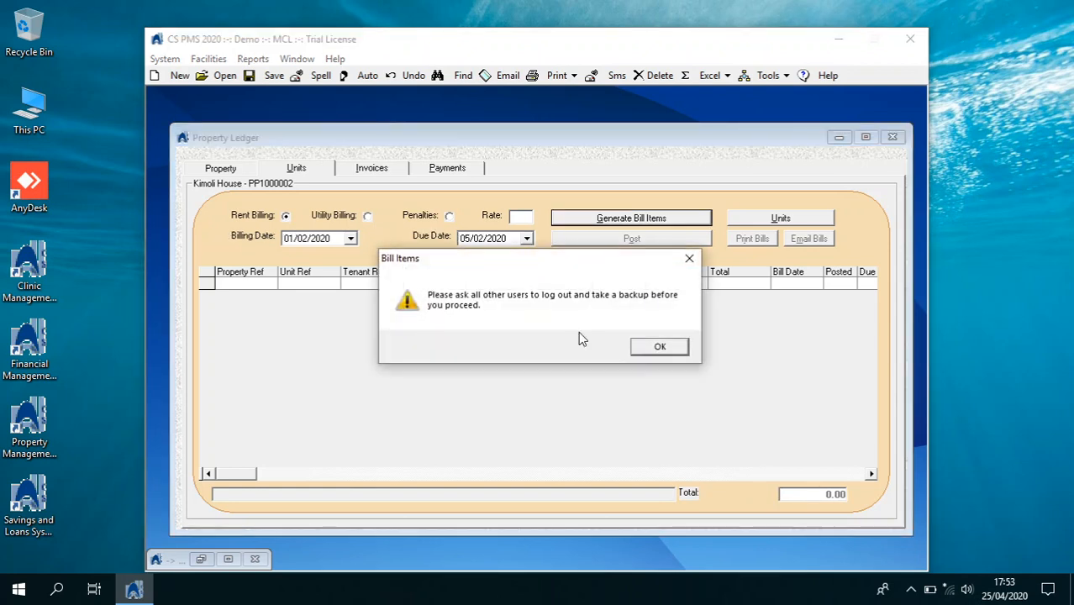
pyautogui.click(635, 347)
pyautogui.click(603, 349)
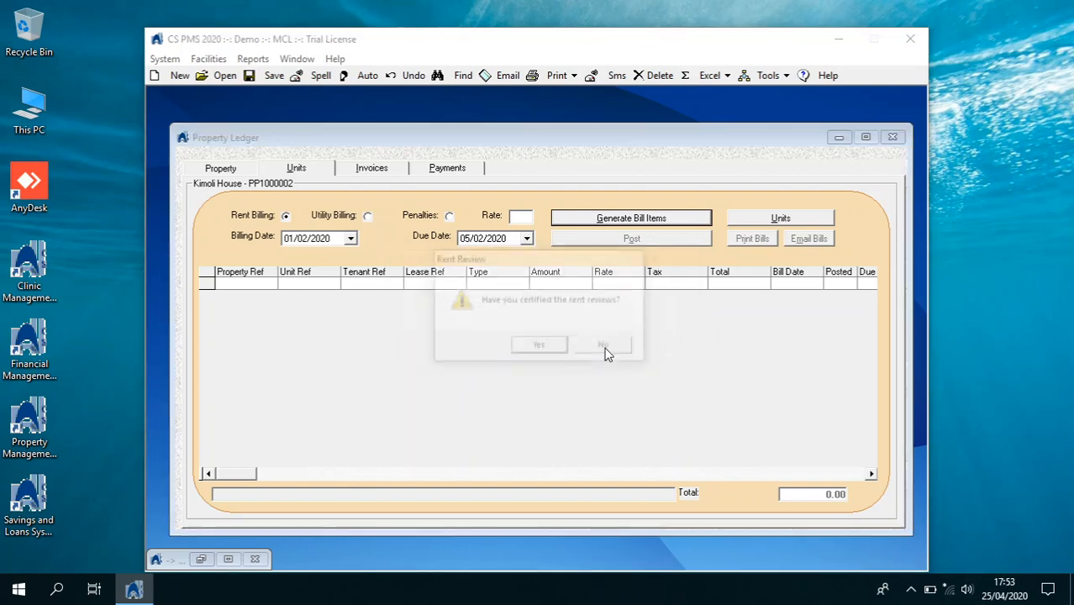
pyautogui.click(558, 348)
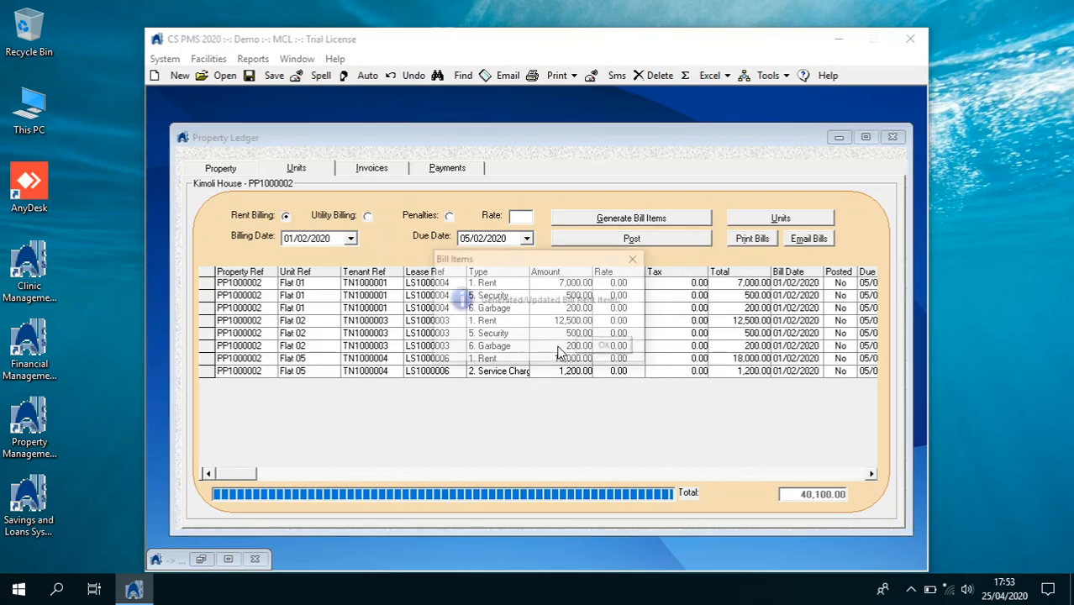
# Post all eight Kimoli House rent bill items totalling 40,100.00
pyautogui.click(606, 347)
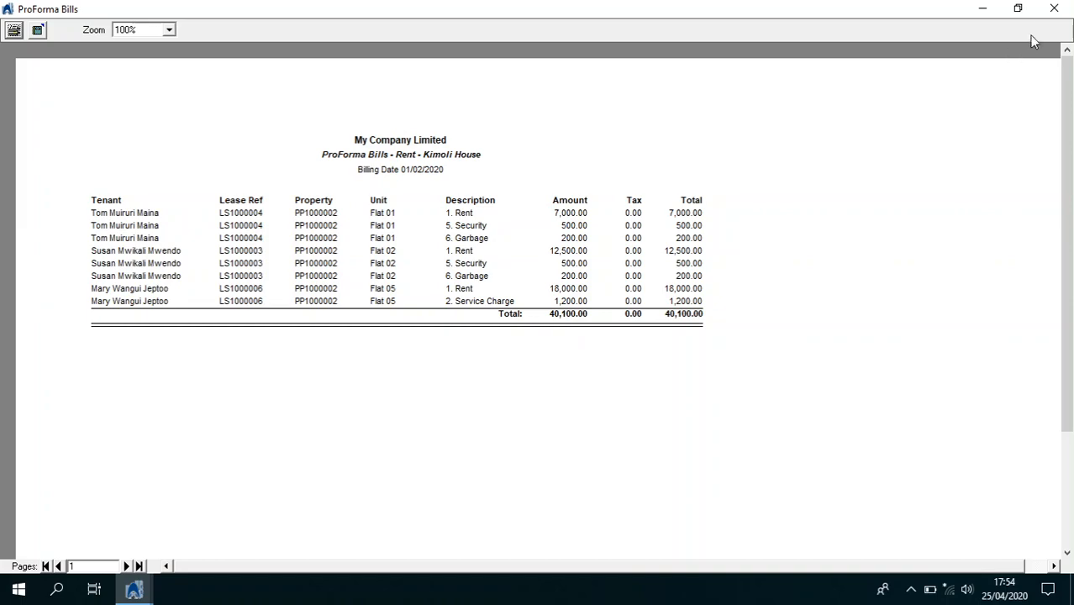
pyautogui.click(1054, 9)
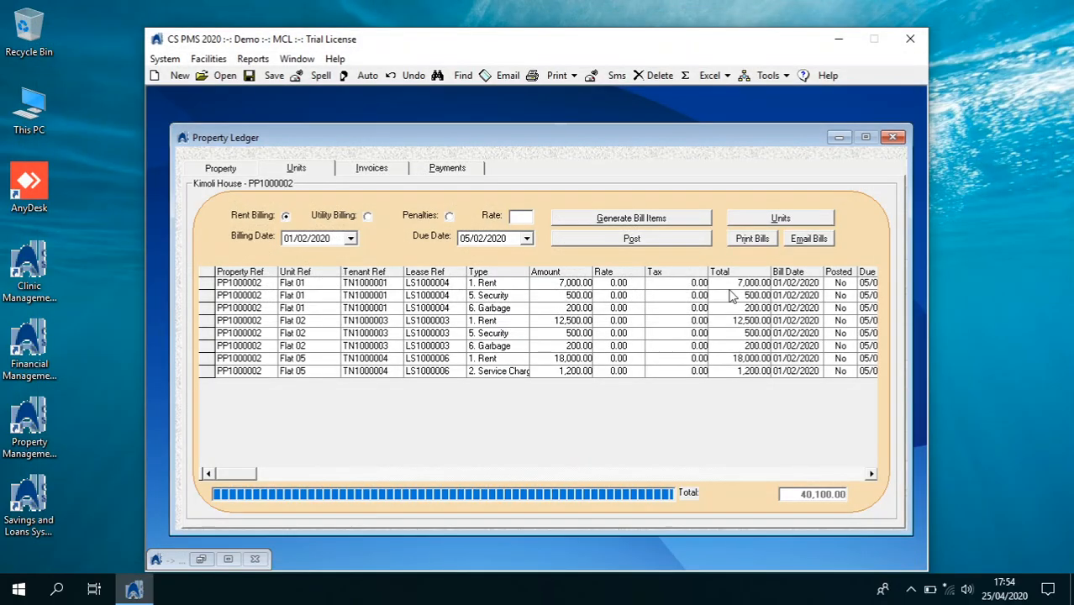
pyautogui.click(670, 244)
pyautogui.click(561, 345)
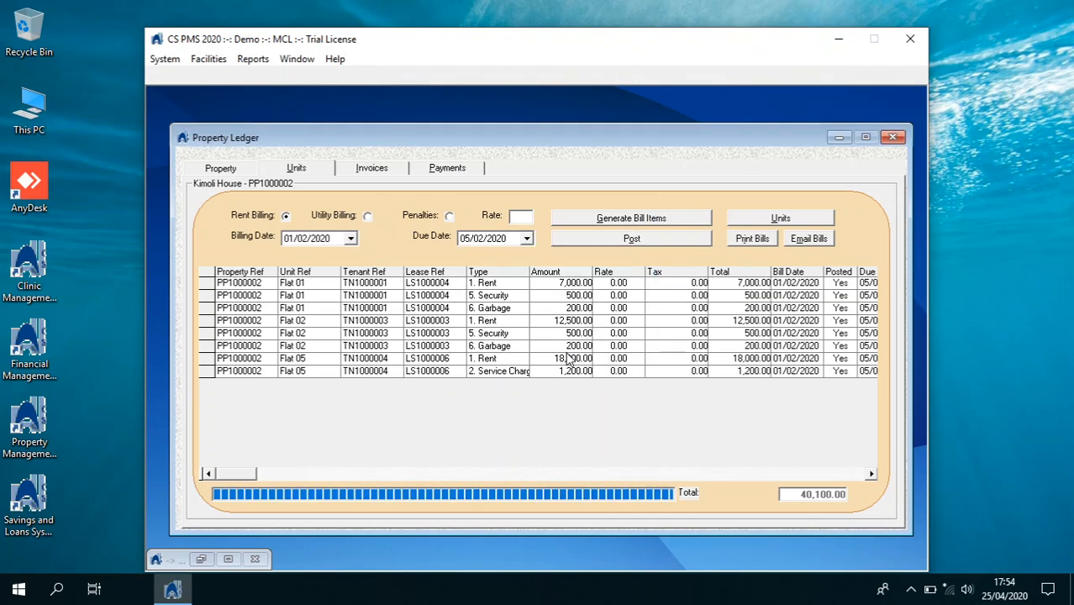
pyautogui.click(580, 347)
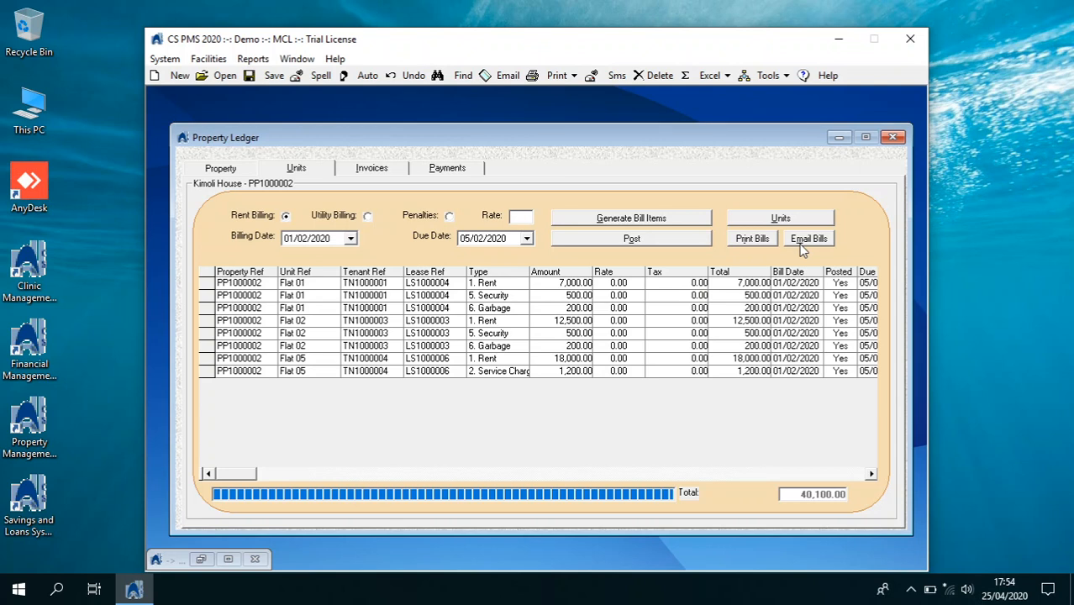
# Generate 4. Water utility bill items for Flats 01, 02 and 05, totalling 4,025.00
pyautogui.click(367, 216)
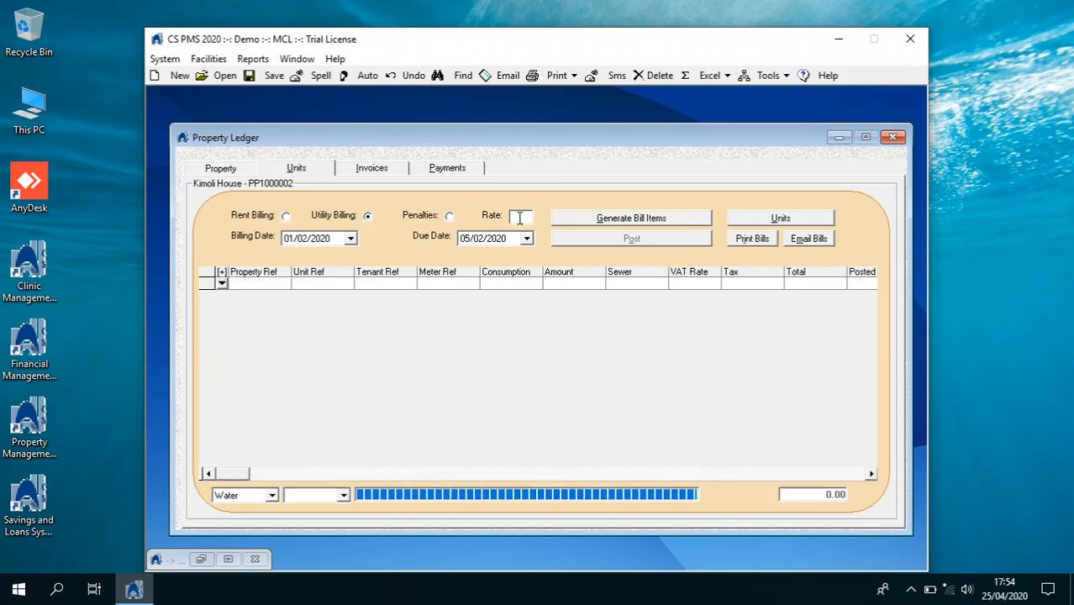
pyautogui.click(348, 499)
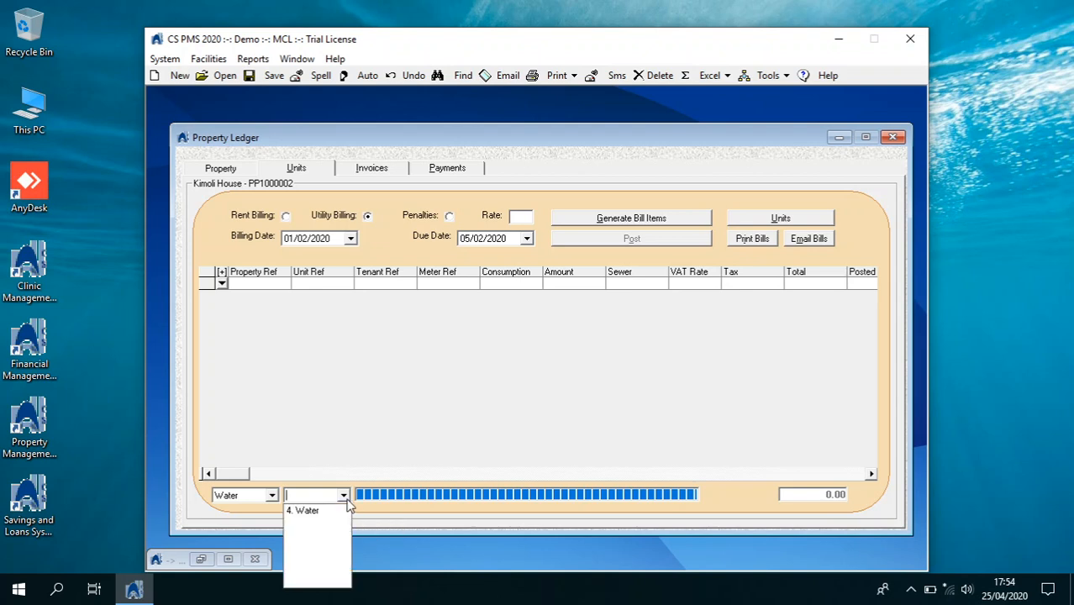
pyautogui.click(343, 509)
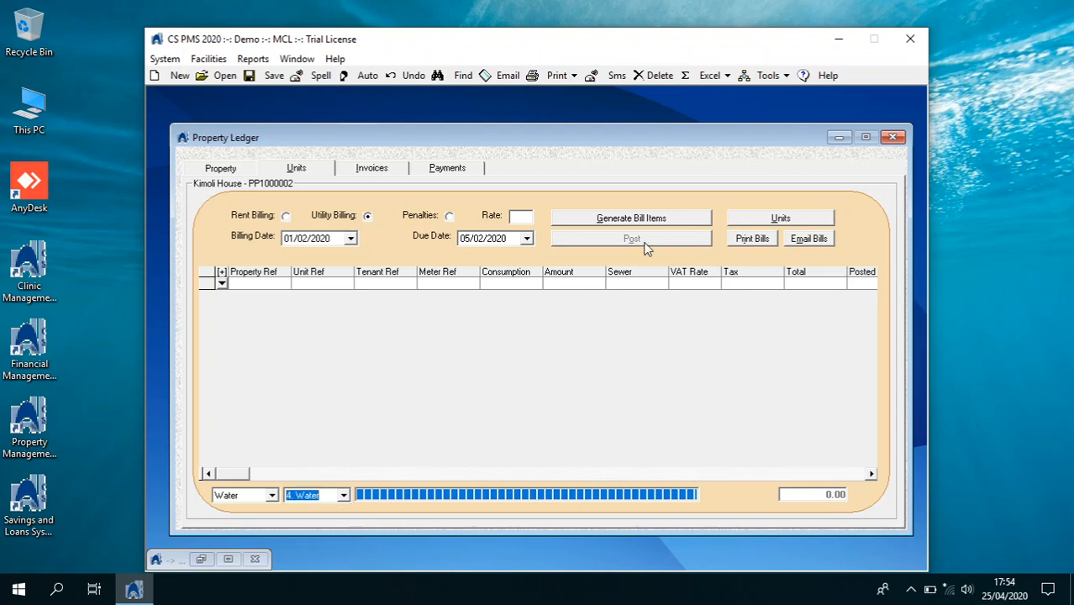
pyautogui.click(672, 227)
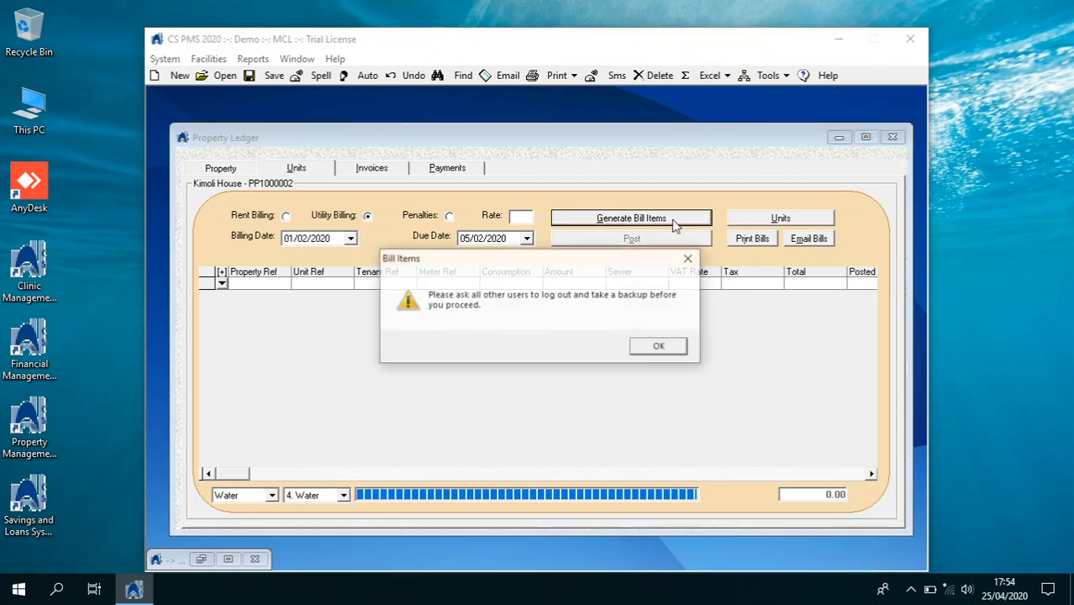
pyautogui.click(636, 347)
pyautogui.click(595, 348)
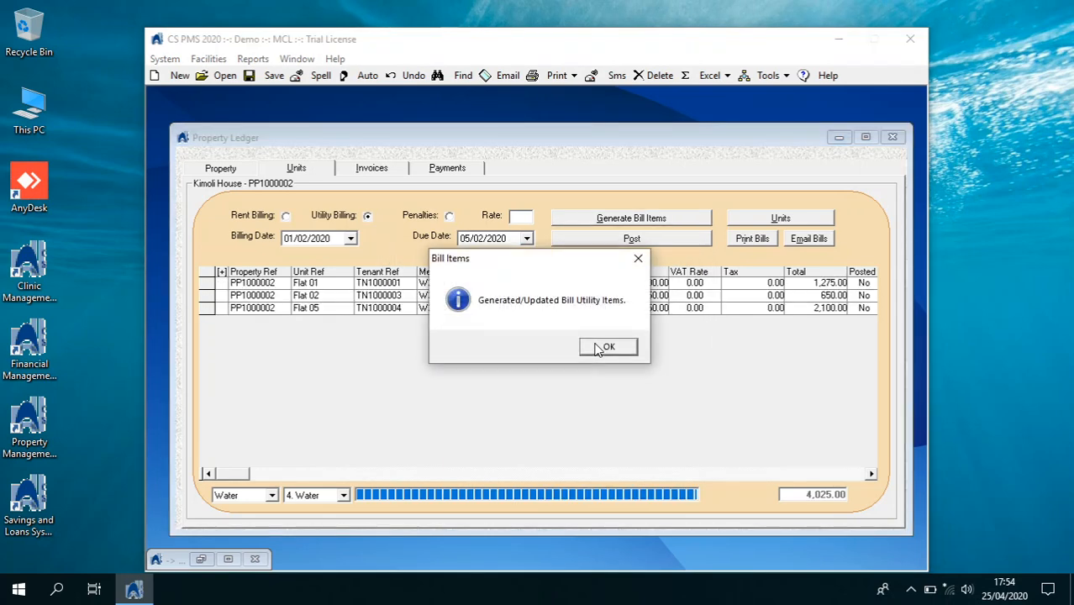
pyautogui.click(595, 348)
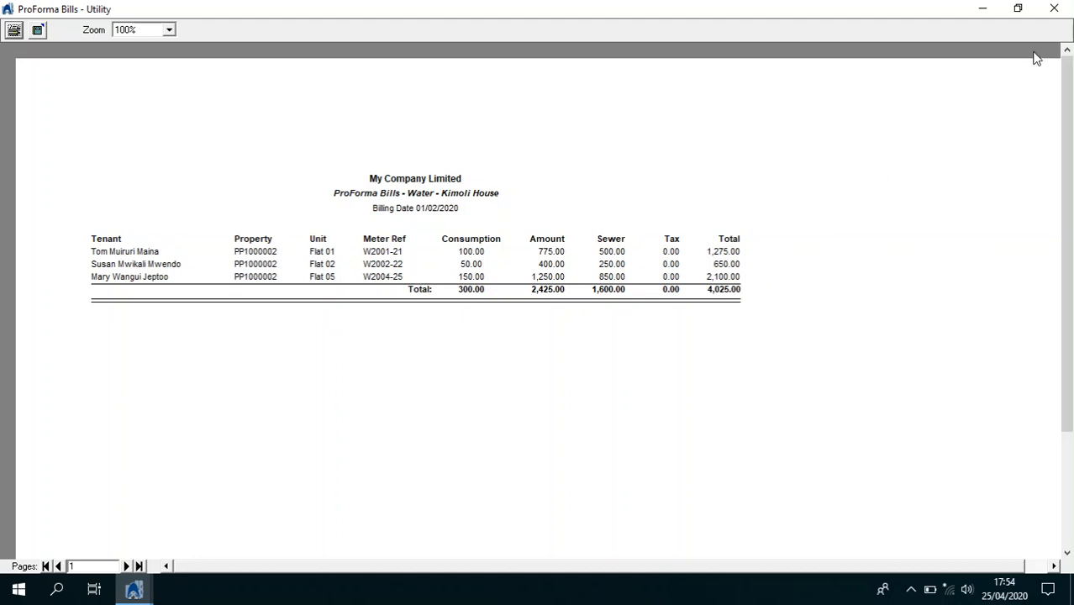
pyautogui.click(1053, 8)
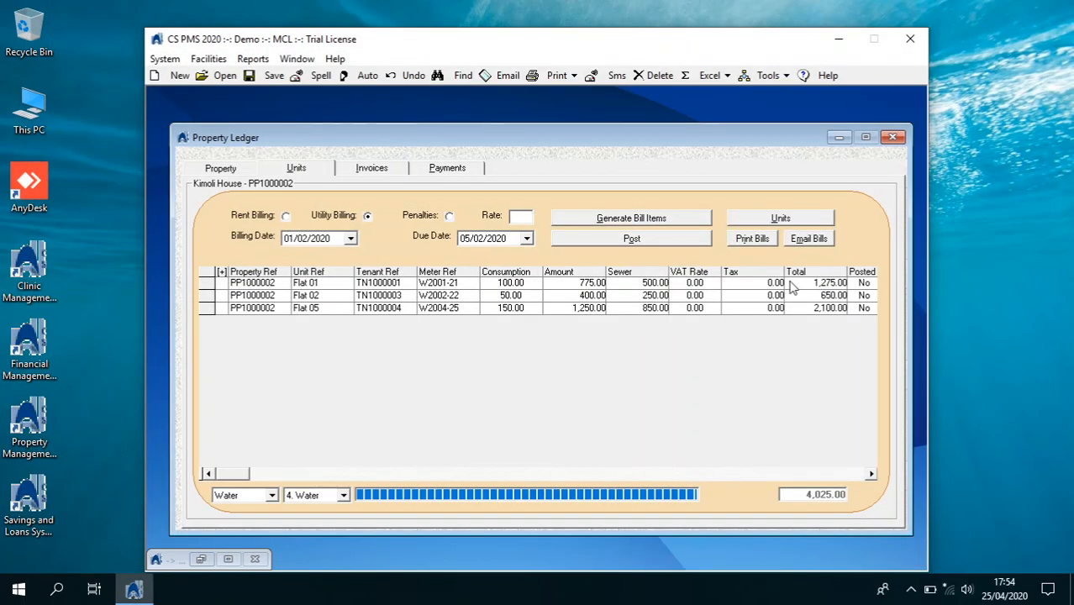
# Post the three Water bill items, then close the Property Ledger window
pyautogui.click(695, 239)
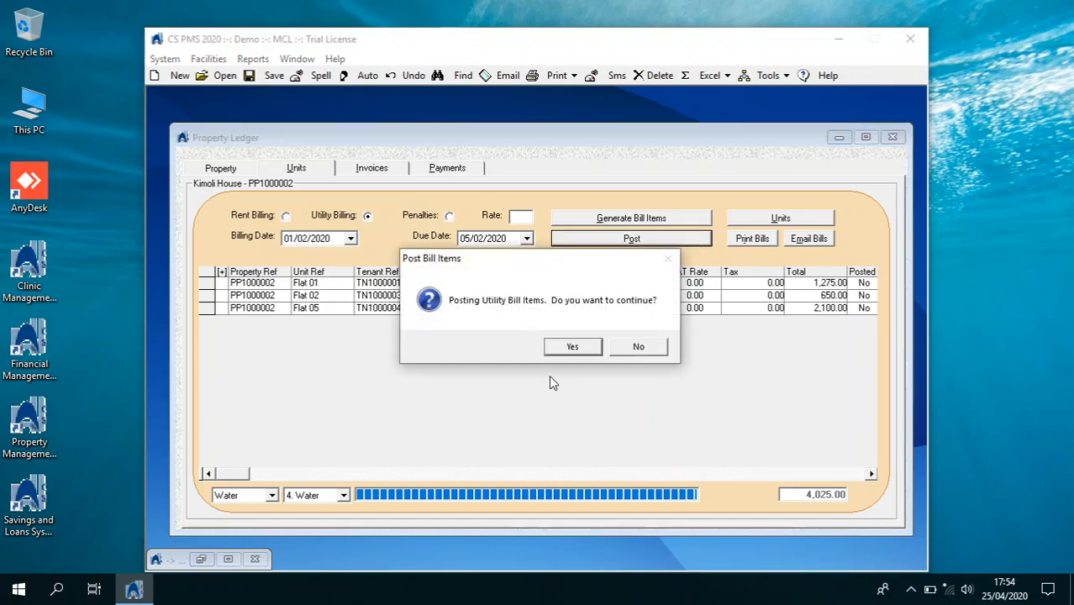
pyautogui.click(572, 347)
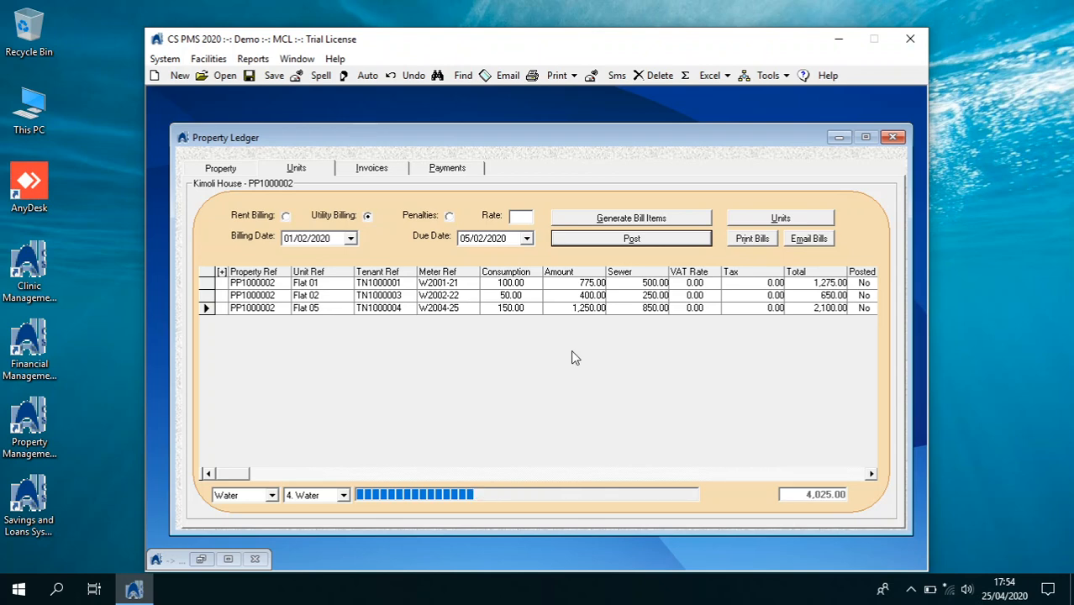
pyautogui.click(580, 350)
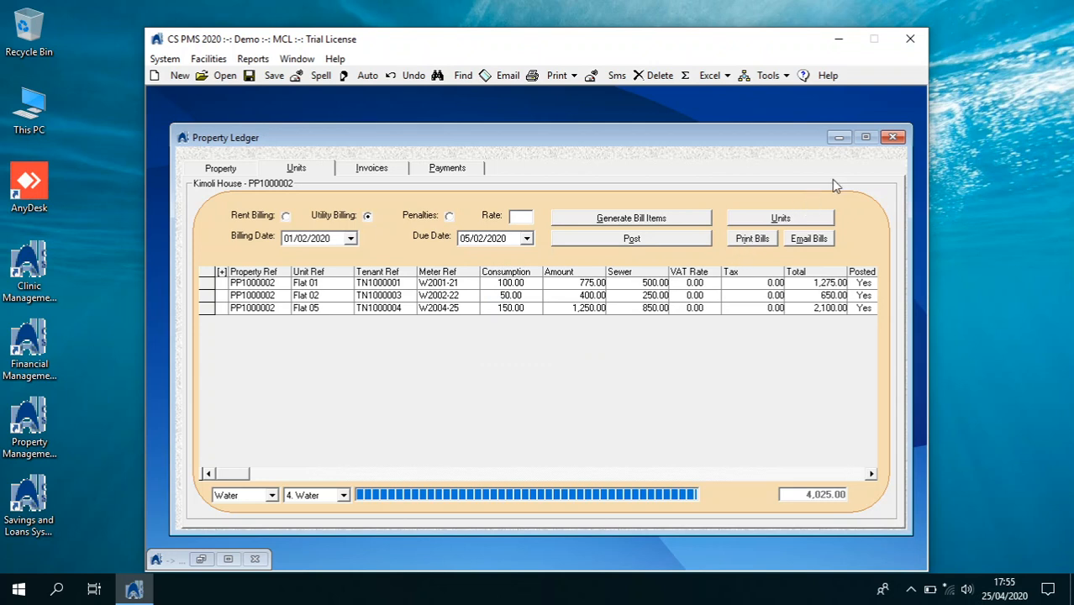
pyautogui.click(891, 139)
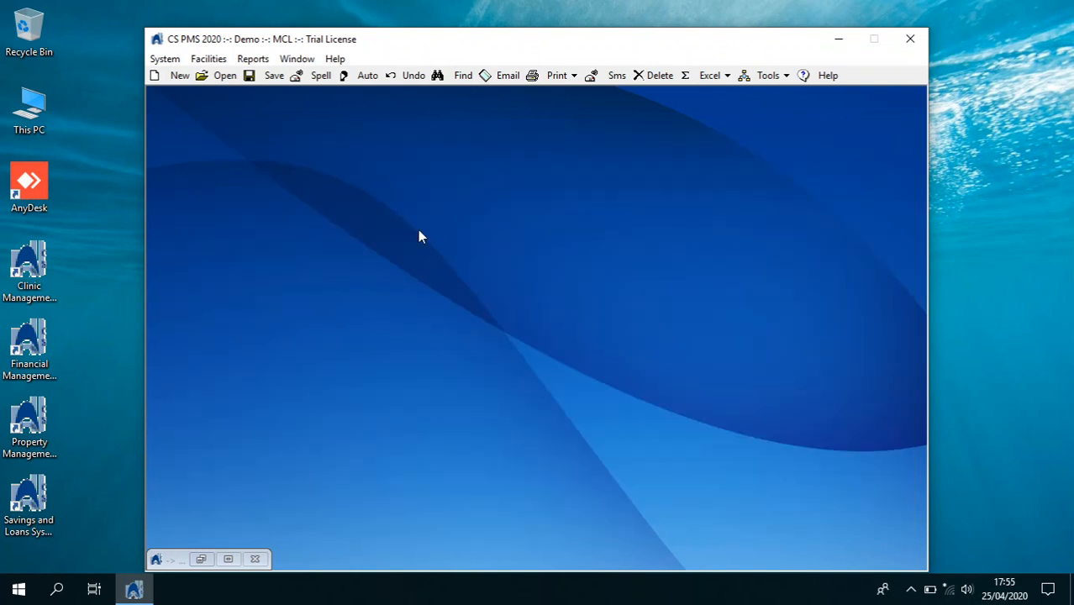
# Open the Tenants Ledger on Flat 05's tenant record
pyautogui.click(165, 59)
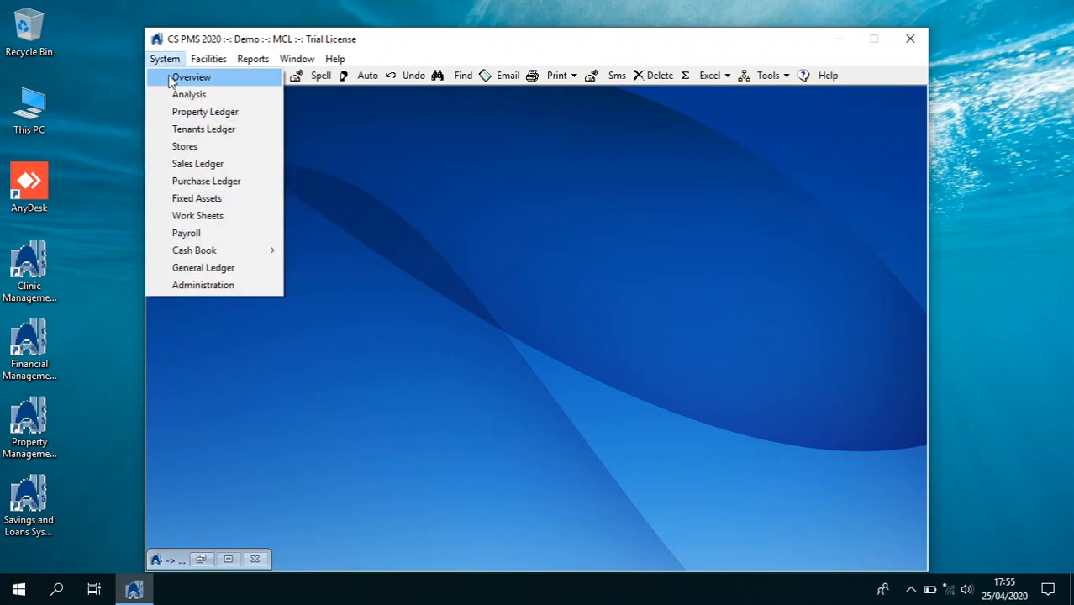
pyautogui.click(200, 129)
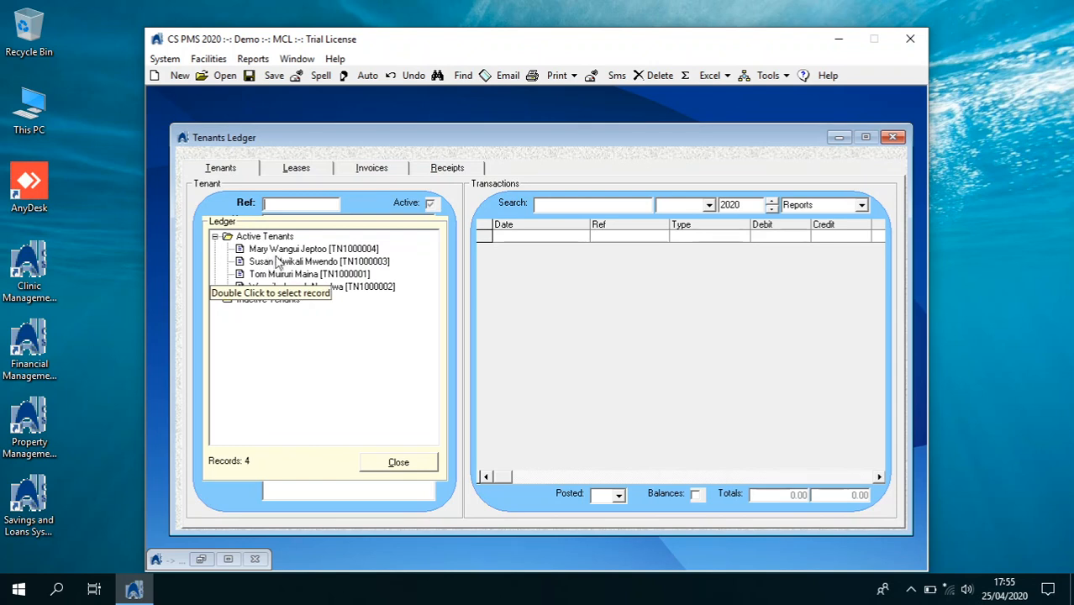
pyautogui.doubleClick(277, 249)
pyautogui.click(405, 463)
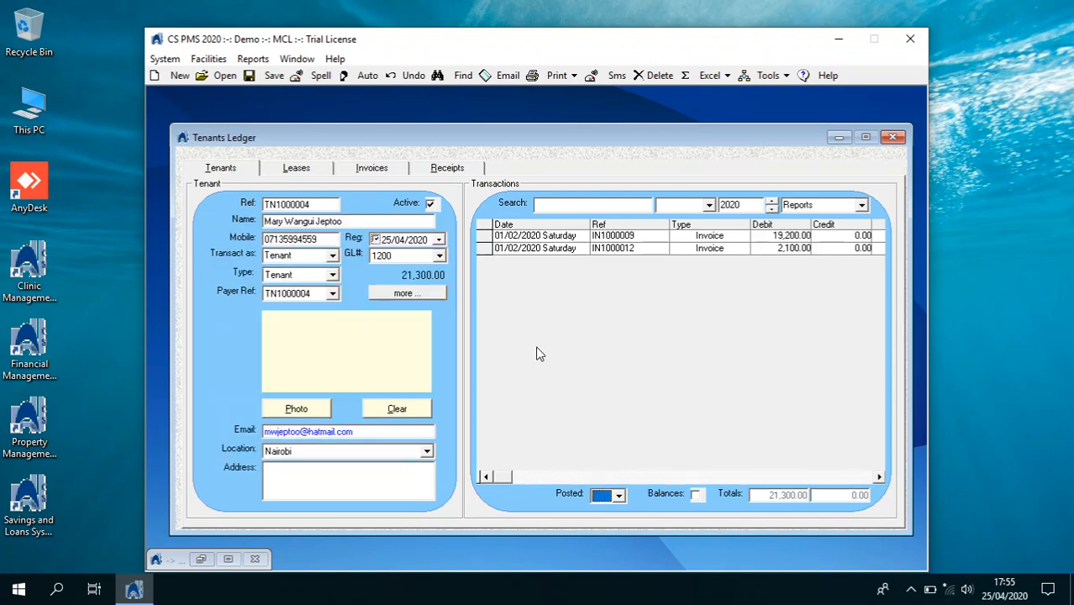
# Preview the tenant's Item Balances report showing 19,200.00 and 2,100.00 invoices
pyautogui.click(861, 207)
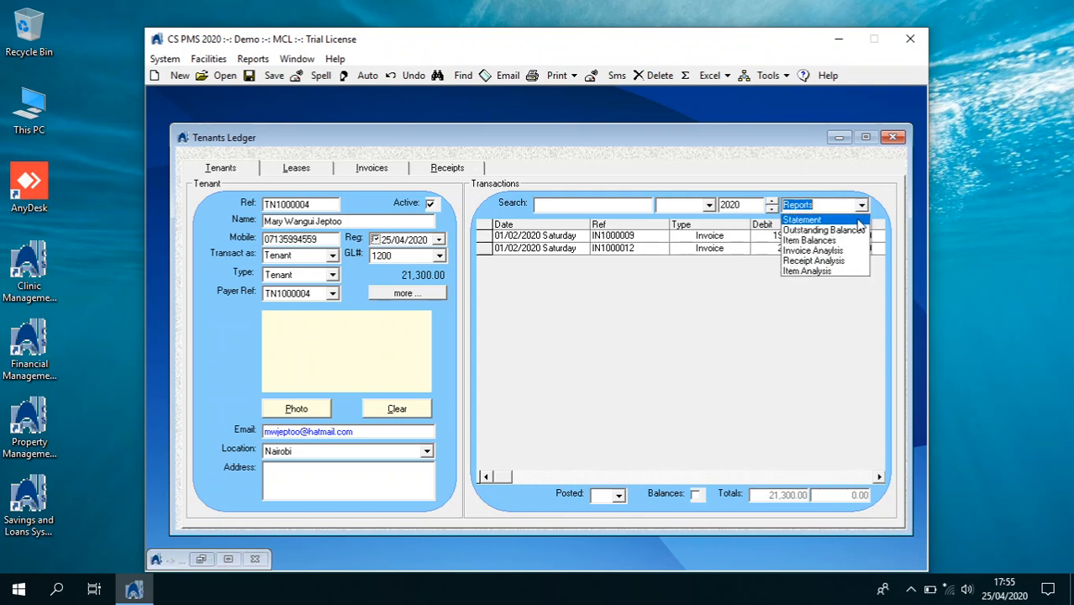
pyautogui.click(846, 243)
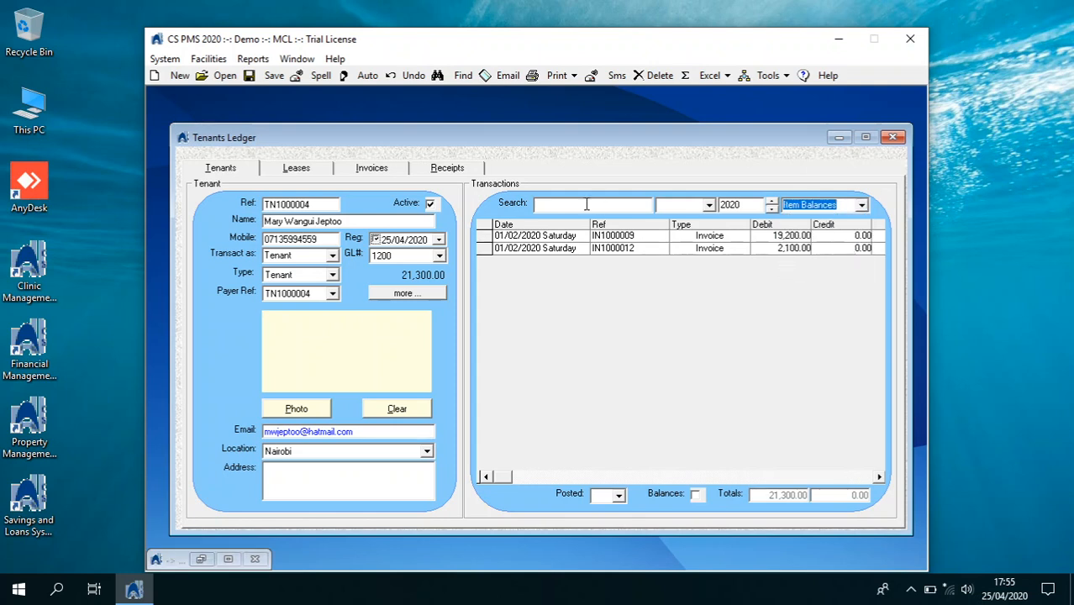
pyautogui.click(573, 82)
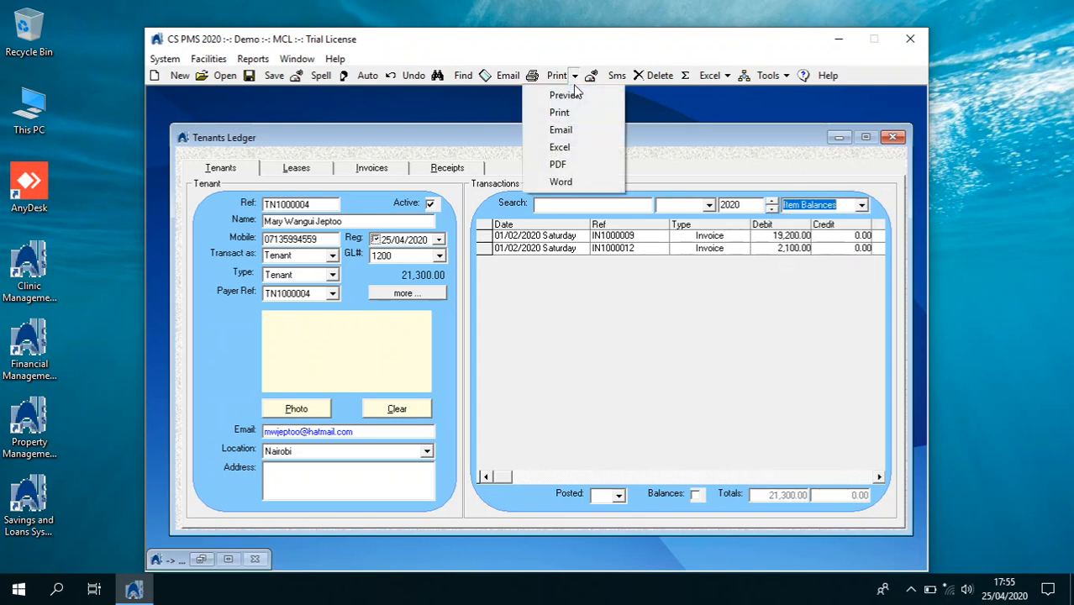
pyautogui.click(573, 94)
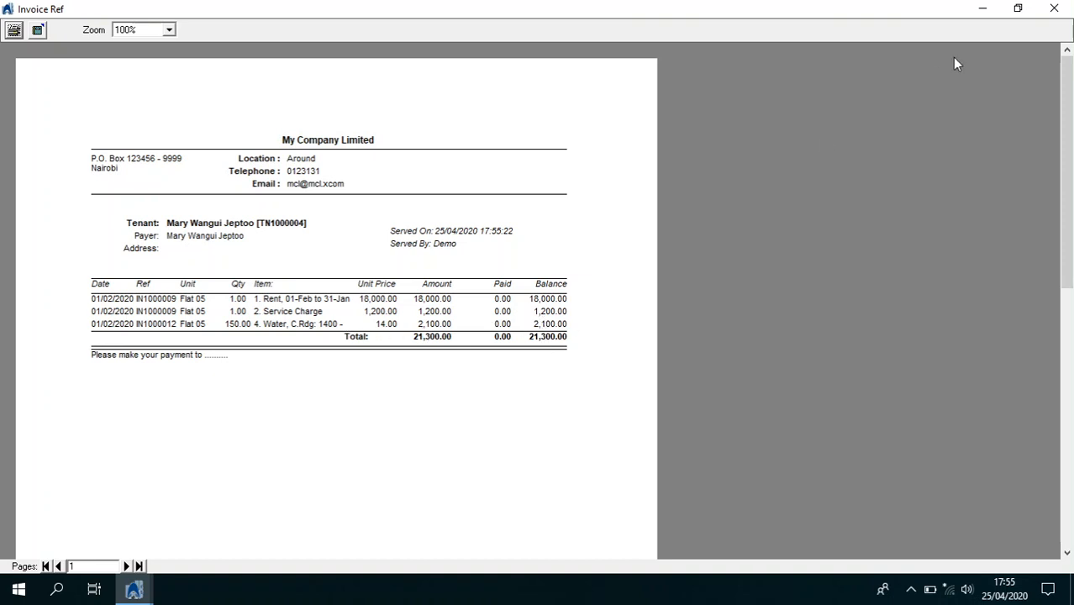
pyautogui.click(1054, 8)
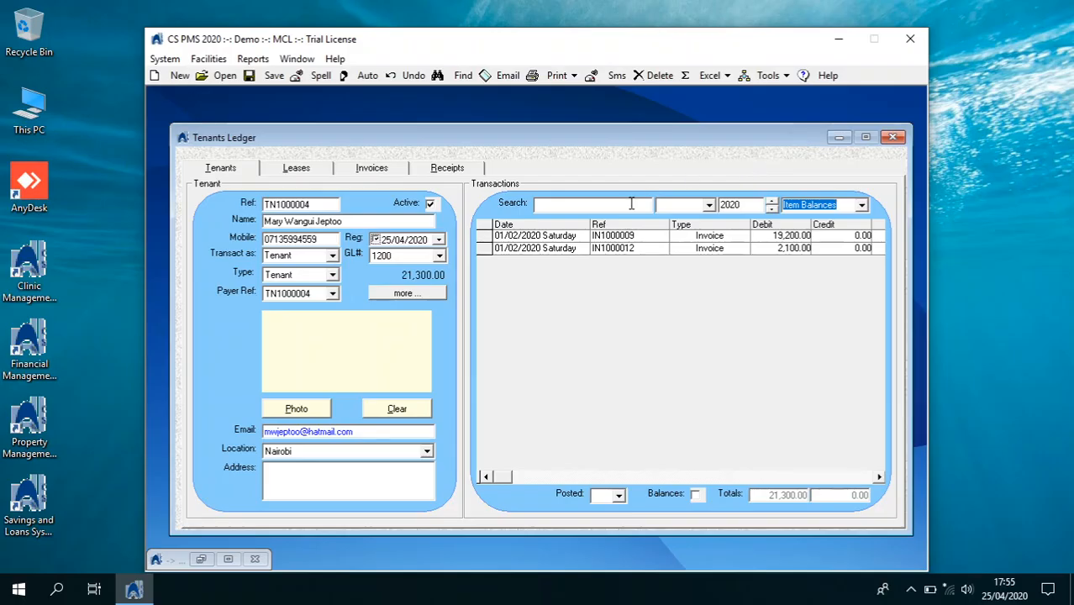
# Start a new Receipt dated 04/02/2020 with pay mode Mpesa and a comment
pyautogui.click(460, 170)
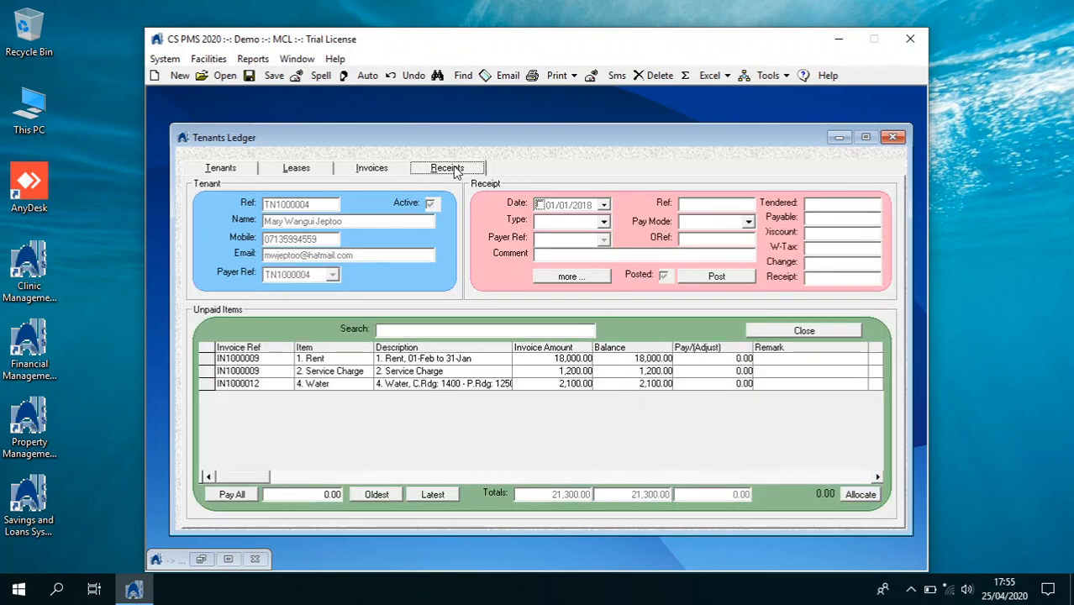
pyautogui.click(162, 80)
pyautogui.click(603, 206)
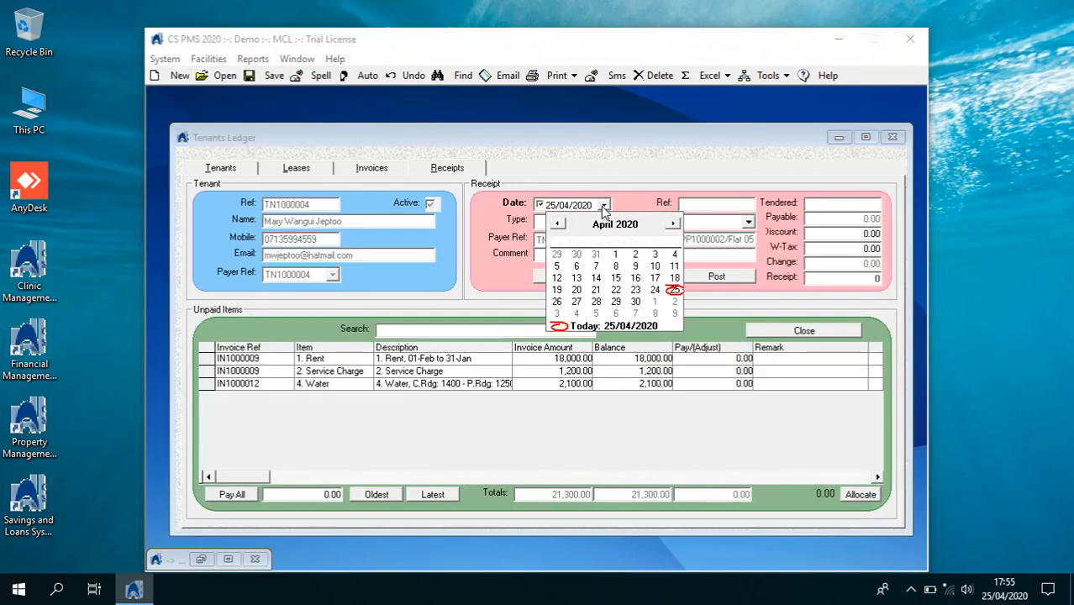
pyautogui.click(558, 224)
pyautogui.click(558, 224)
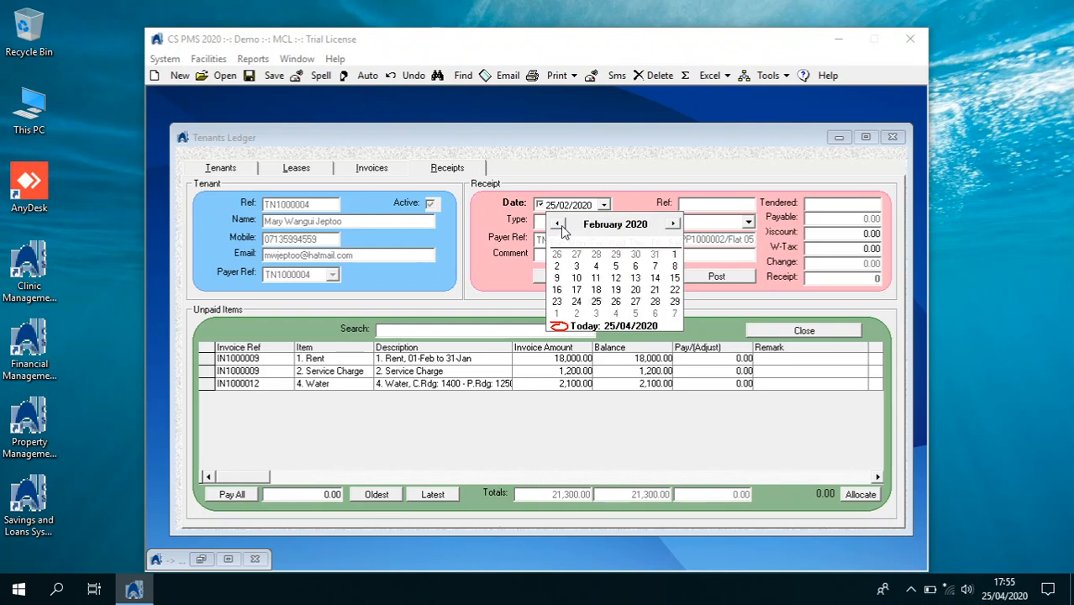
pyautogui.click(596, 265)
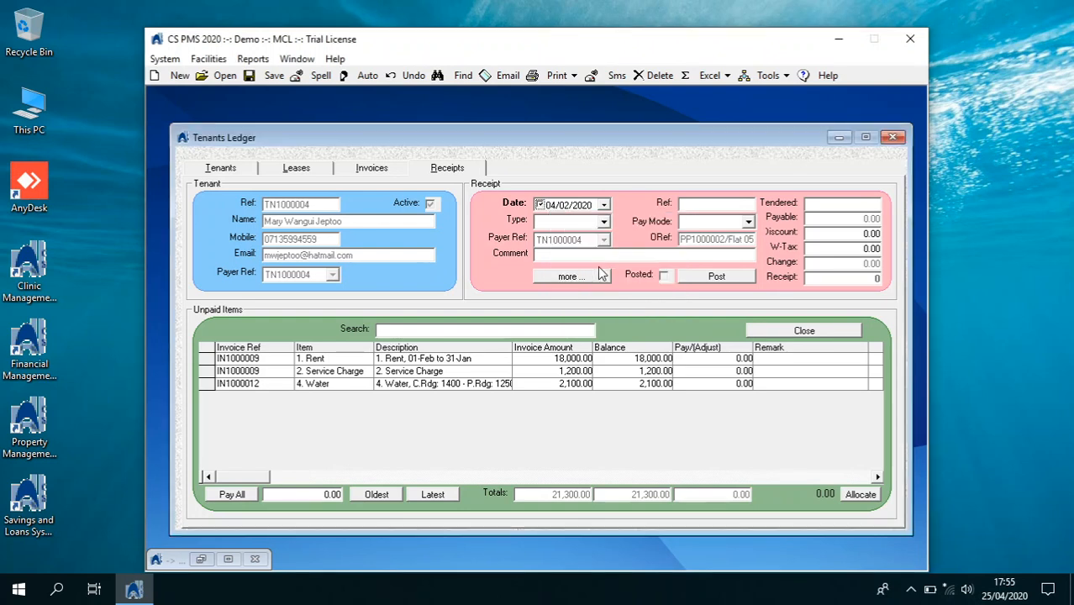
pyautogui.click(604, 222)
pyautogui.click(552, 232)
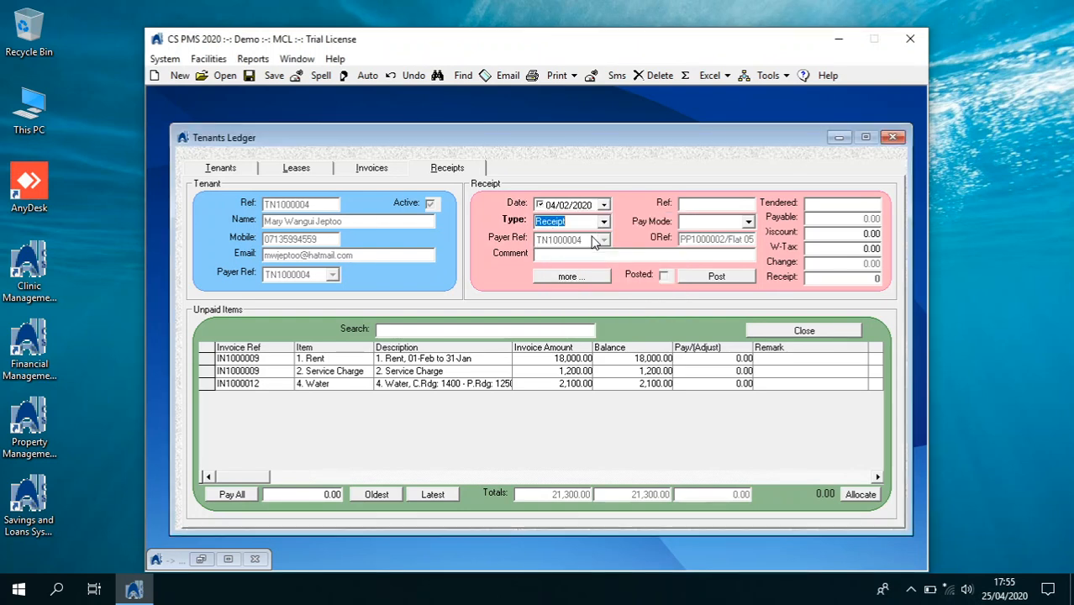
pyautogui.click(748, 223)
pyautogui.click(723, 254)
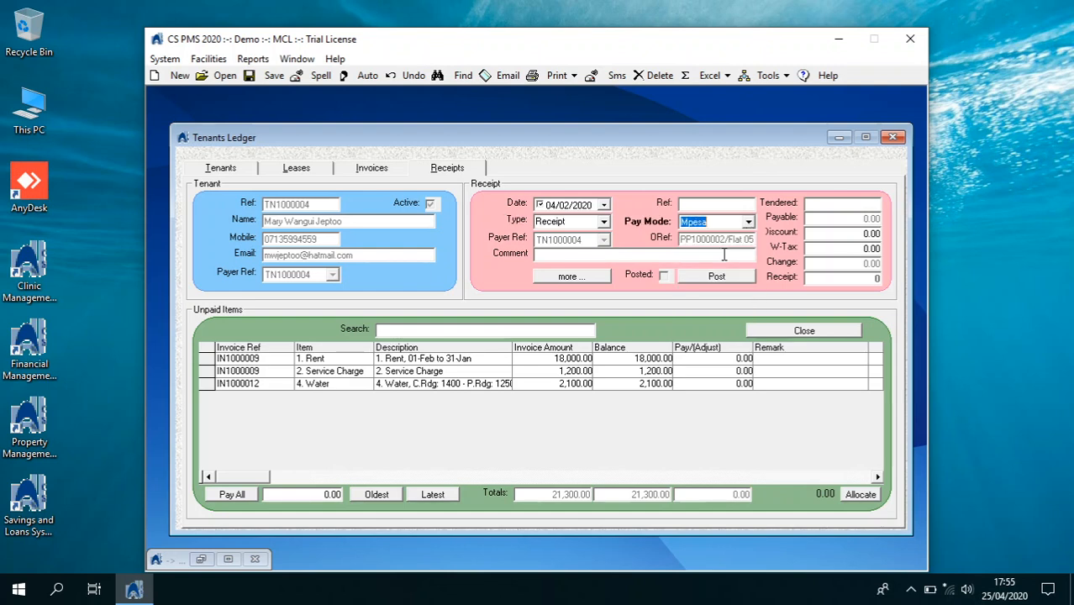
pyautogui.click(627, 255)
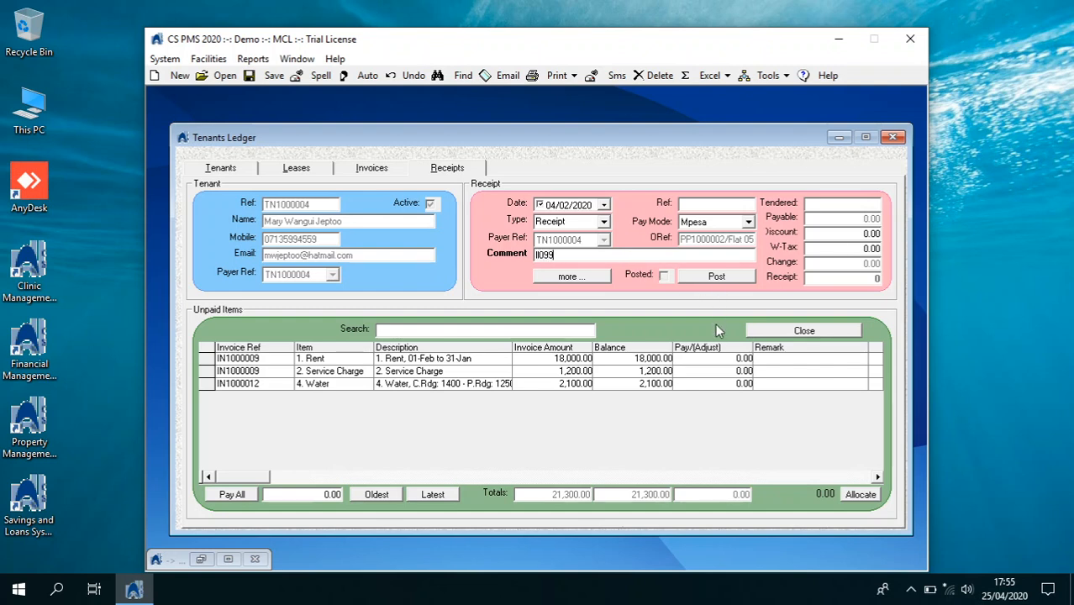
# Pay rent 18,000, service charge 1,200 and water 2,100, then post the receipt
pyautogui.click(719, 358)
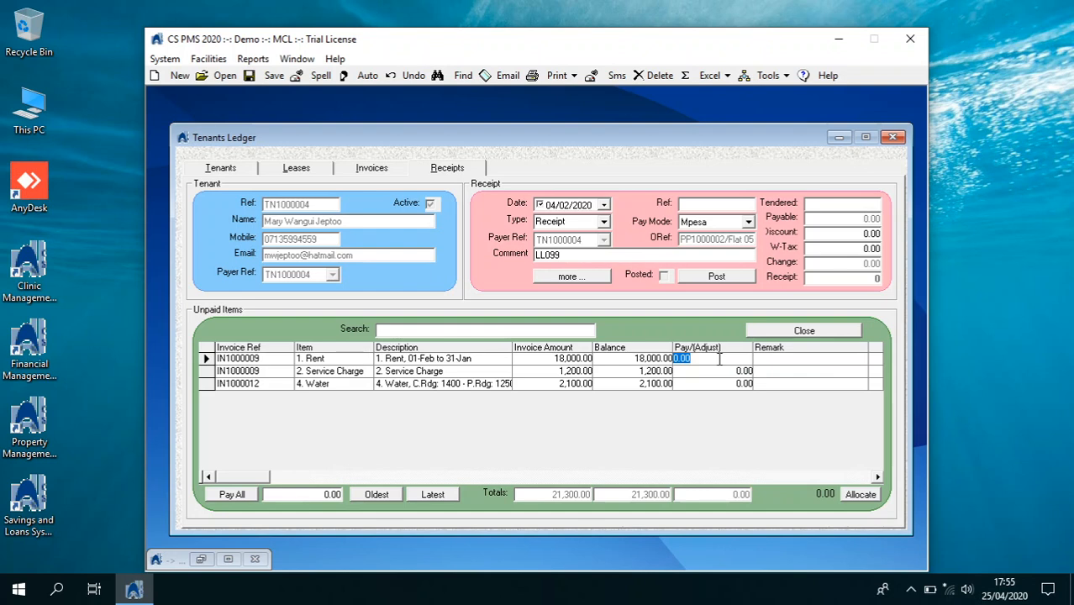
pyautogui.press('BackSpace')
pyautogui.write('18000')
pyautogui.click(724, 370)
pyautogui.write('1,2')
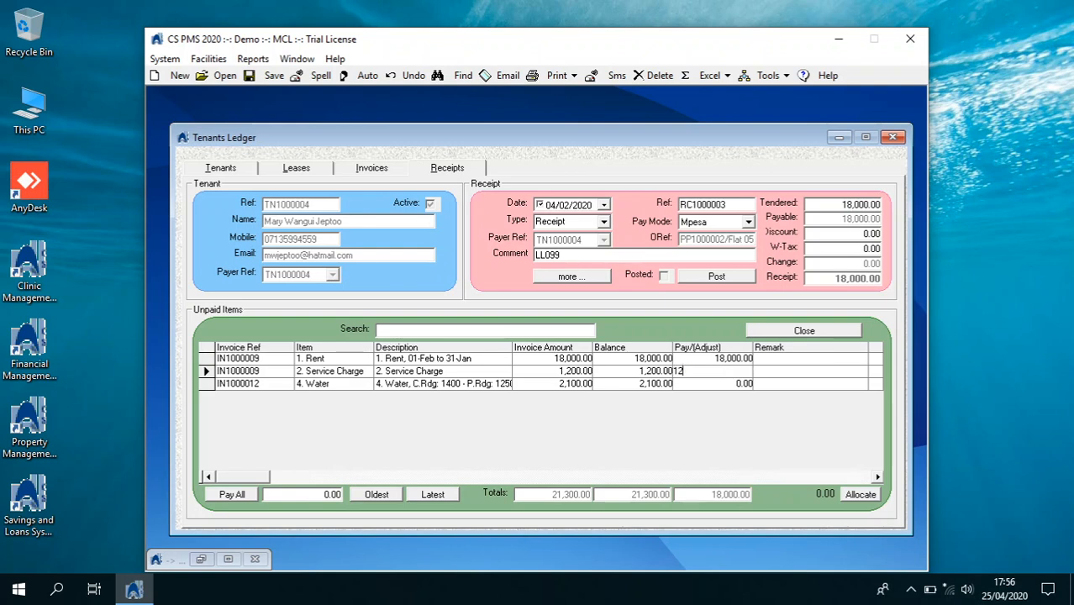
pyautogui.write('00')
pyautogui.click(726, 383)
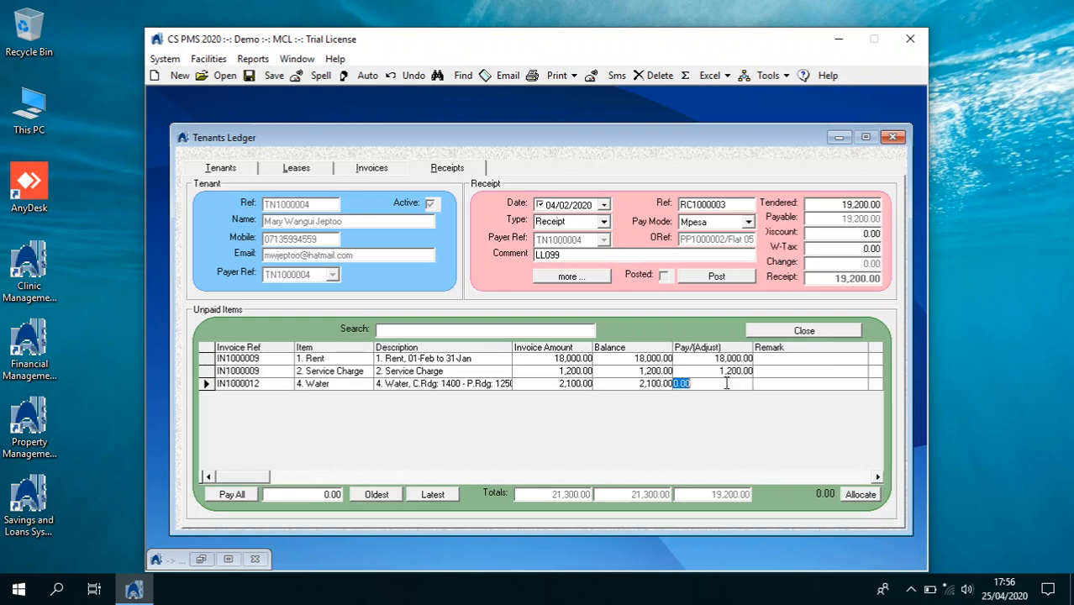
pyautogui.write('210')
pyautogui.press('Return')
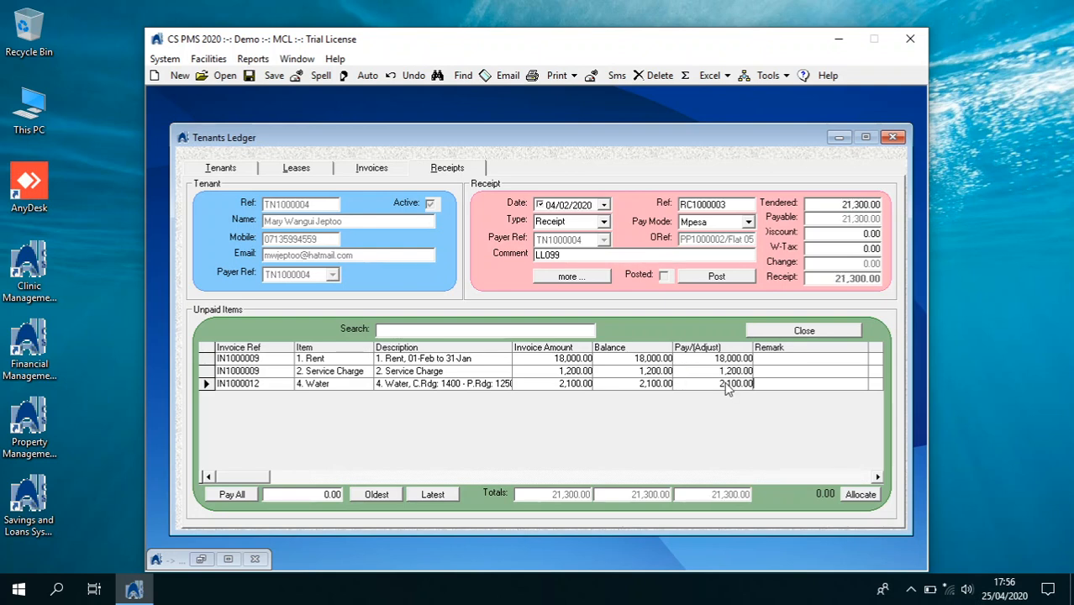
pyautogui.click(741, 278)
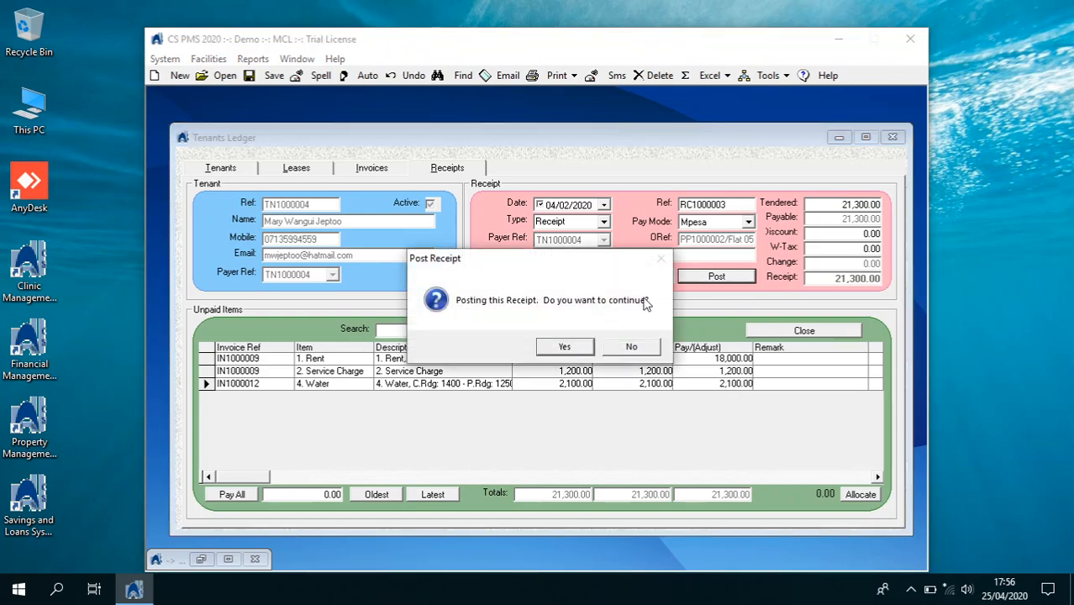
pyautogui.click(577, 349)
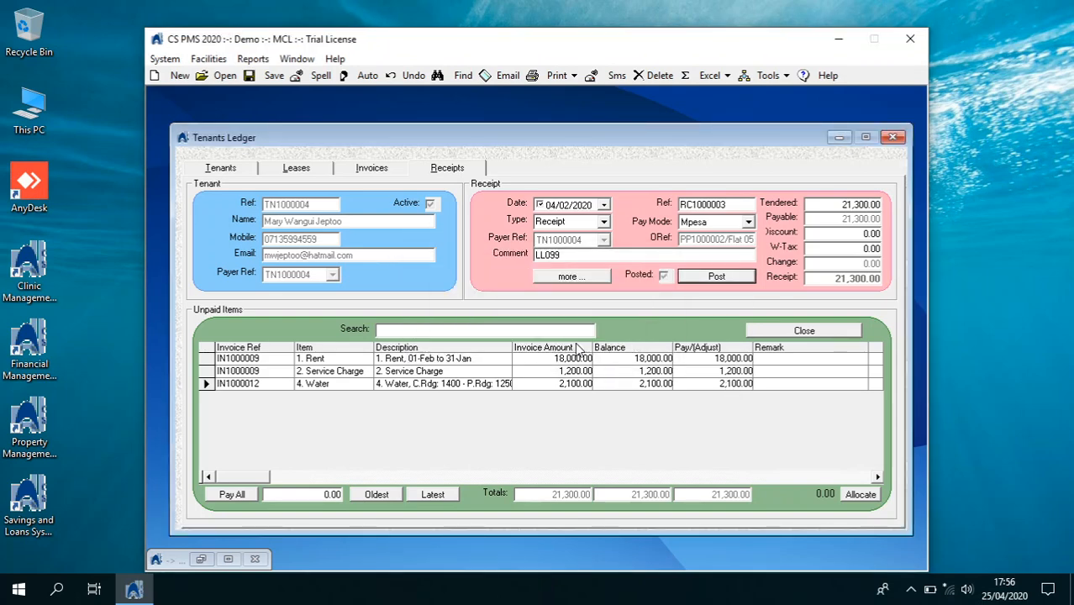
# Print the E-POS cash-sale slip for the posted receipt and close its preview
pyautogui.click(555, 355)
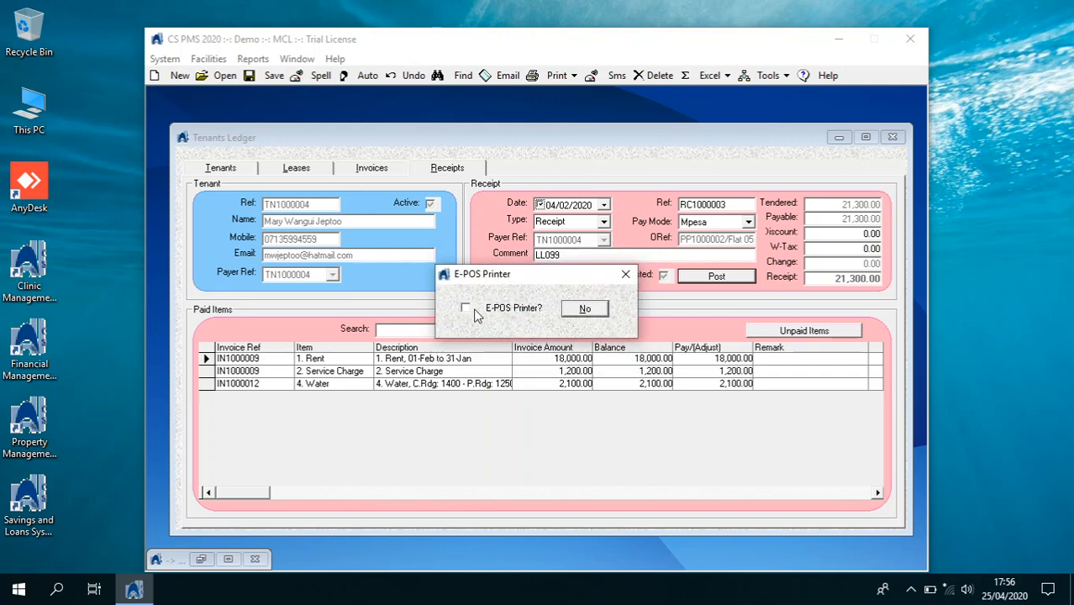
pyautogui.click(584, 308)
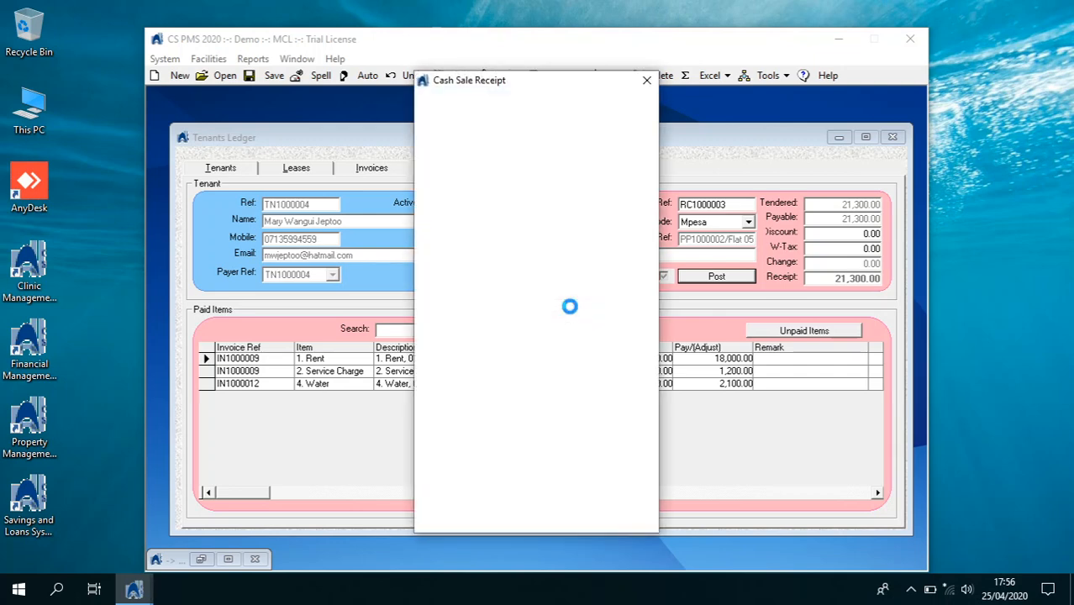
pyautogui.click(646, 80)
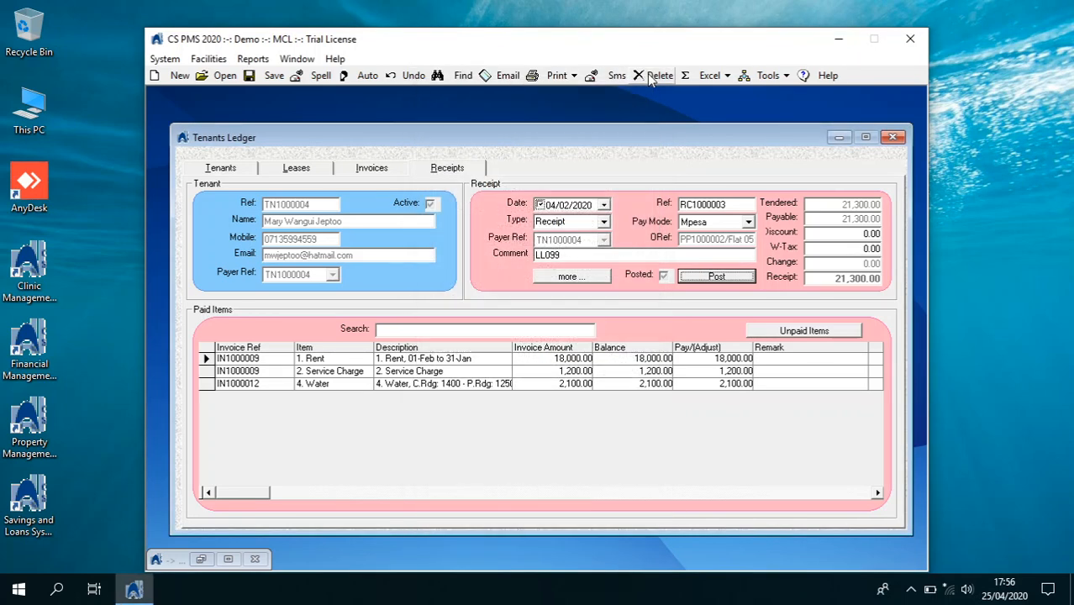
# Reprint receipt RC1000003 as a full-page receipt and close the preview
pyautogui.click(574, 75)
pyautogui.click(556, 110)
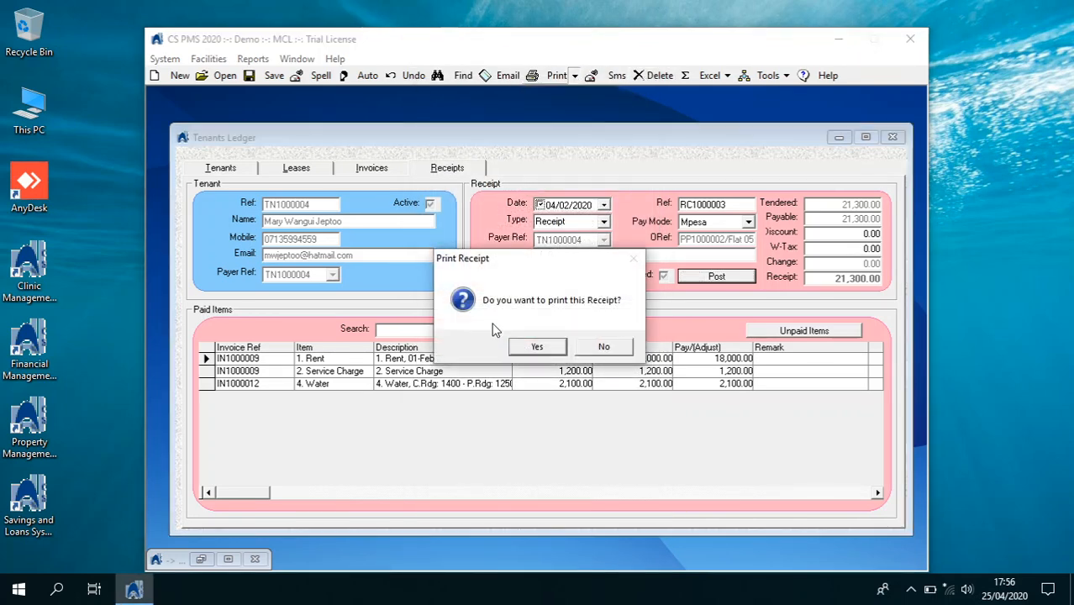
pyautogui.click(530, 346)
pyautogui.click(569, 309)
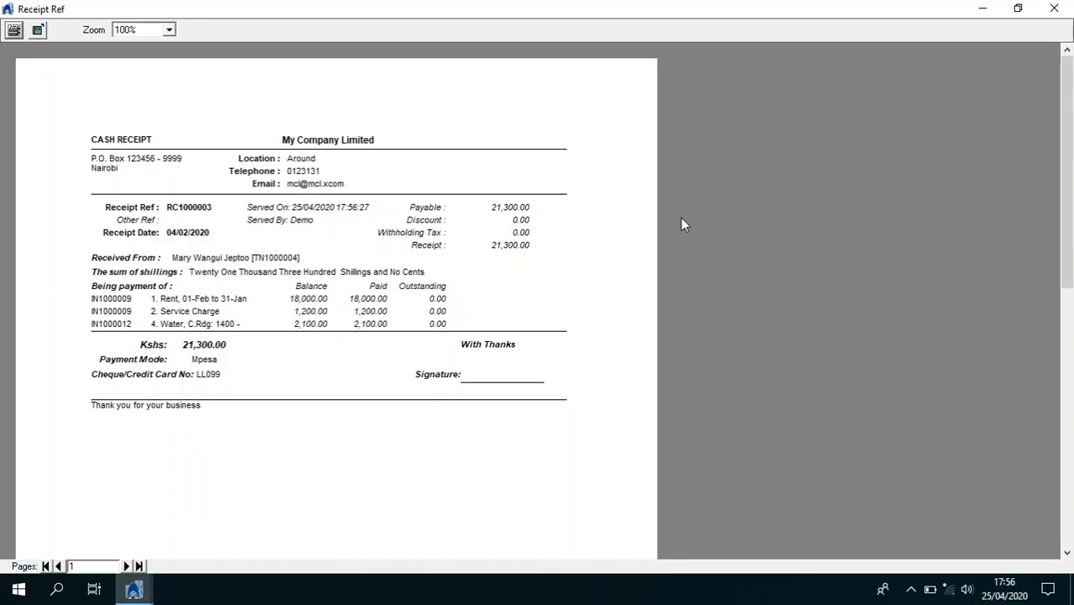
pyautogui.click(1054, 9)
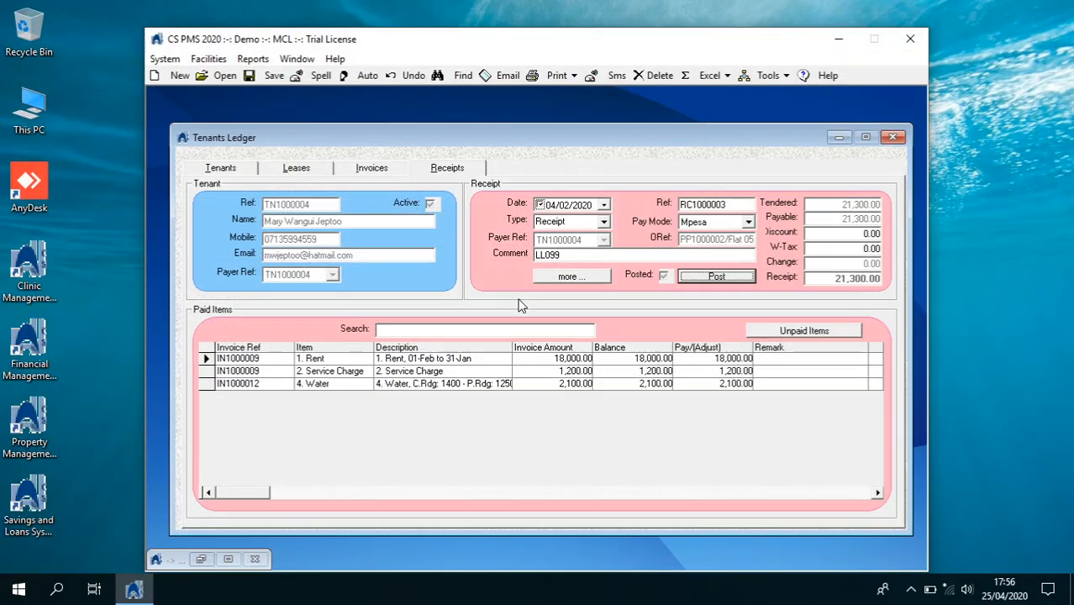
# Select tenant TN1000003 and go to her receipts page
pyautogui.click(233, 173)
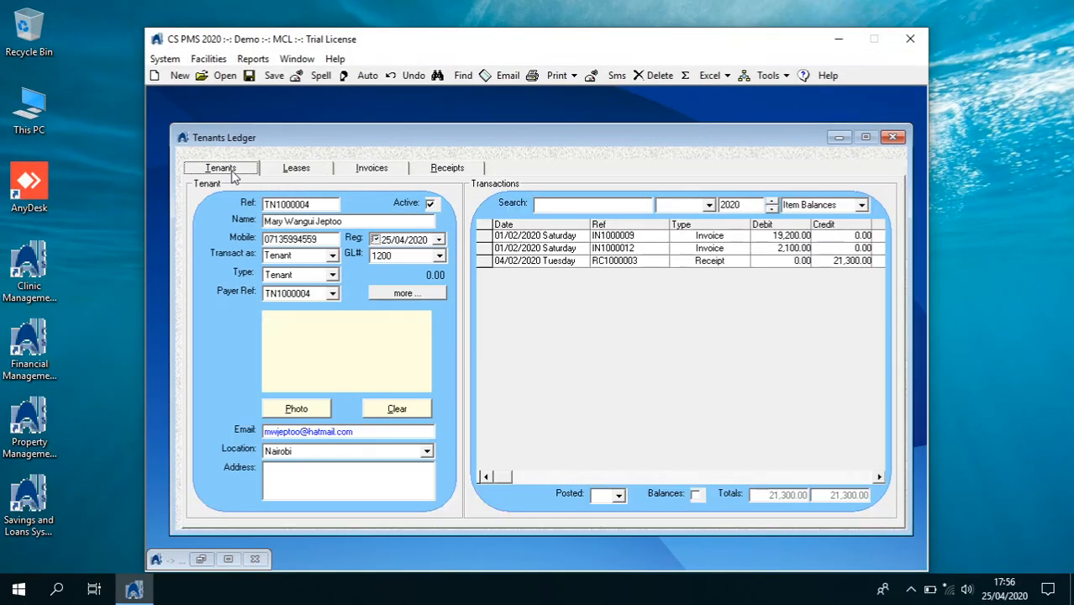
pyautogui.click(219, 75)
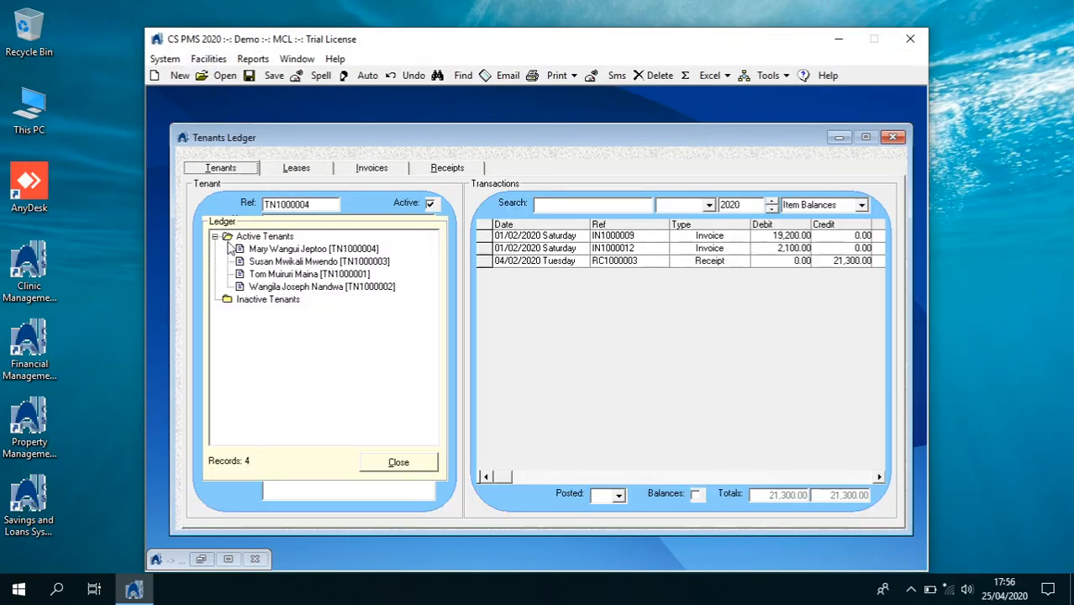
pyautogui.click(256, 262)
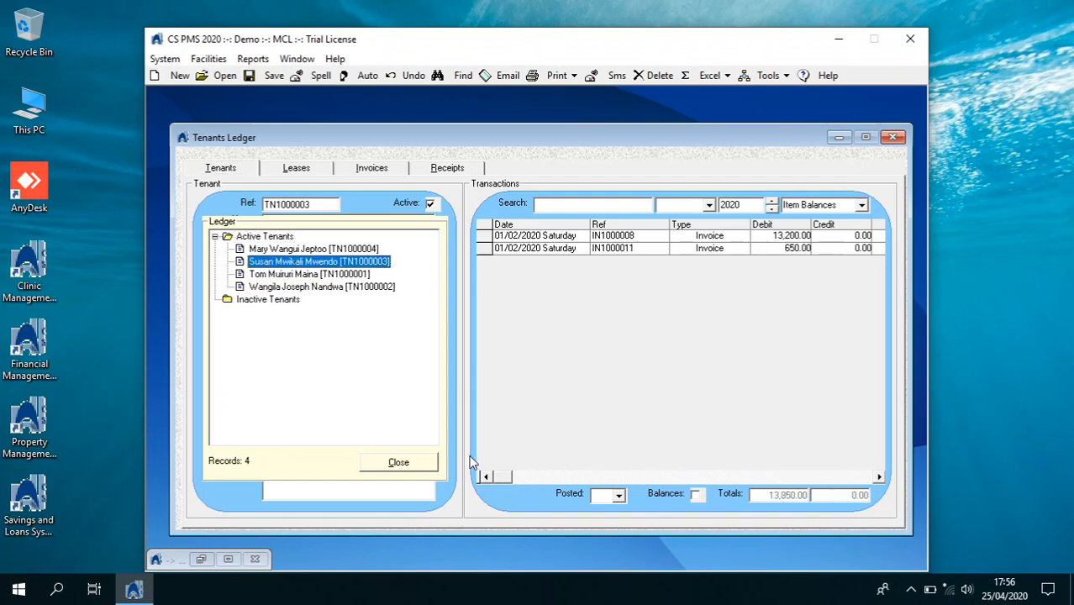
pyautogui.click(435, 464)
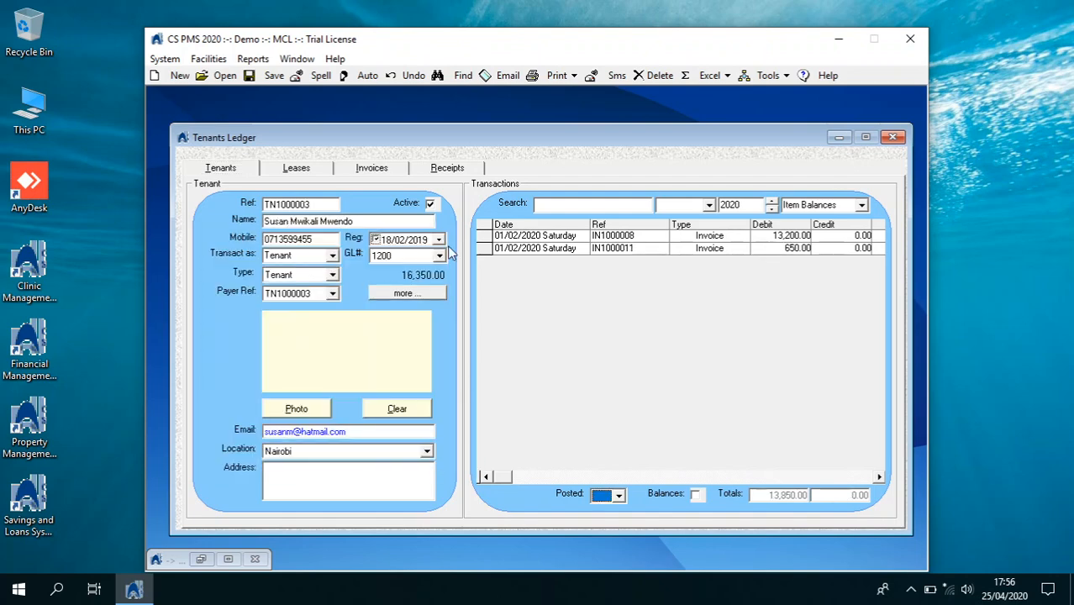
pyautogui.click(452, 168)
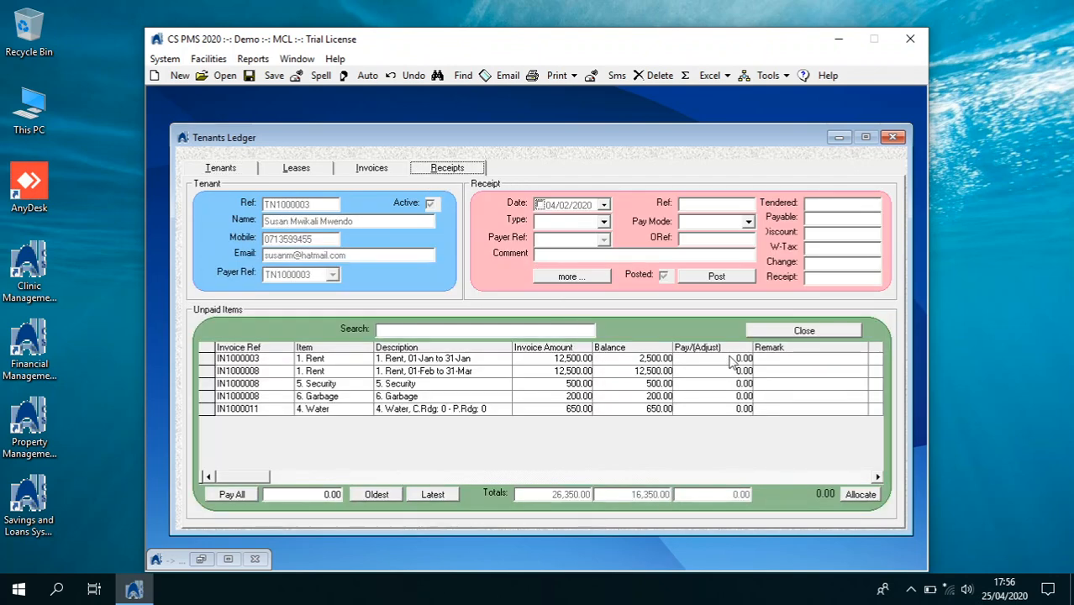
# Start a new Cash receipt dated 04/02/2020 with type Receipt
pyautogui.click(179, 76)
pyautogui.click(604, 205)
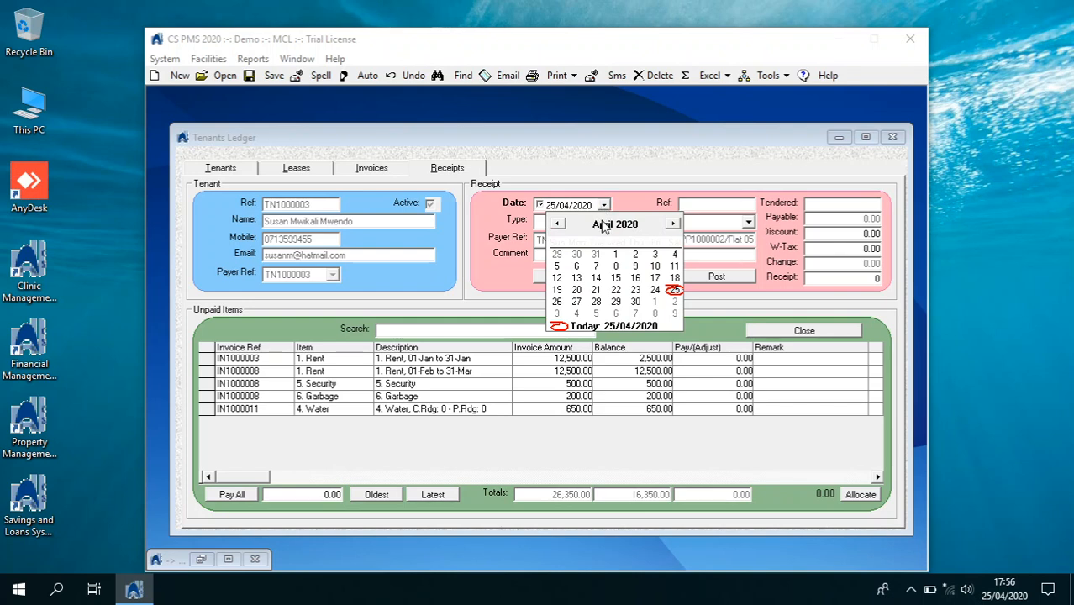
pyautogui.click(558, 227)
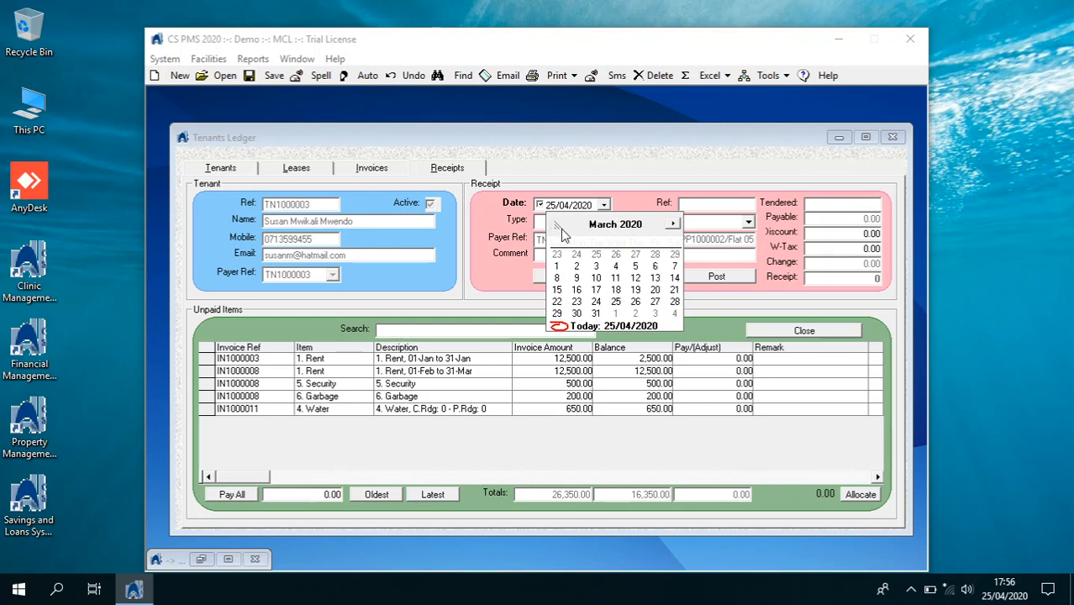
pyautogui.click(560, 229)
pyautogui.click(596, 266)
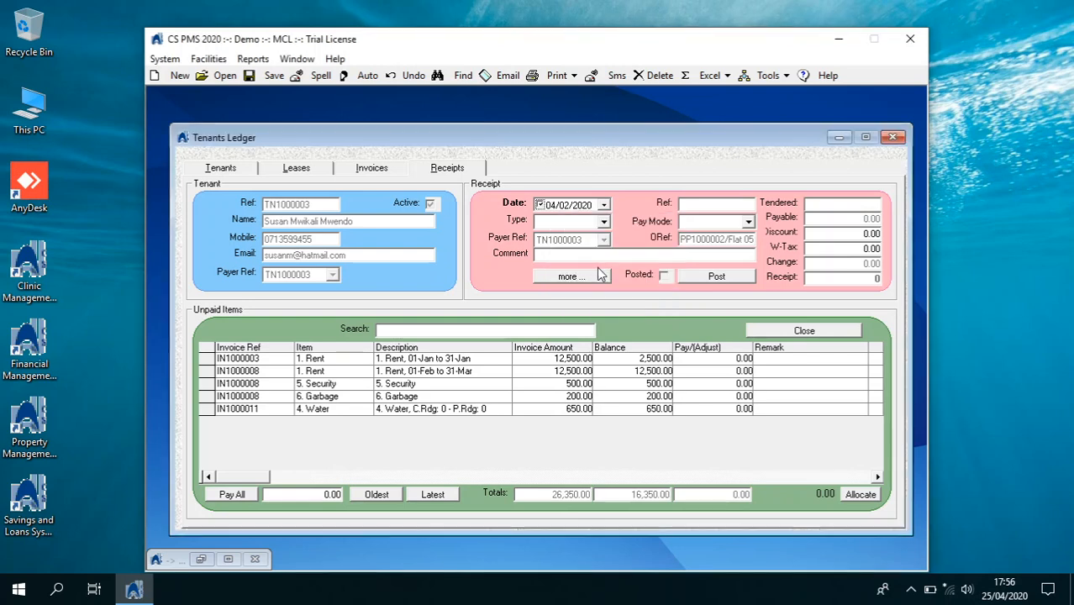
pyautogui.click(603, 222)
pyautogui.click(598, 237)
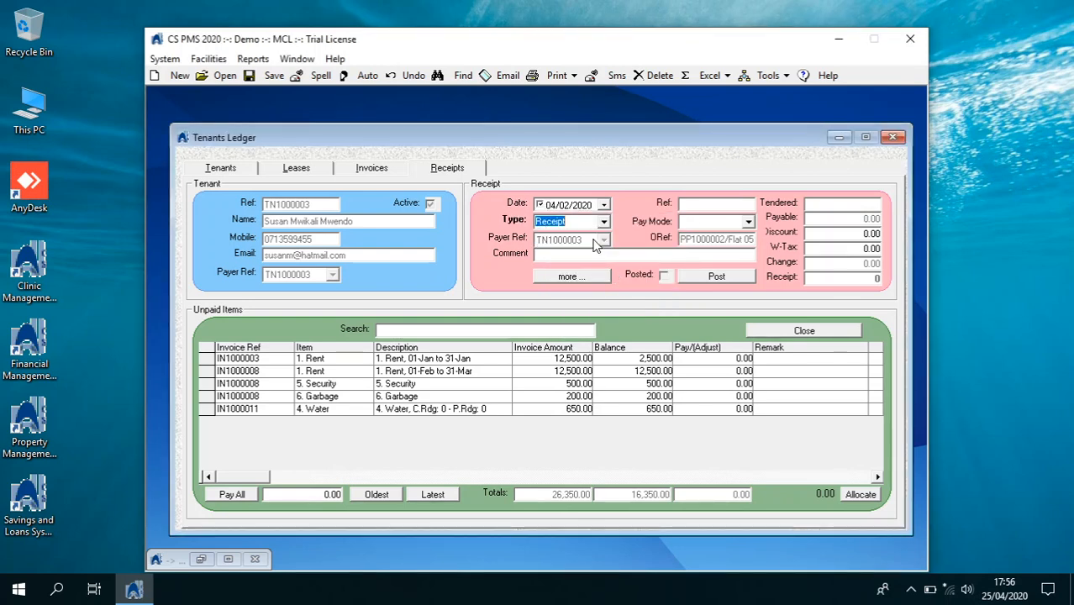
pyautogui.click(747, 221)
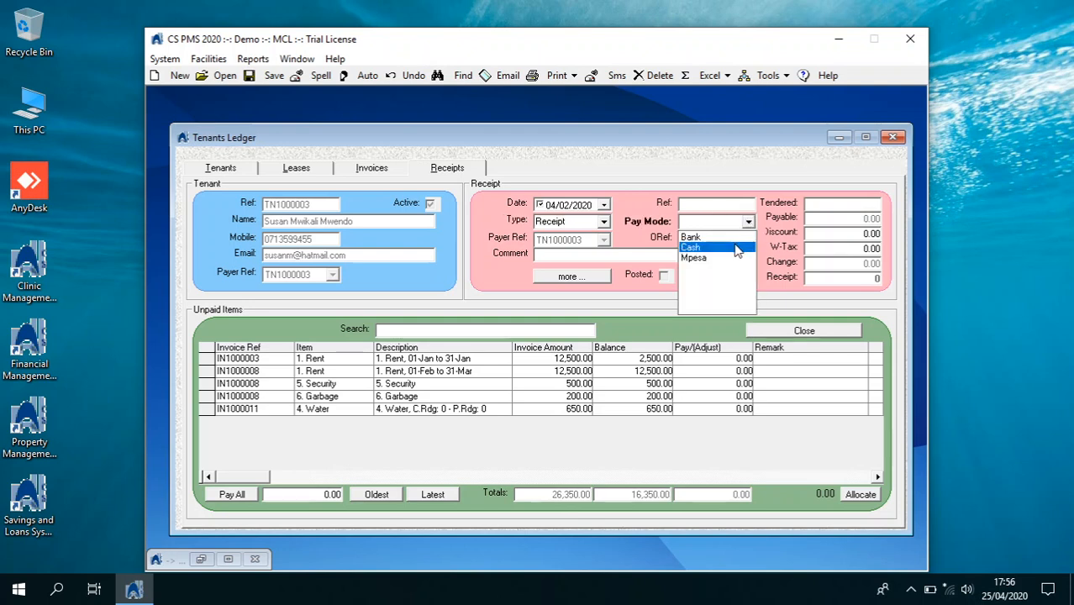
pyautogui.click(710, 244)
# Allocate 2,500 January rent, 10,000 further rent, 500 security, 200 garbage and 650 water
pyautogui.click(708, 358)
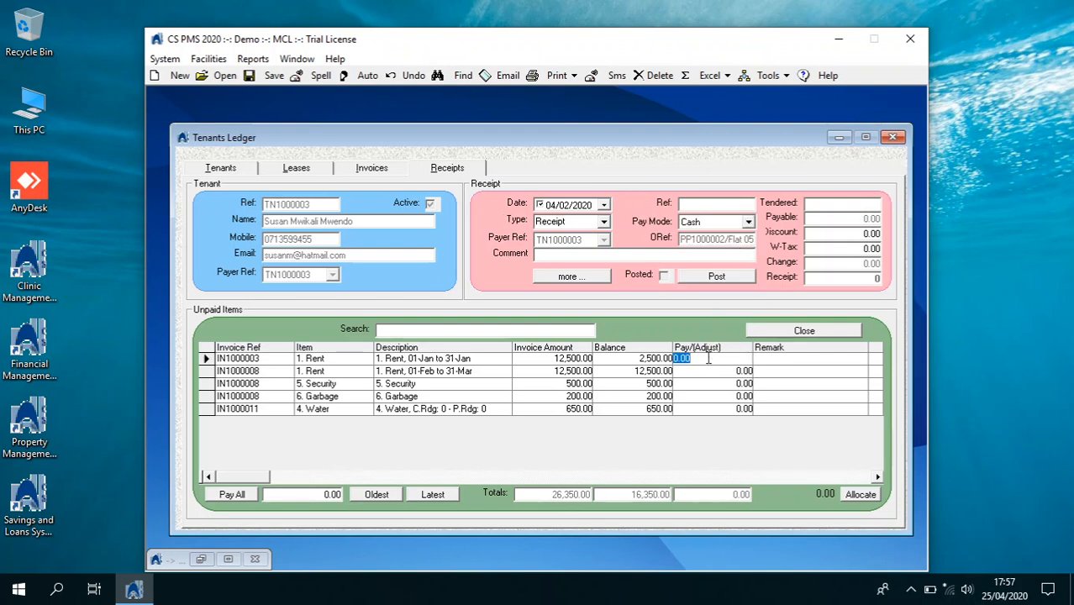
pyautogui.write('25')
pyautogui.press('Return')
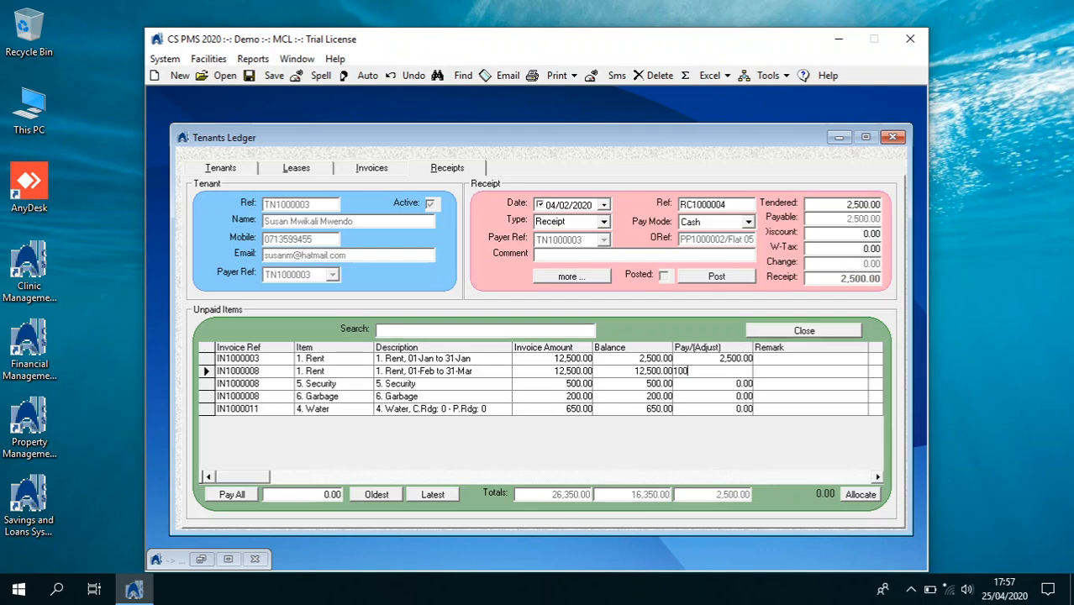
pyautogui.write('10,000')
pyautogui.press('Return')
pyautogui.click(715, 386)
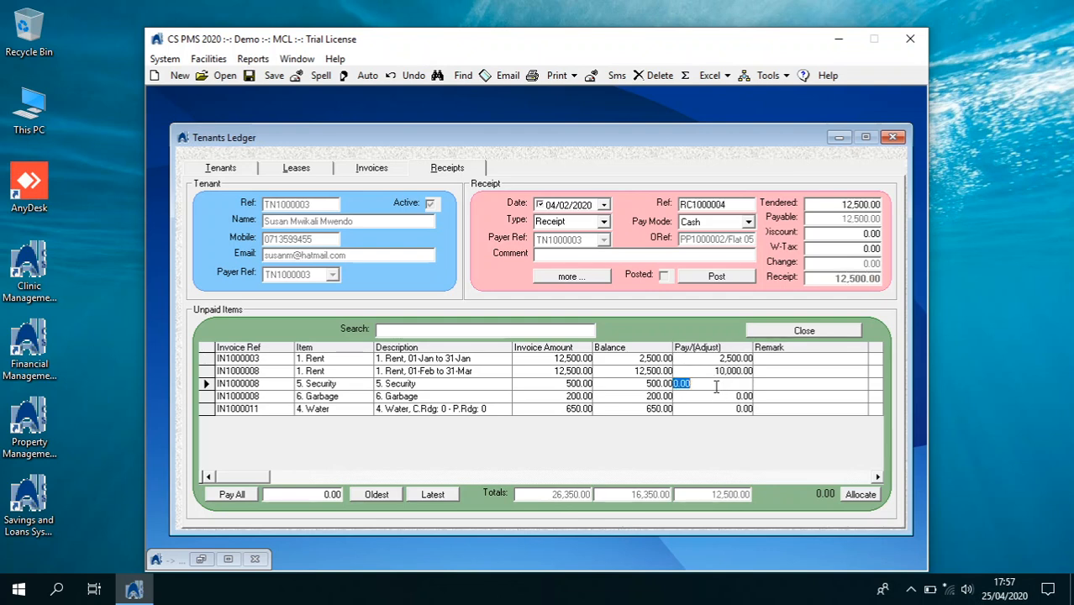
pyautogui.write('500')
pyautogui.press('Return')
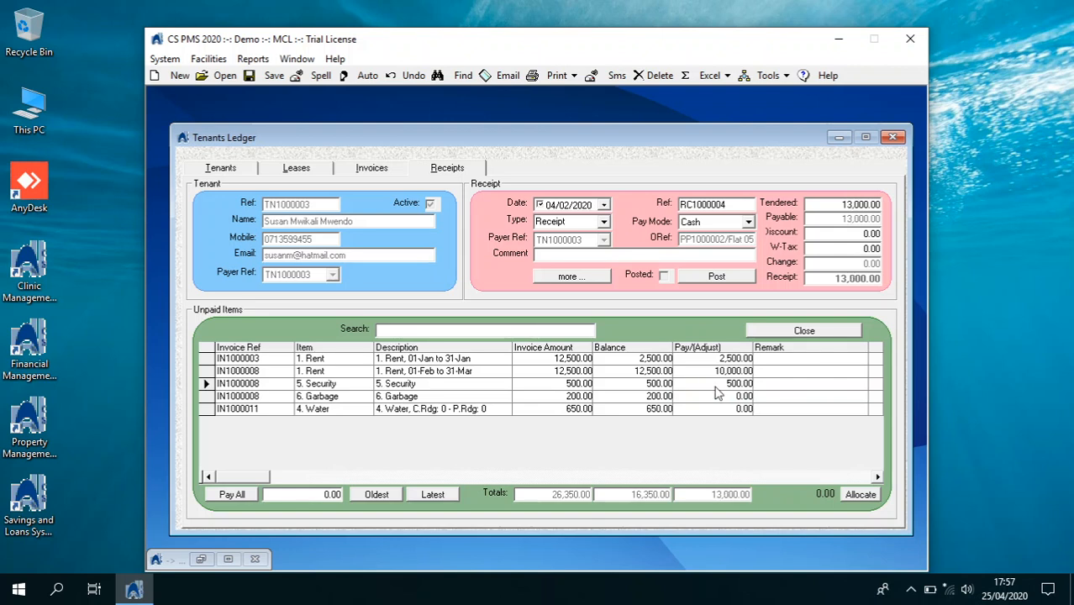
pyautogui.click(720, 396)
pyautogui.write('200.00')
pyautogui.click(725, 410)
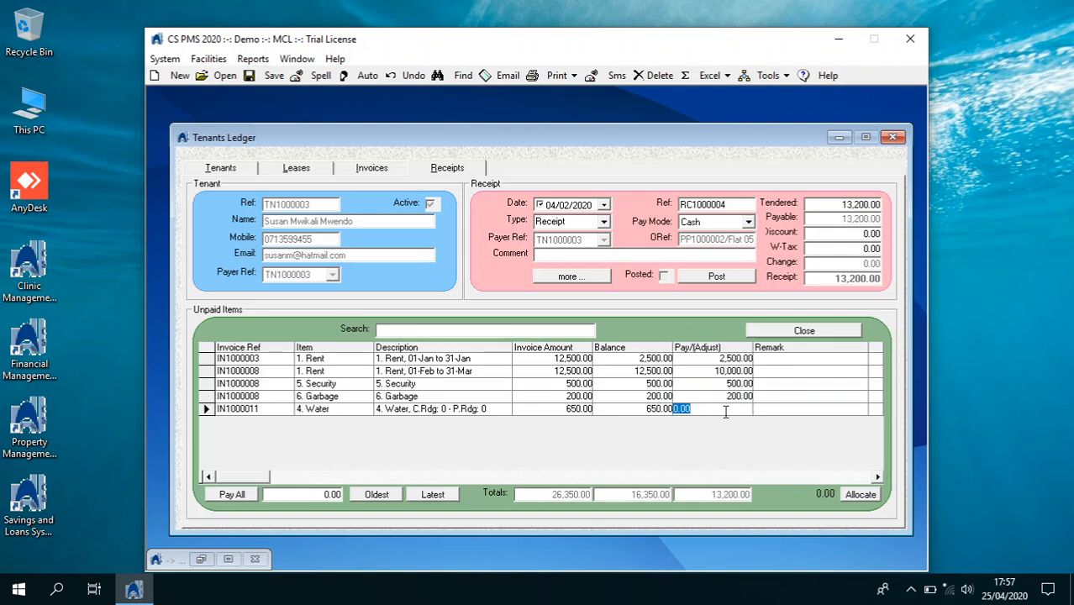
pyautogui.write('650')
pyautogui.press('Return')
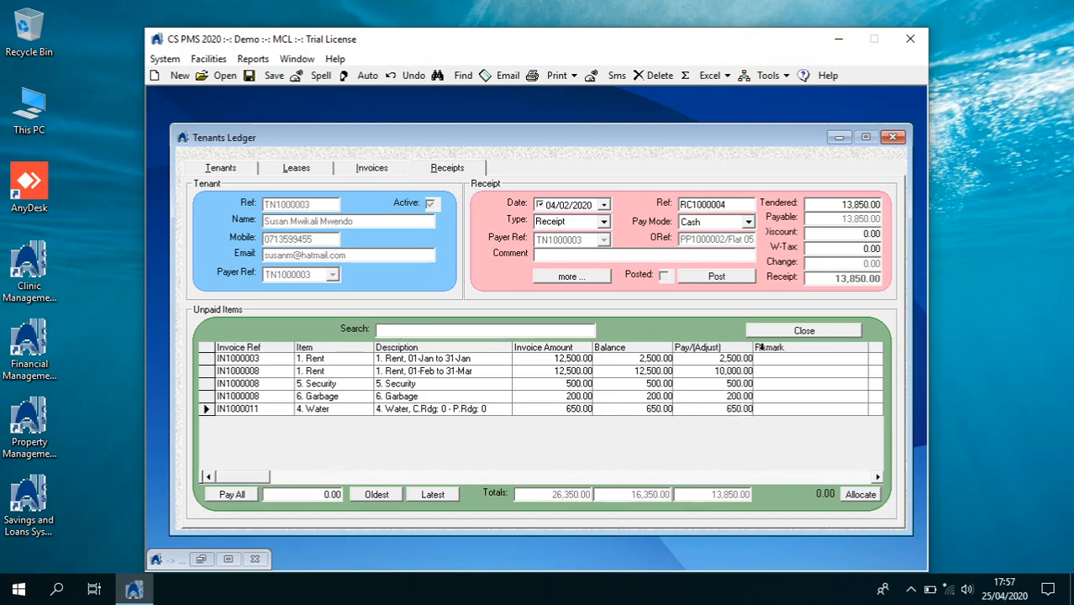
# Post the 13,850.00 receipt without printing and close the Tenants Ledger
pyautogui.click(723, 280)
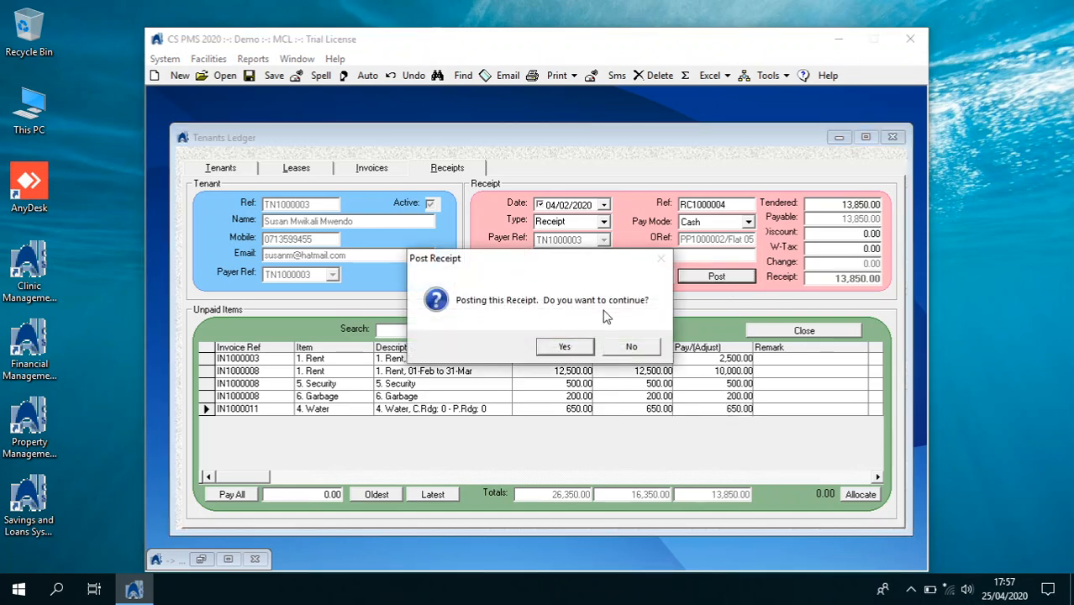
pyautogui.click(586, 347)
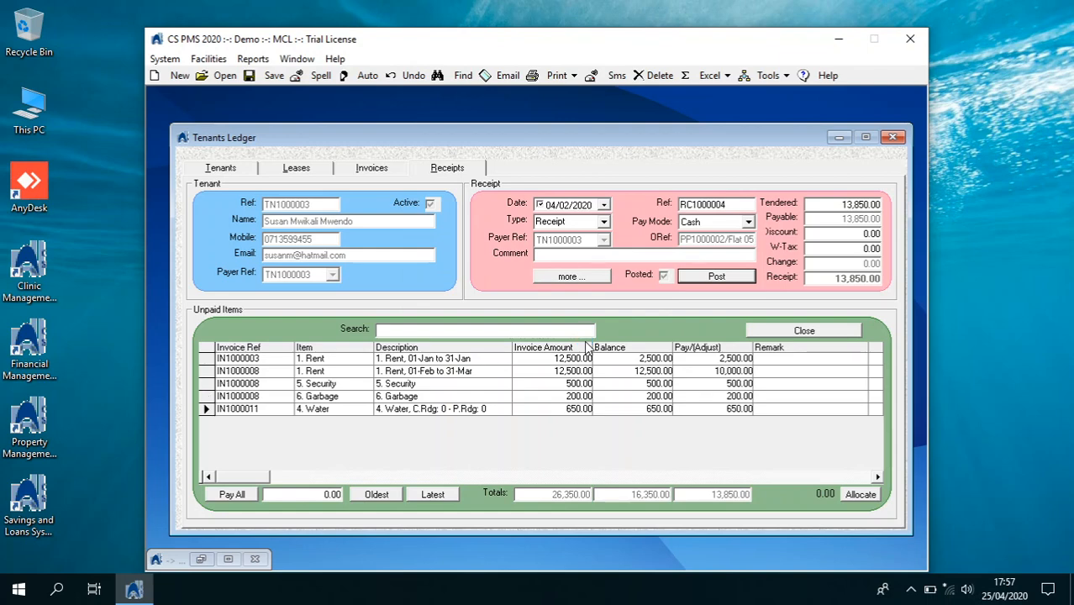
pyautogui.click(588, 348)
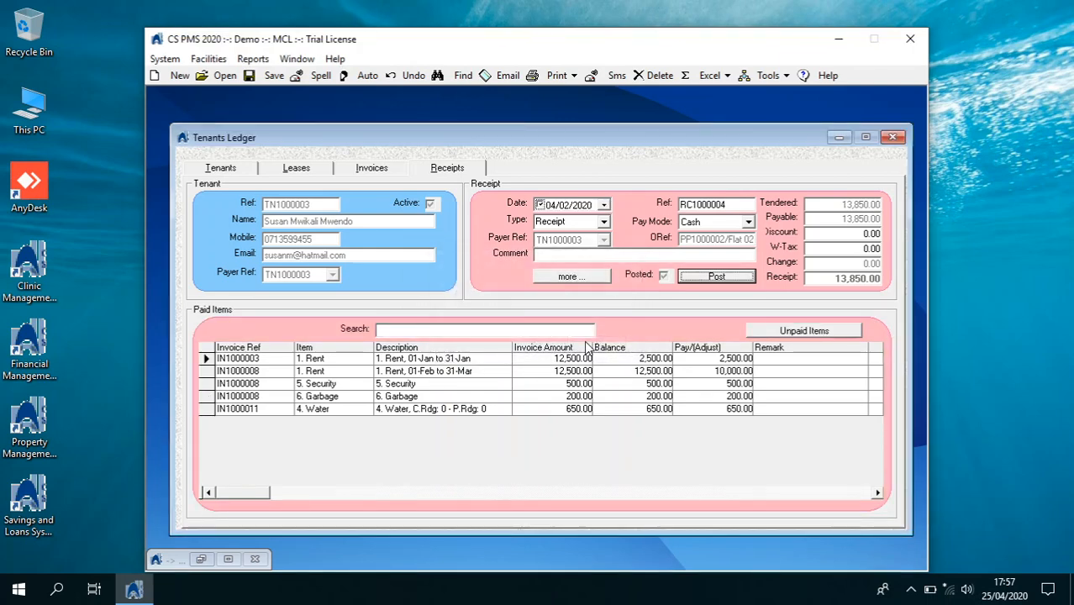
pyautogui.click(894, 137)
# Load Kimoli House from Vacant Properties into the Property Ledger
pyautogui.click(164, 58)
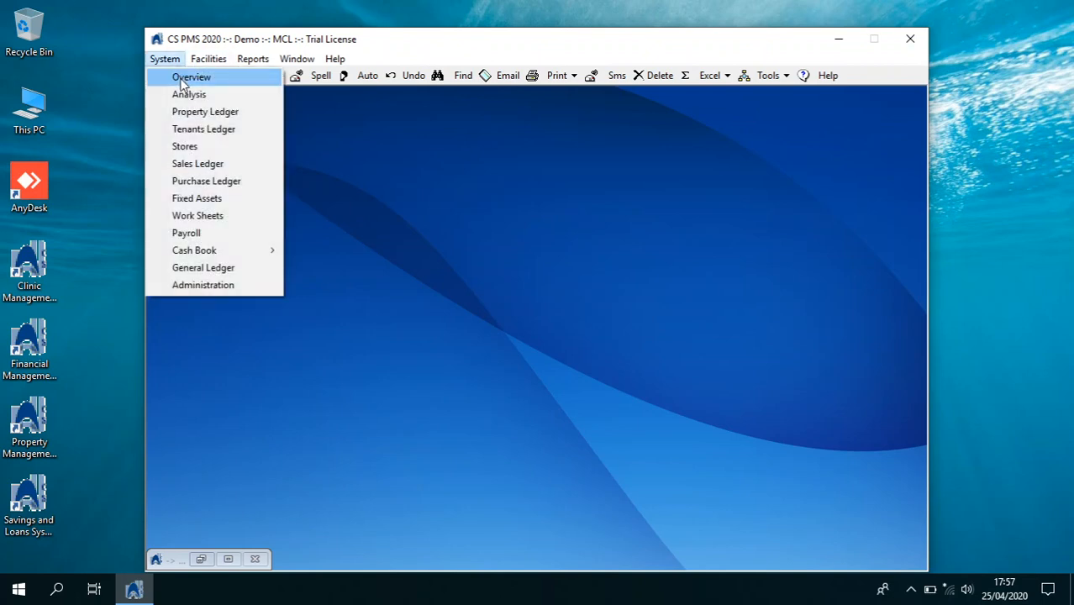
pyautogui.click(190, 115)
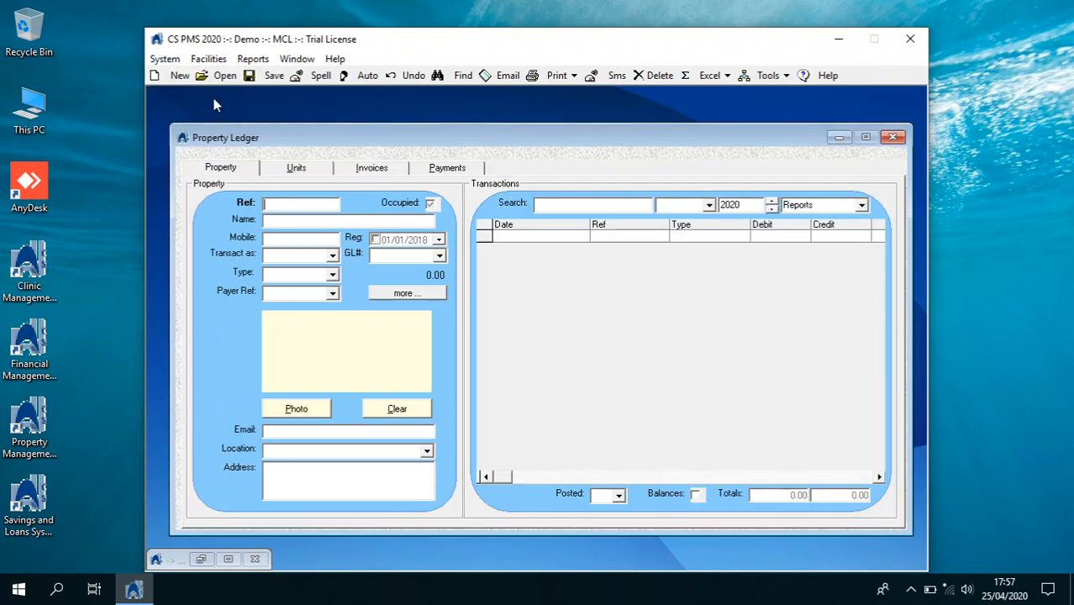
pyautogui.click(217, 77)
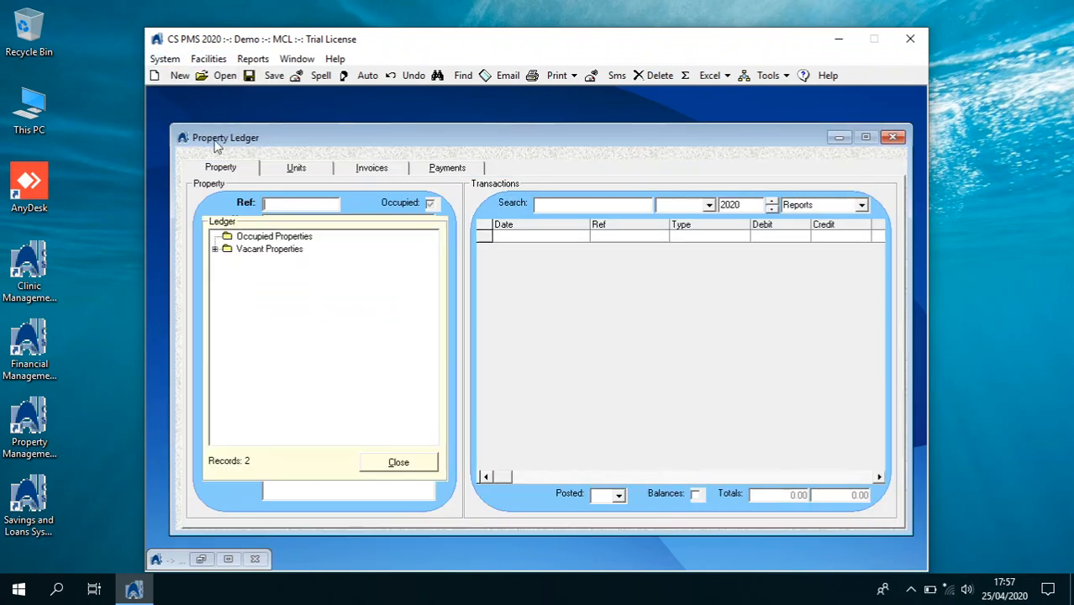
pyautogui.click(215, 250)
pyautogui.click(237, 274)
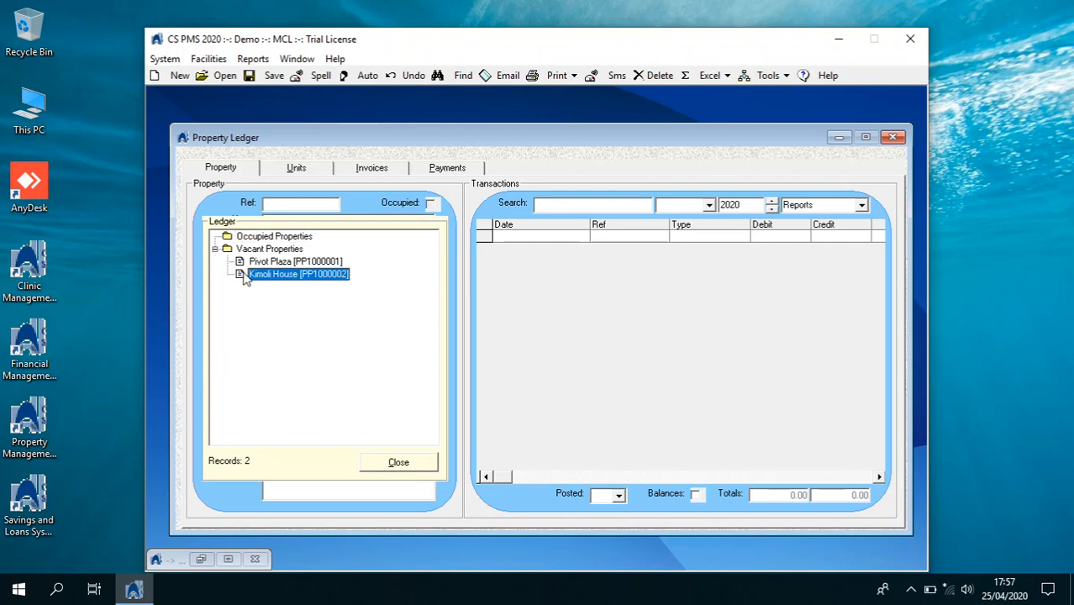
pyautogui.click(423, 467)
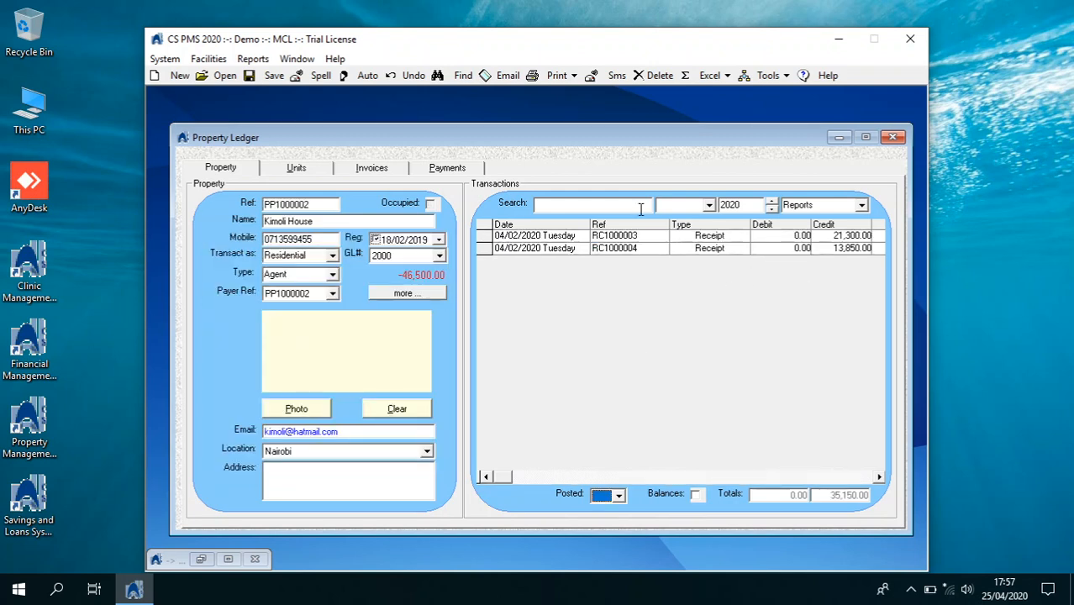
# Preview the Kimoli House statement closing at (46,500.00), then close the preview
pyautogui.click(573, 77)
pyautogui.click(565, 95)
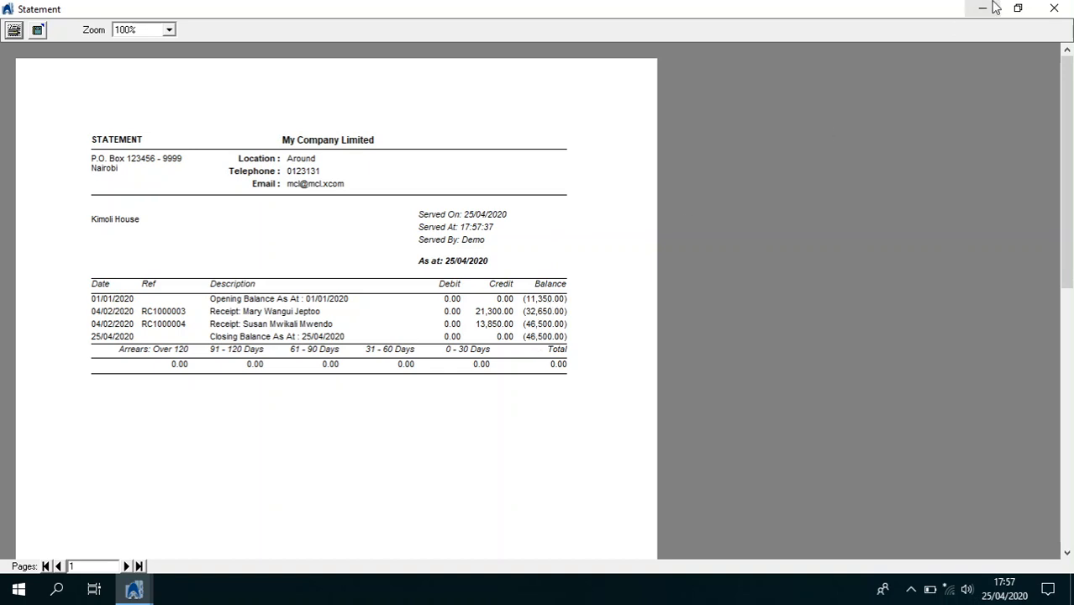
pyautogui.click(1053, 9)
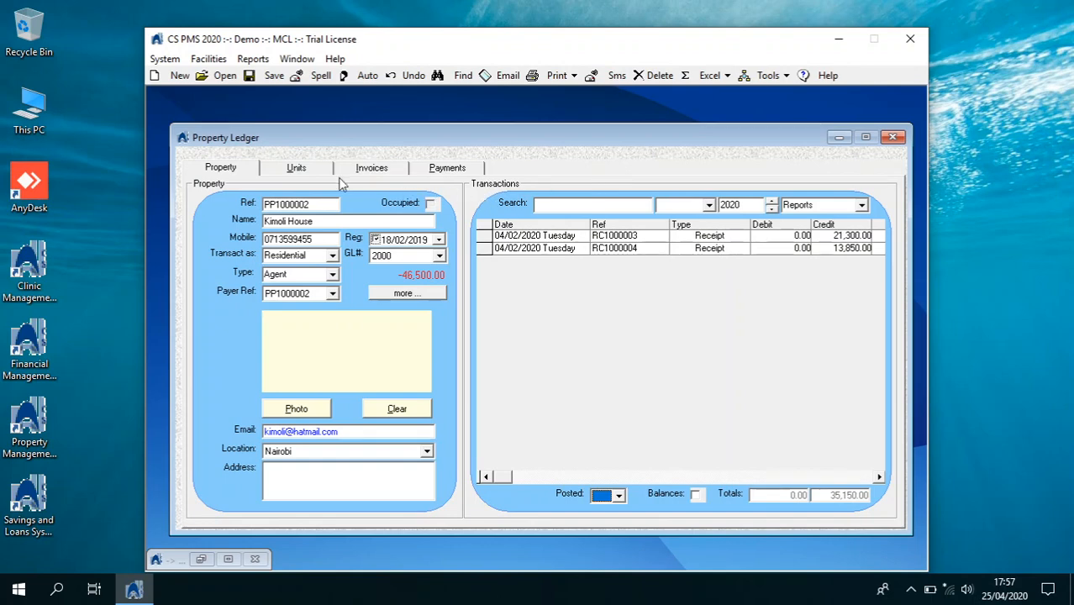
pyautogui.click(320, 176)
# Start a new Kimoli House property invoice dated 07/02/2020
pyautogui.click(315, 174)
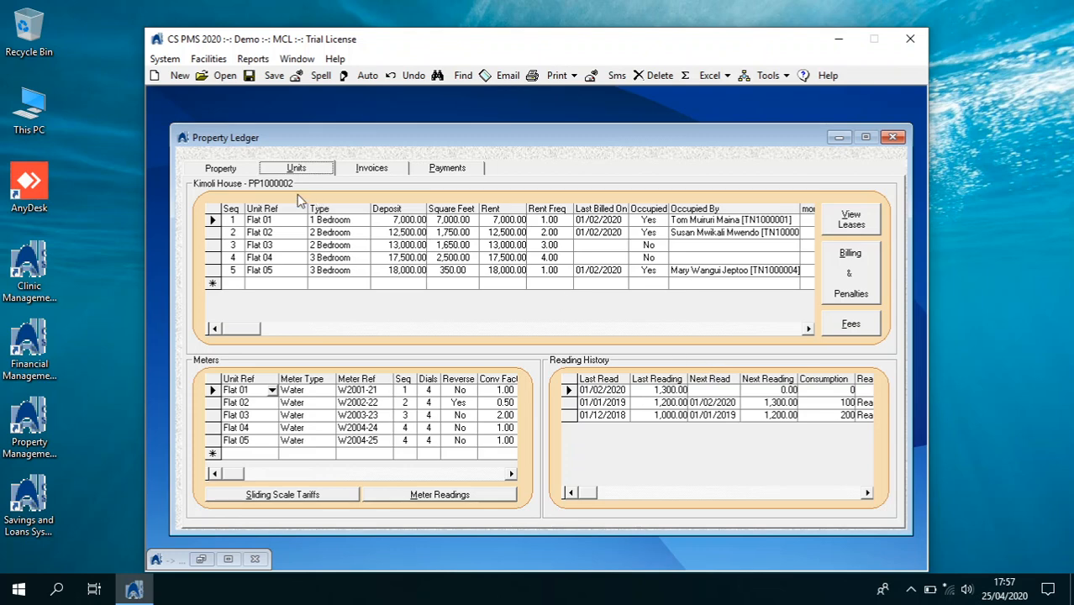
pyautogui.click(376, 171)
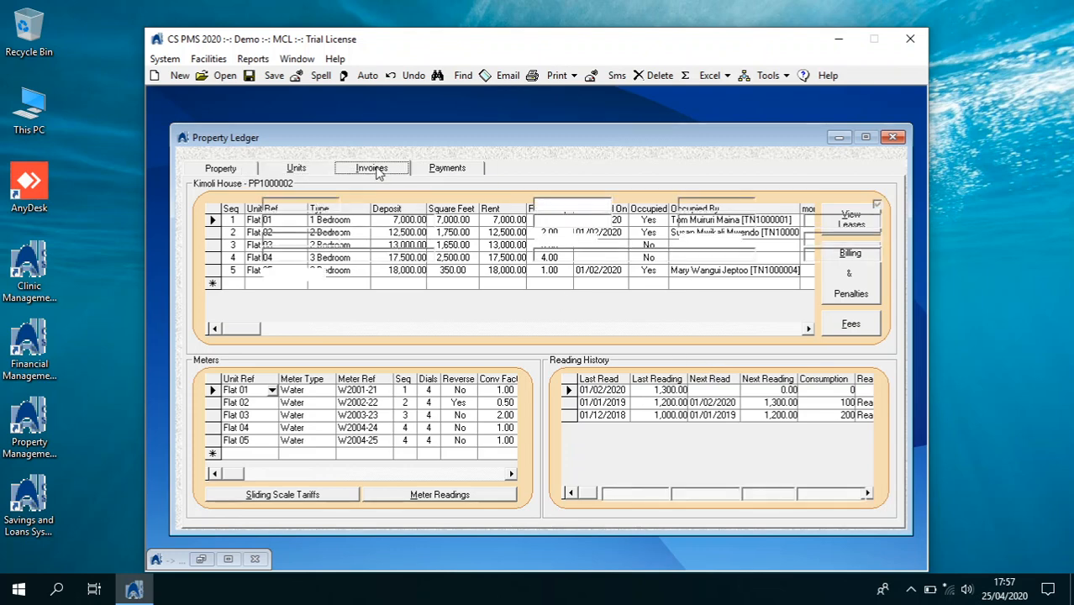
pyautogui.click(176, 77)
pyautogui.click(603, 206)
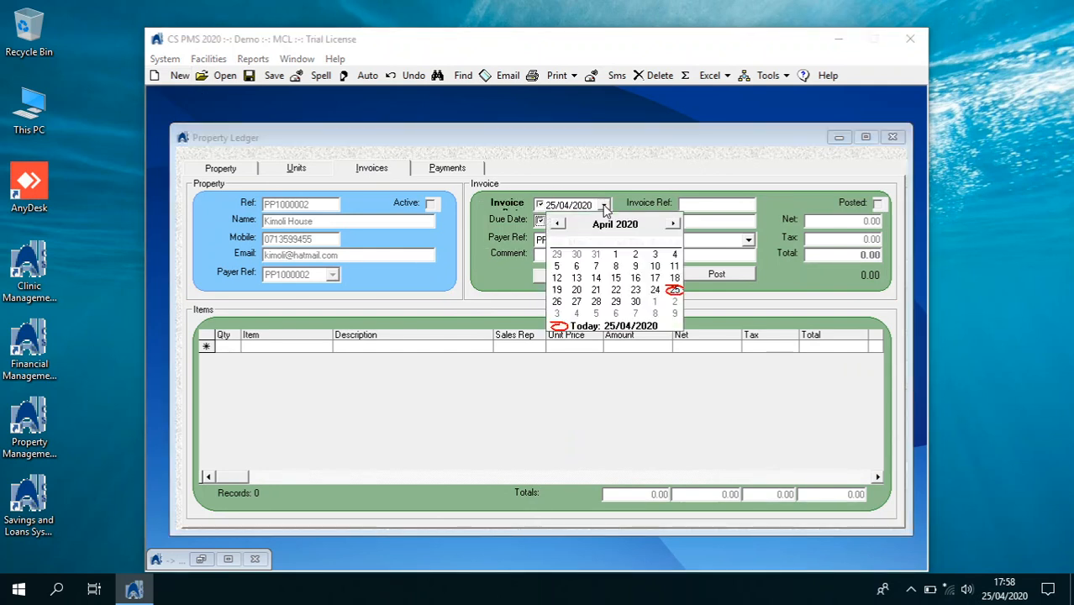
pyautogui.click(558, 224)
pyautogui.click(558, 225)
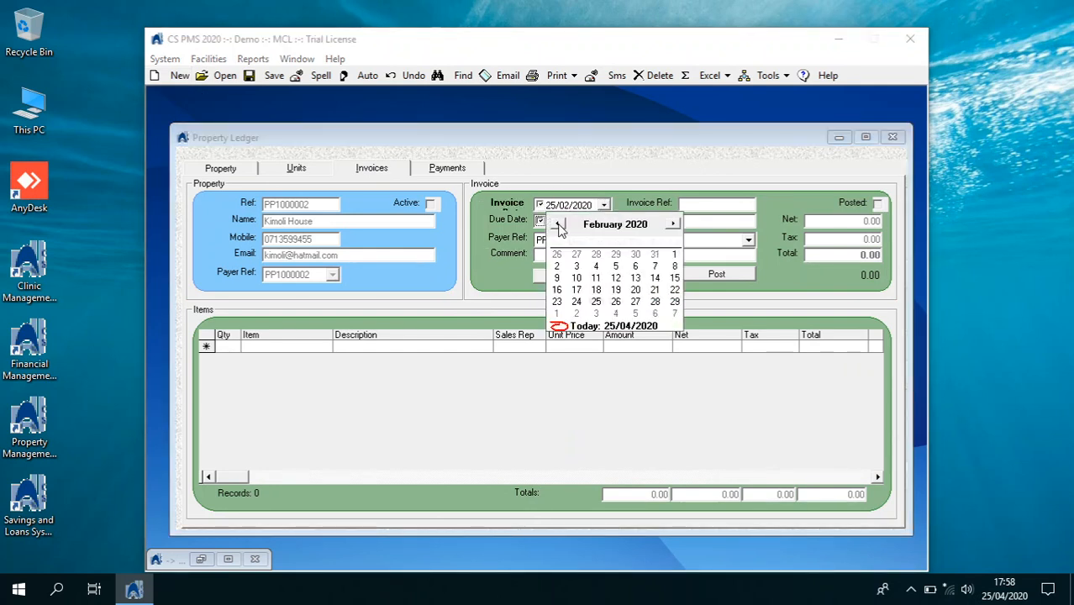
pyautogui.click(653, 266)
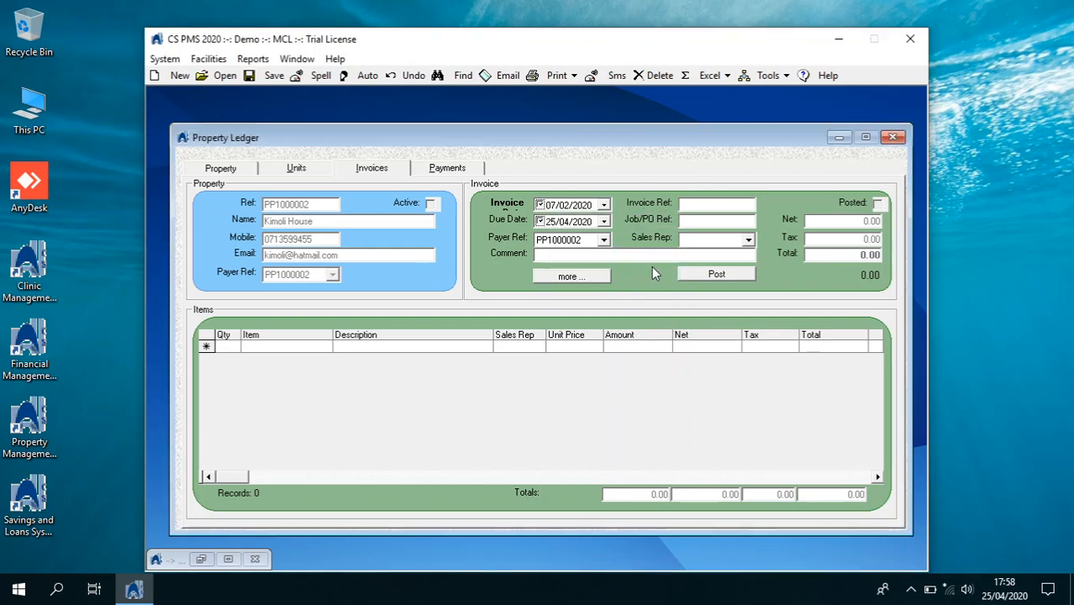
# Add an Agents - Commissions item priced at 10,000.00
pyautogui.click(234, 348)
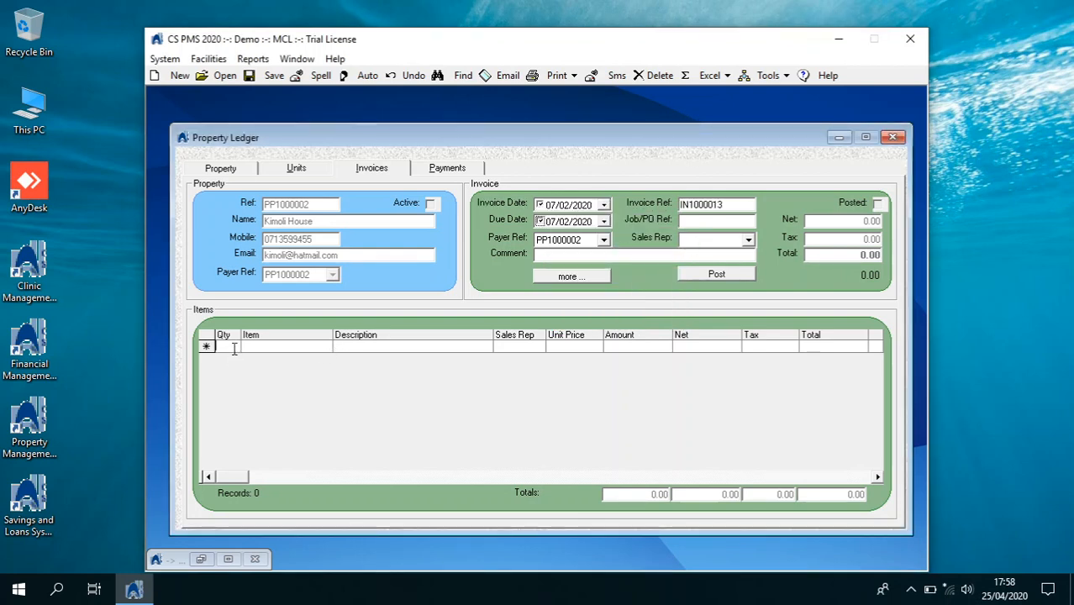
pyautogui.click(176, 76)
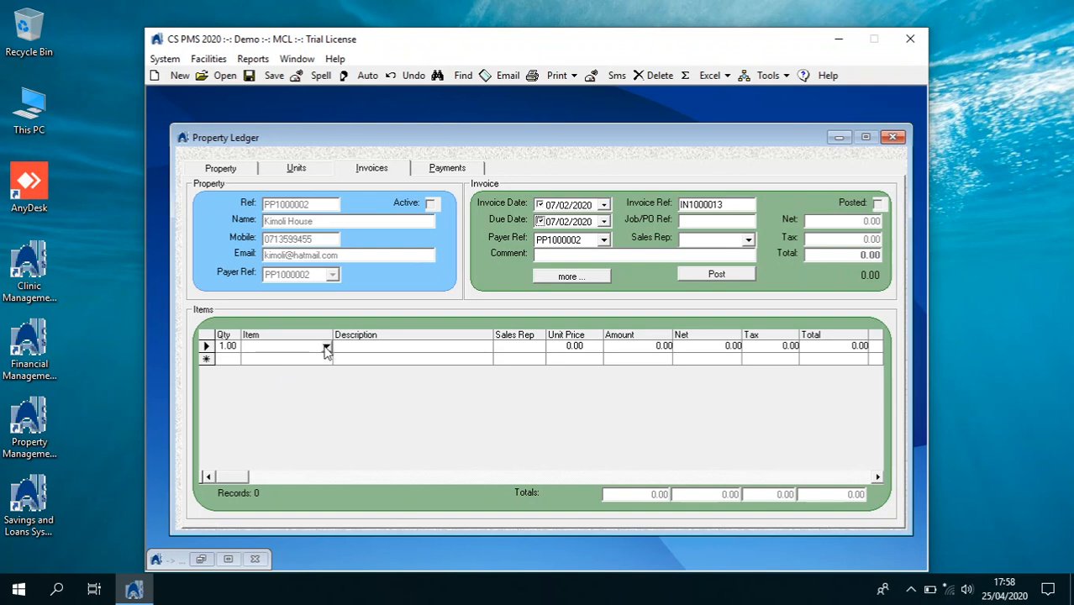
pyautogui.click(326, 347)
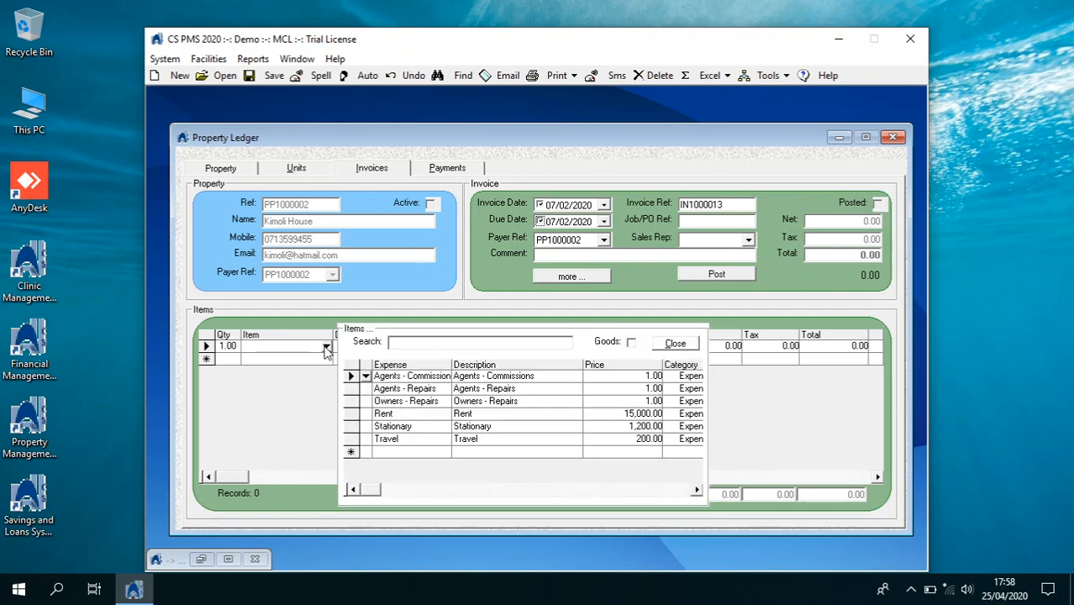
pyautogui.doubleClick(366, 381)
pyautogui.click(675, 343)
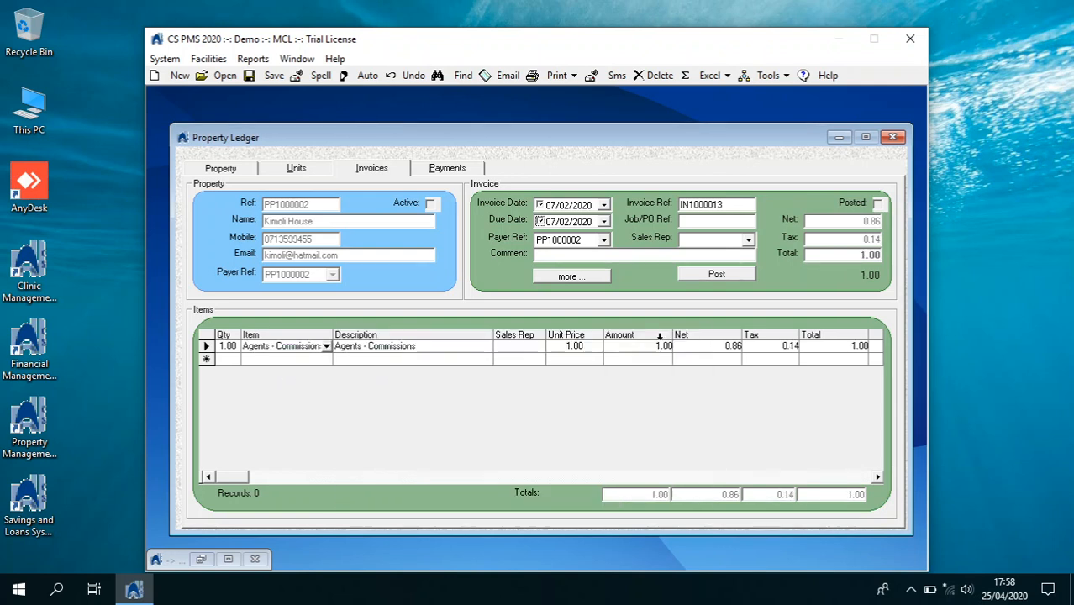
pyautogui.click(581, 348)
pyautogui.write('1')
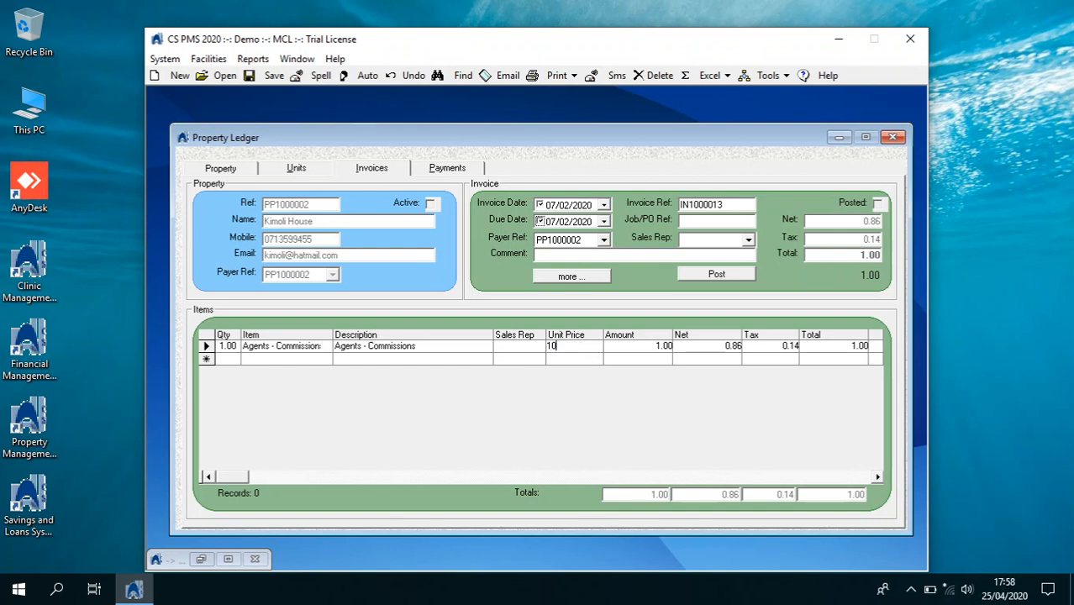
pyautogui.press('Return')
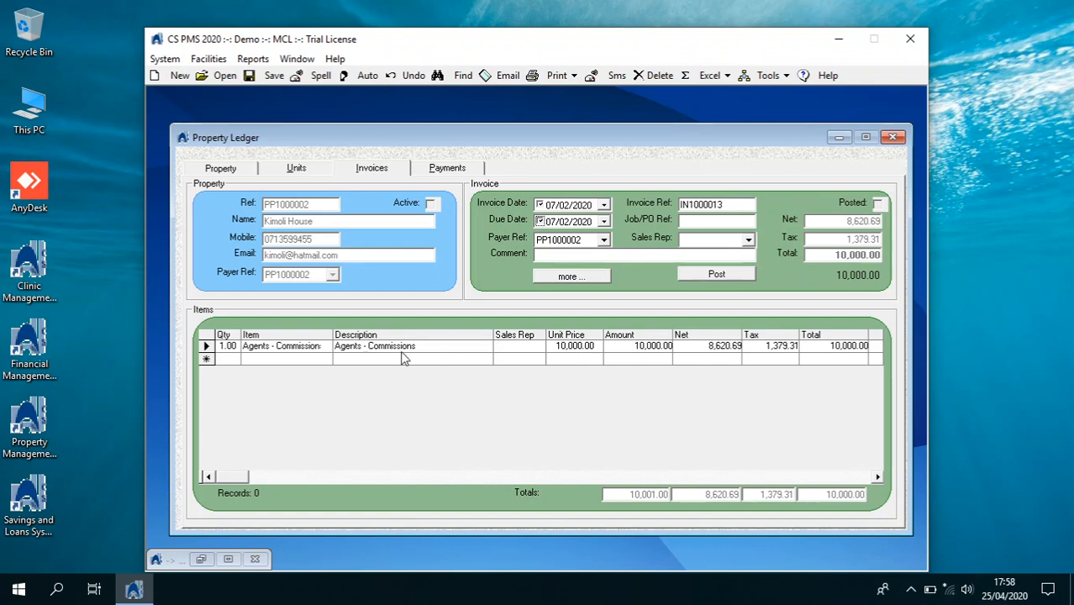
# Add an Agents - Repairs item priced at 15,000.00
pyautogui.click(320, 363)
pyautogui.click(325, 358)
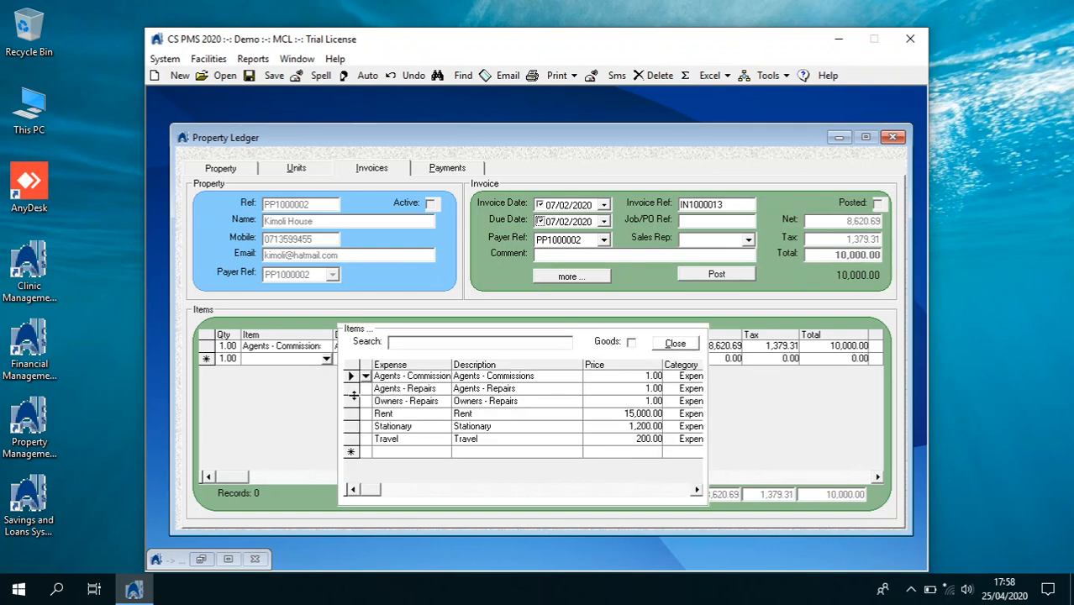
pyautogui.click(366, 388)
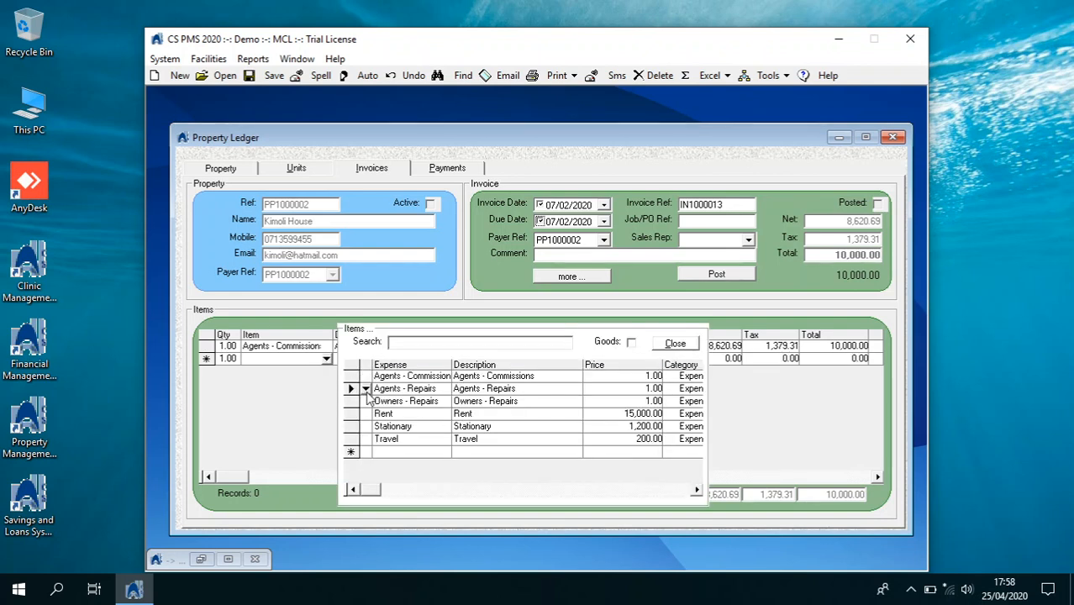
pyautogui.click(669, 352)
pyautogui.click(588, 358)
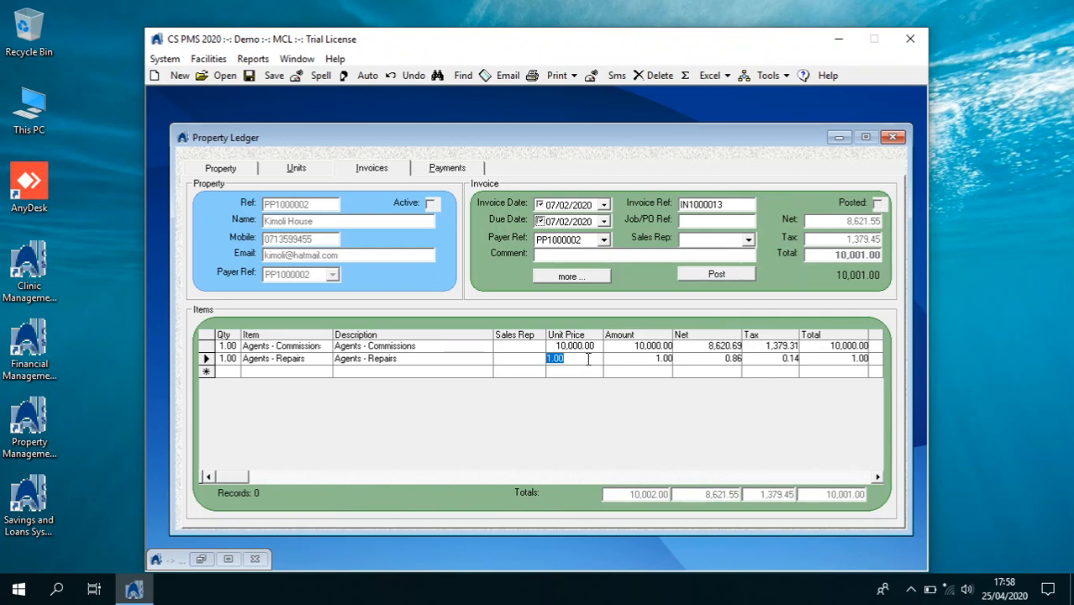
pyautogui.write('15000')
pyautogui.press('Return')
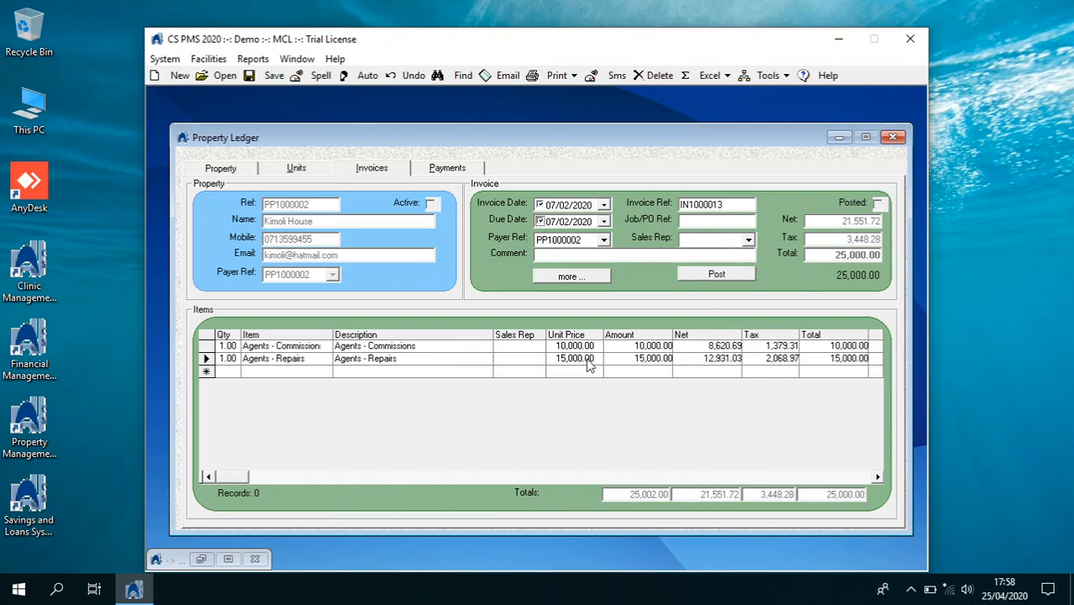
pyautogui.click(588, 345)
# Post invoice IN1000013 totalling 25,000.00 and dismiss the confirmation
pyautogui.click(710, 277)
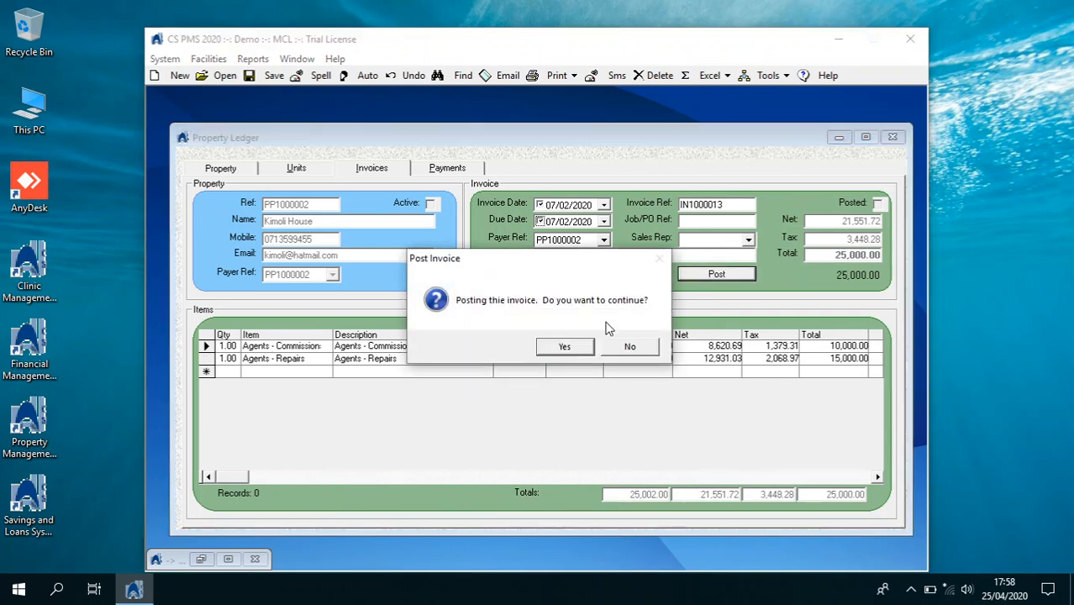
pyautogui.click(588, 346)
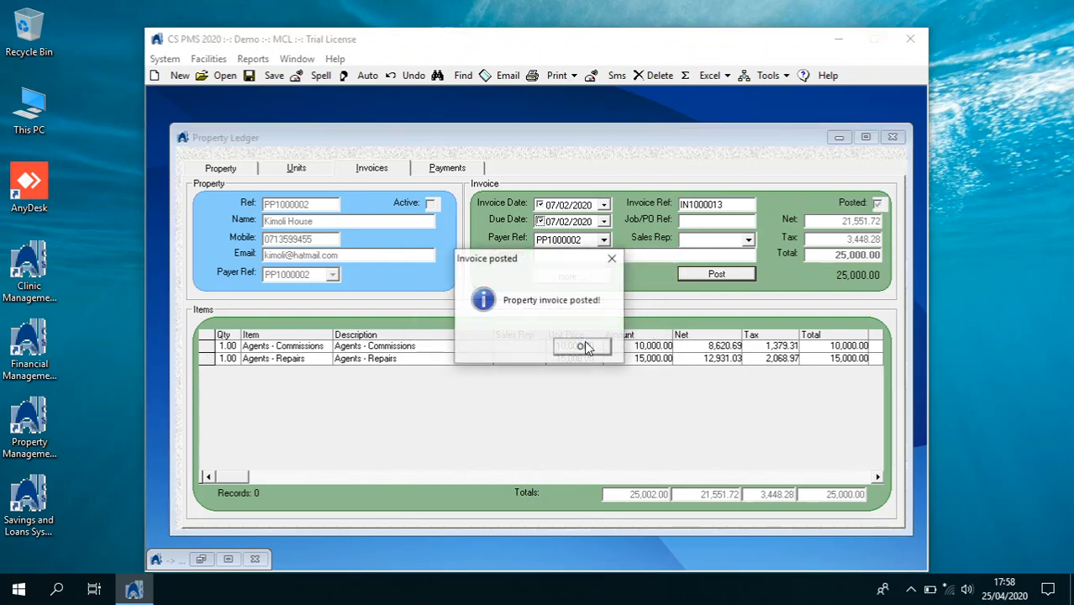
pyautogui.click(587, 345)
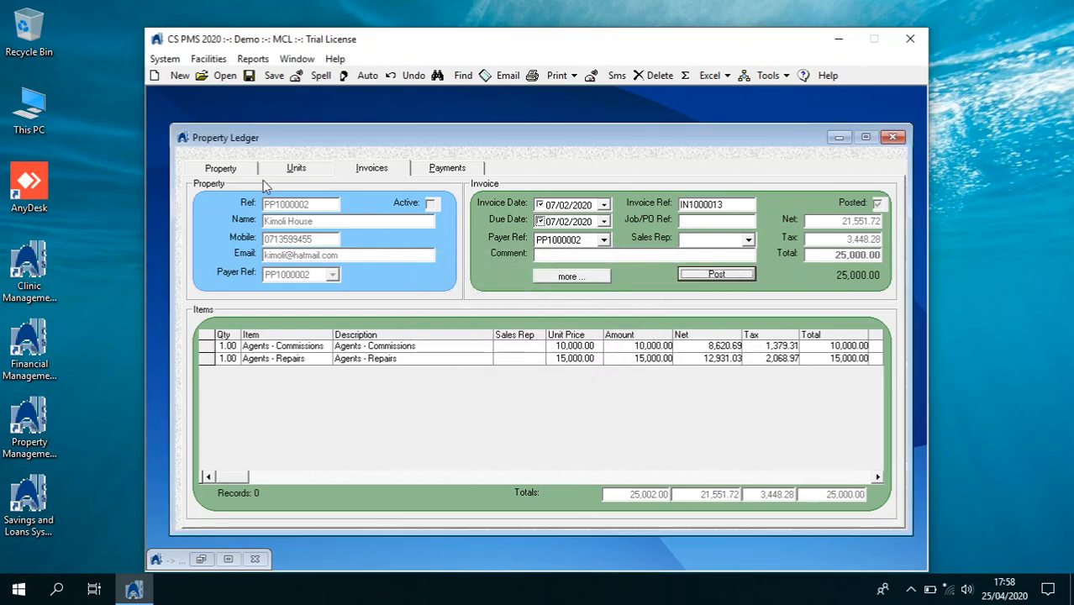
# Preview the Kimoli House statement showing invoice IN1000013 and the (21,500.00) balance
pyautogui.click(234, 167)
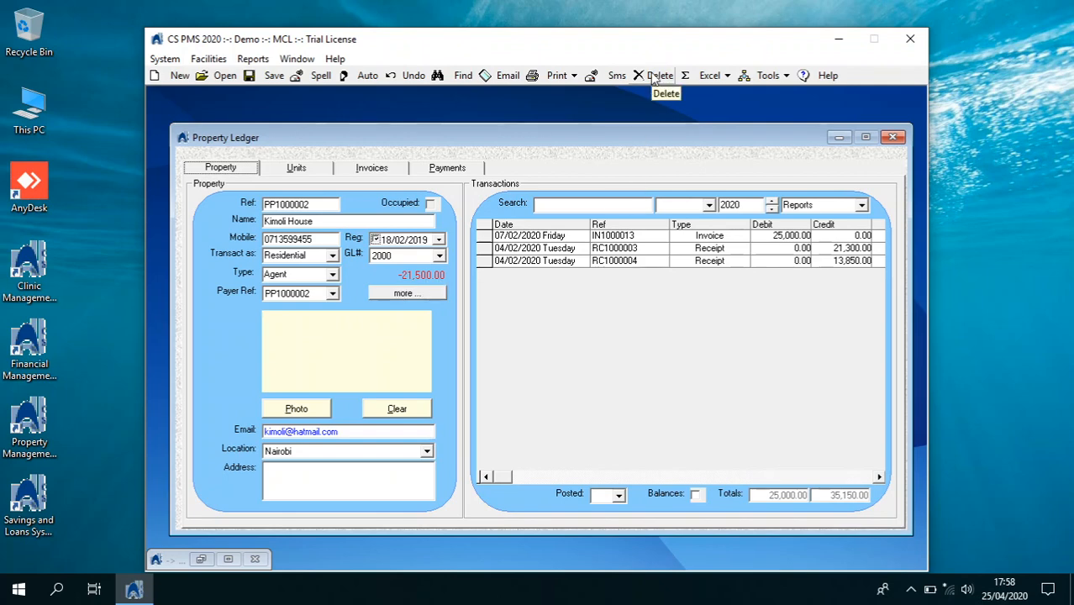
pyautogui.click(574, 75)
pyautogui.click(574, 97)
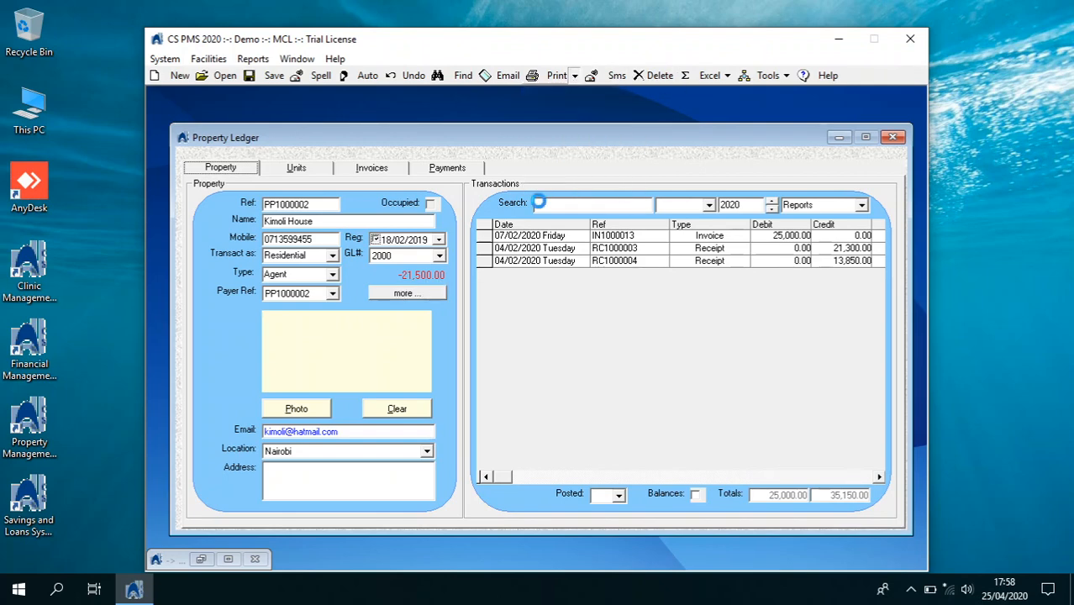
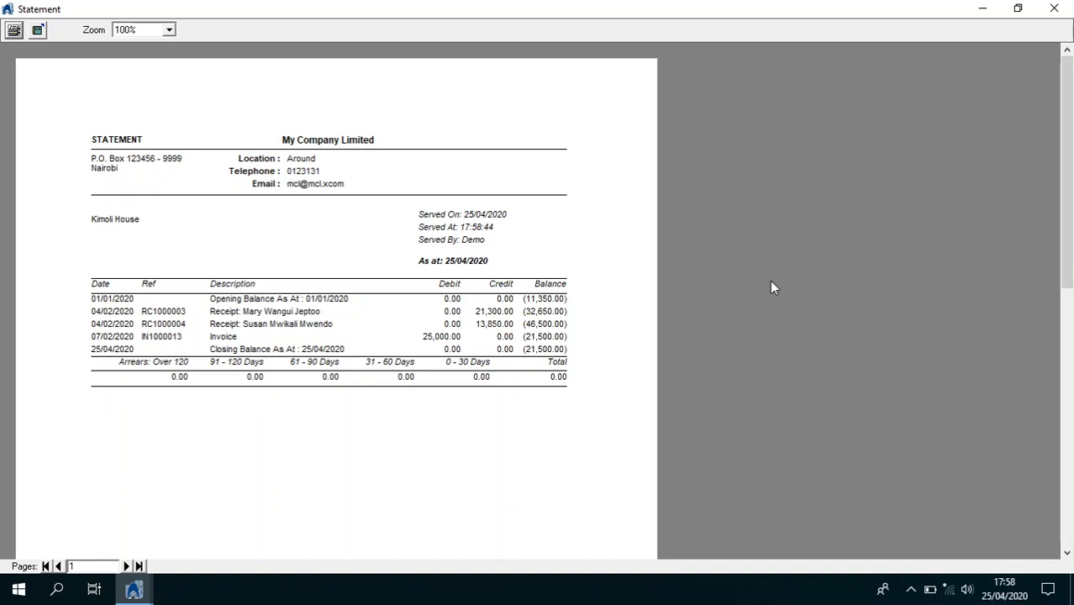
# Close the Kimoli House statement preview and switch between the Property and Payments tabs of its ledger
pyautogui.click(1054, 8)
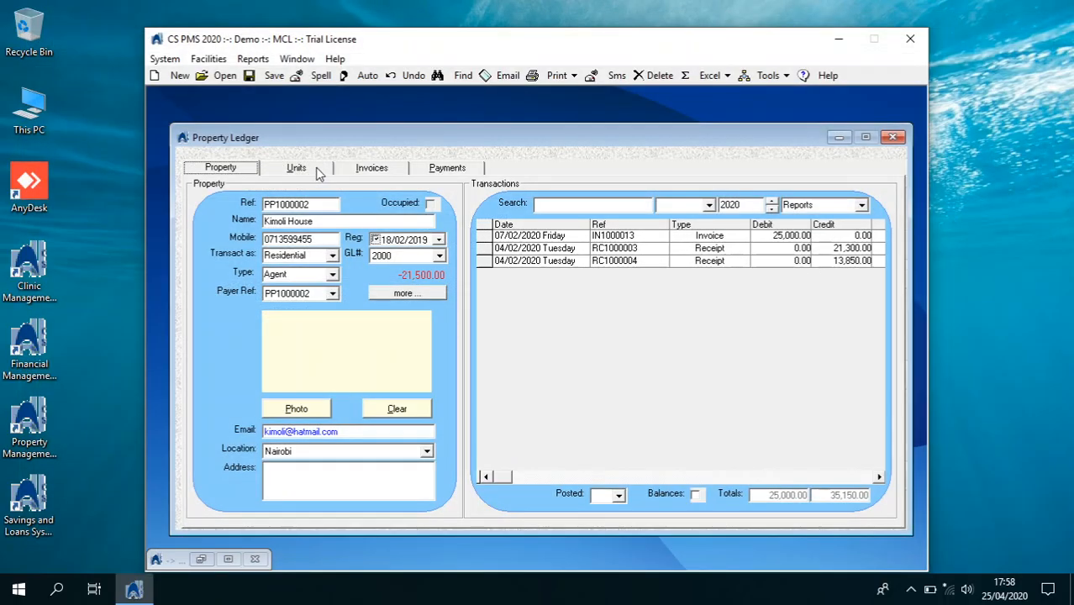
pyautogui.click(449, 169)
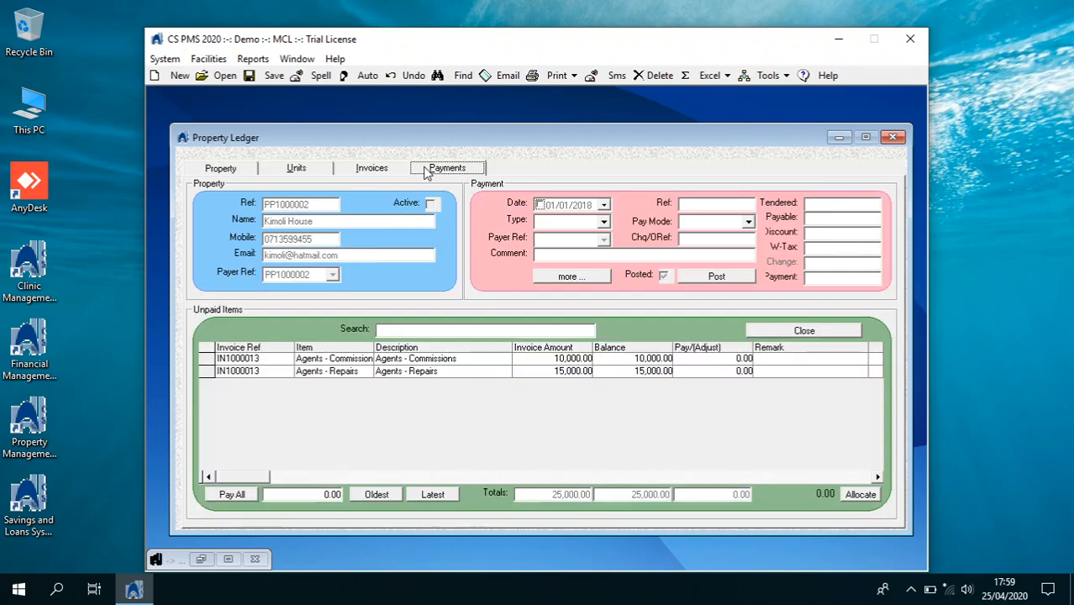
pyautogui.click(252, 171)
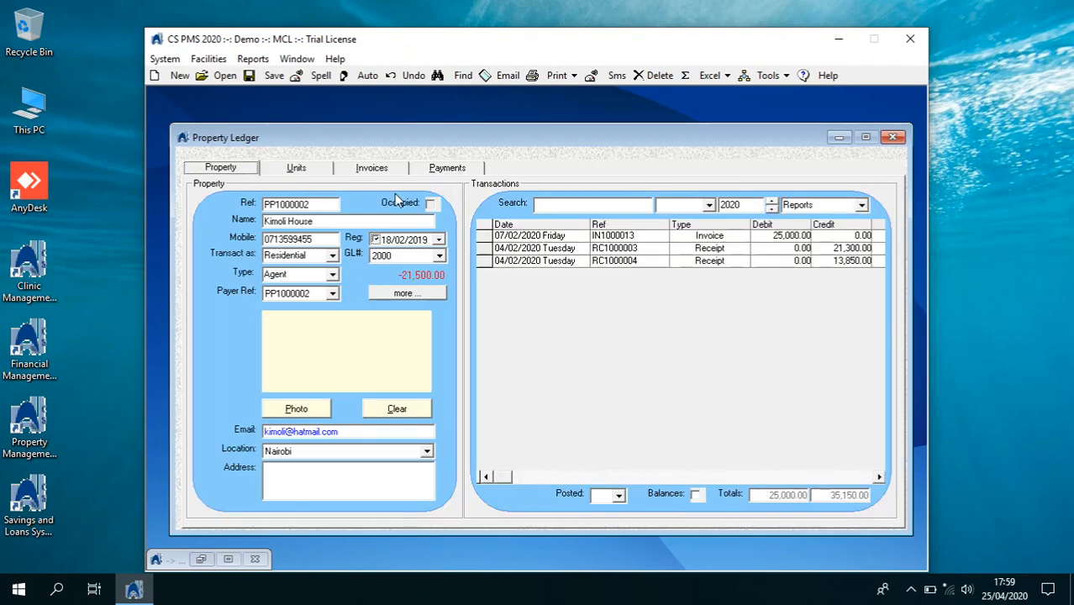
pyautogui.click(443, 172)
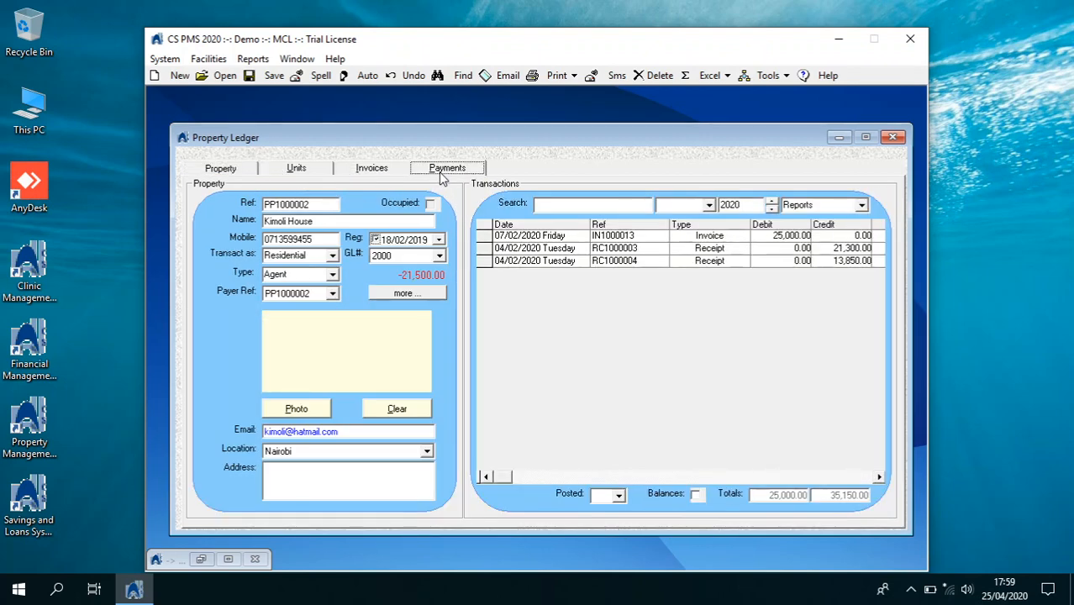
# Start a new Kimoli House payment dated 10/02/2020, type Payment, Bank mode, with a cheque reference
pyautogui.click(156, 76)
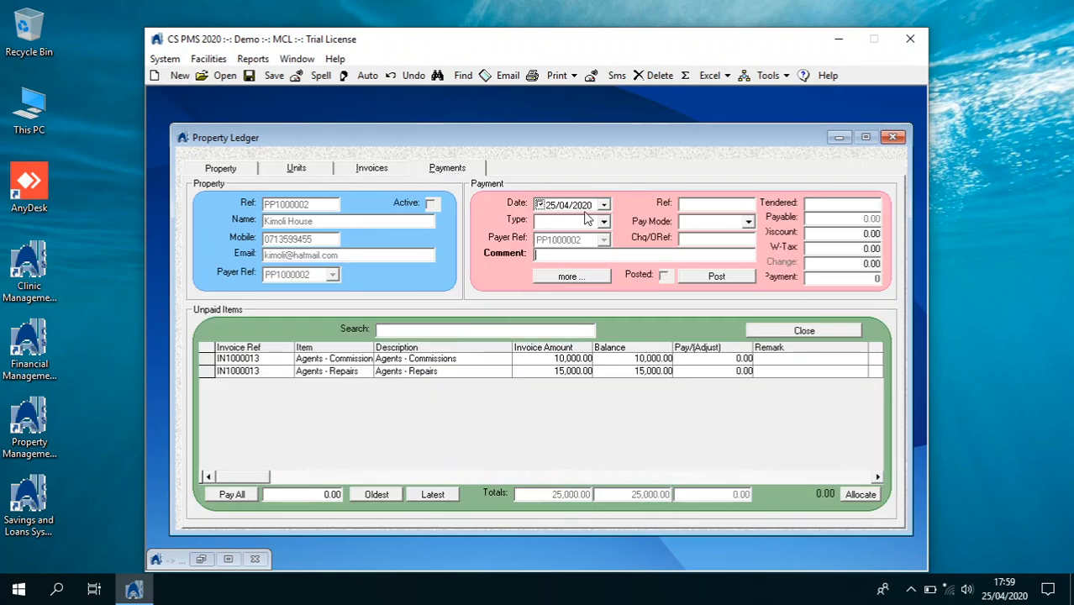
pyautogui.click(604, 206)
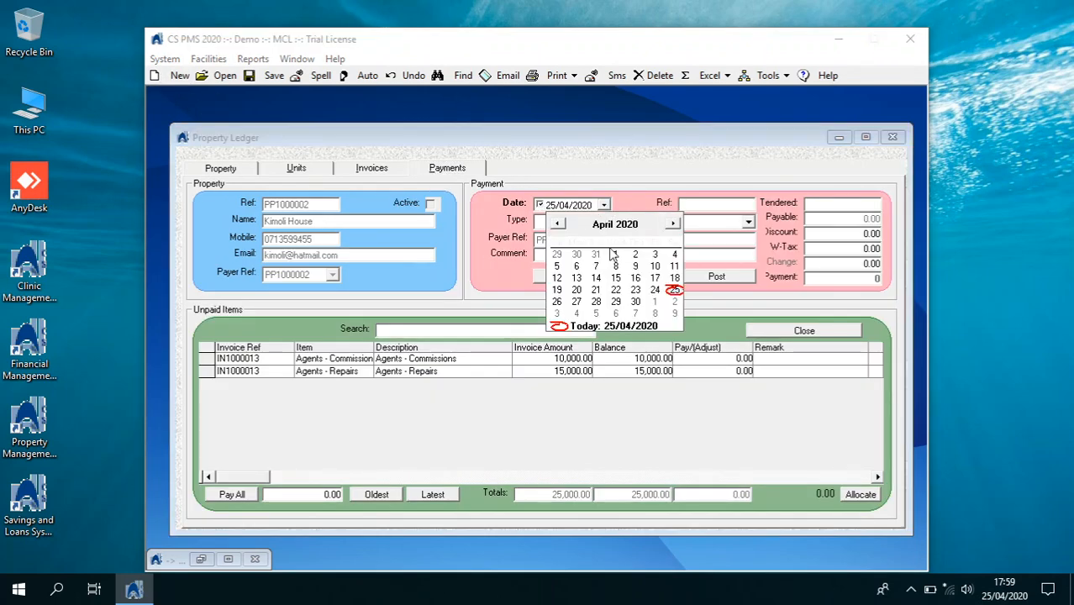
pyautogui.click(557, 224)
pyautogui.click(557, 225)
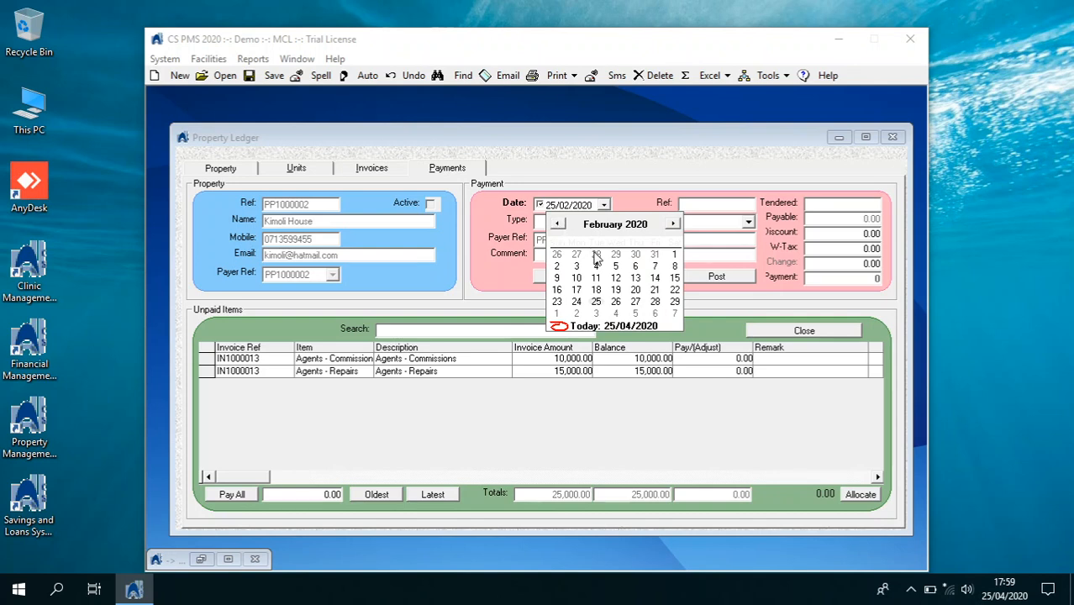
pyautogui.click(577, 278)
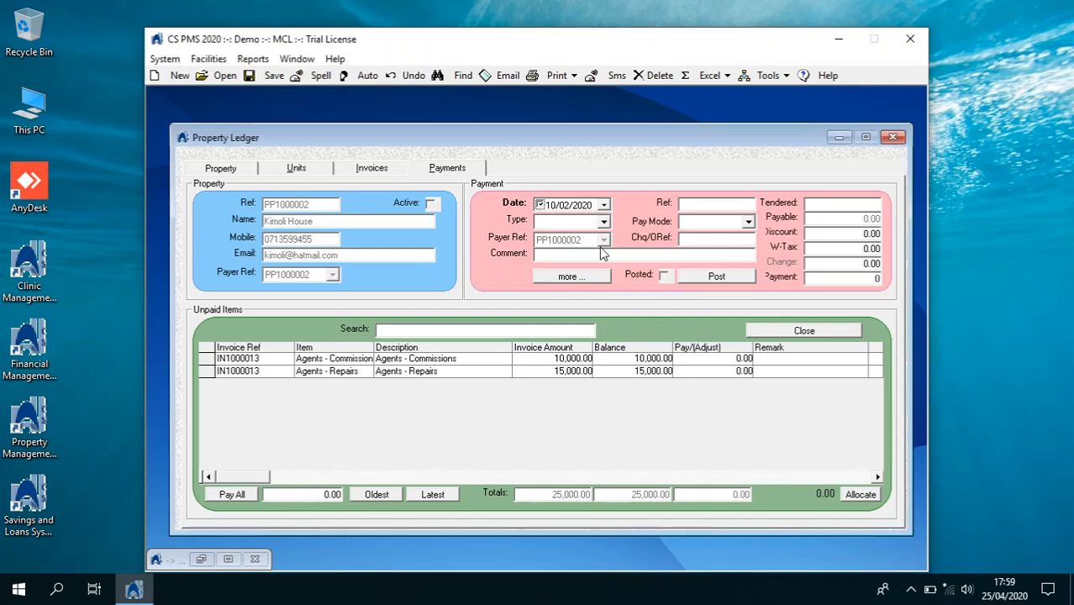
pyautogui.click(603, 221)
pyautogui.click(580, 236)
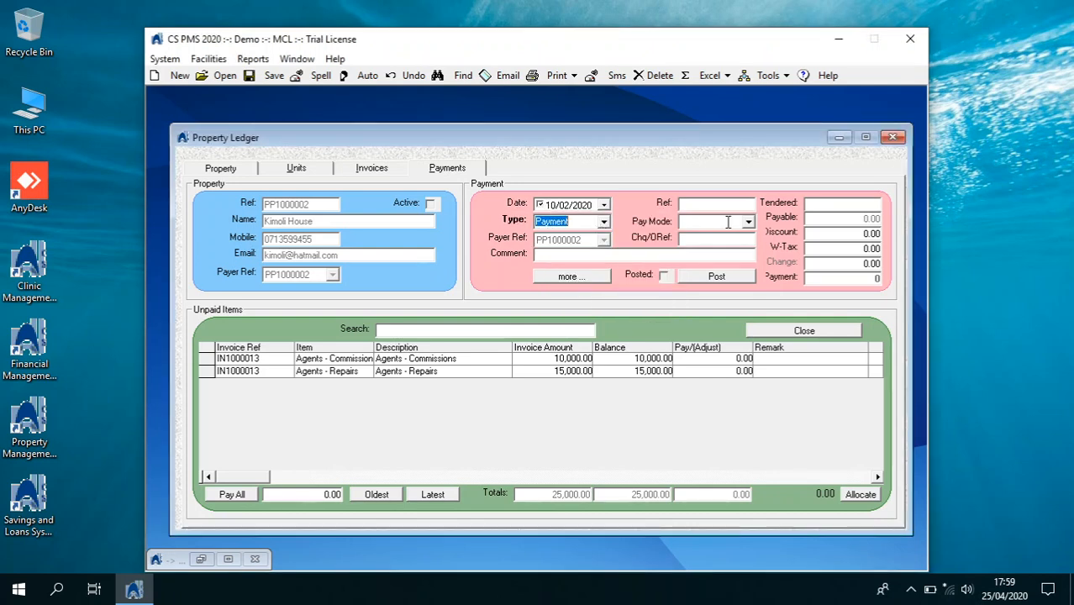
pyautogui.click(748, 223)
pyautogui.click(736, 234)
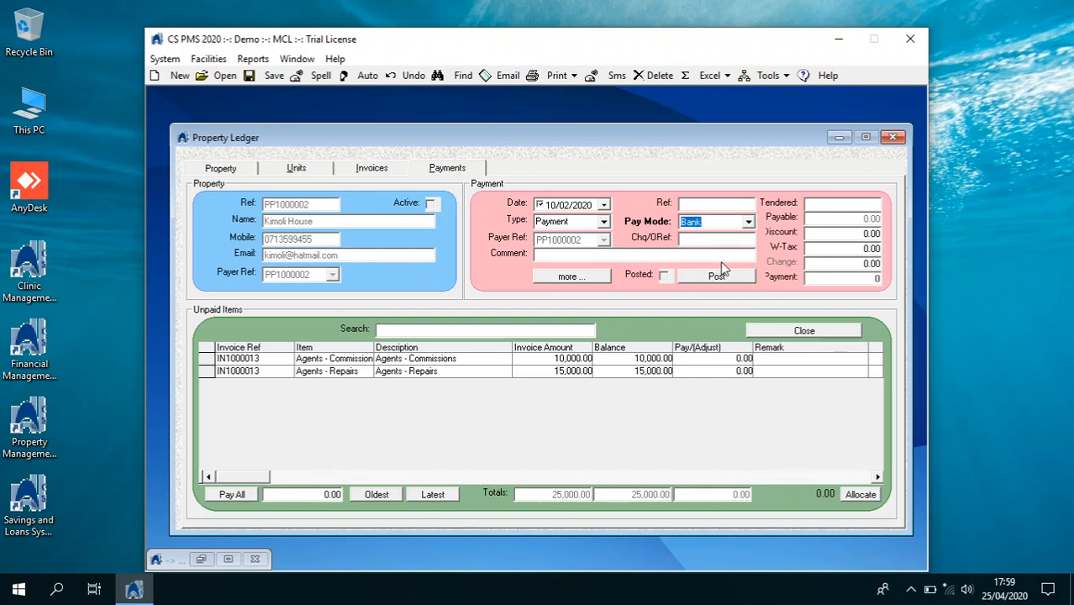
pyautogui.click(705, 237)
pyautogui.click(822, 204)
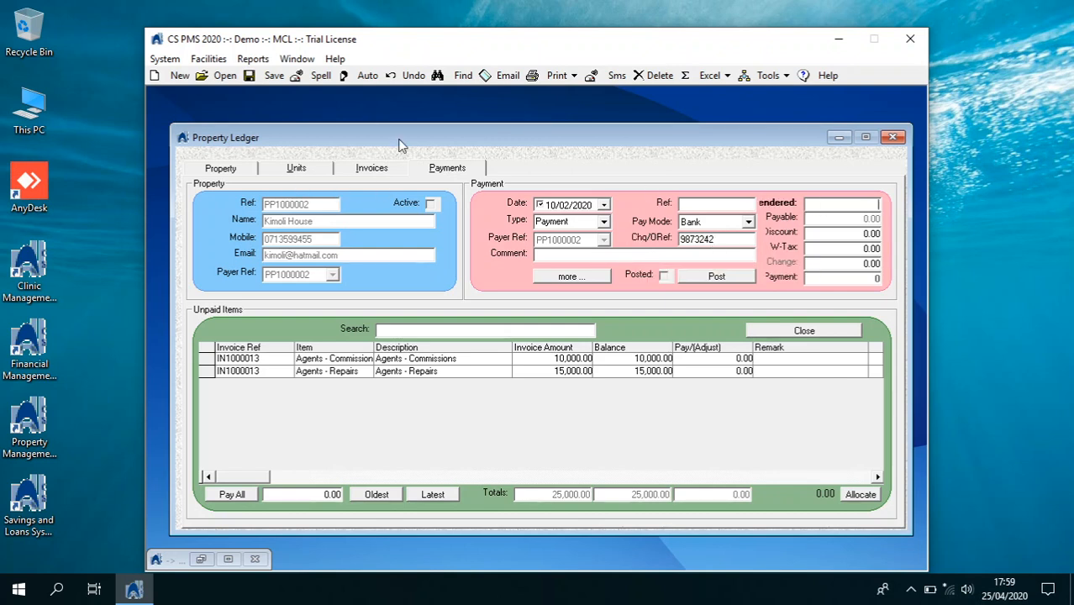
# Save the payment and correct its tendered amount to 21,500
pyautogui.click(277, 75)
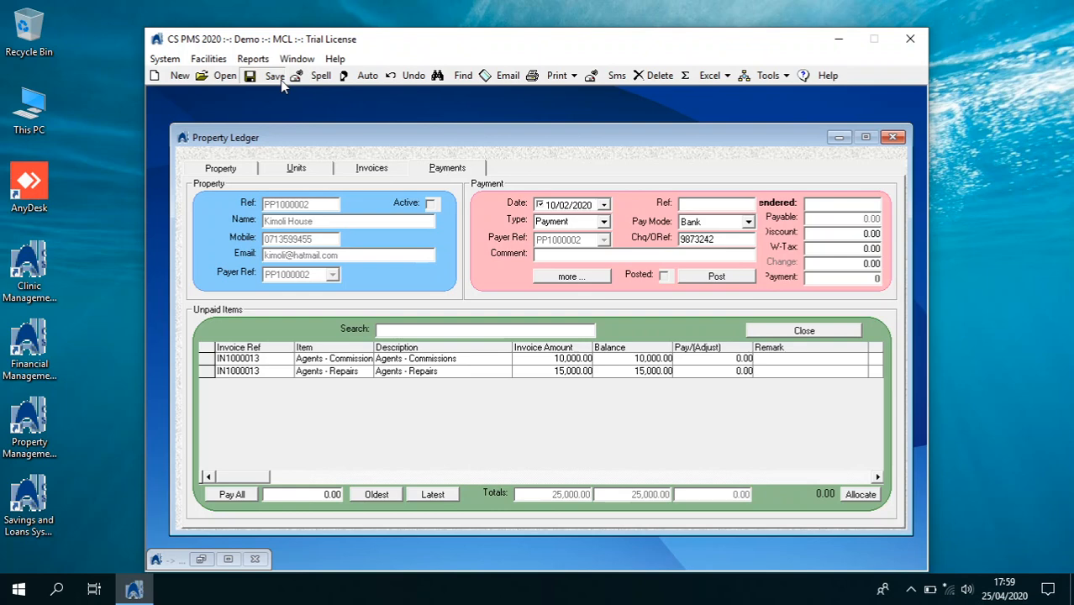
pyautogui.click(250, 168)
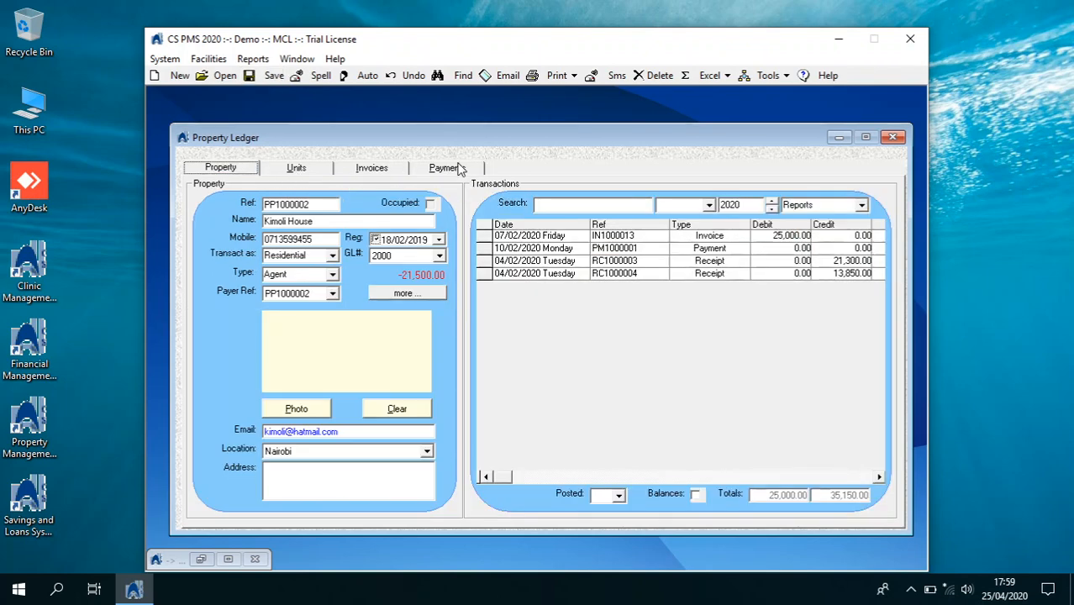
pyautogui.click(462, 168)
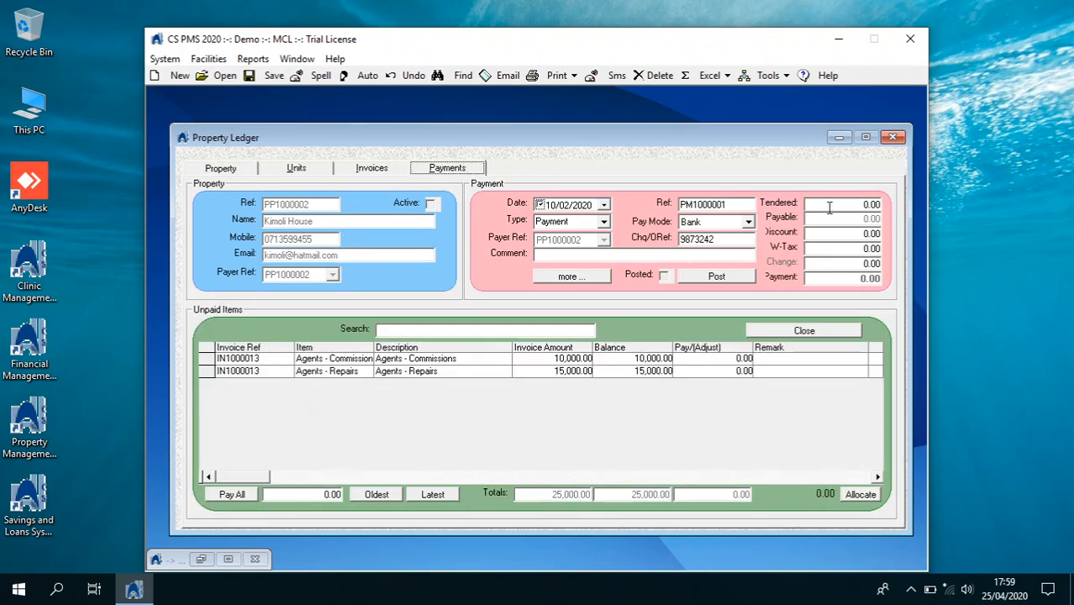
pyautogui.click(845, 205)
pyautogui.write('21,50')
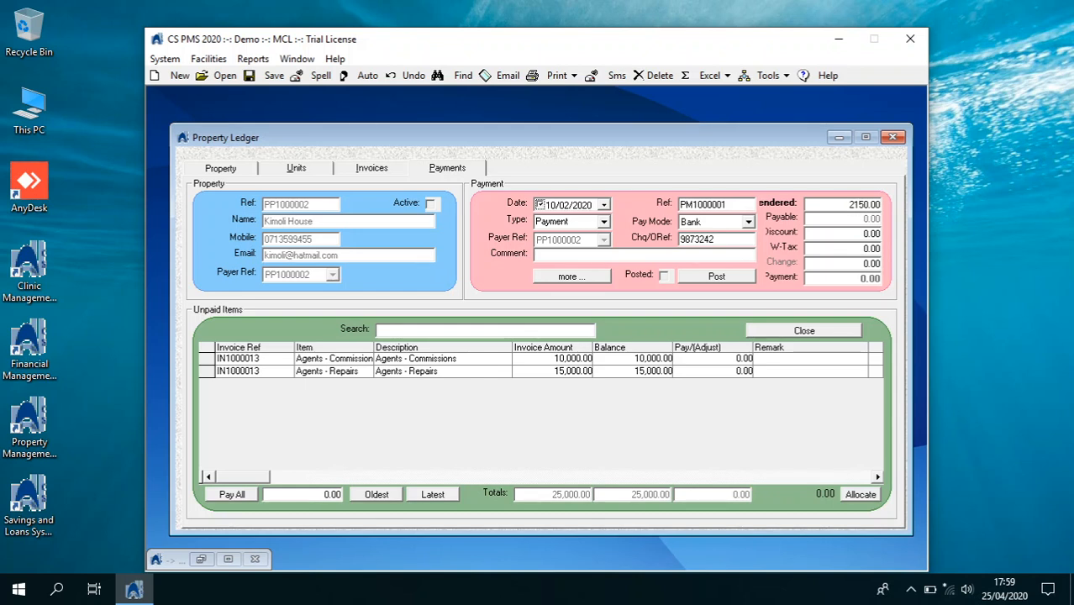
pyautogui.write('0')
pyautogui.press('Tab')
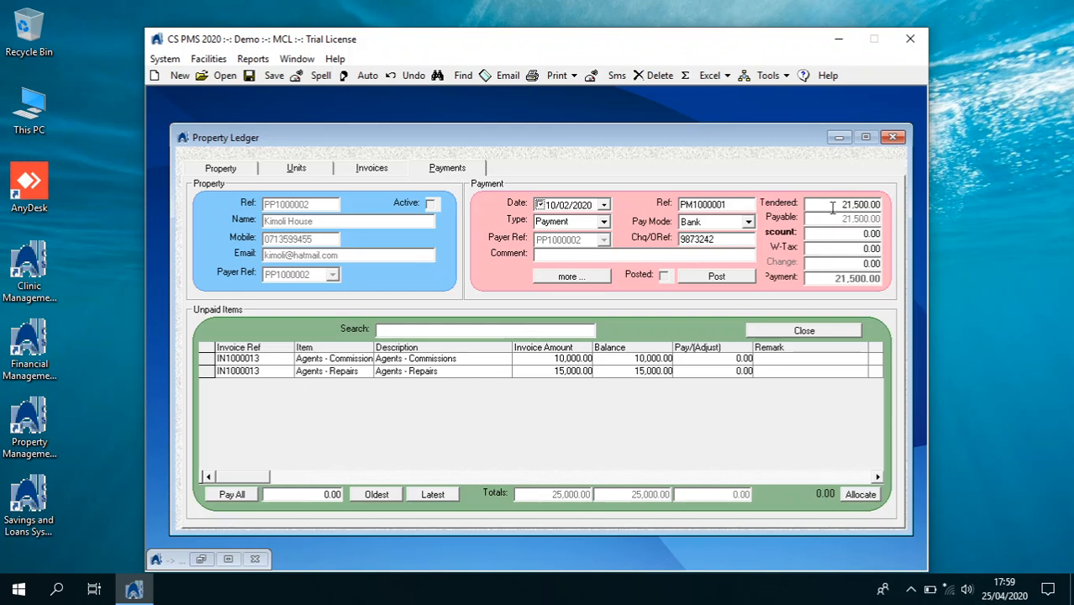
# Post the 21,500.00 payment without printing, confirm the 0.00 balance, and close the ledger
pyautogui.click(732, 277)
pyautogui.click(557, 346)
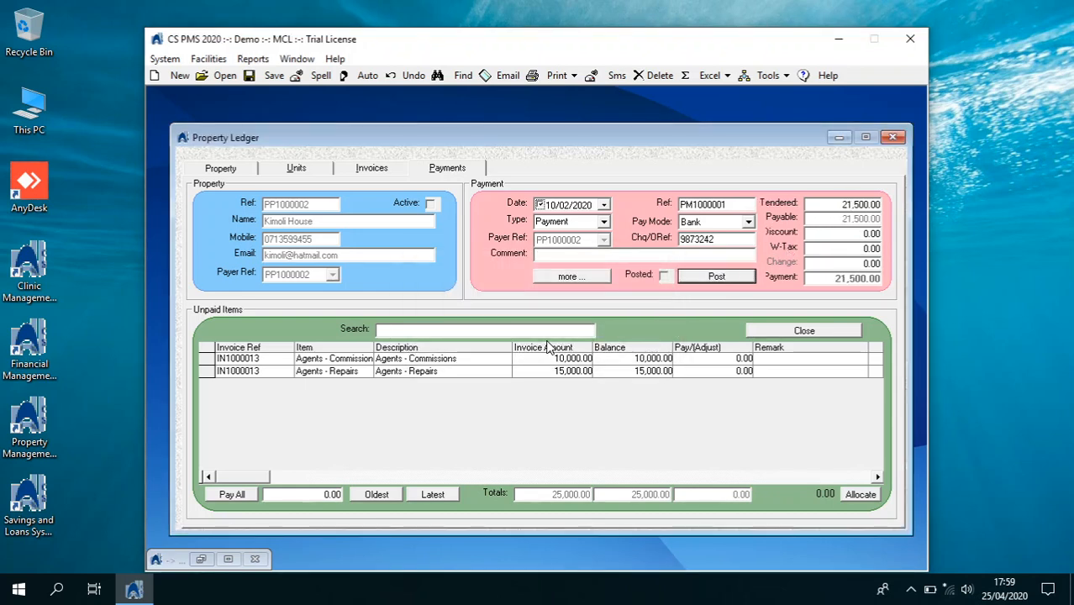
pyautogui.click(615, 347)
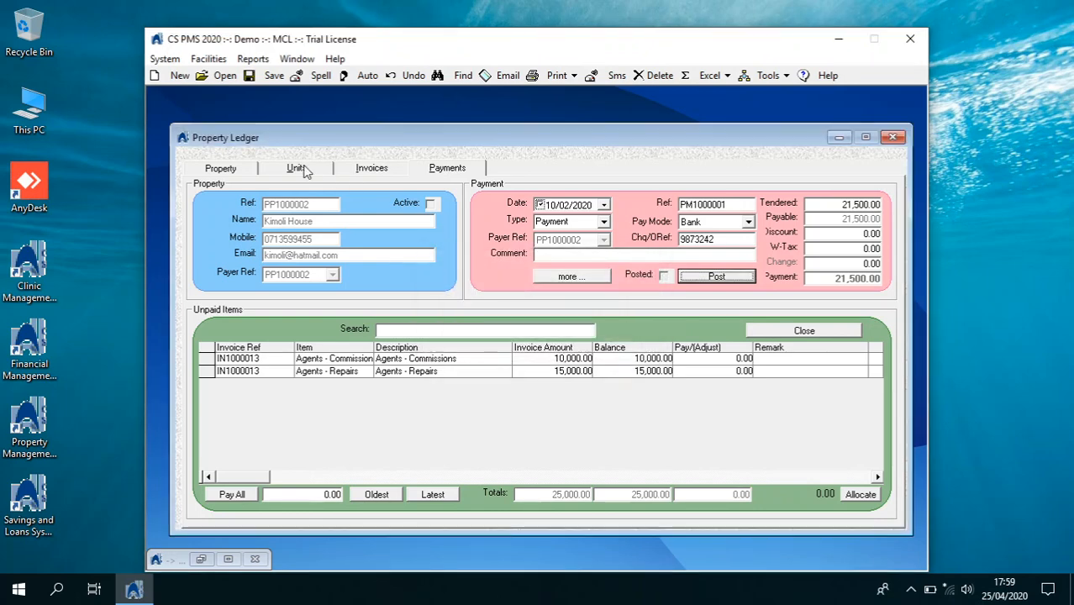
pyautogui.click(248, 168)
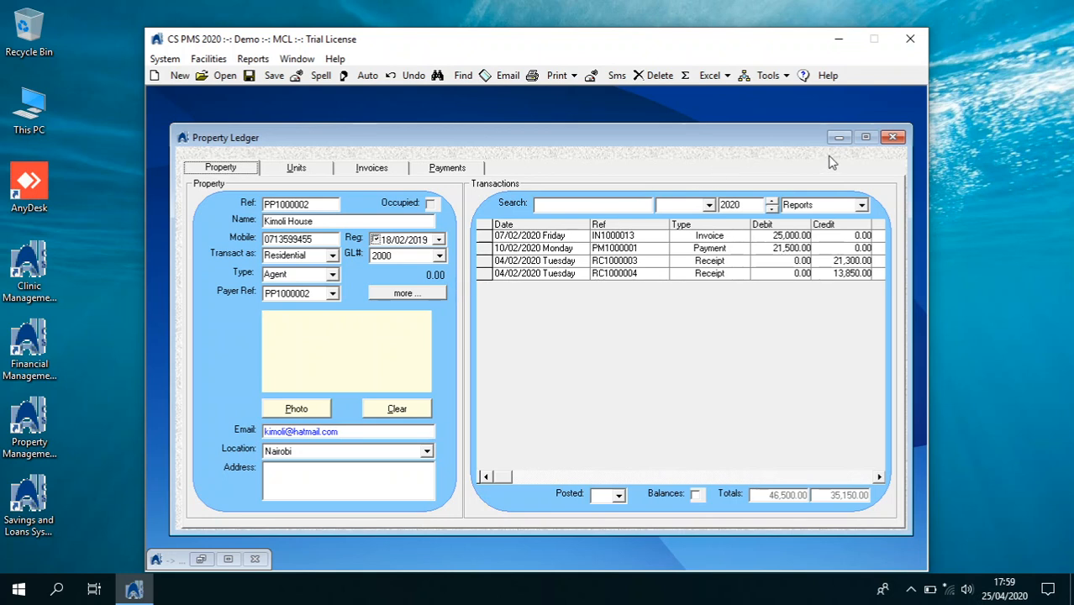
pyautogui.click(891, 137)
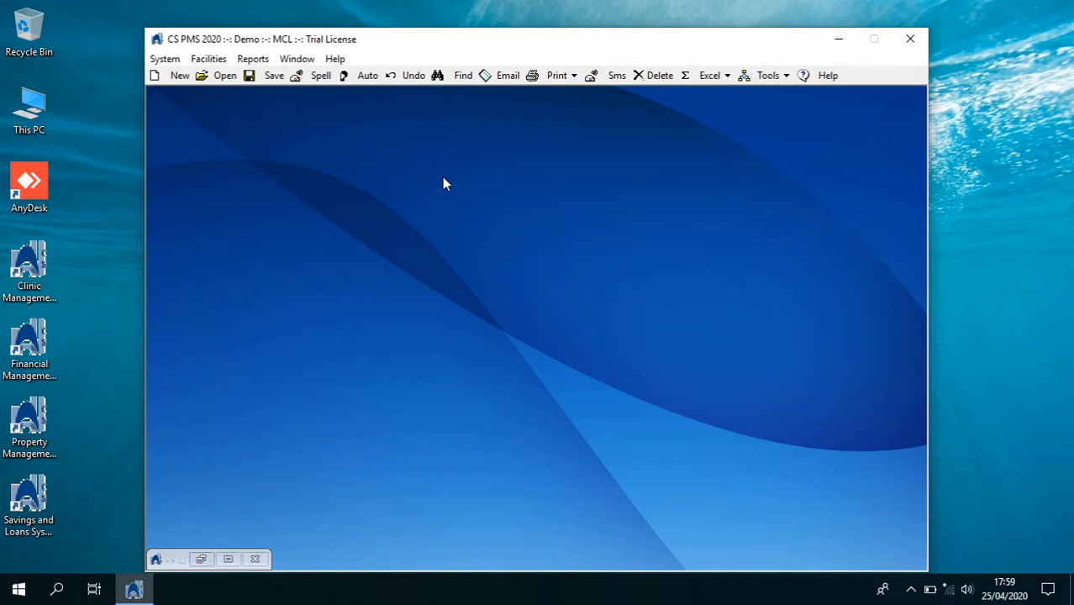
# Open the General Ledger and view the BPP20200425 and BTN20200425 journal batches
pyautogui.click(164, 59)
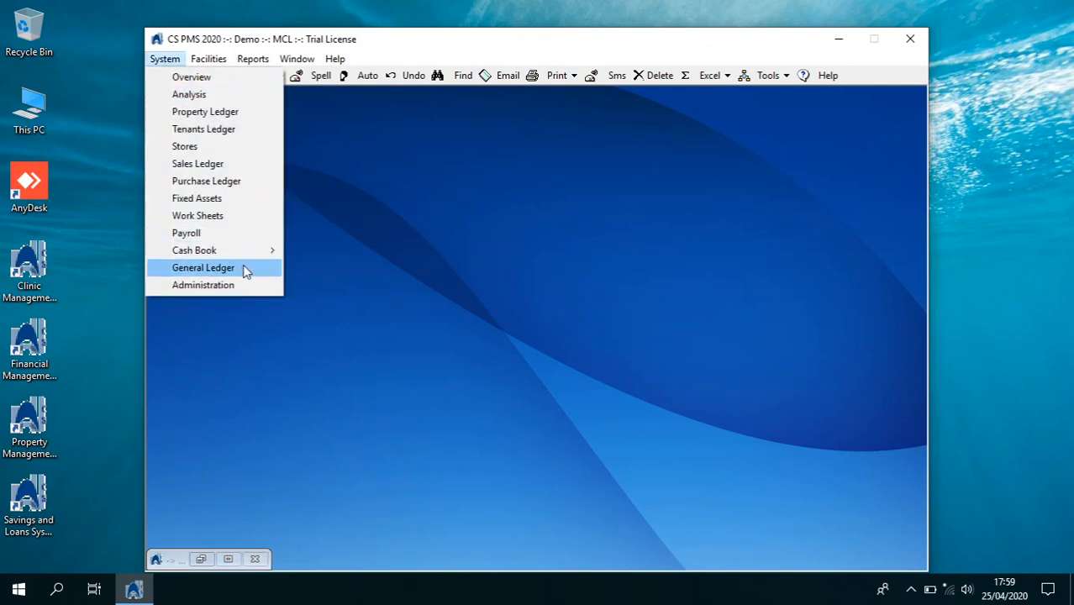
pyautogui.click(244, 268)
pyautogui.click(797, 209)
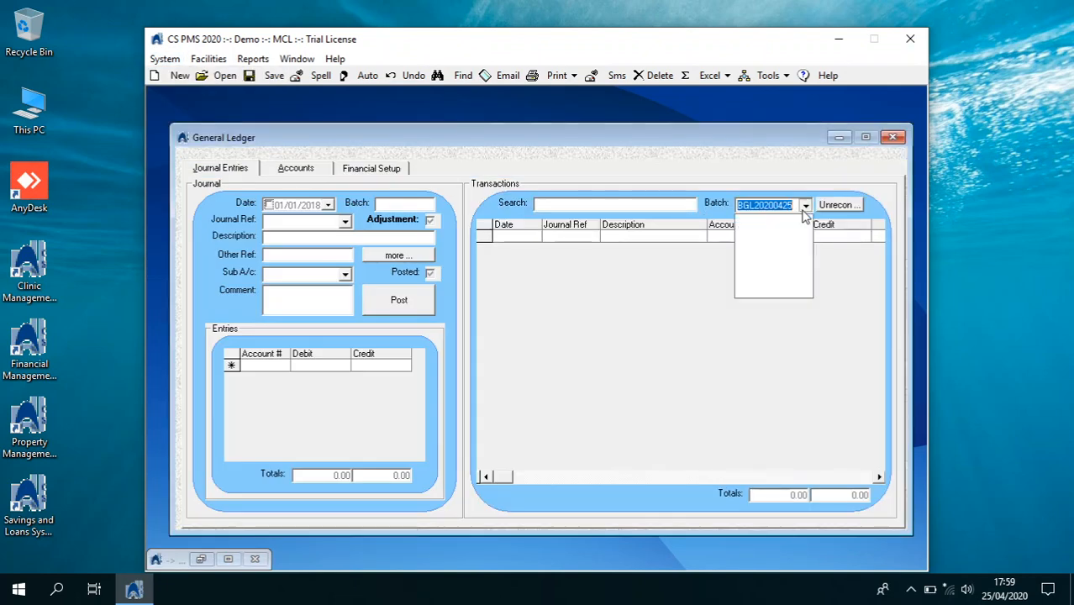
pyautogui.click(803, 220)
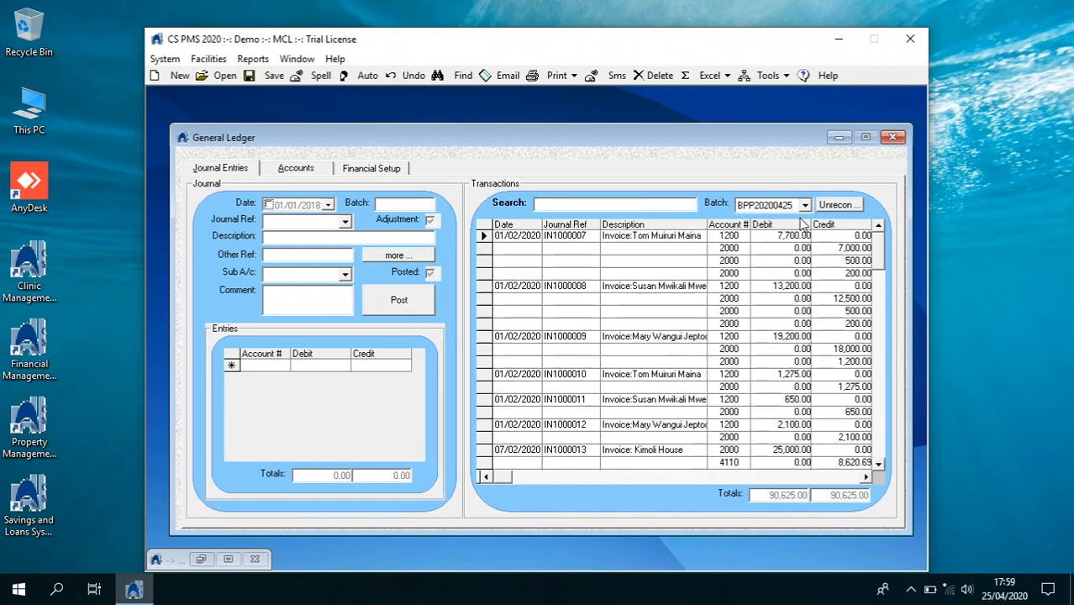
pyautogui.click(804, 209)
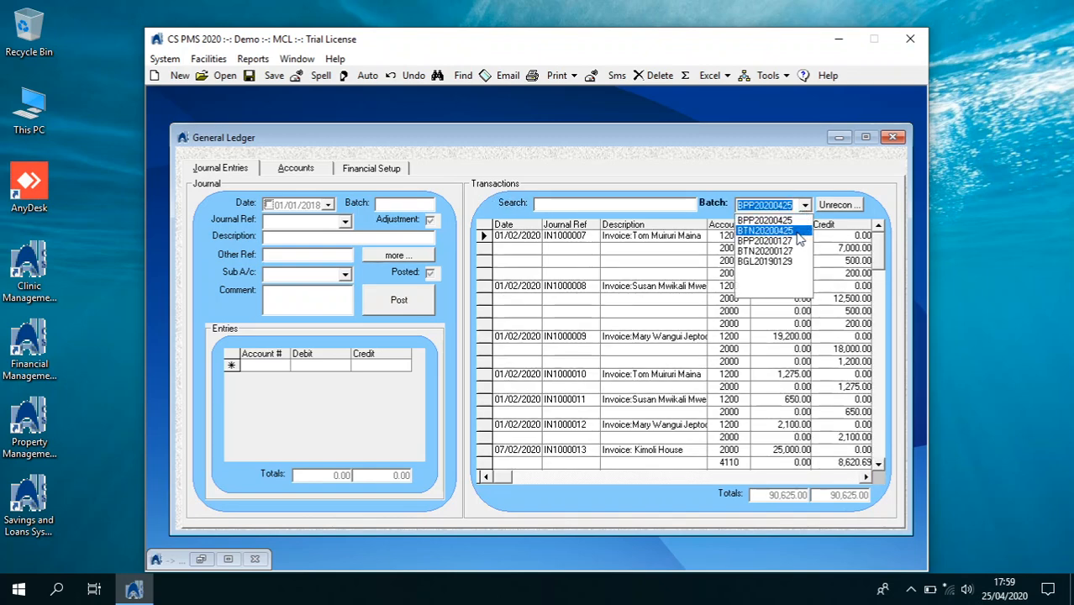
pyautogui.click(797, 231)
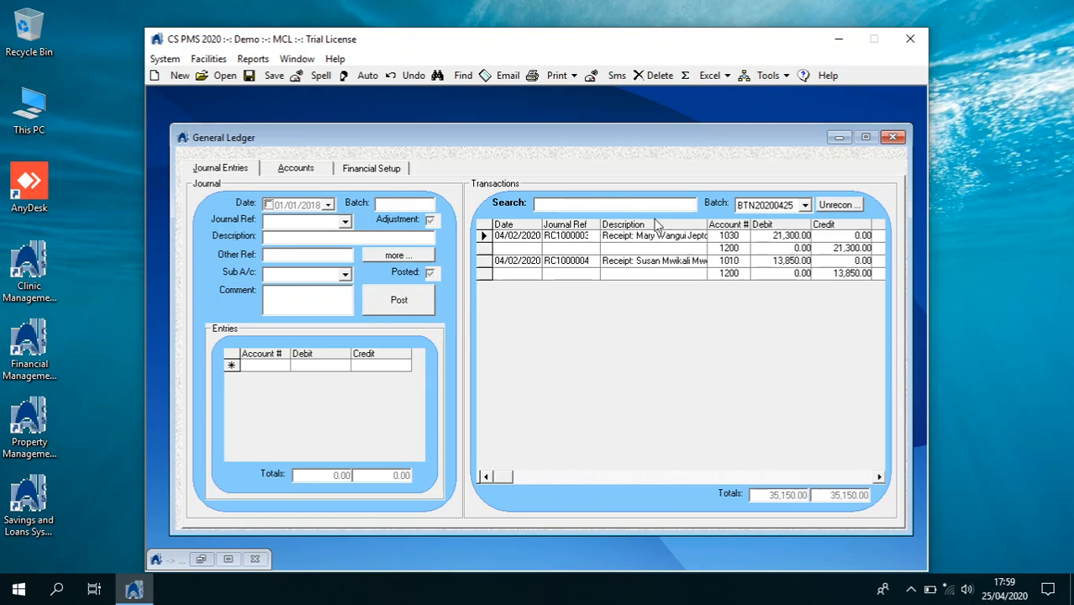
# Review account 2000 Kimoli House journal transactions, including the 21,500.00 bank journal, then close the ledger
pyautogui.click(293, 173)
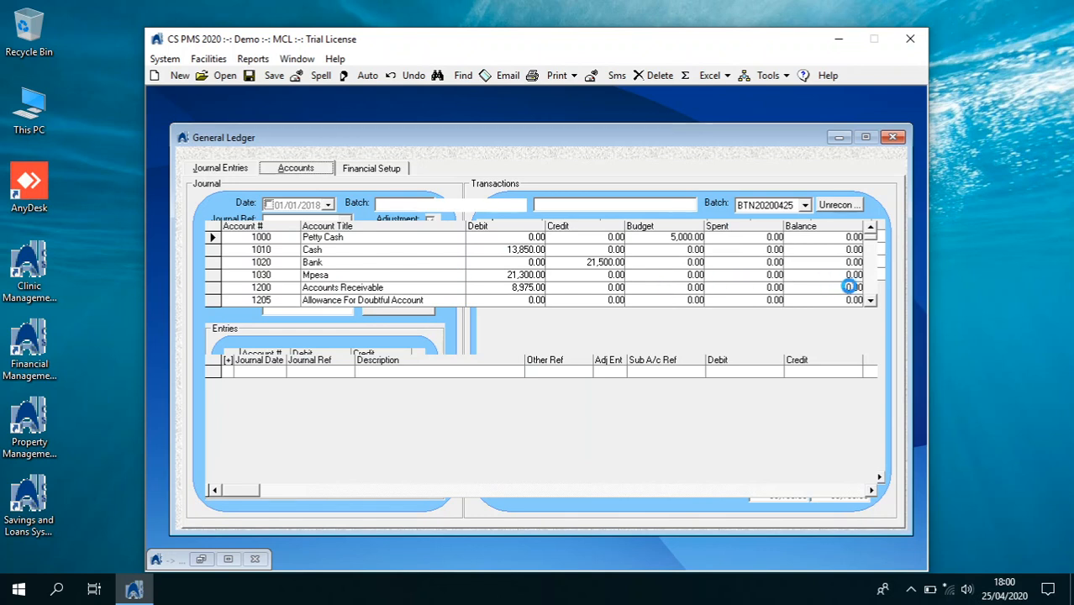
pyautogui.moveTo(870, 302); pyautogui.dragTo(872, 307)
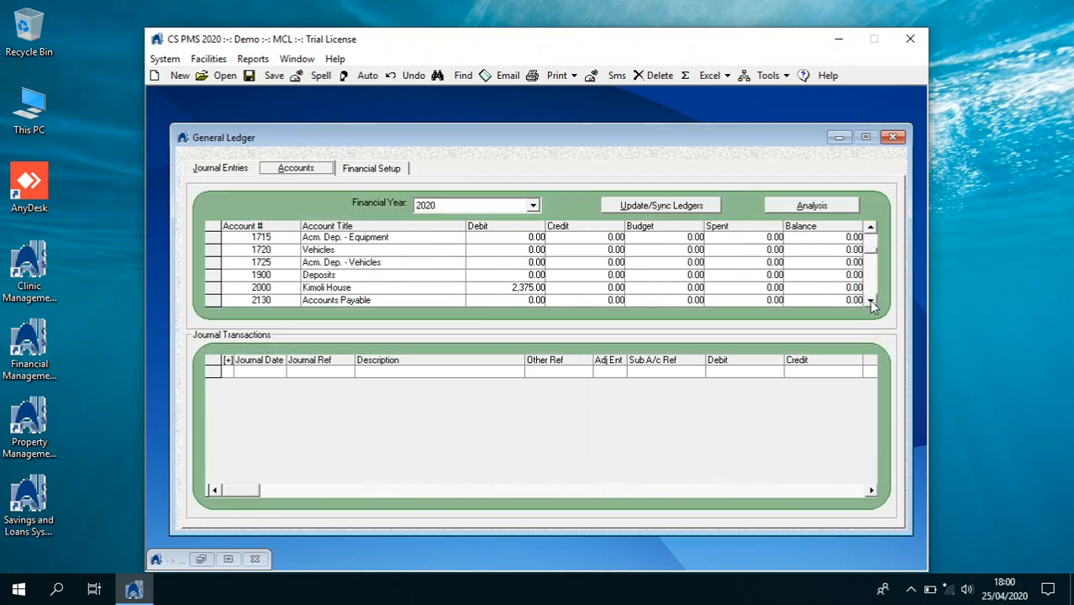
pyautogui.click(439, 288)
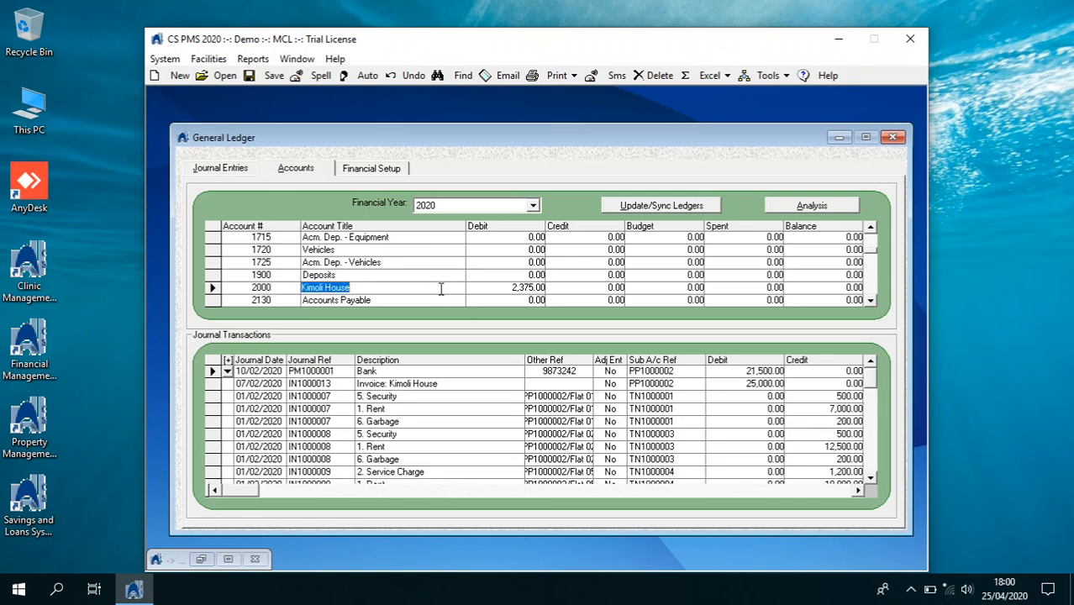
pyautogui.click(528, 288)
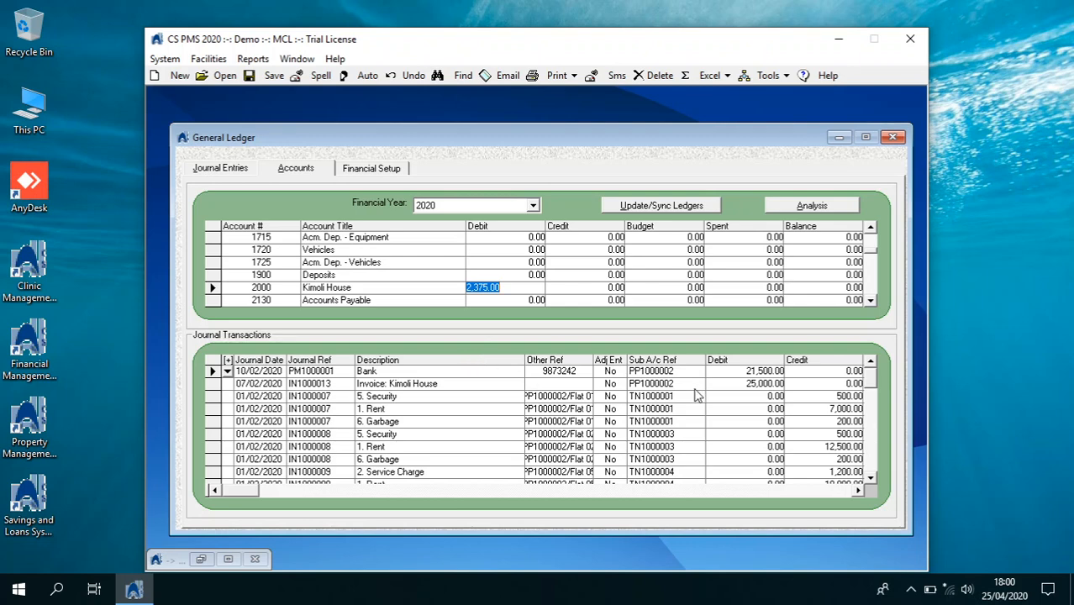
pyautogui.click(870, 477)
pyautogui.click(870, 478)
pyautogui.click(871, 477)
pyautogui.click(870, 477)
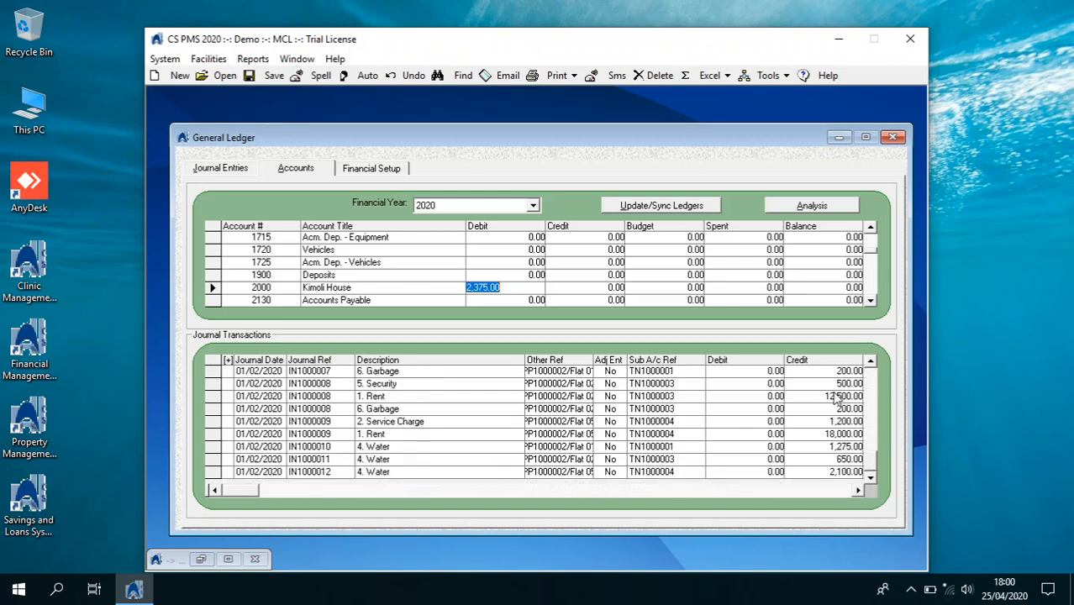
pyautogui.click(870, 365)
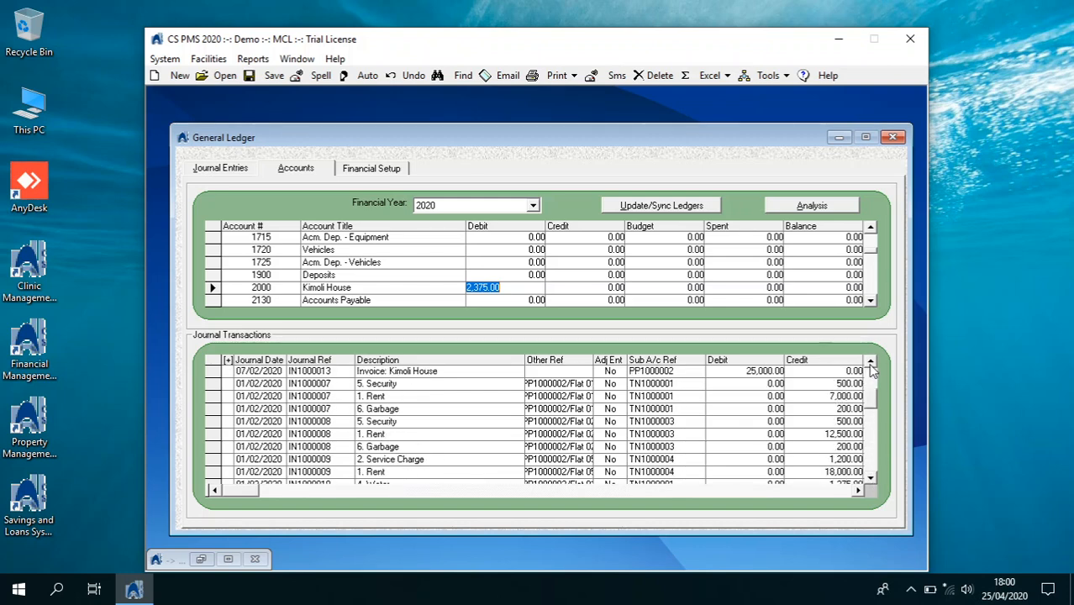
pyautogui.click(870, 364)
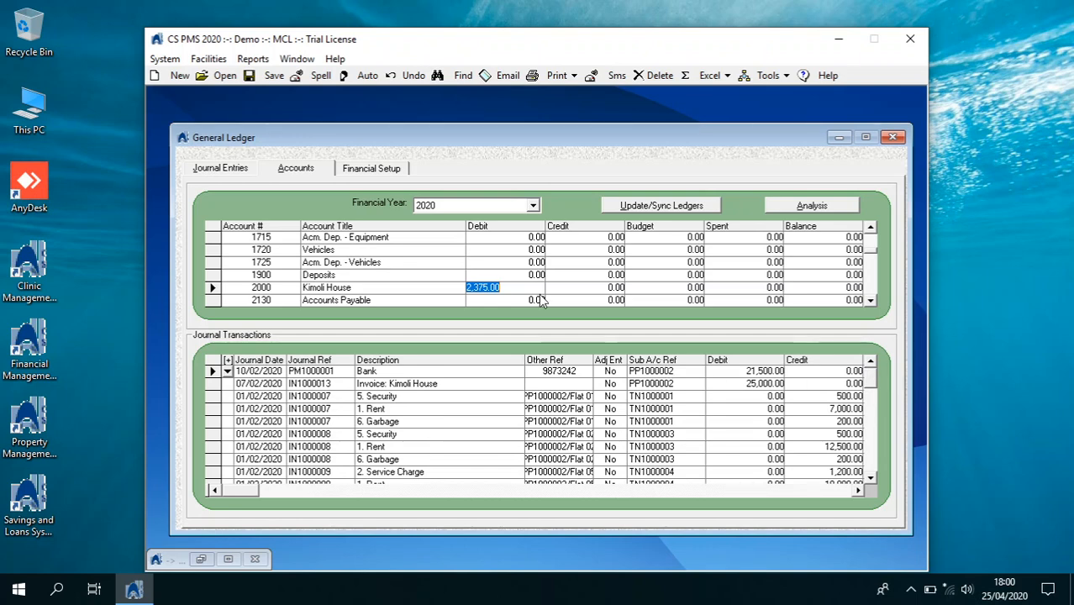
pyautogui.click(892, 136)
pyautogui.click(163, 59)
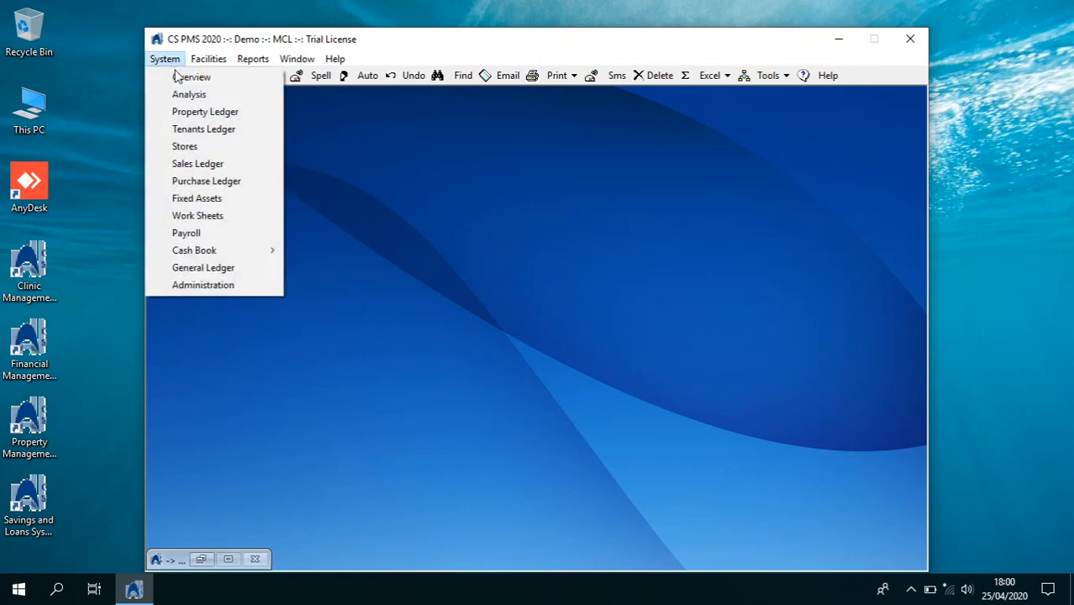
# Select Pivot Plaza in the Property Ledger and bring up its units rent billing view
pyautogui.click(196, 112)
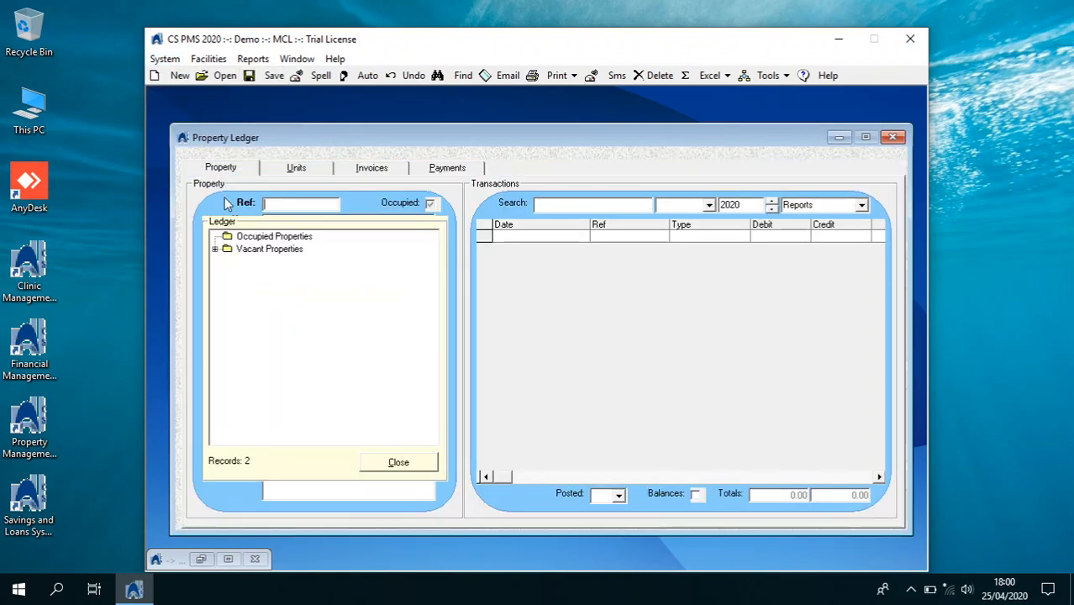
pyautogui.click(216, 249)
pyautogui.click(254, 260)
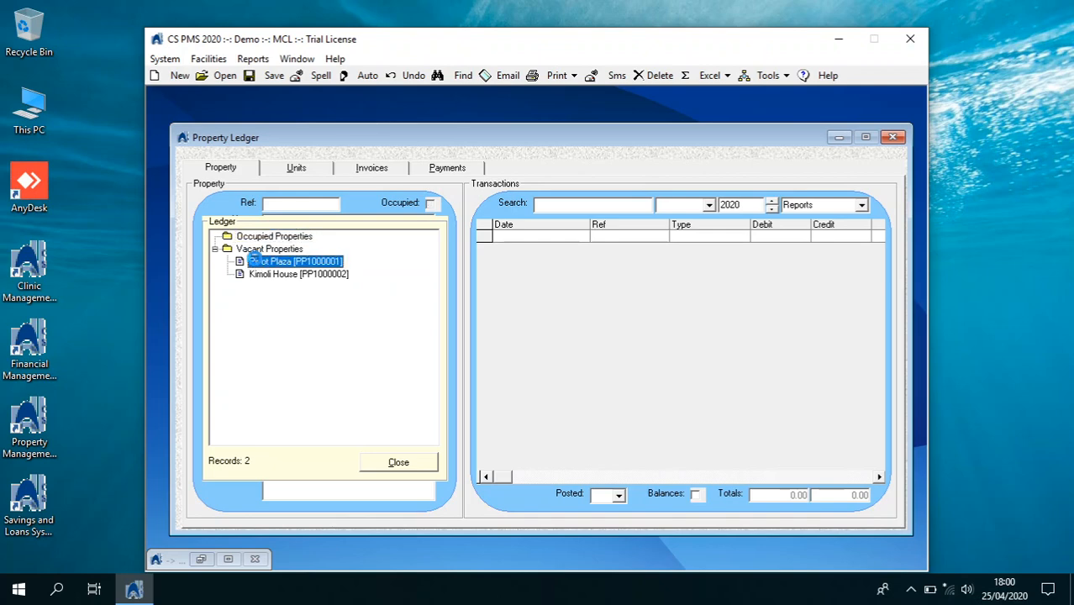
pyautogui.click(398, 463)
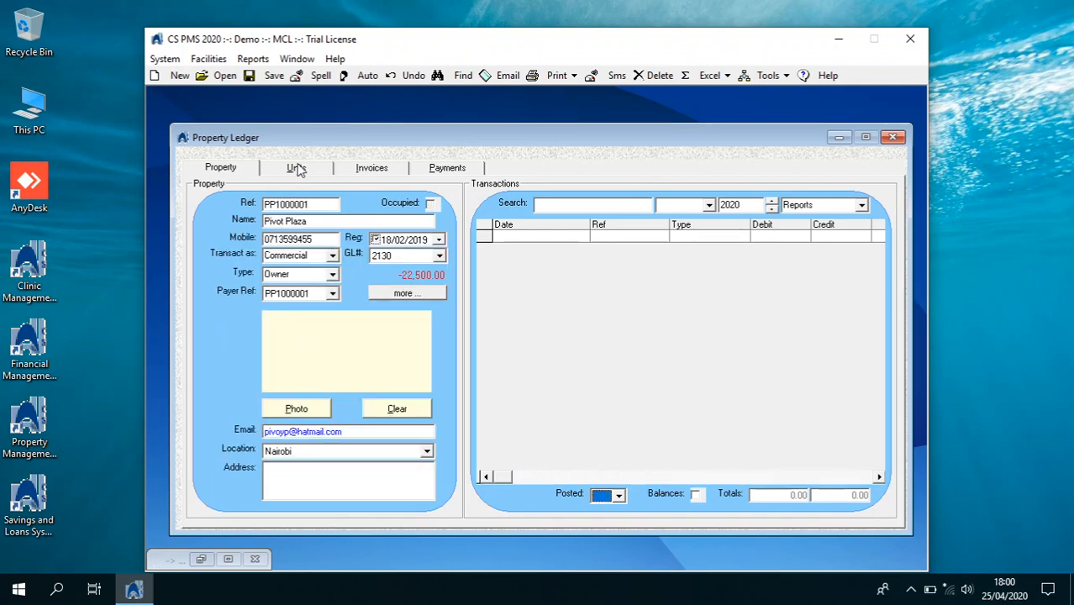
pyautogui.click(299, 169)
pyautogui.click(843, 302)
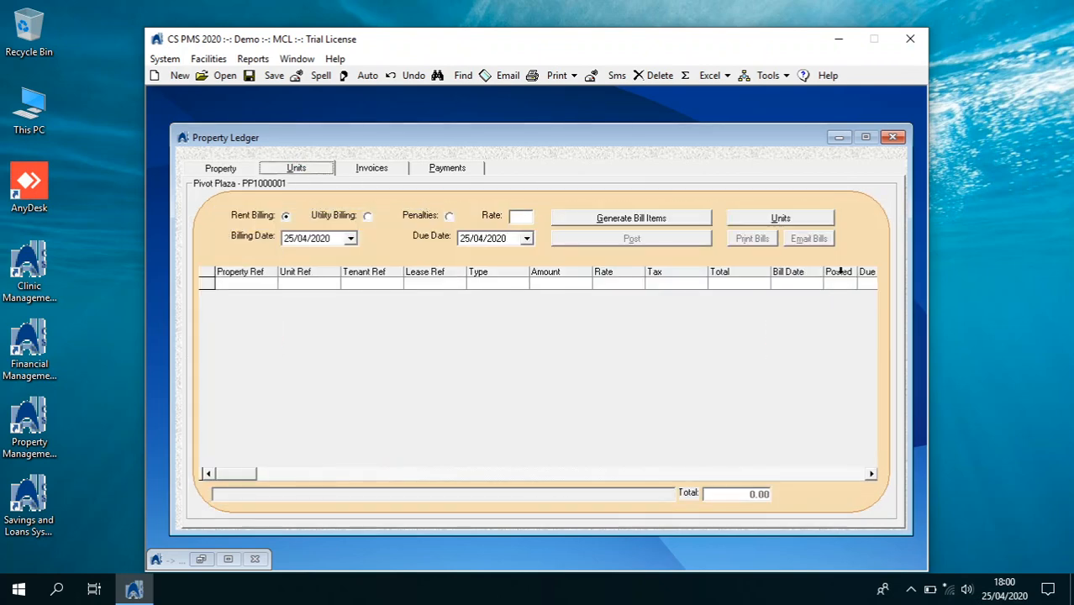
# Generate Pivot Plaza rent bill items dated 01/02/2020, due 05/02/2020, confirming all prompts
pyautogui.click(350, 239)
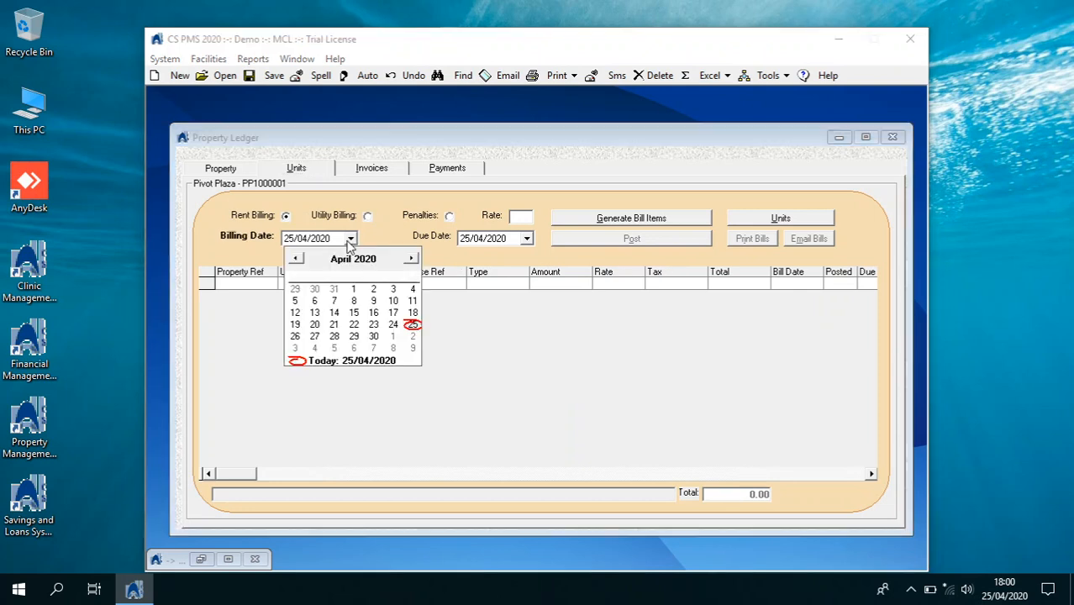
pyautogui.click(297, 262)
pyautogui.click(297, 261)
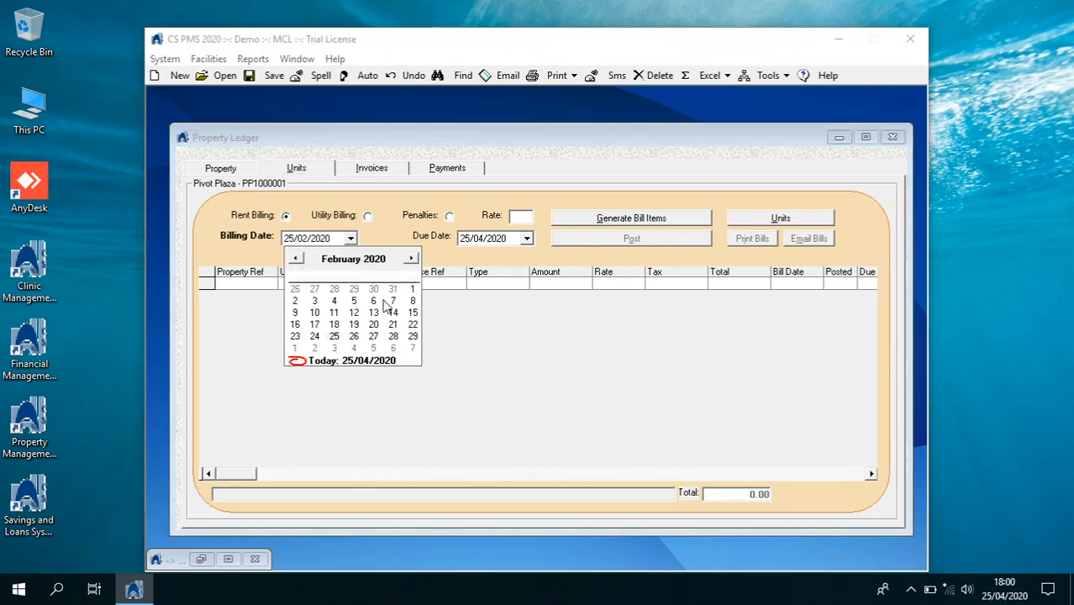
pyautogui.click(412, 289)
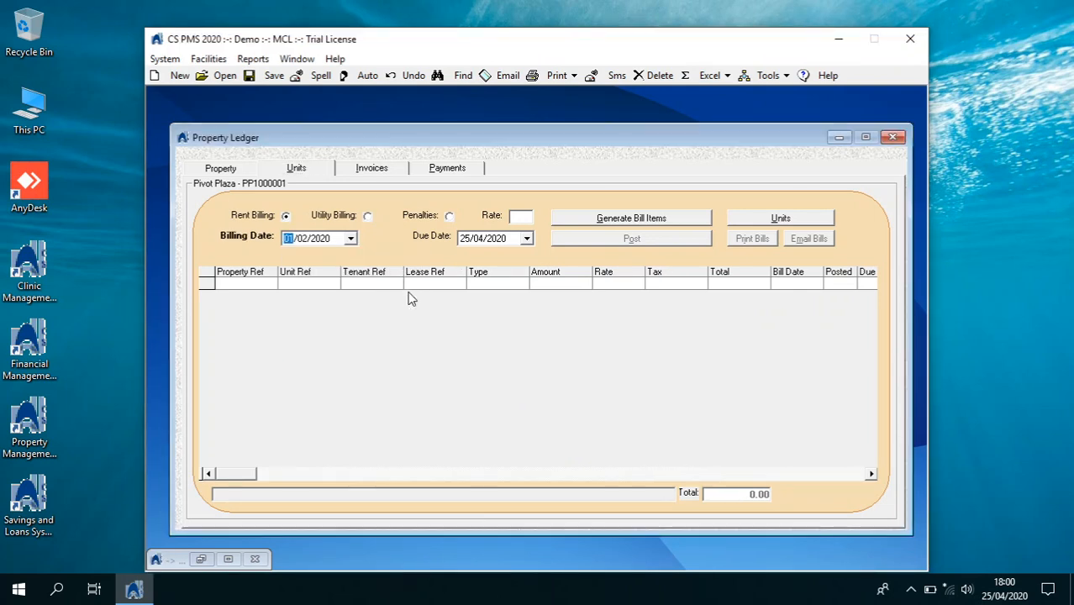
pyautogui.click(467, 239)
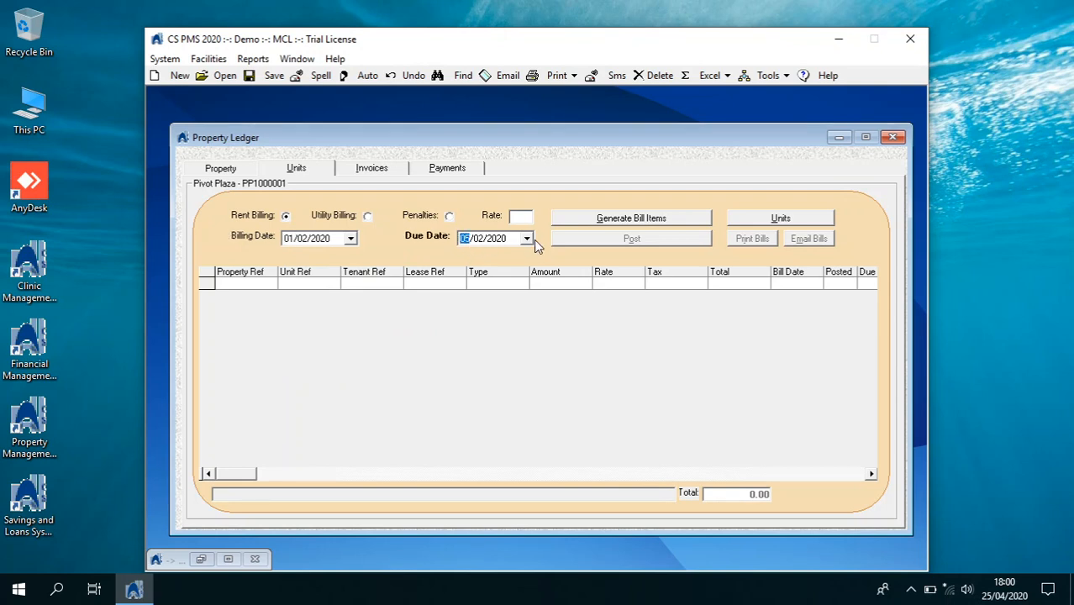
pyautogui.click(575, 222)
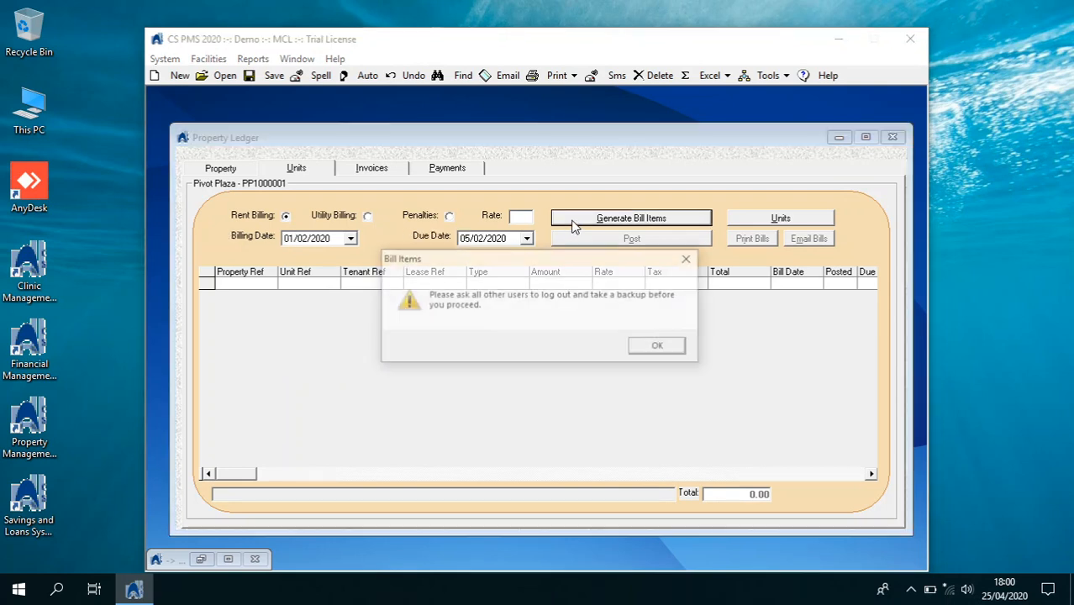
pyautogui.click(640, 346)
pyautogui.click(595, 350)
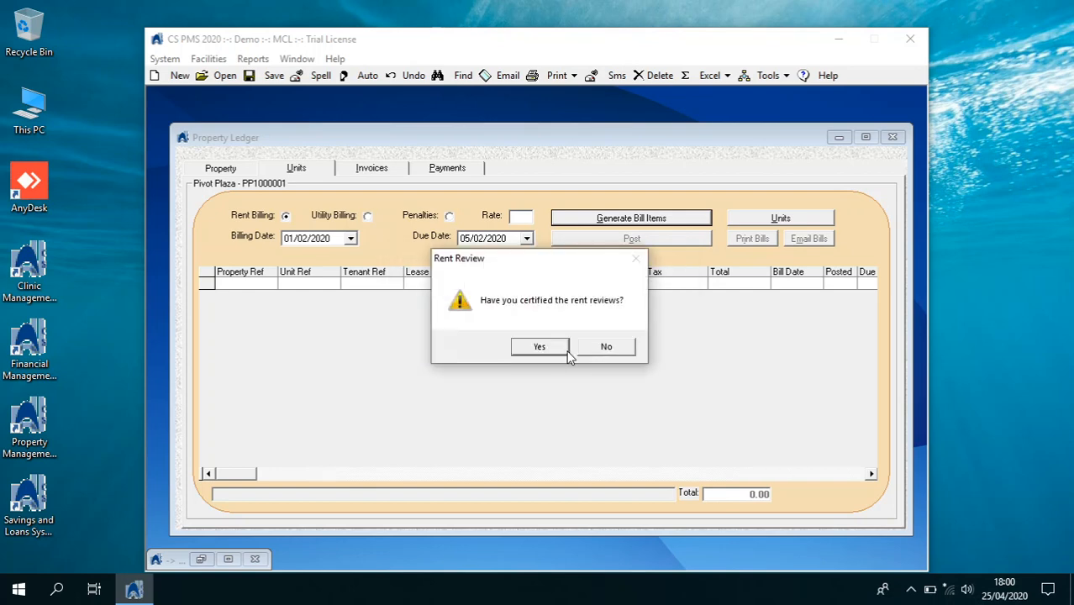
pyautogui.click(565, 353)
pyautogui.click(587, 348)
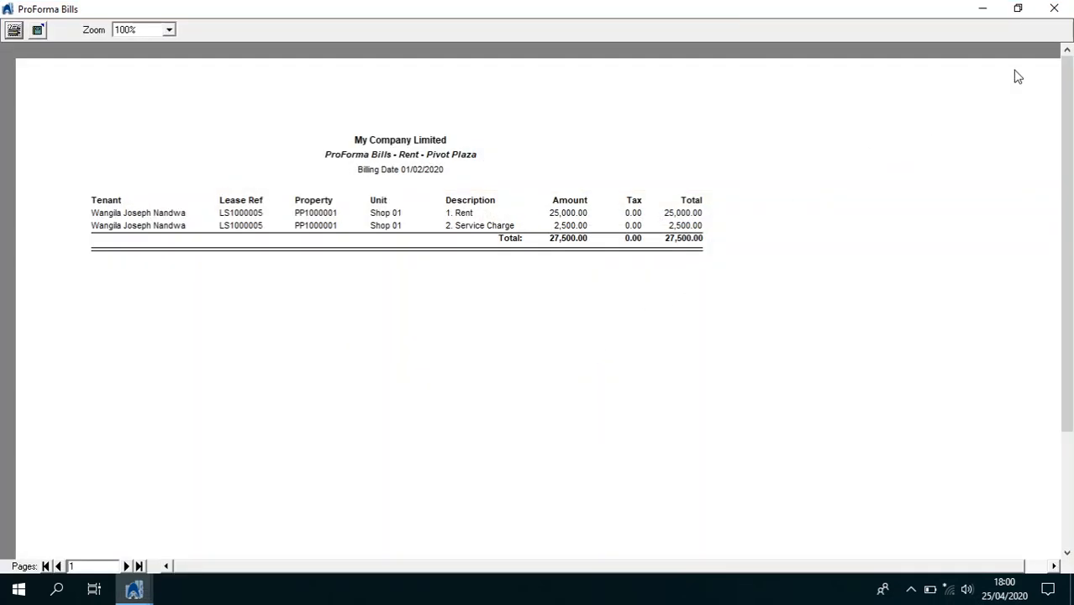
pyautogui.click(1054, 8)
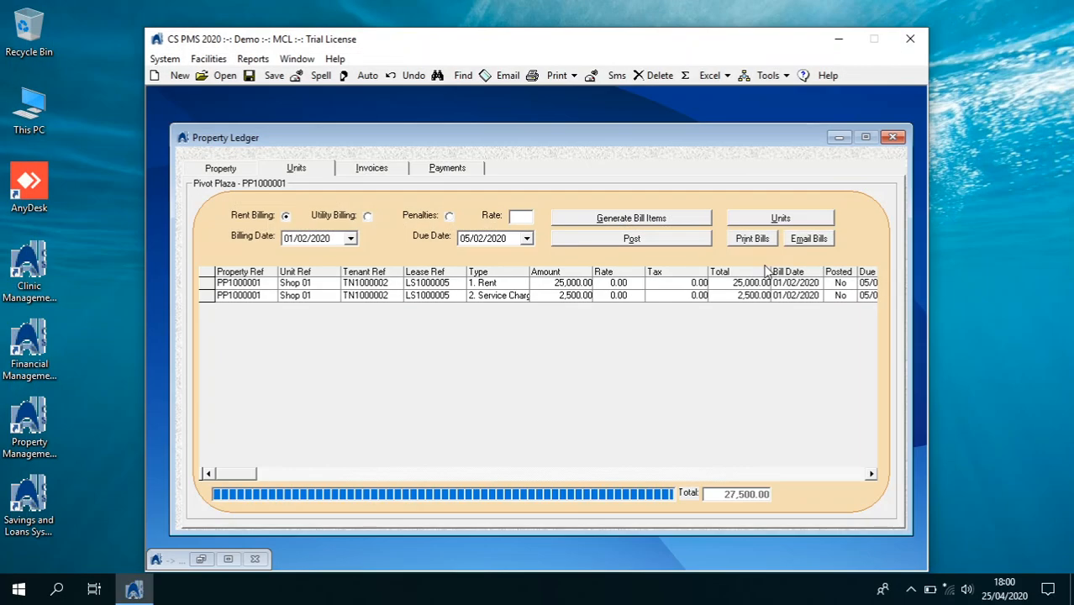
# Post the 27,500.00 rent bills (25,000.00 rent, 2,500.00 service charge) and close the ledger
pyautogui.click(671, 242)
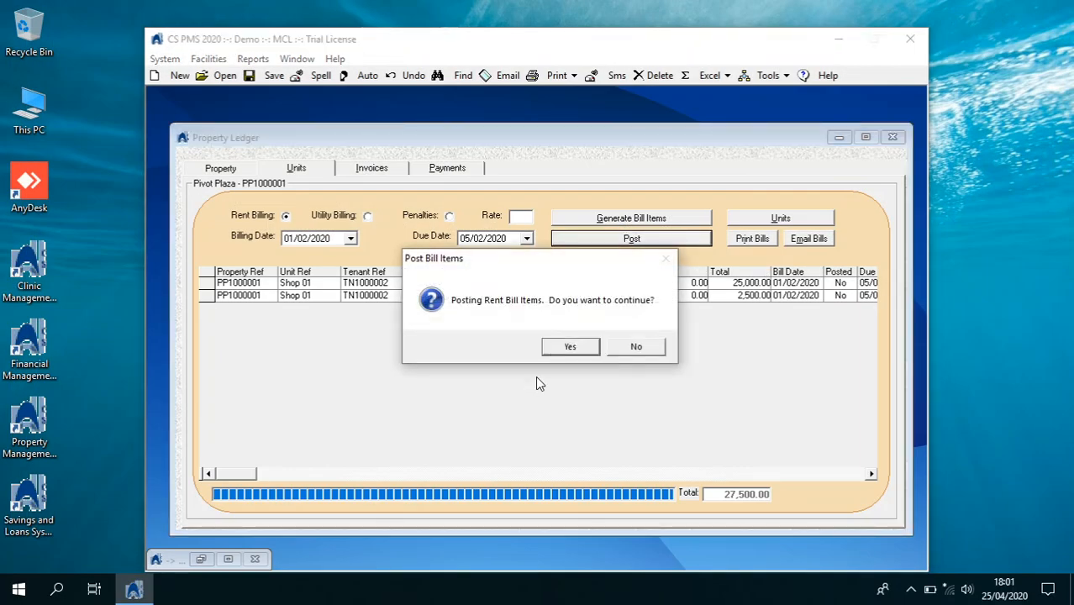
pyautogui.click(570, 347)
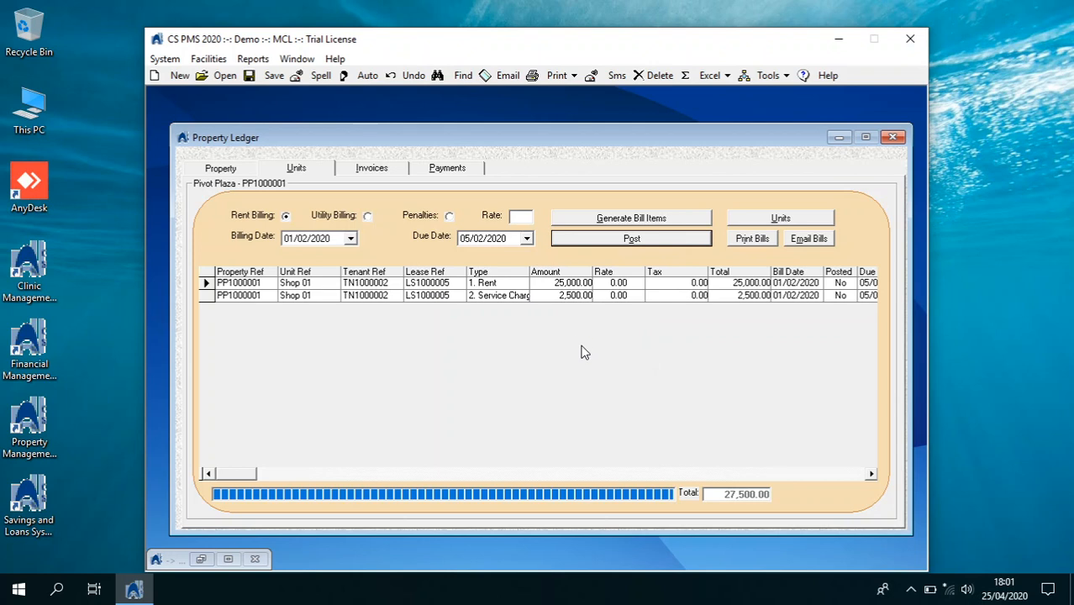
pyautogui.click(583, 349)
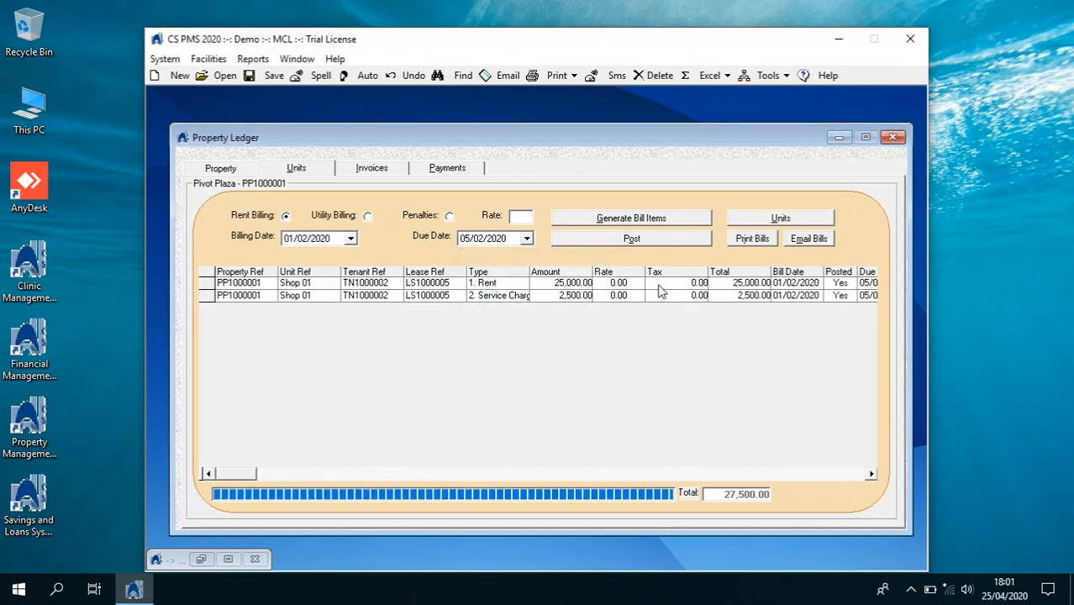
pyautogui.click(892, 137)
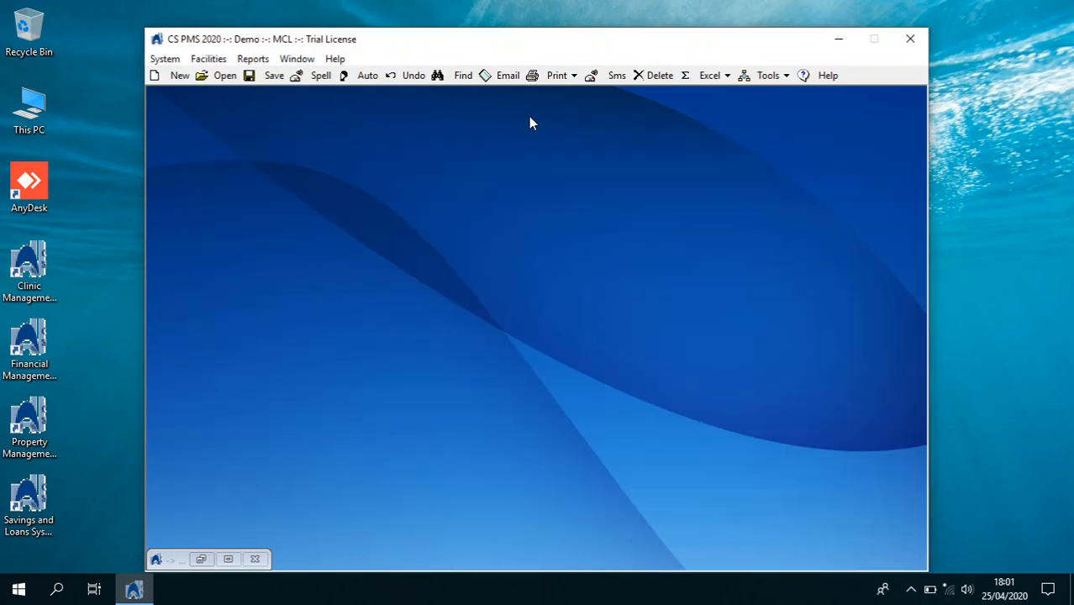
pyautogui.click(165, 58)
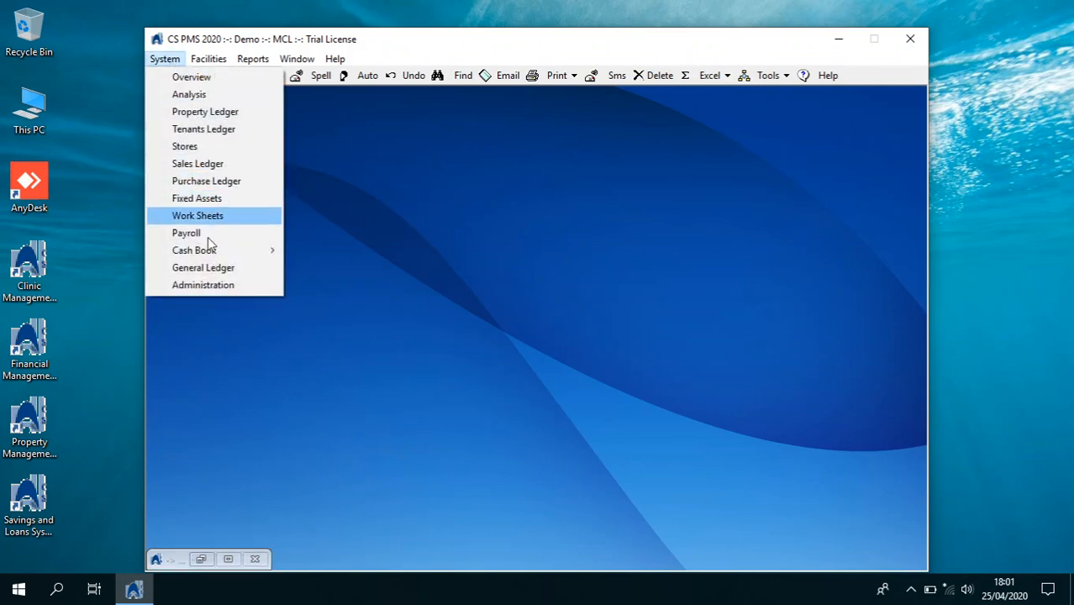
pyautogui.click(215, 266)
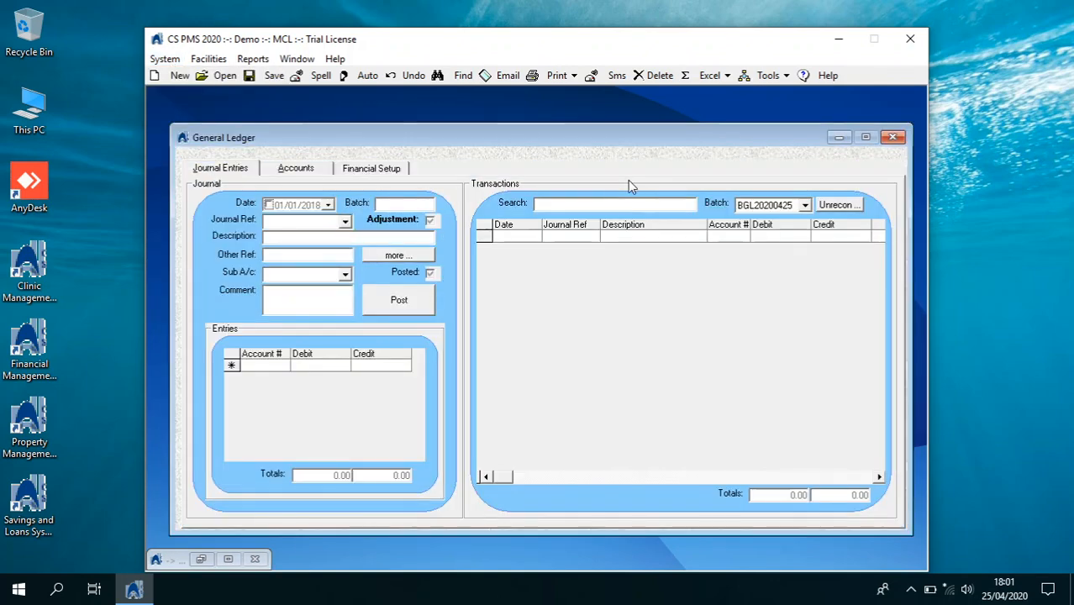
pyautogui.click(804, 205)
pyautogui.click(801, 219)
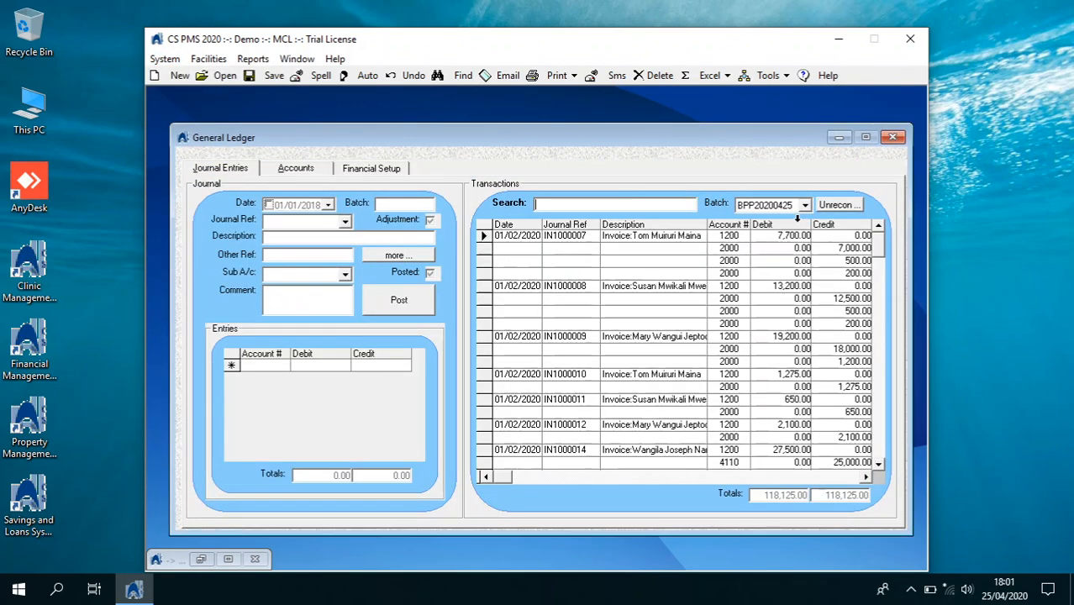
pyautogui.click(321, 172)
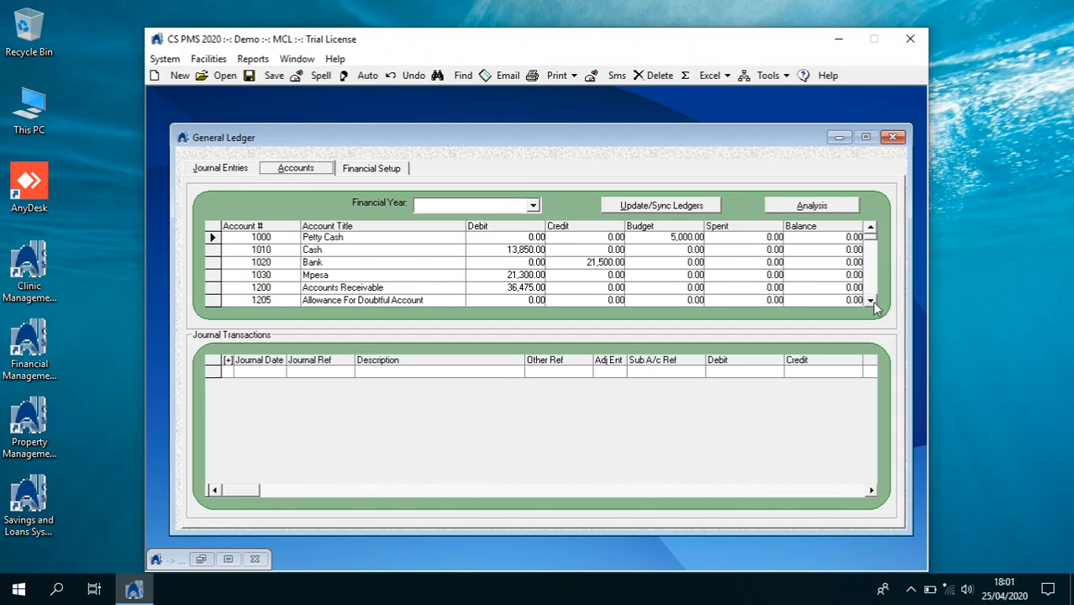
pyautogui.moveTo(871, 300); pyautogui.dragTo(871, 301)
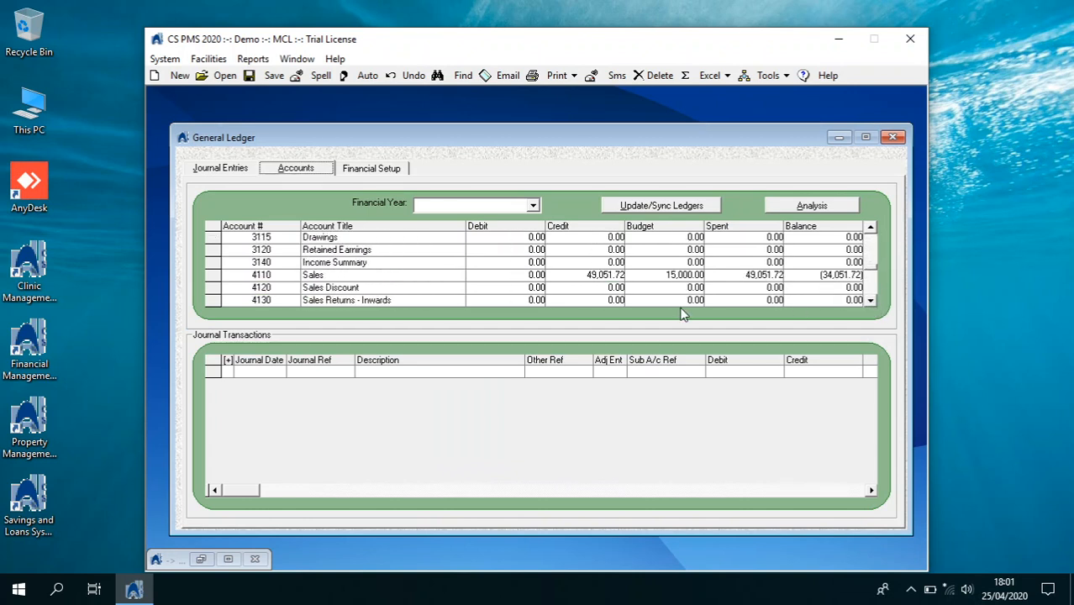
pyautogui.click(612, 275)
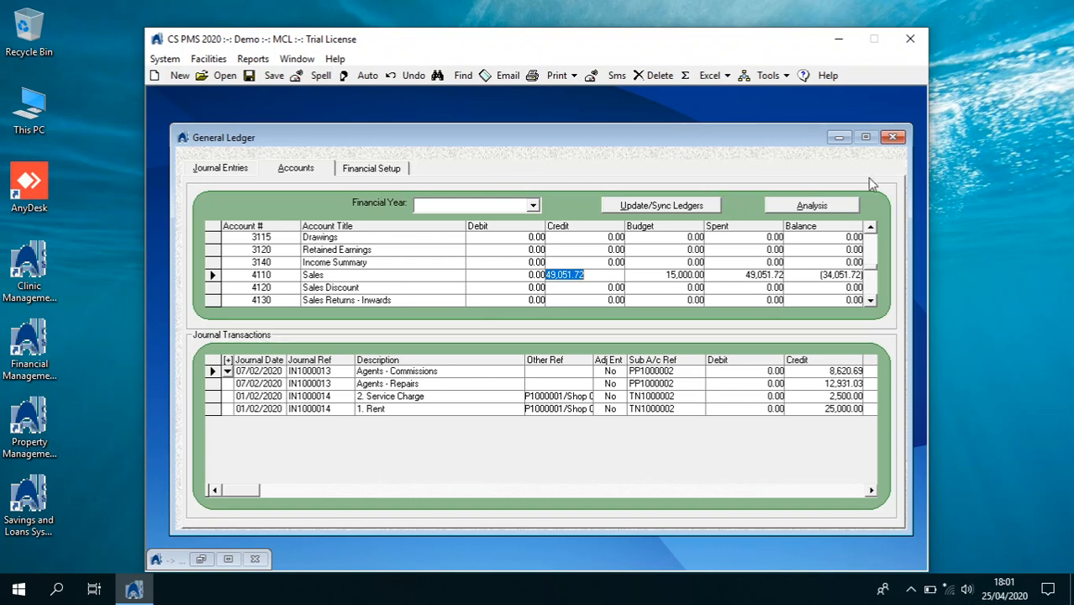
pyautogui.click(896, 138)
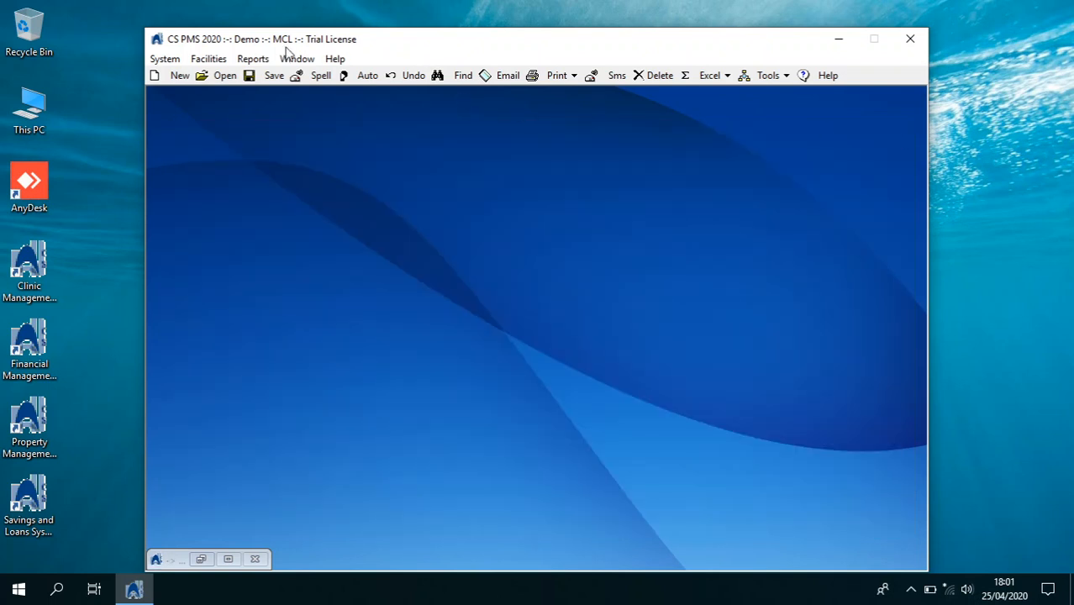
# Preview the Trial Balance from GL Financial Statements reports, balanced at 74,000.00
pyautogui.click(253, 58)
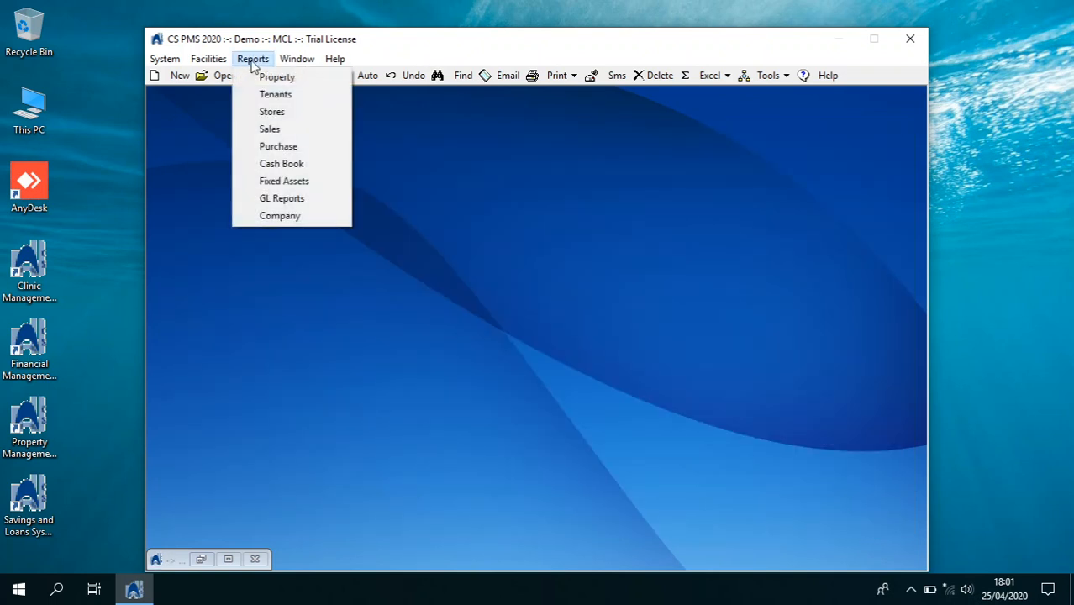
pyautogui.click(283, 199)
pyautogui.click(333, 263)
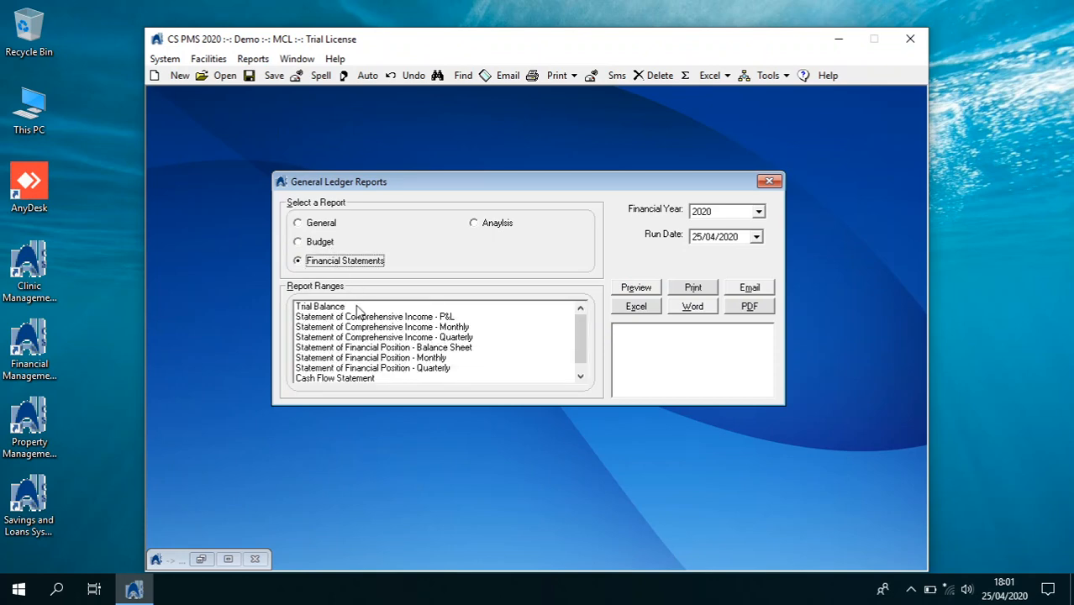
pyautogui.click(357, 308)
pyautogui.click(618, 288)
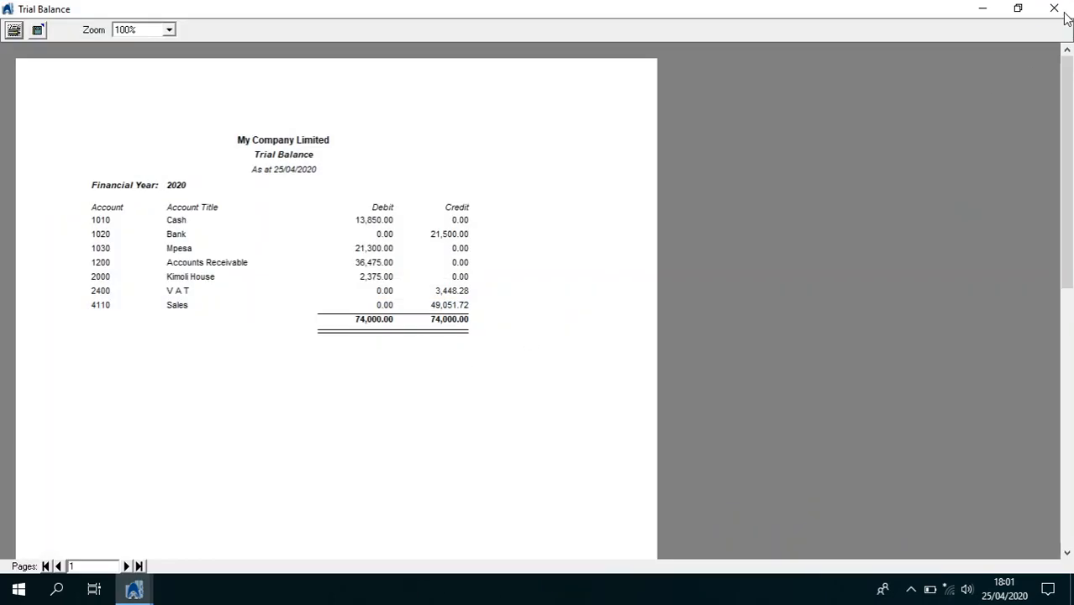
pyautogui.click(1060, 12)
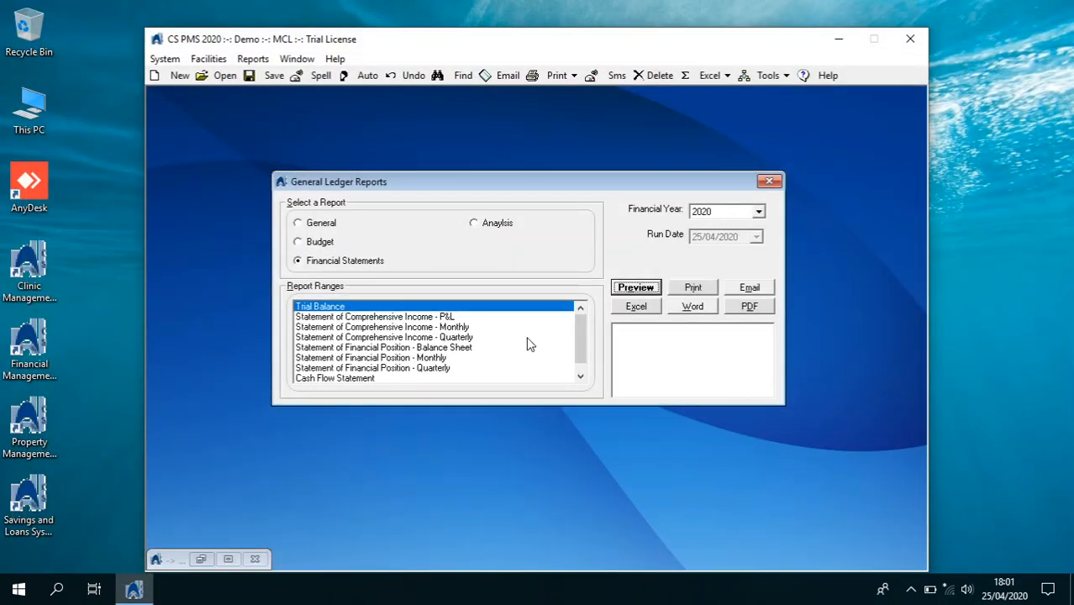
# Preview the Statement of Comprehensive Income - P&L showing 49,051.72 net income
pyautogui.click(514, 324)
pyautogui.click(526, 319)
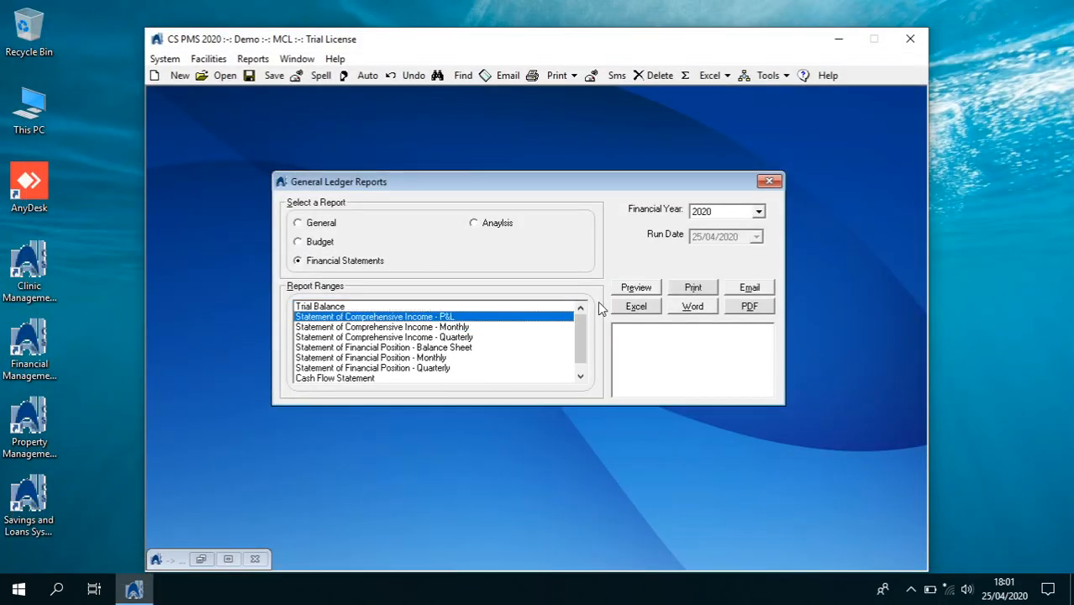
pyautogui.click(625, 292)
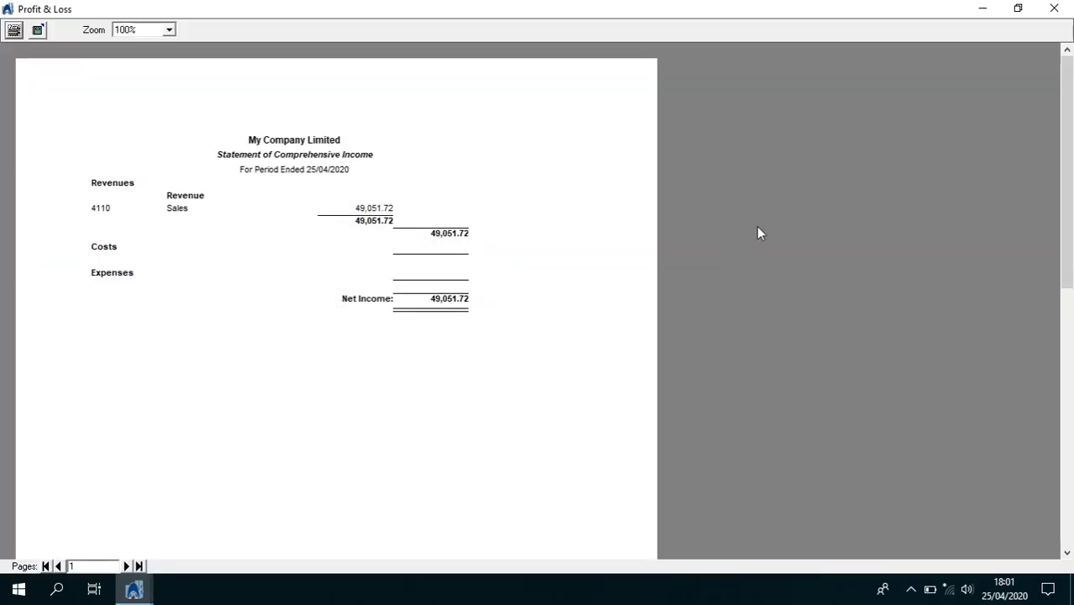
pyautogui.click(1053, 9)
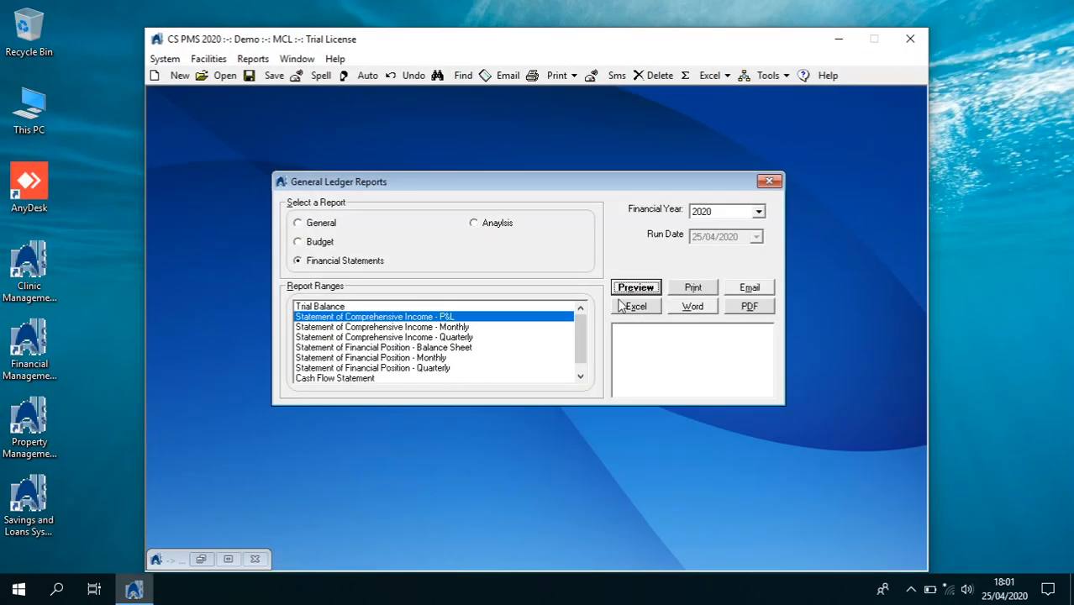
pyautogui.click(166, 57)
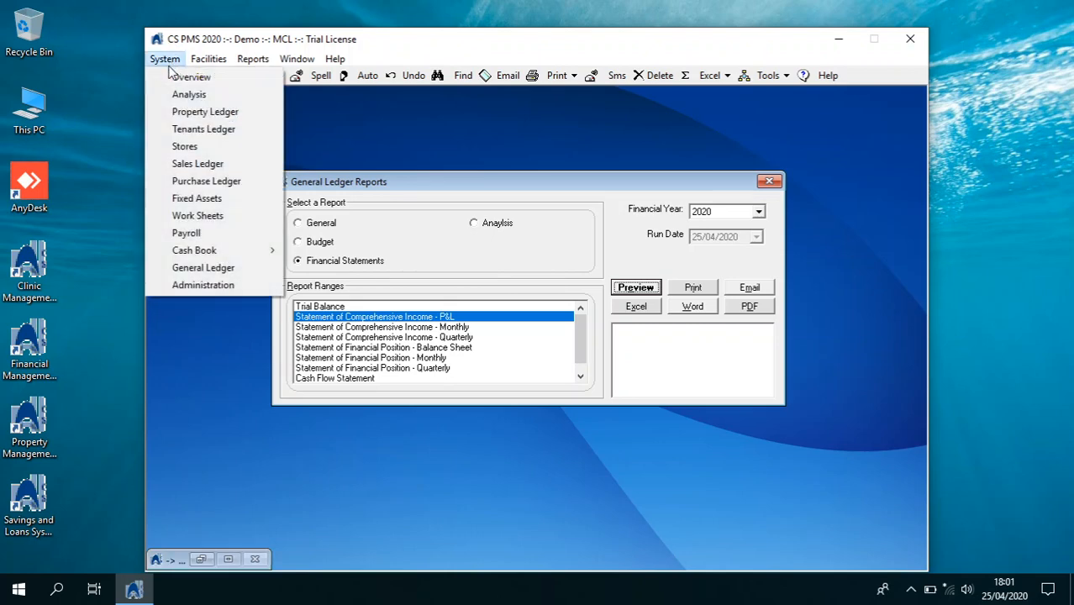
# Open Petty Cash for account 1000 and add a new imprest top-up row
pyautogui.moveTo(221, 251)
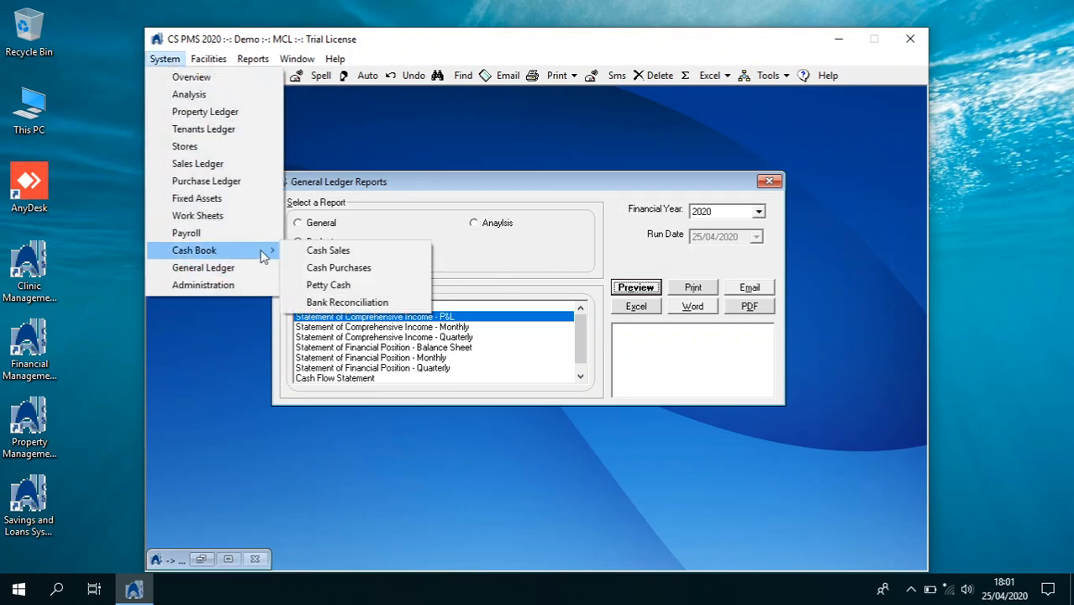
pyautogui.click(324, 285)
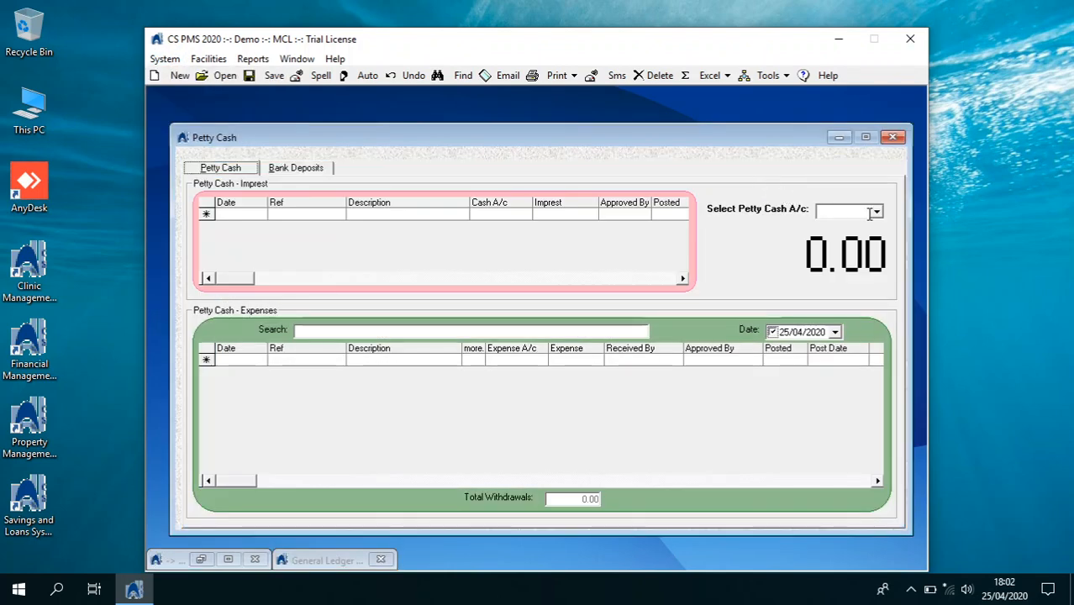
pyautogui.click(874, 212)
pyautogui.click(863, 229)
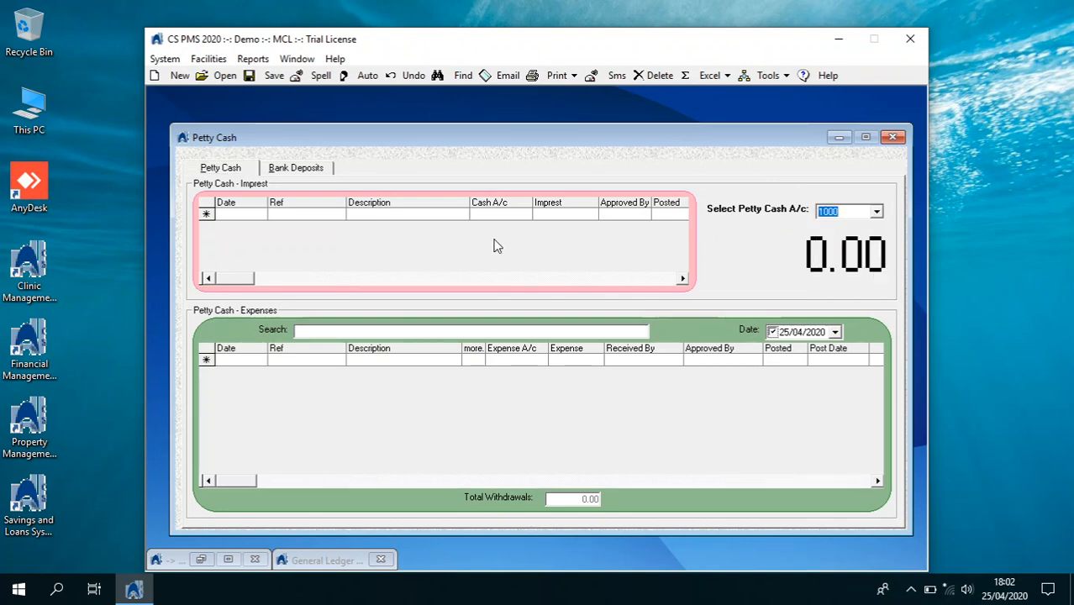
pyautogui.click(265, 216)
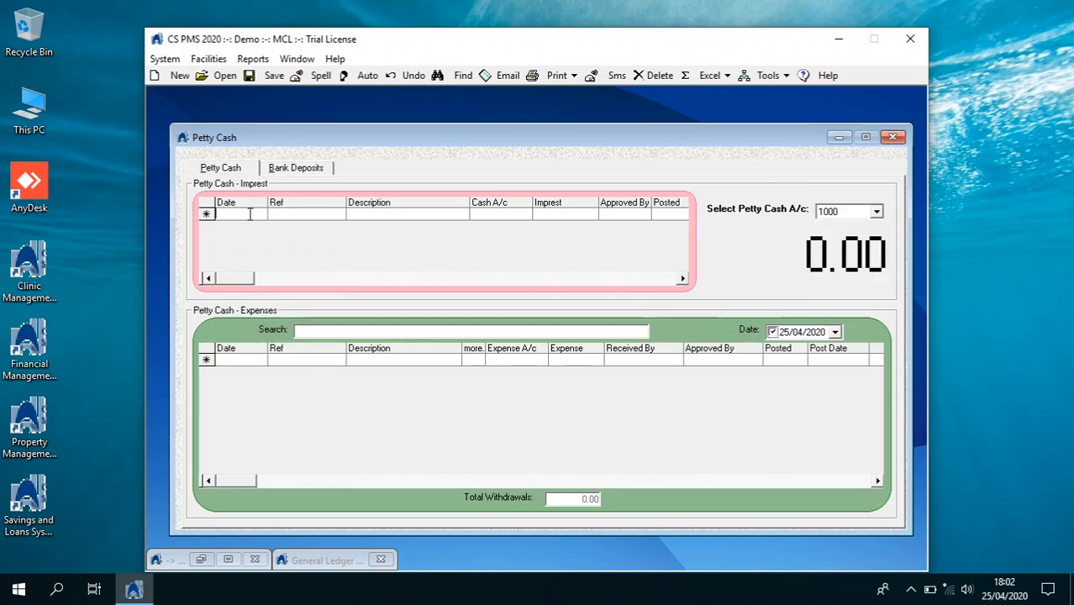
pyautogui.click(174, 75)
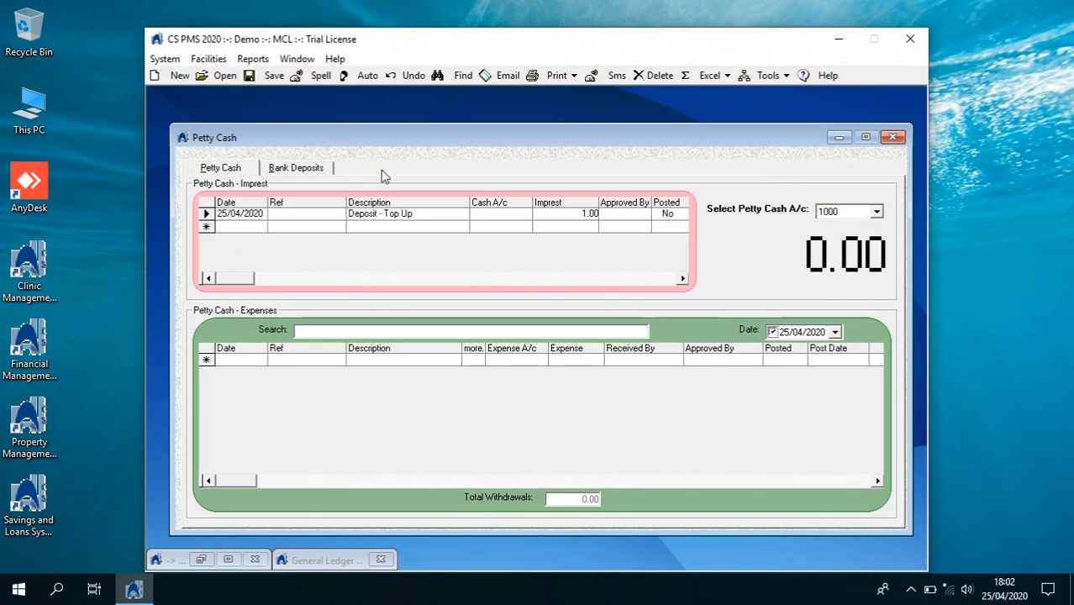
# Fund the top-up from cash account 1010, dismissing the two warning messages
pyautogui.click(499, 214)
pyautogui.click(524, 216)
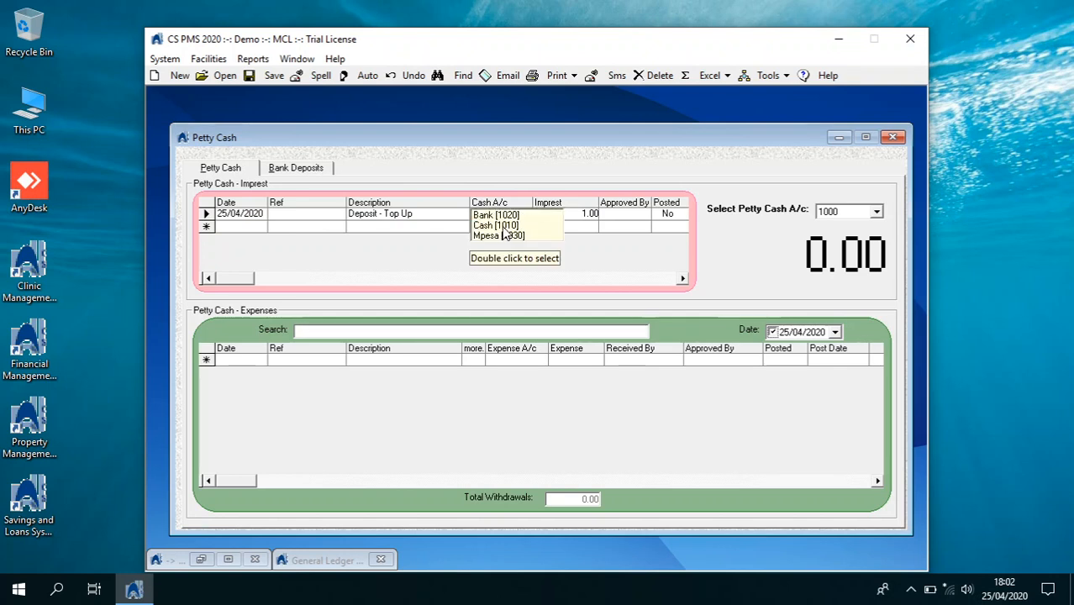
pyautogui.doubleClick(504, 229)
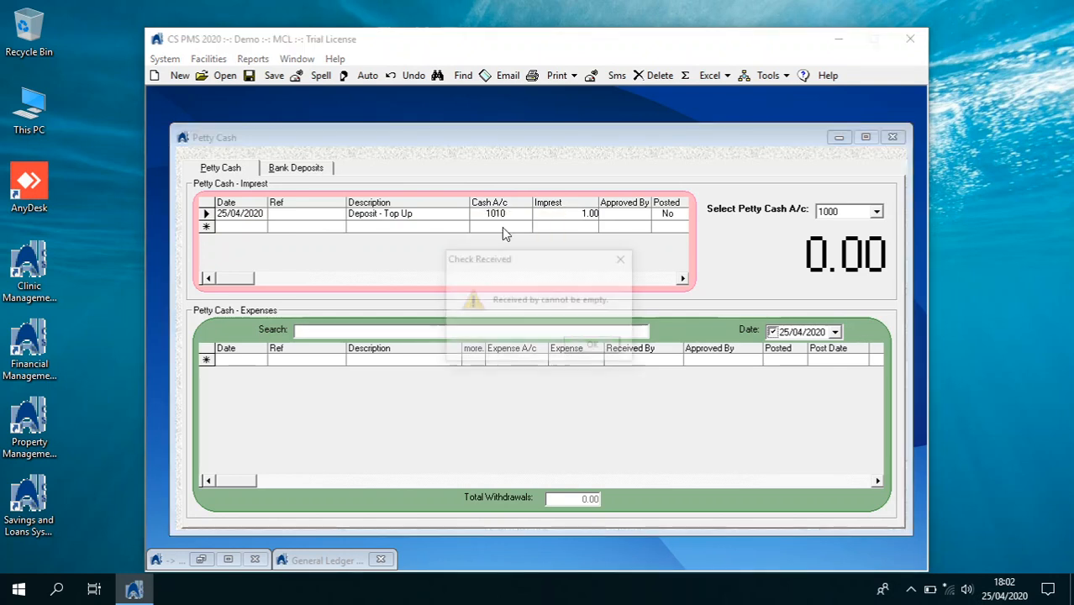
pyautogui.click(592, 347)
pyautogui.click(578, 347)
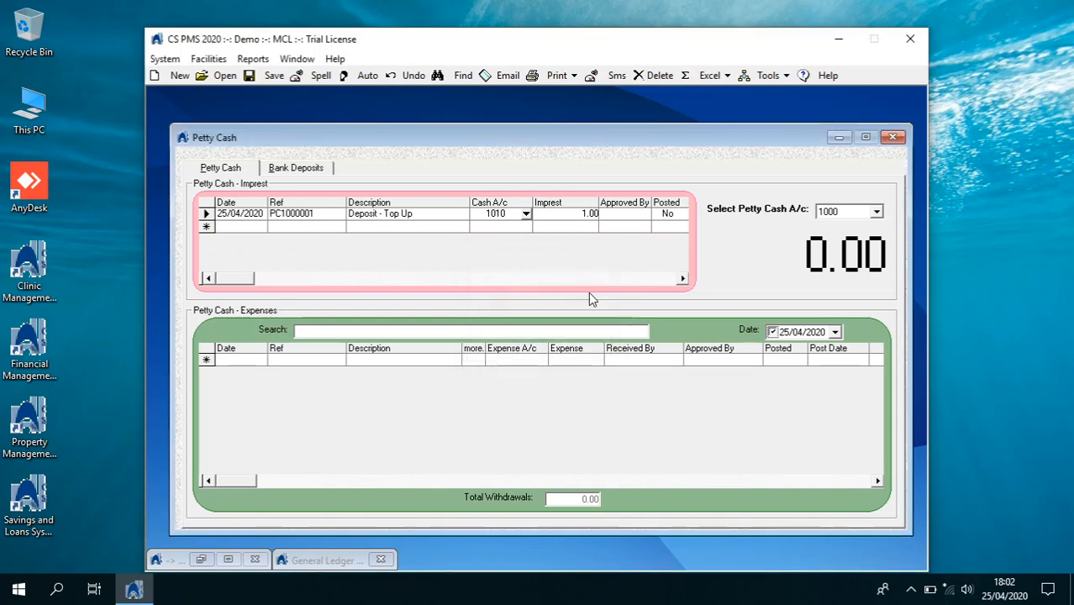
# Enter a 5,000 imprest amount, mark the top-up as posted, and commit it
pyautogui.click(566, 215)
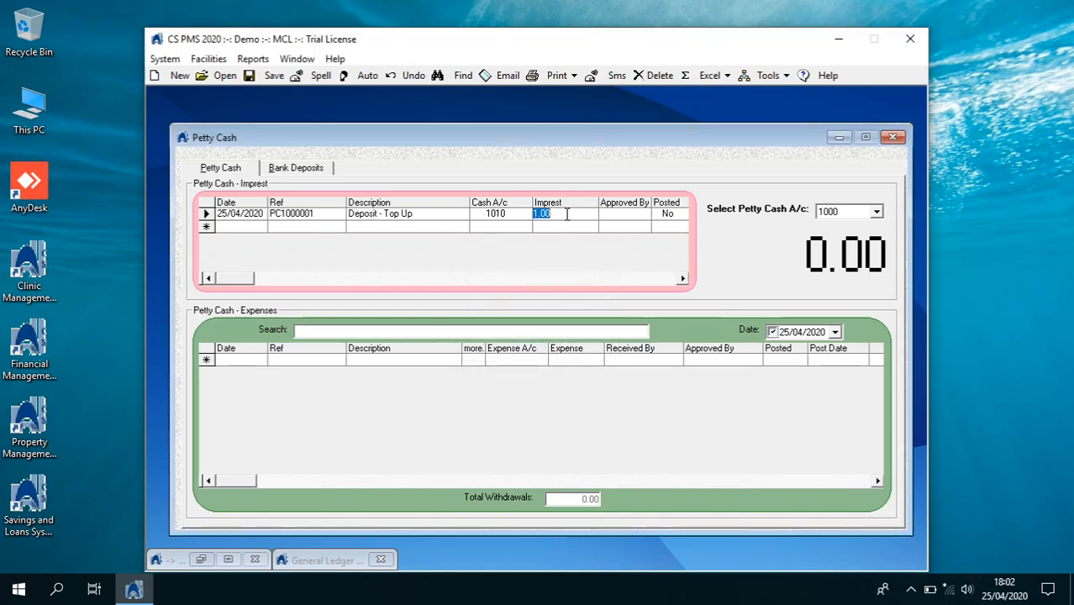
pyautogui.write('5,0')
pyautogui.write('000')
pyautogui.press('Tab')
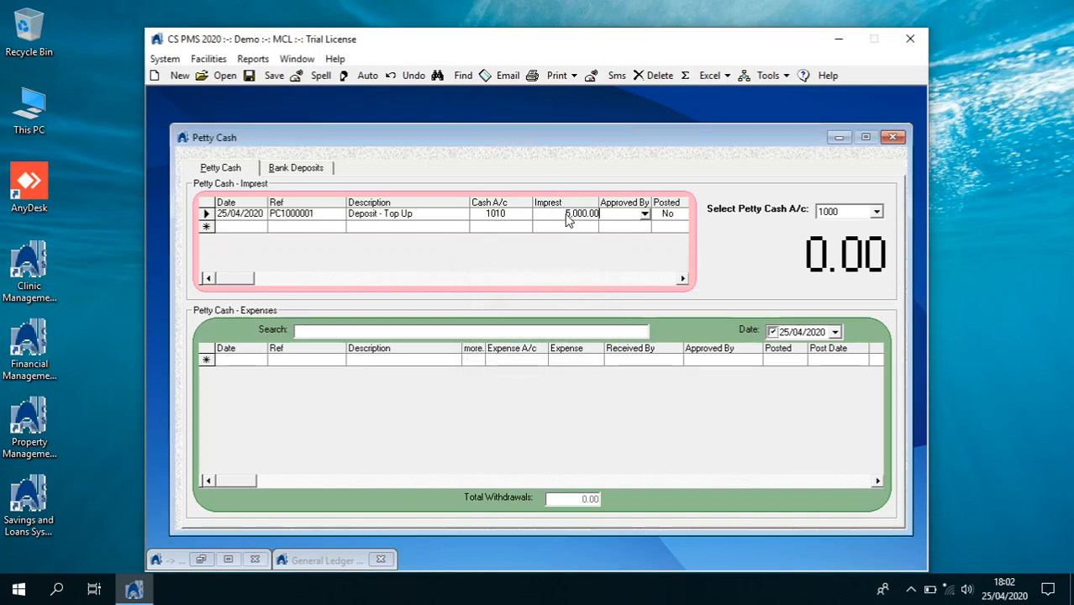
pyautogui.press('Tab')
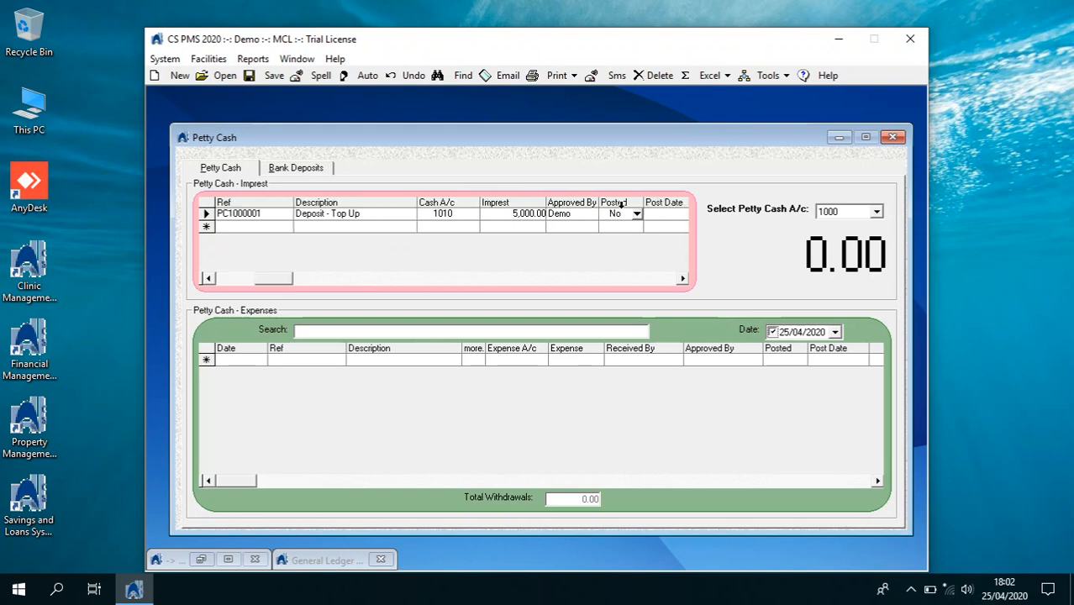
pyautogui.press('Tab')
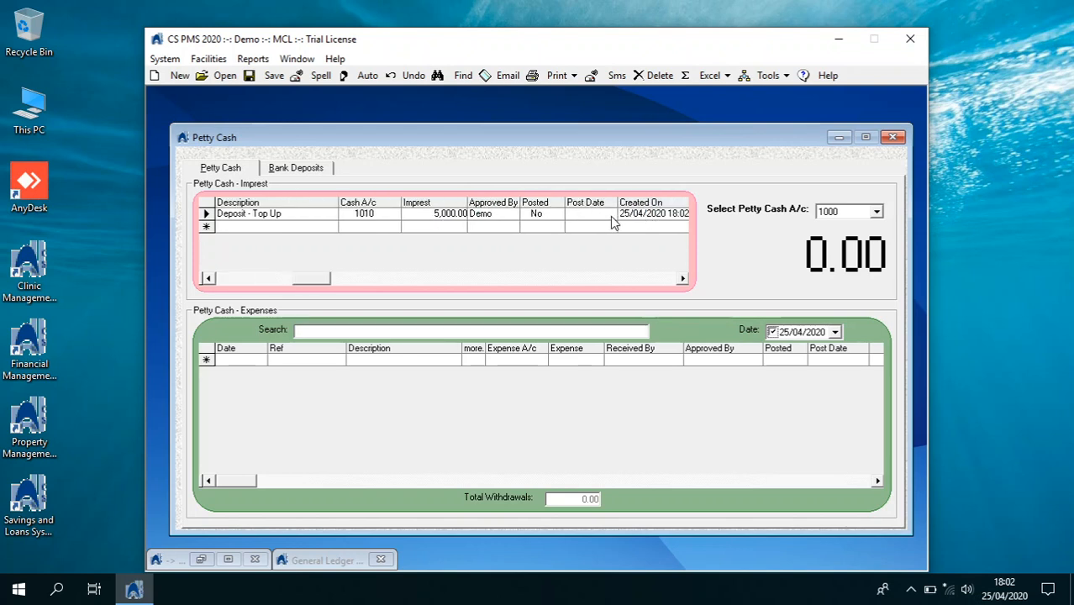
pyautogui.click(559, 215)
pyautogui.click(540, 224)
pyautogui.click(243, 278)
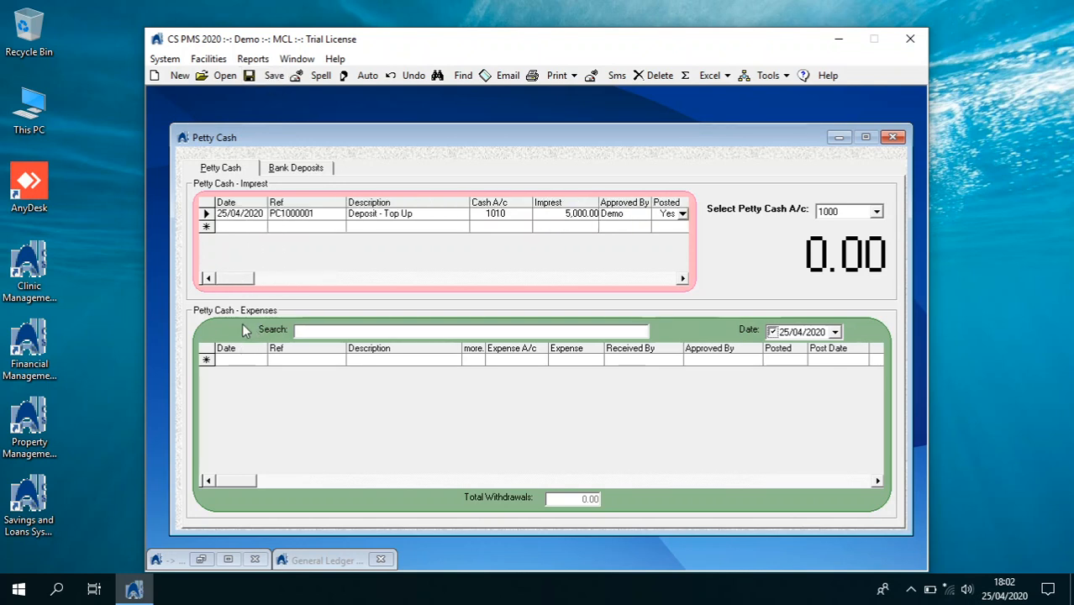
pyautogui.click(370, 214)
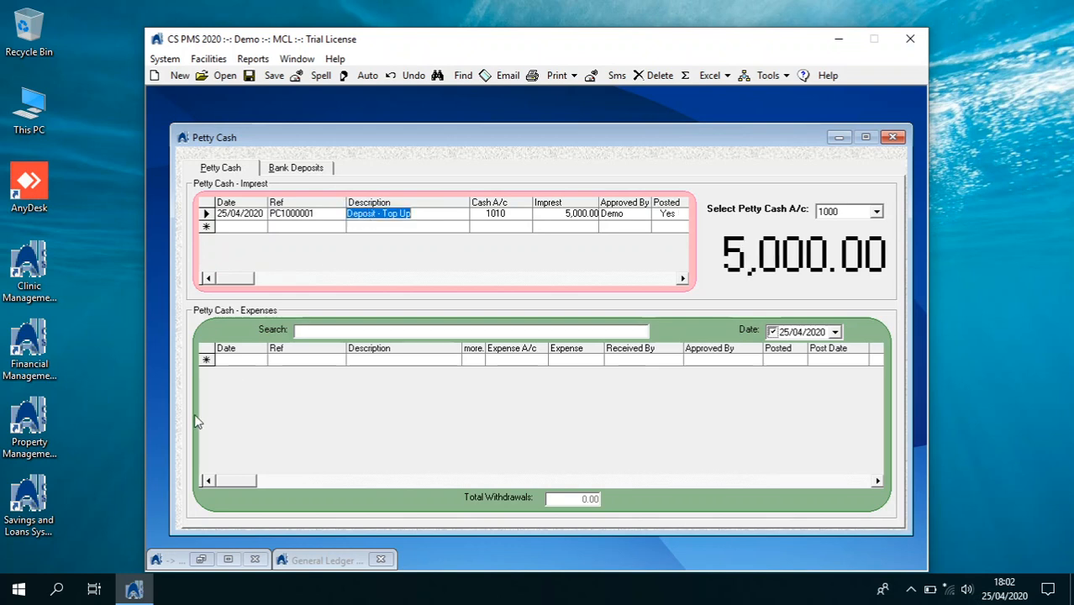
pyautogui.click(260, 360)
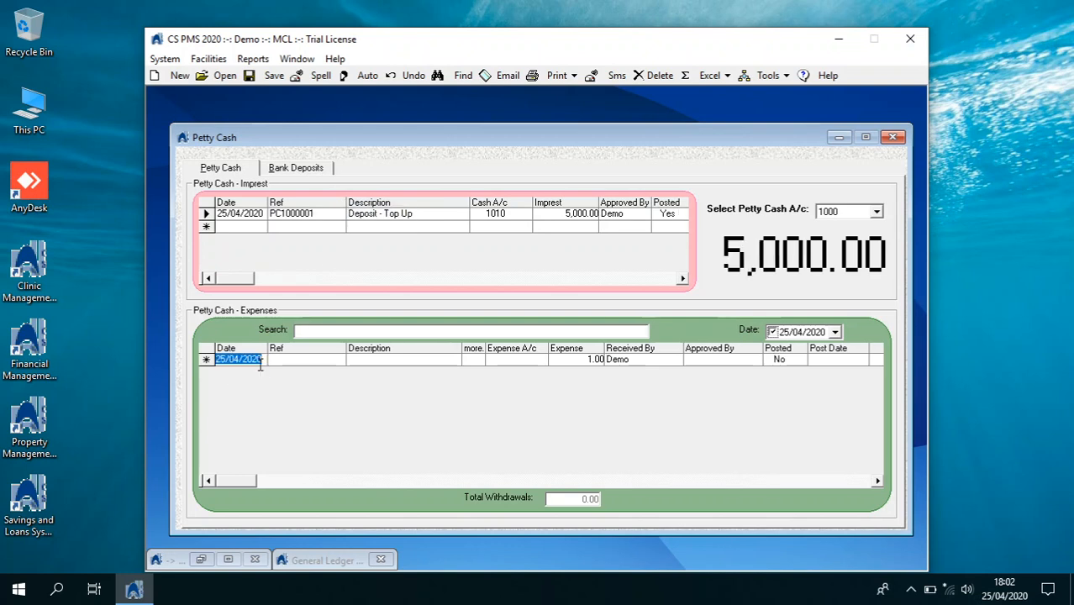
# Add a posted 1,500 'Travel And Snacks' expense to Travel and Entertainment 6510 with an approver
pyautogui.click(367, 363)
pyautogui.write('travel and snacks')
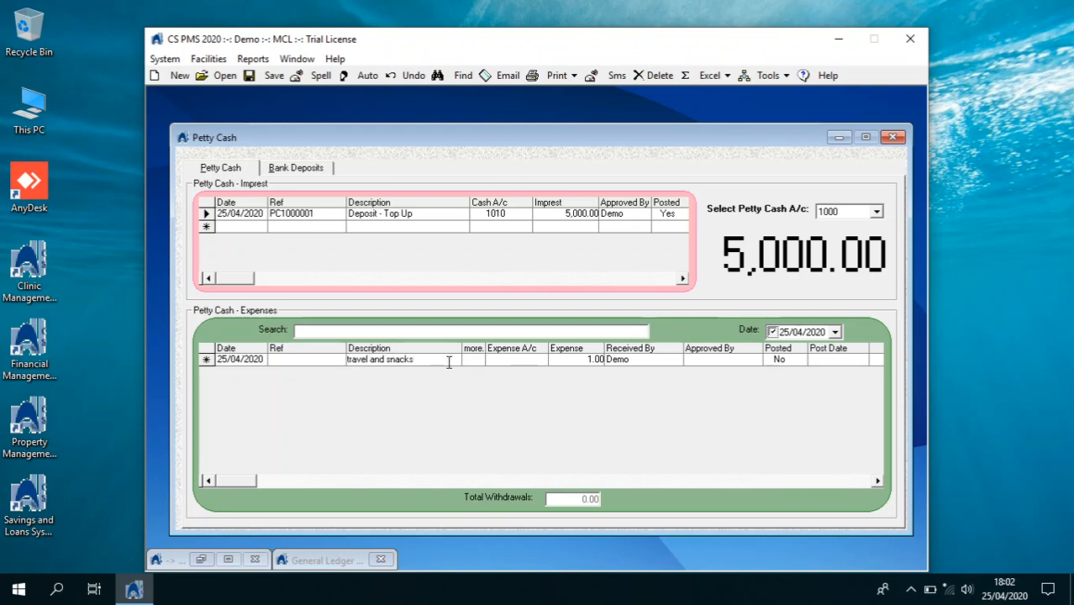
pyautogui.click(527, 359)
pyautogui.click(542, 361)
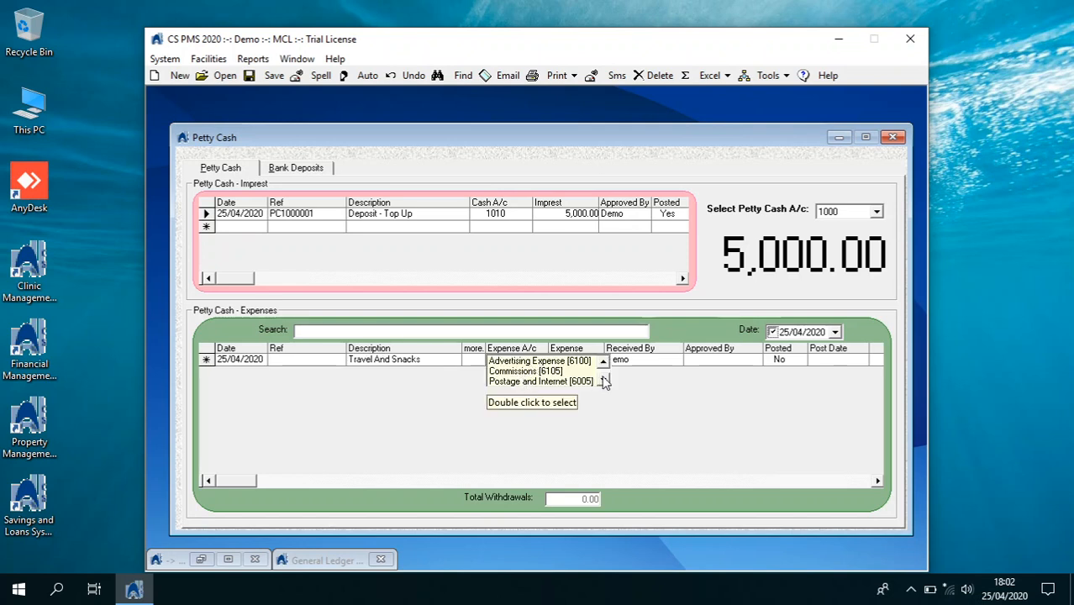
pyautogui.scroll(-3, 609, 380)
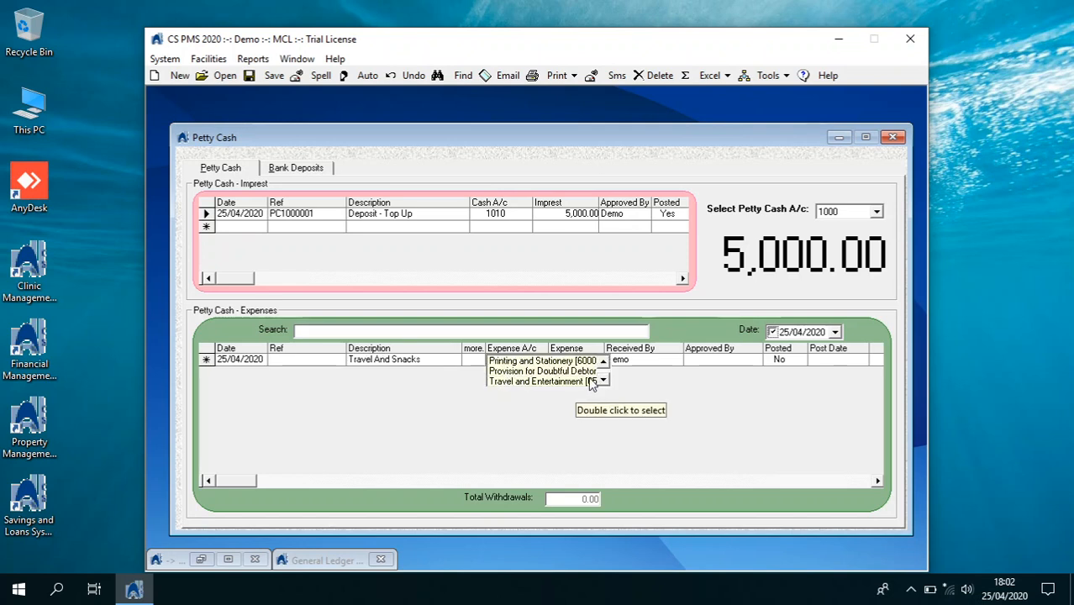
pyautogui.doubleClick(590, 381)
pyautogui.click(598, 358)
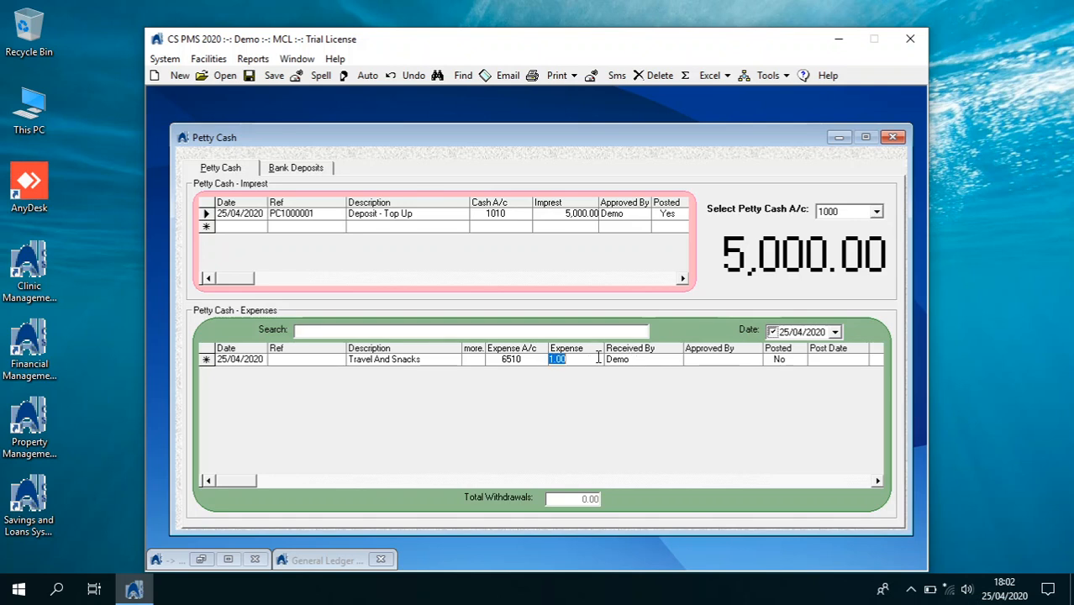
pyautogui.write('1500')
pyautogui.press('Tab')
pyautogui.press('Tab')
pyautogui.write('Demo')
pyautogui.press('Tab')
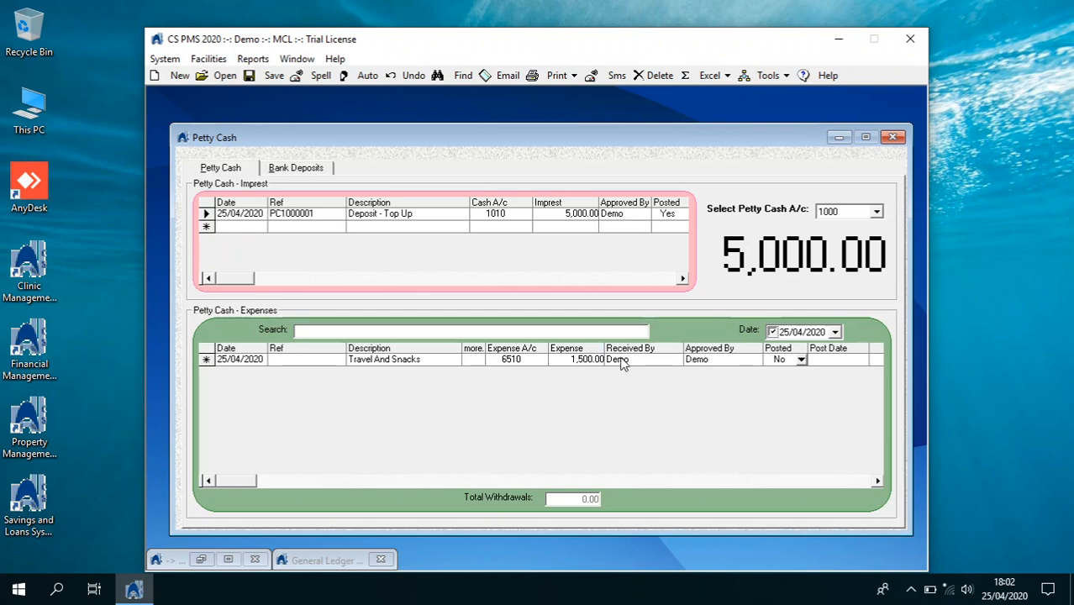
pyautogui.click(801, 358)
pyautogui.click(773, 369)
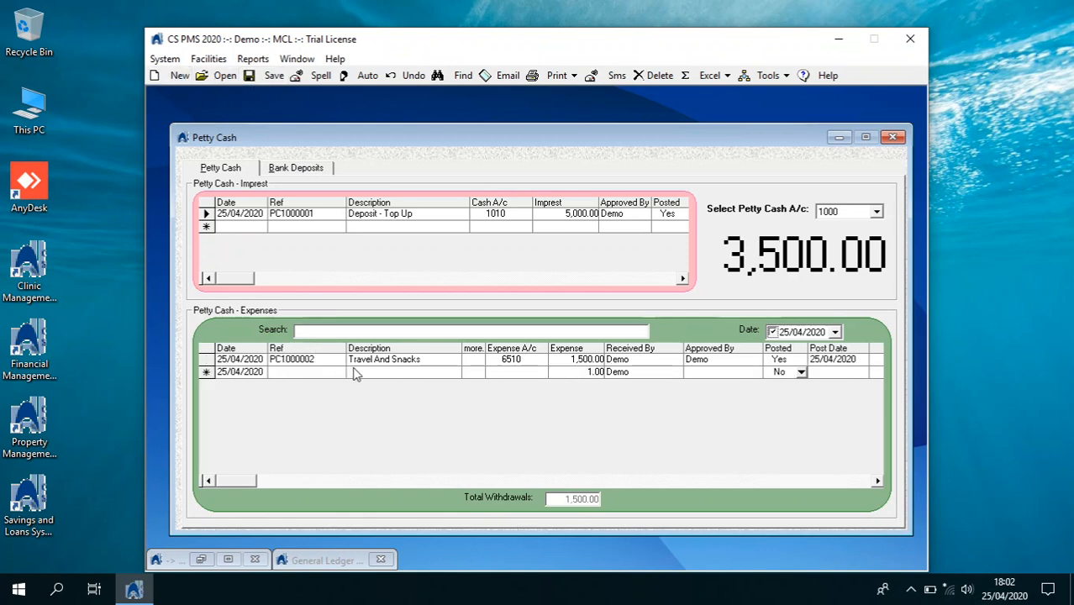
# Enter a Wifi expense description, dismissing the missing-account and update errors
pyautogui.click(356, 371)
pyautogui.write('wit')
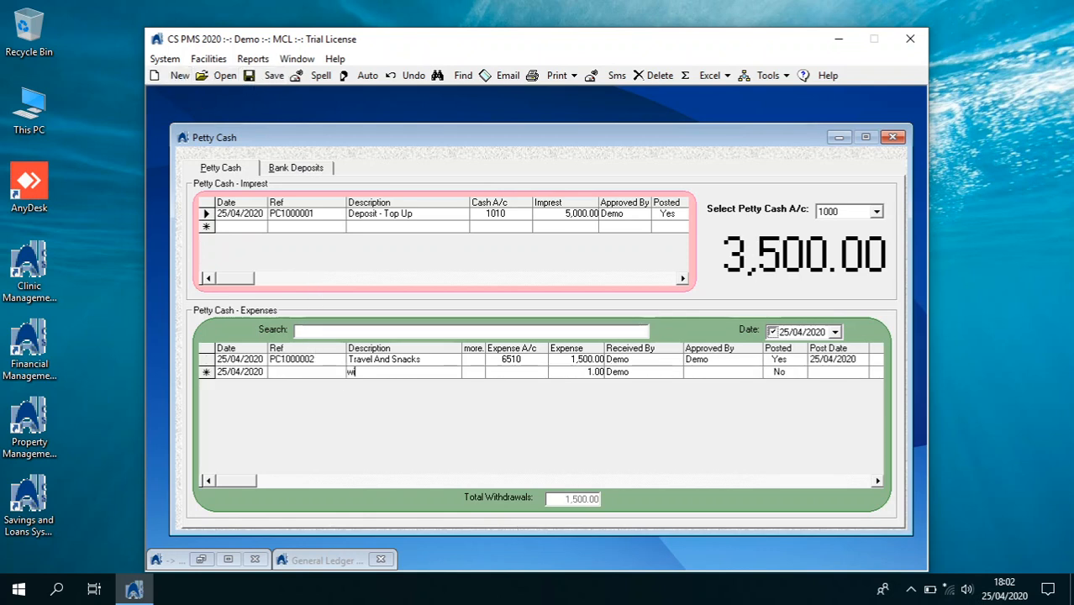
pyautogui.click(551, 372)
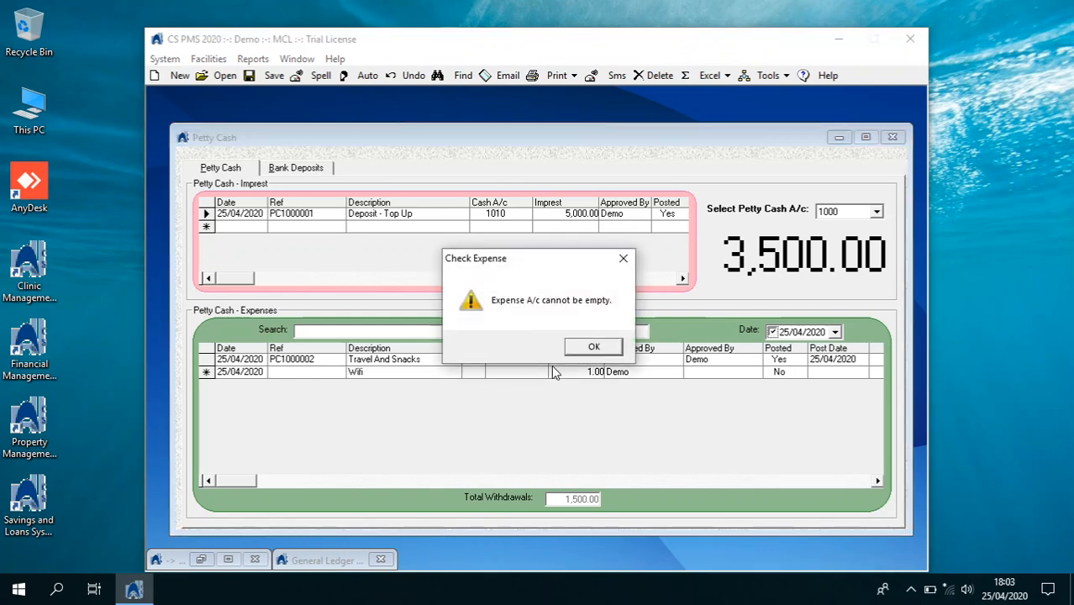
pyautogui.click(576, 352)
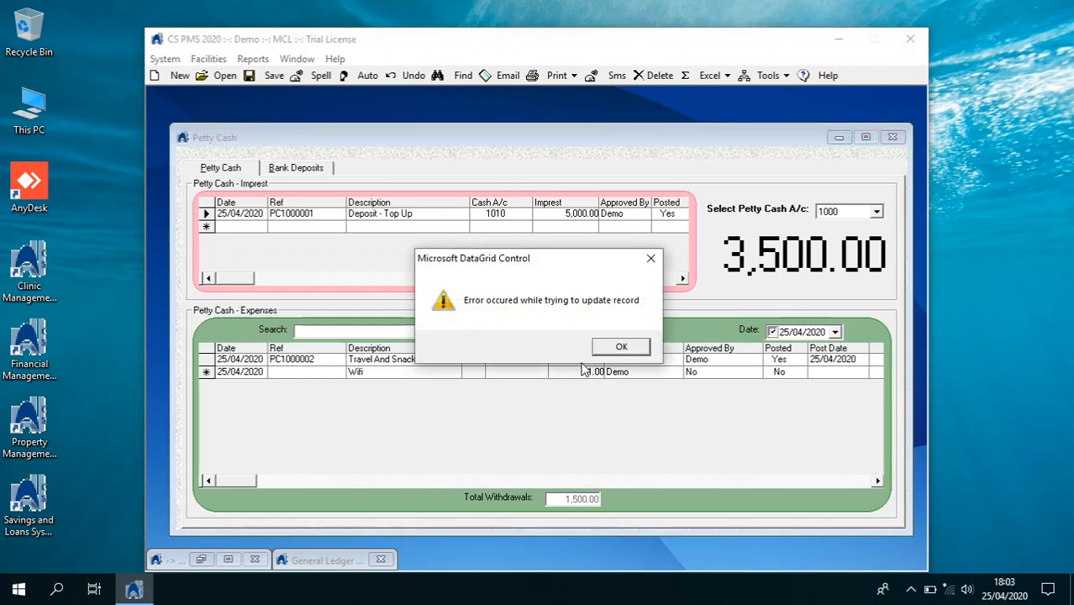
pyautogui.click(606, 352)
# Charge the Wifi expense to Postage and Internet 6005 at 1,750.00, approved and posted
pyautogui.click(542, 374)
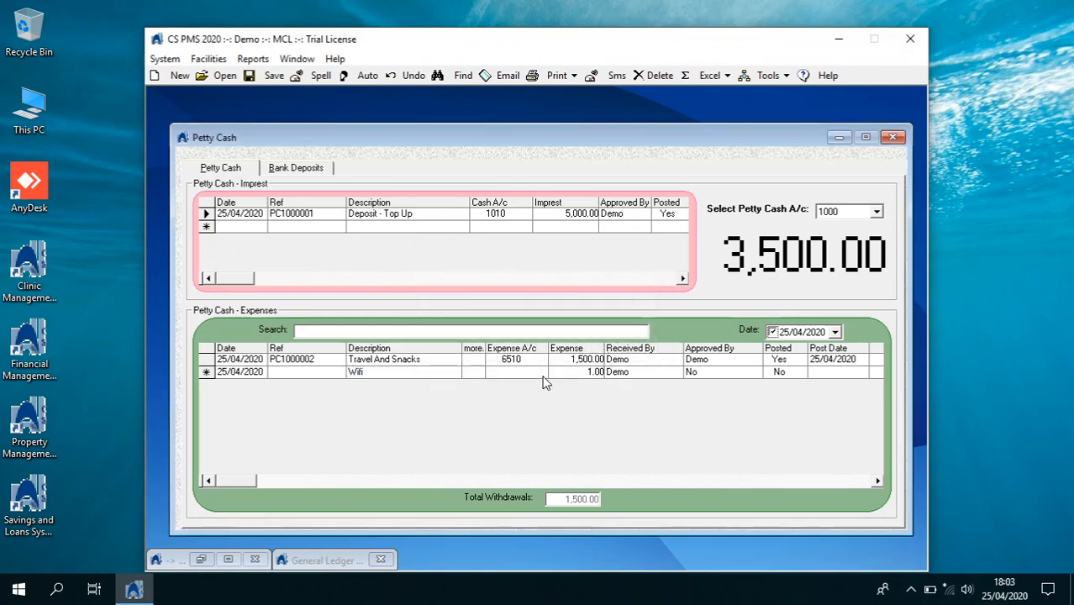
pyautogui.click(543, 374)
pyautogui.click(530, 393)
pyautogui.doubleClick(531, 394)
pyautogui.write('17')
pyautogui.press('Tab')
pyautogui.press('Tab')
pyautogui.write('demo')
pyautogui.press('Tab')
pyautogui.click(799, 372)
pyautogui.click(777, 378)
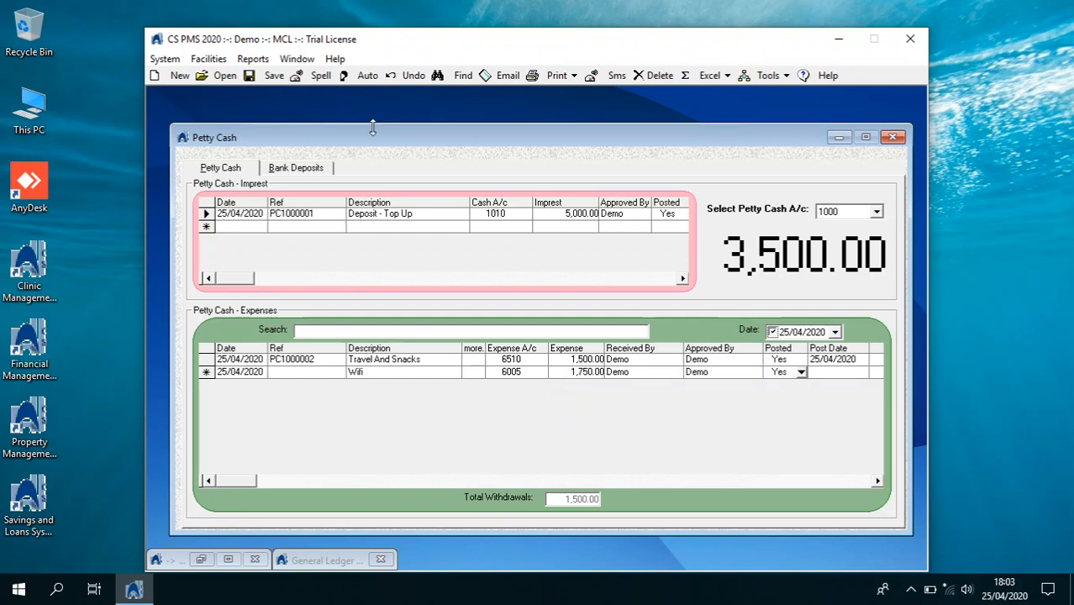
# Save the Wifi expense and close the Petty Cash window
pyautogui.click(273, 73)
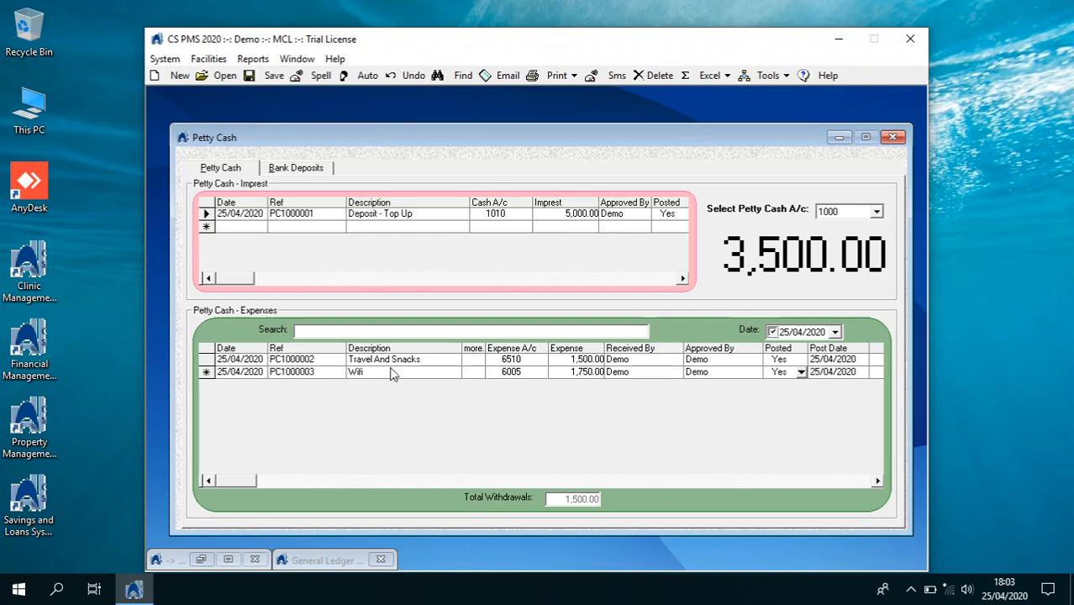
pyautogui.click(892, 136)
pyautogui.click(165, 59)
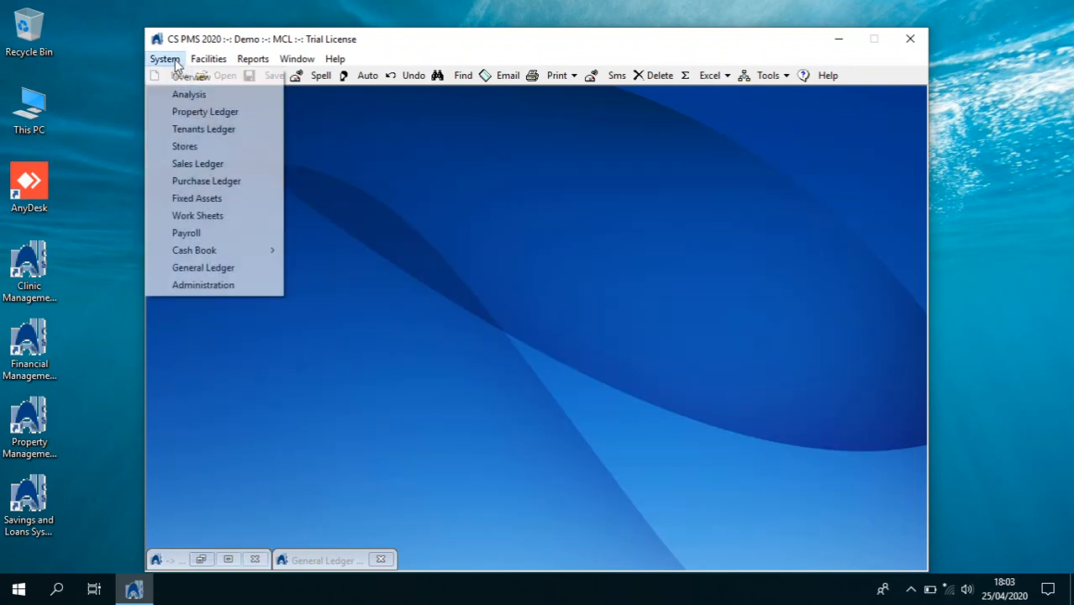
pyautogui.click(249, 268)
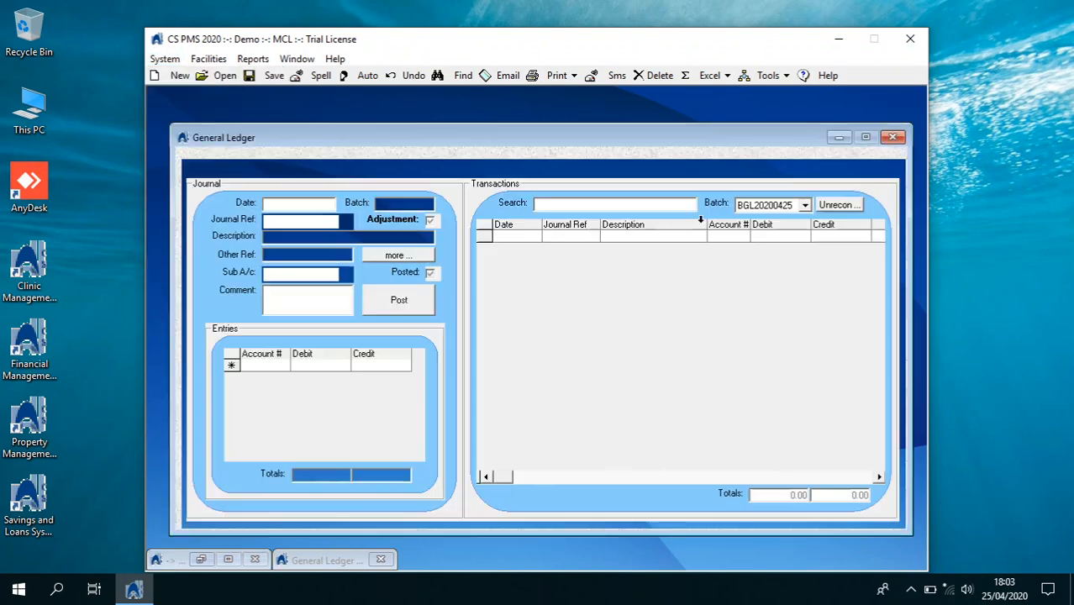
pyautogui.click(789, 207)
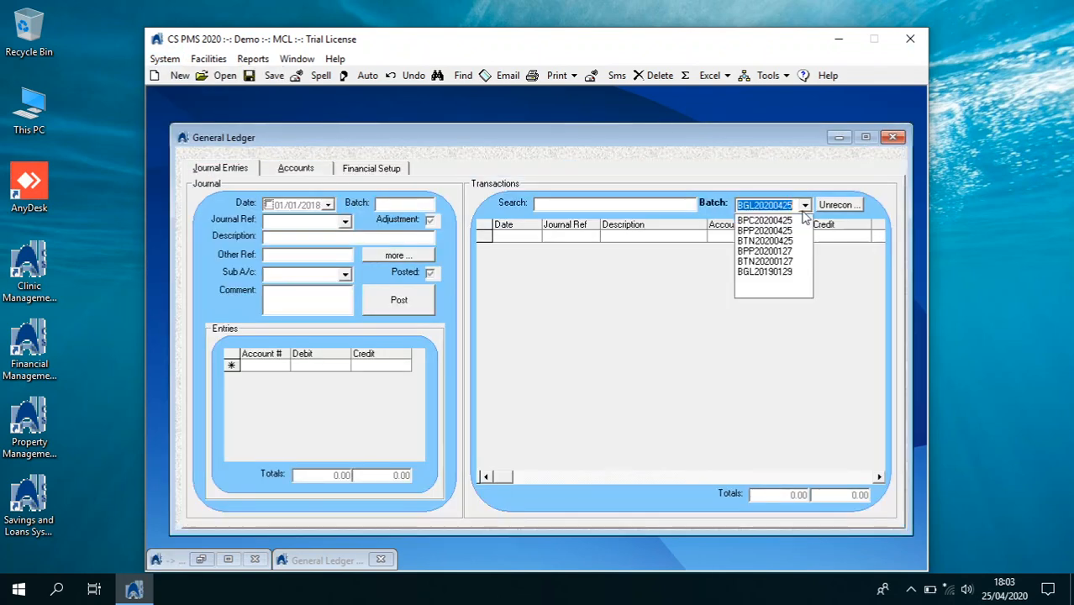
pyautogui.click(793, 220)
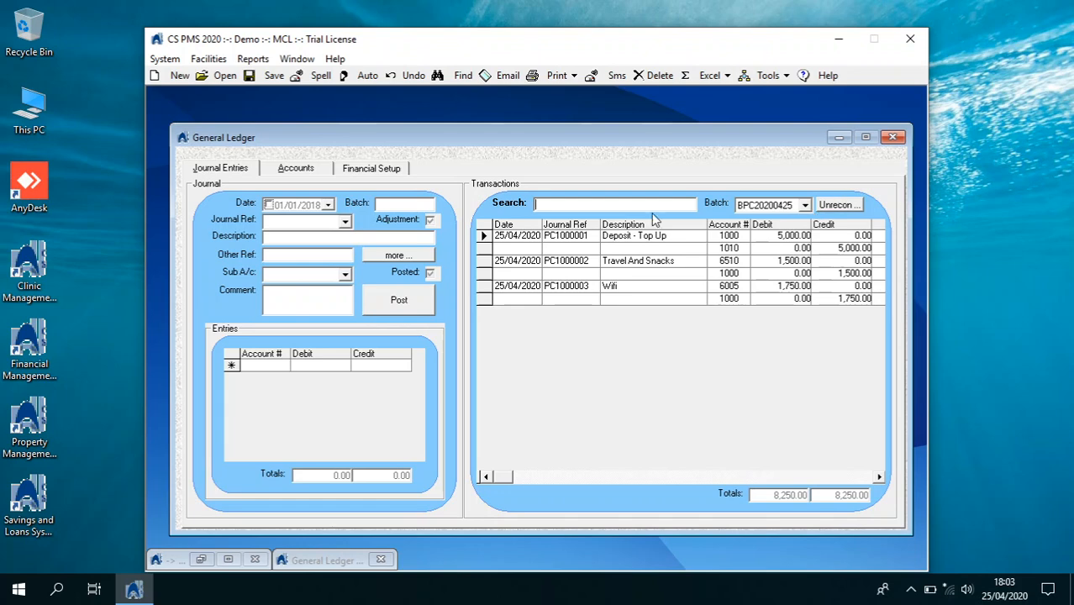
pyautogui.click(279, 171)
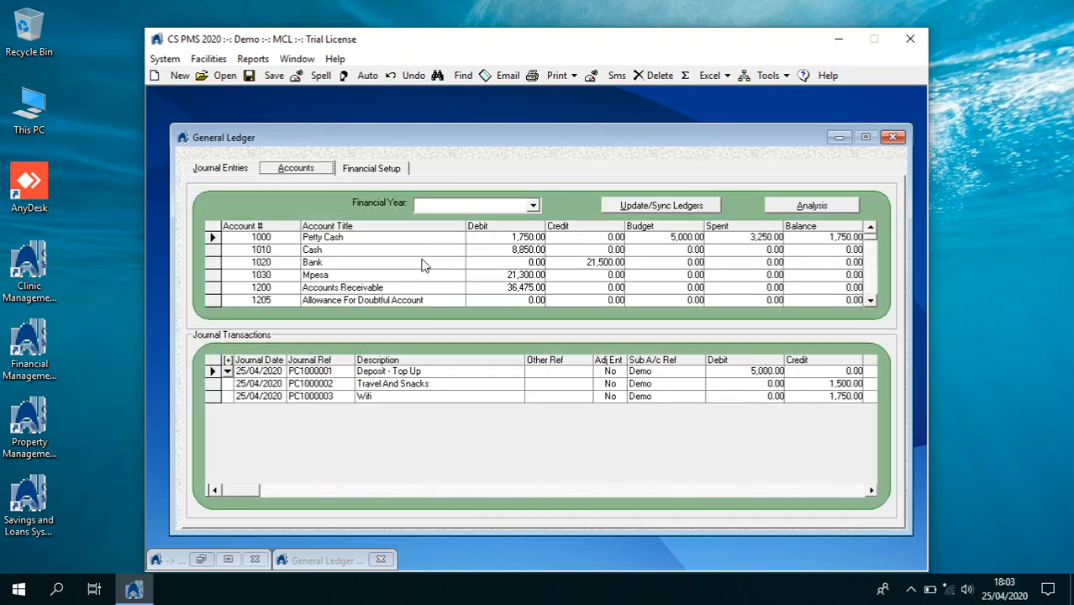
pyautogui.click(892, 137)
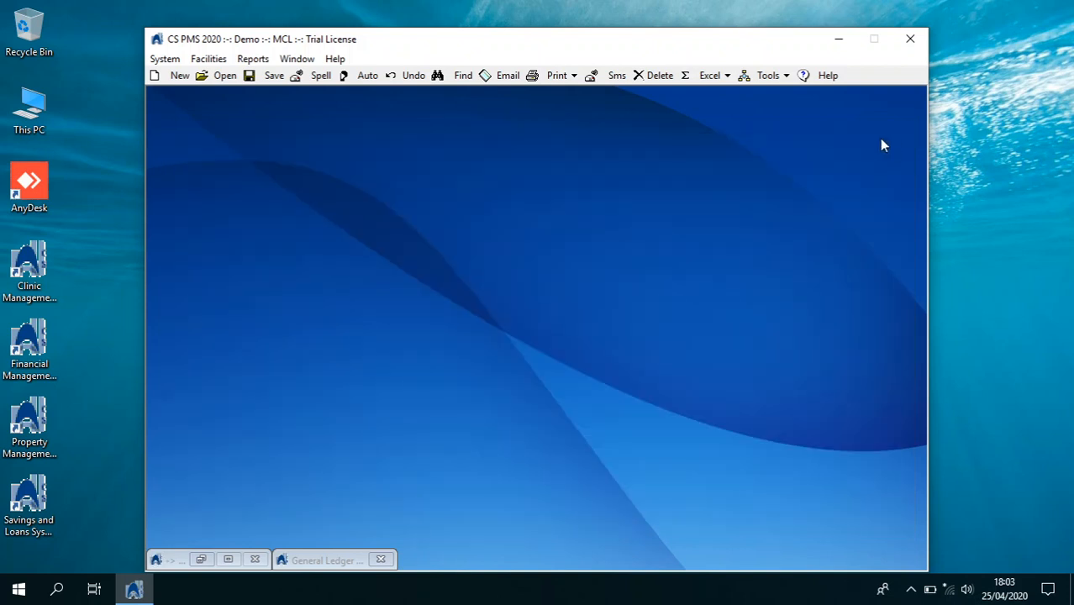
# Preview the 2020 Trial Balance from the GL financial statements reports
pyautogui.click(252, 59)
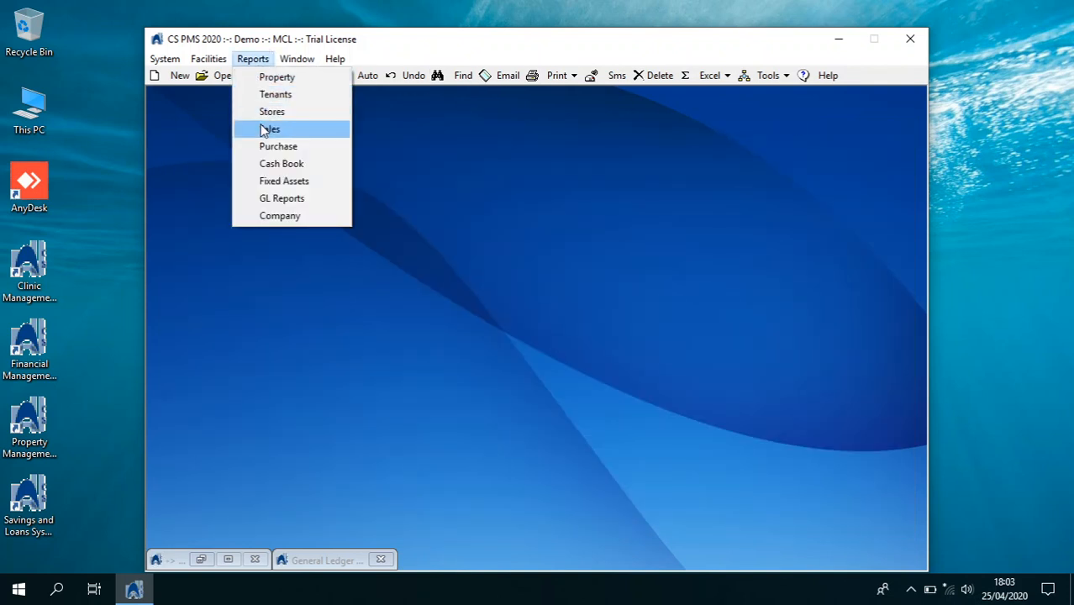
pyautogui.click(270, 199)
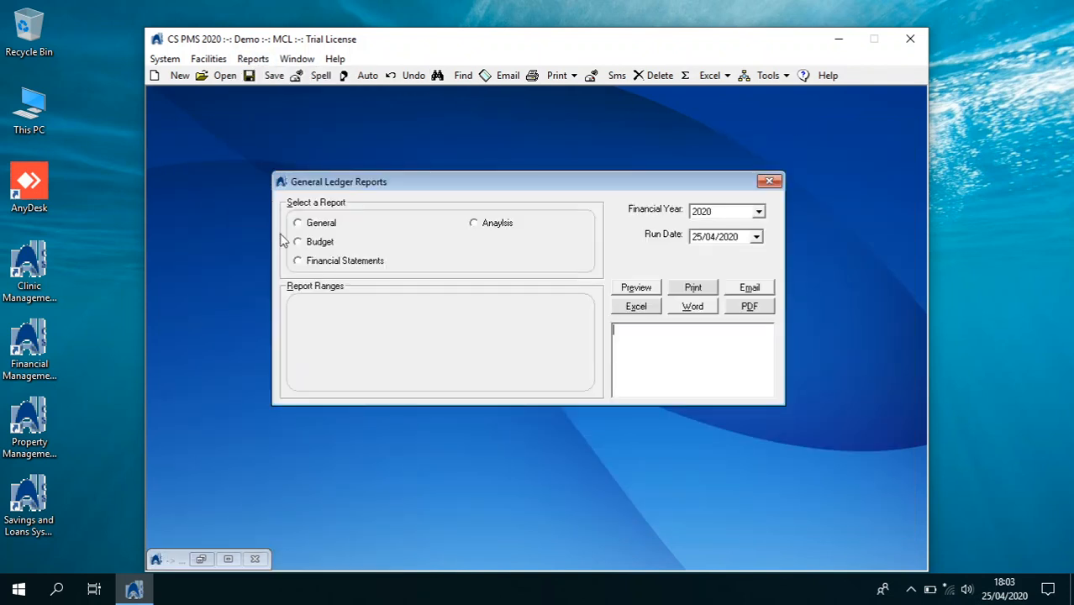
pyautogui.click(308, 261)
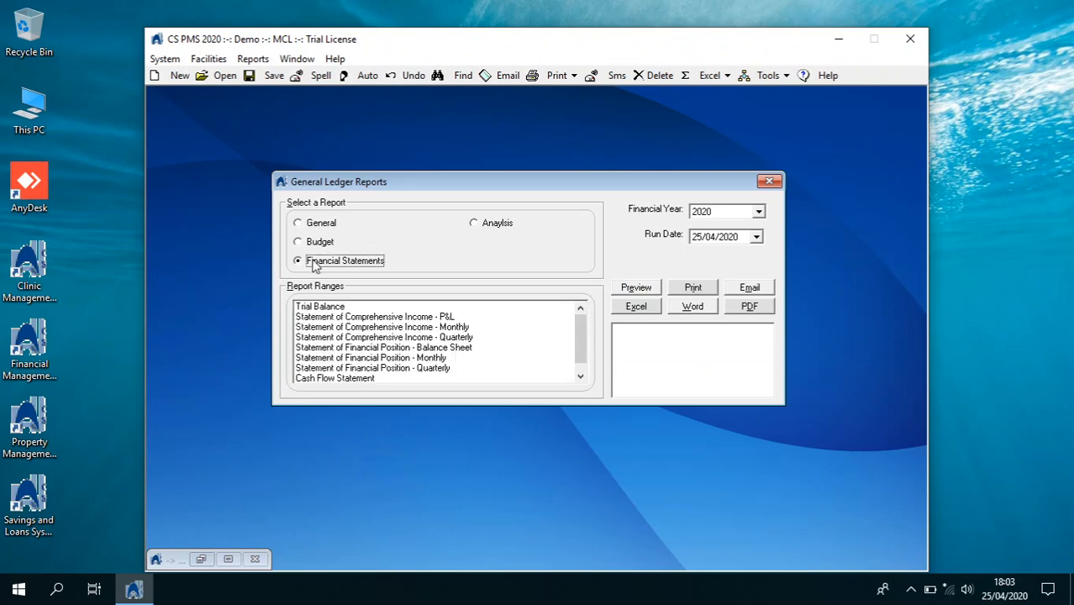
pyautogui.click(325, 309)
pyautogui.click(633, 288)
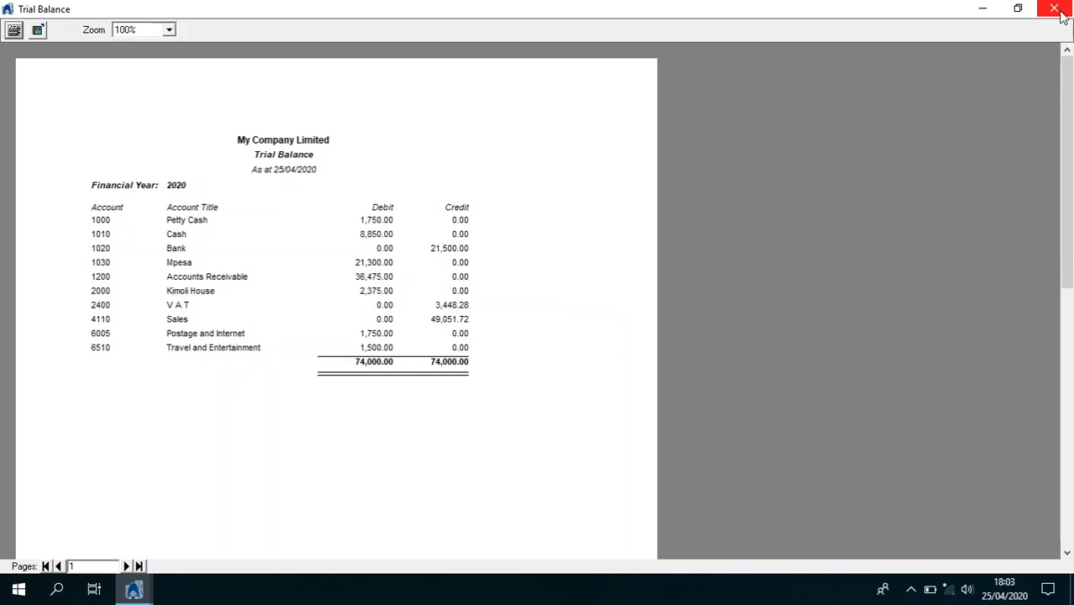
pyautogui.click(1060, 14)
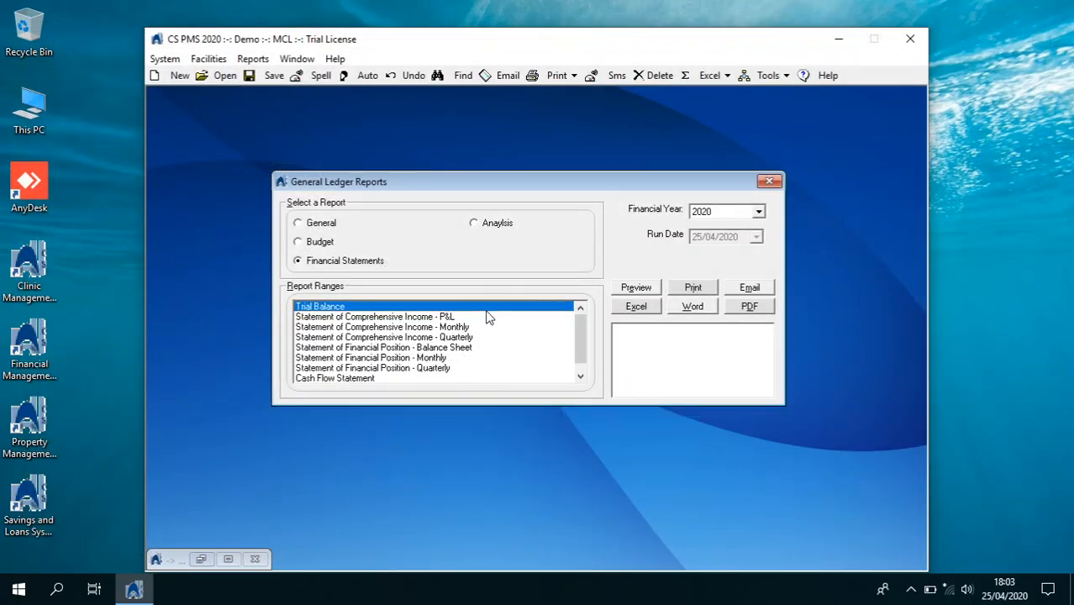
# Preview the profit and loss statement and the monthly profit and loss statement
pyautogui.click(492, 318)
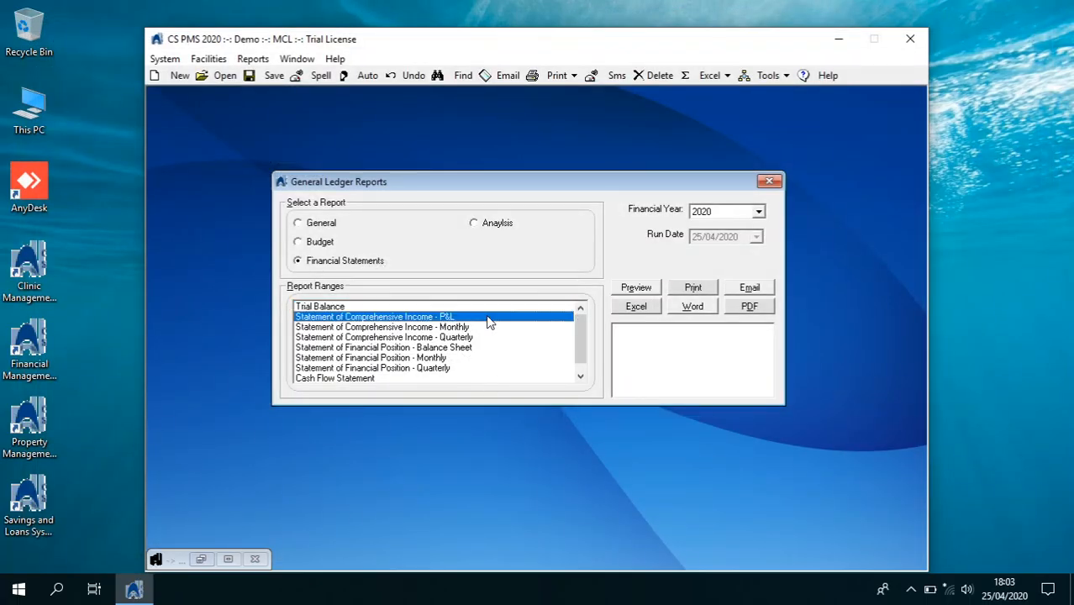
pyautogui.click(636, 288)
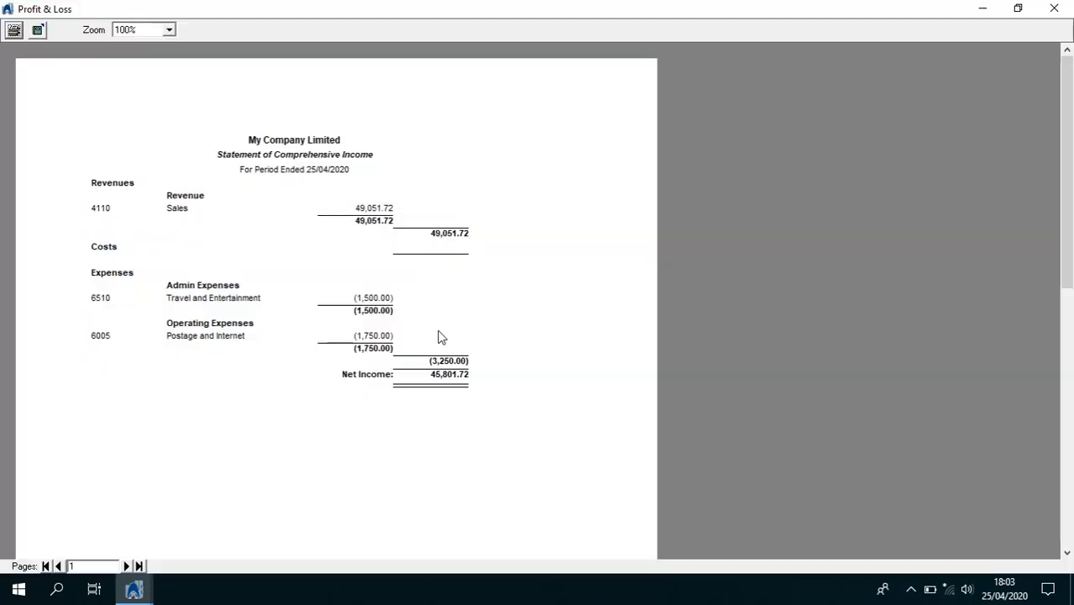
pyautogui.click(1054, 9)
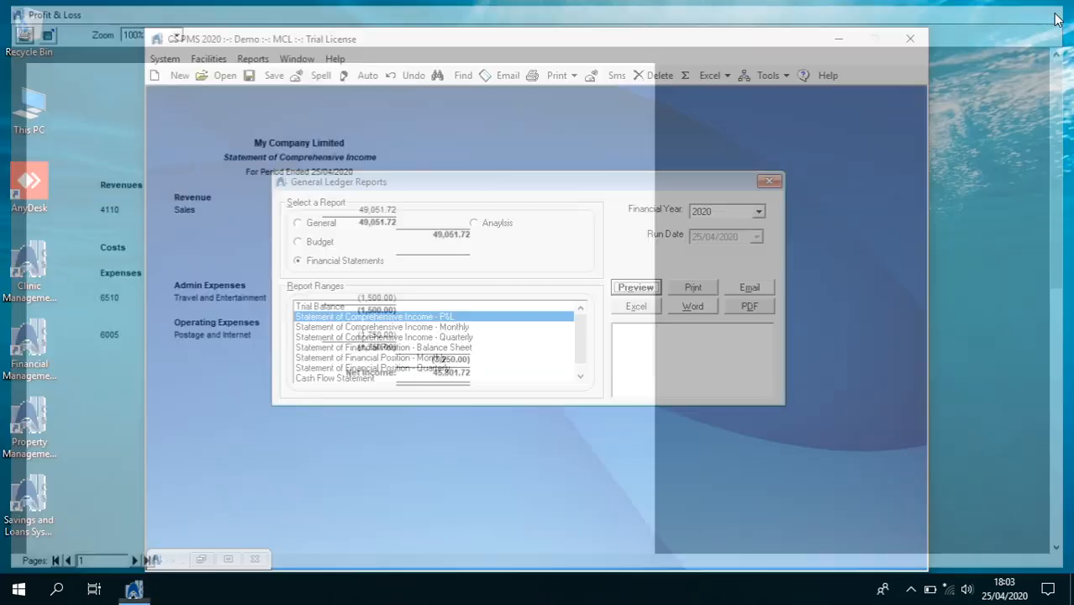
pyautogui.click(535, 328)
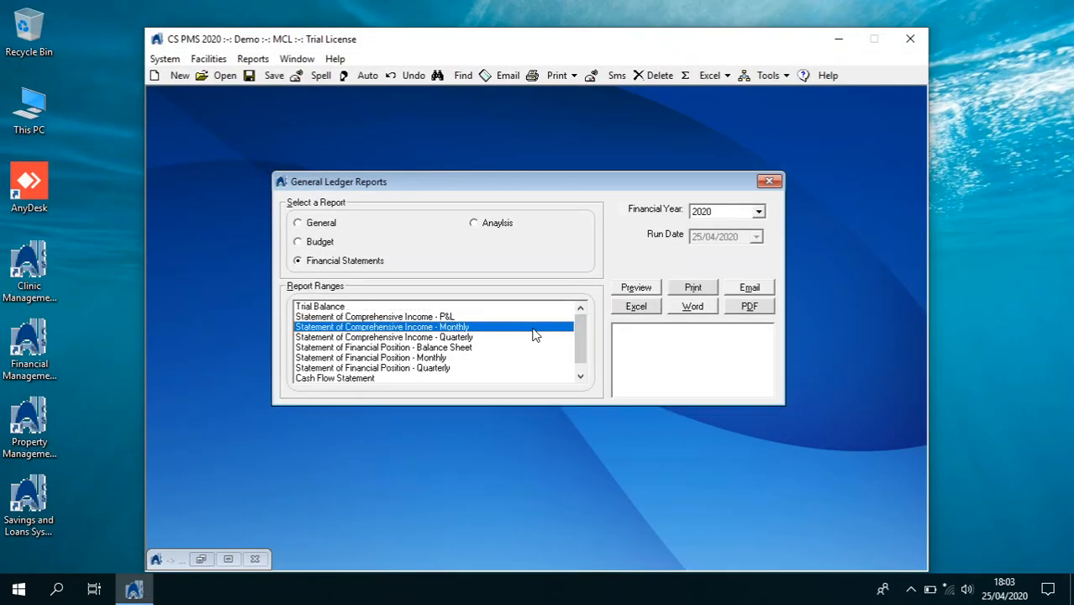
pyautogui.click(626, 294)
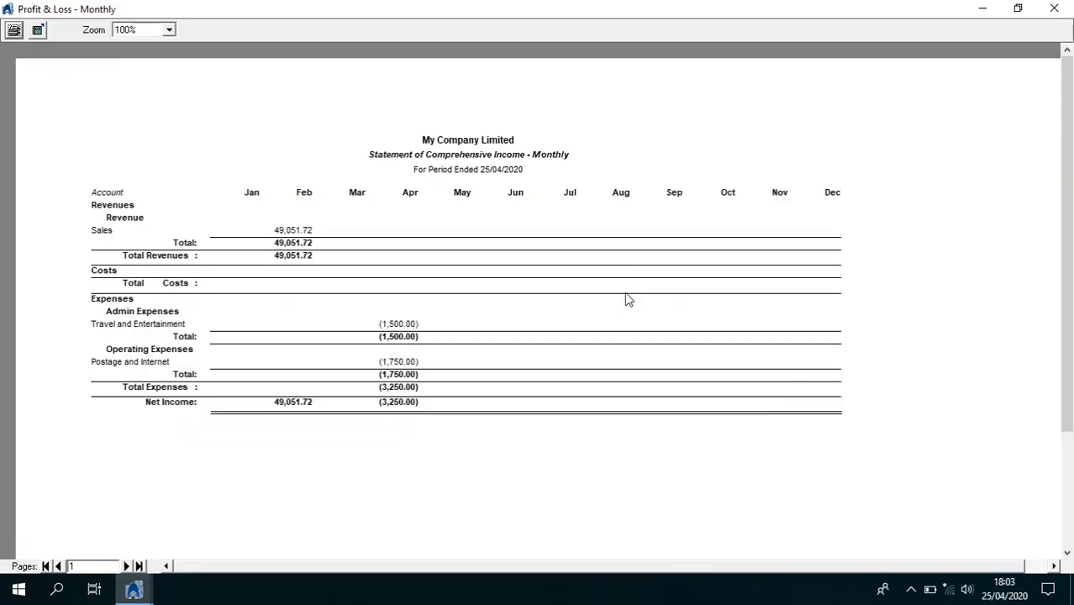
pyautogui.click(1053, 9)
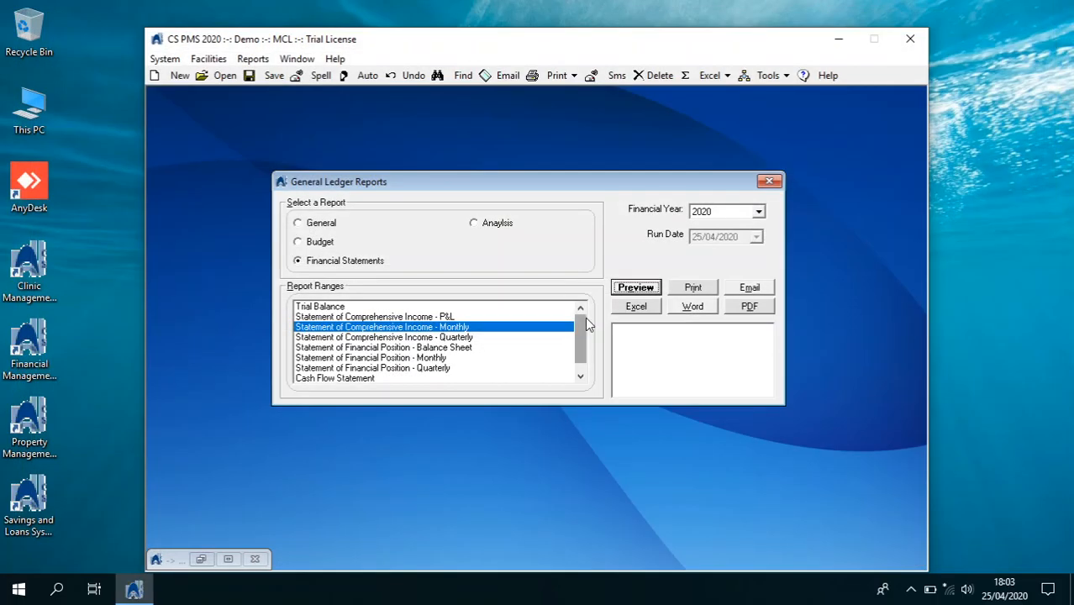
# Preview the monthly Statement of Financial Position for 2020
pyautogui.click(499, 358)
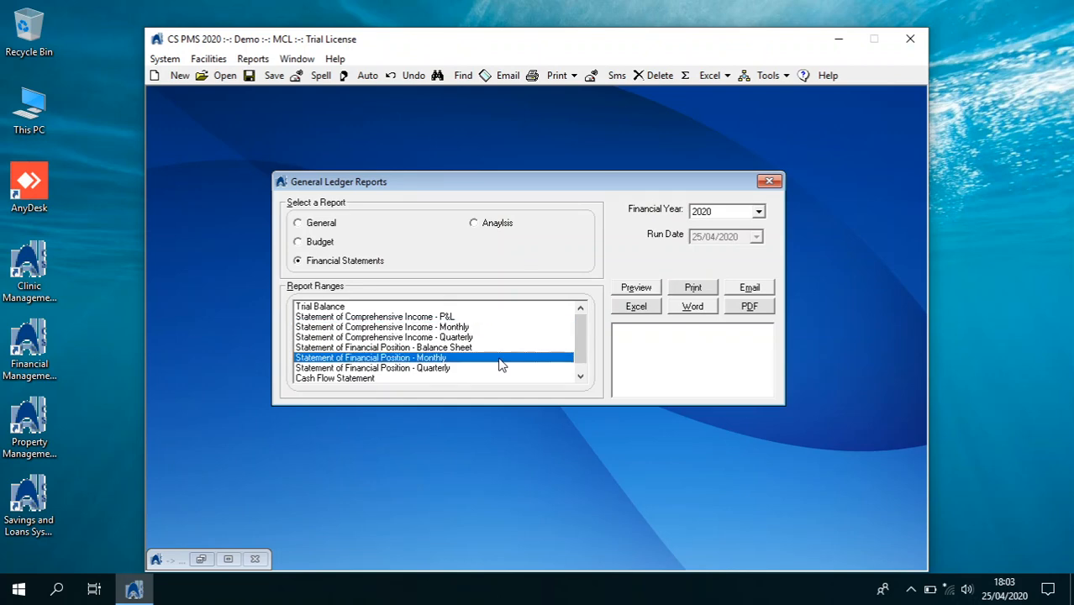
pyautogui.click(624, 293)
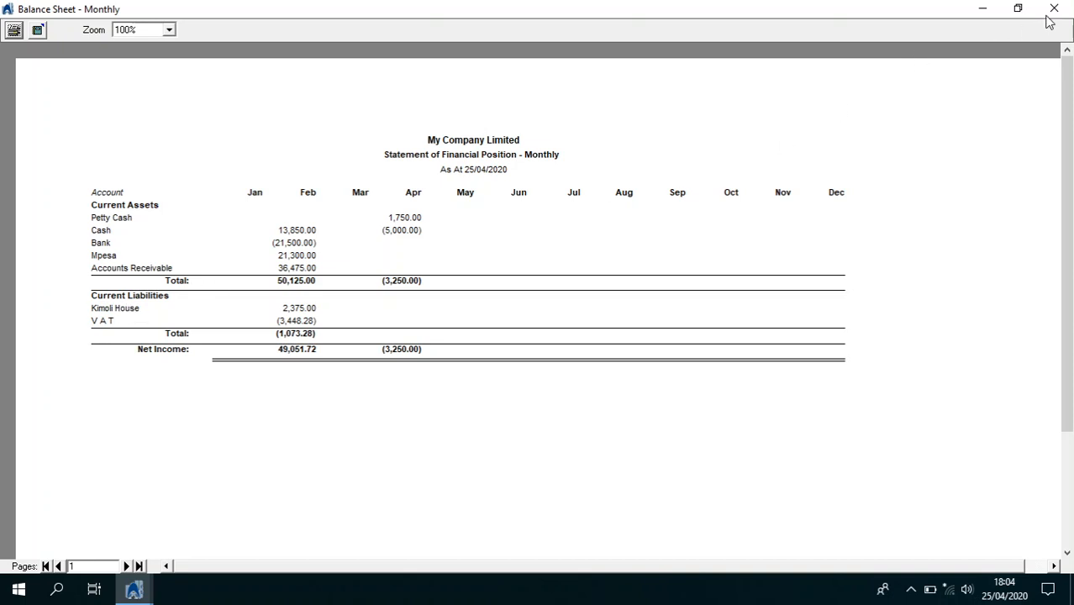
pyautogui.click(1054, 8)
pyautogui.click(167, 60)
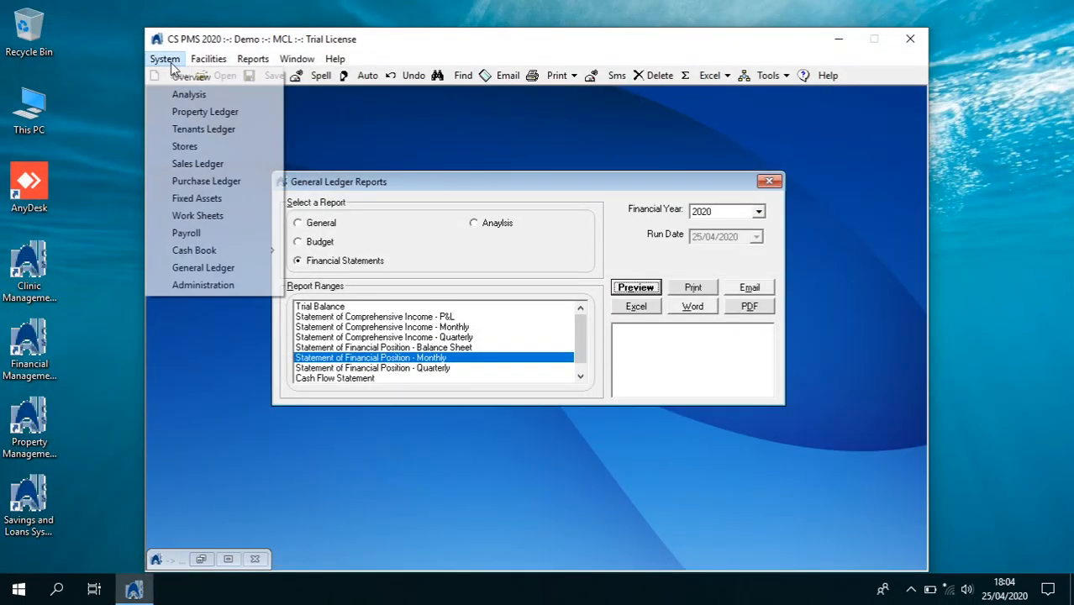
# In the Property Ledger, select Pivot Plaza and preview its Property Schedule
pyautogui.click(220, 112)
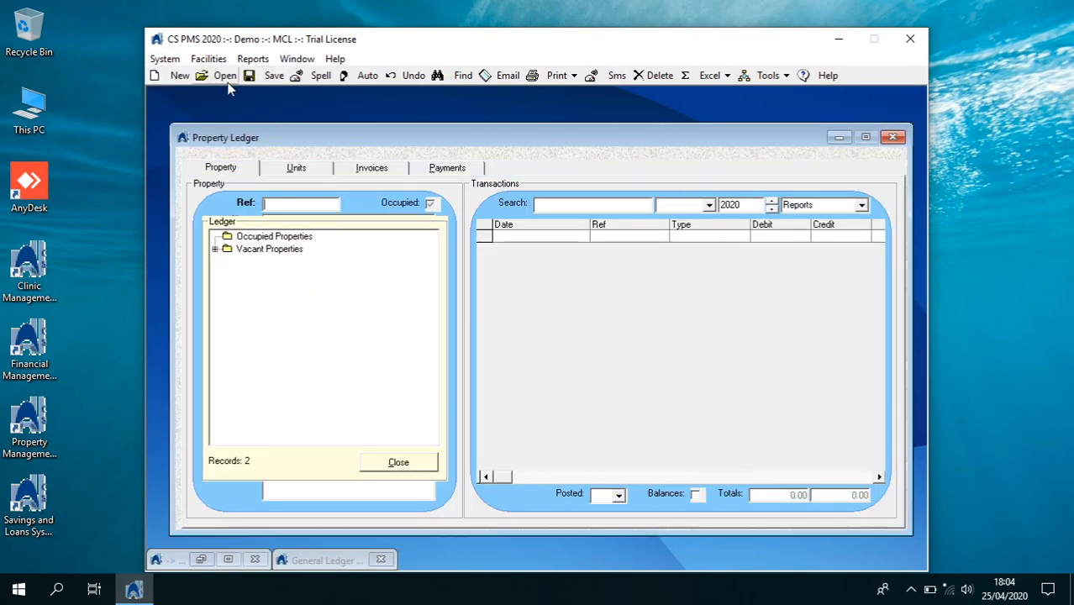
pyautogui.click(216, 250)
pyautogui.click(271, 263)
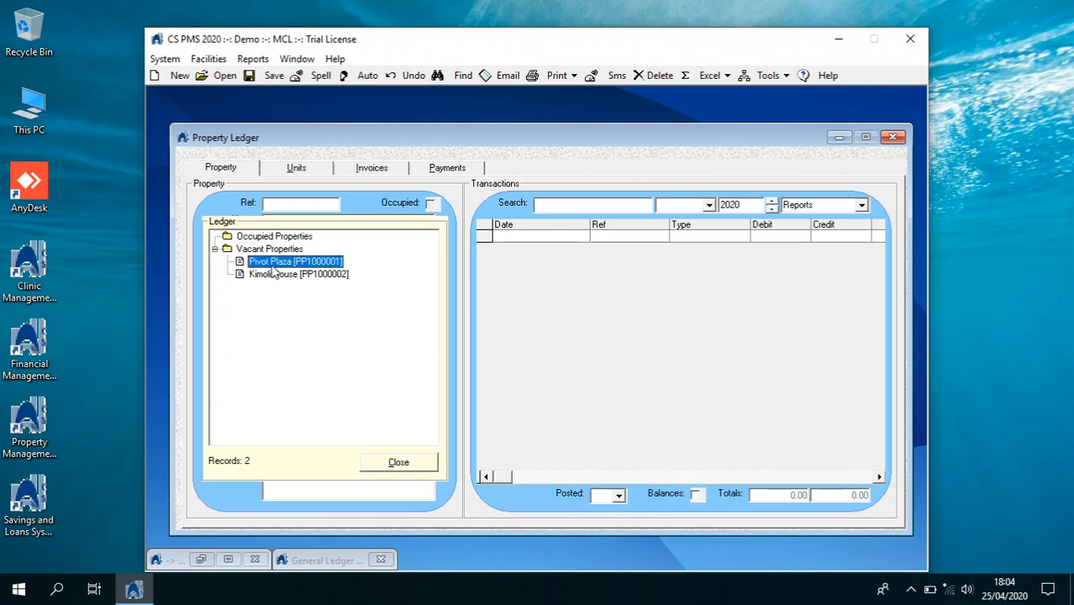
pyautogui.click(861, 206)
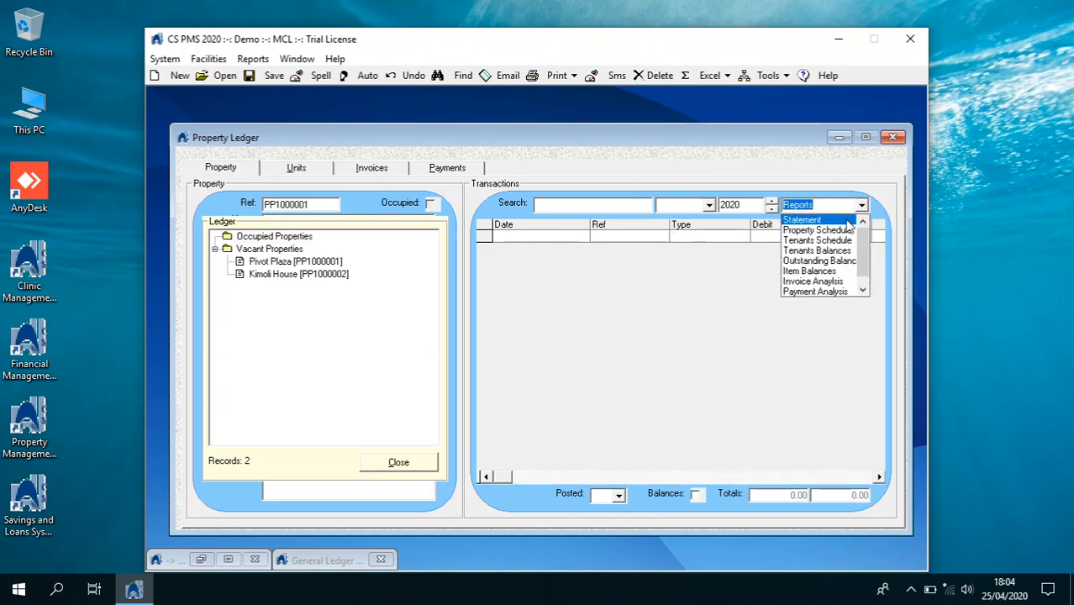
pyautogui.click(843, 233)
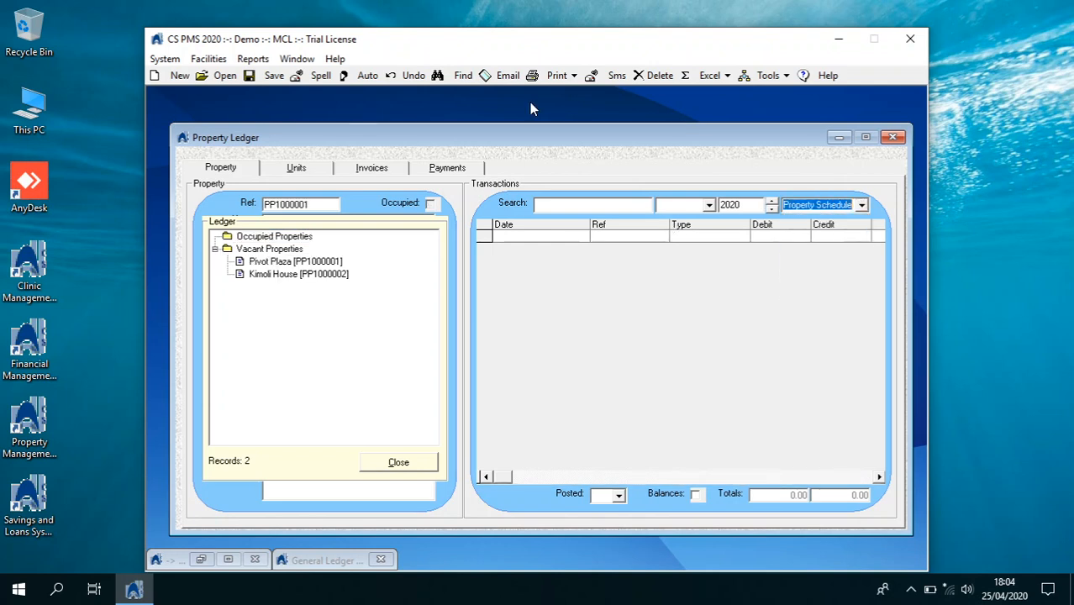
pyautogui.click(573, 75)
pyautogui.click(575, 93)
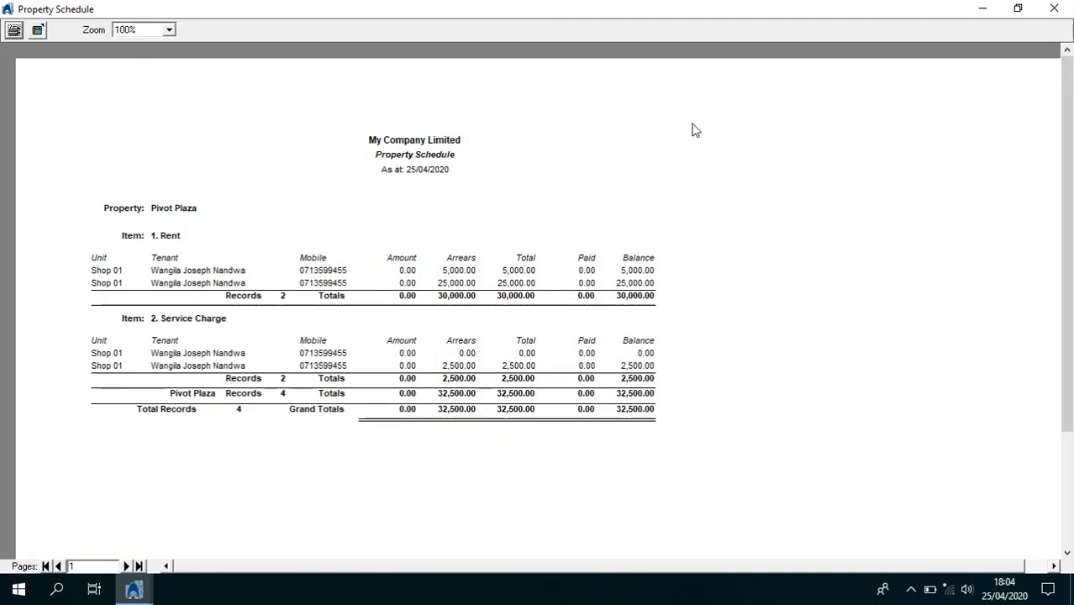
pyautogui.click(1053, 8)
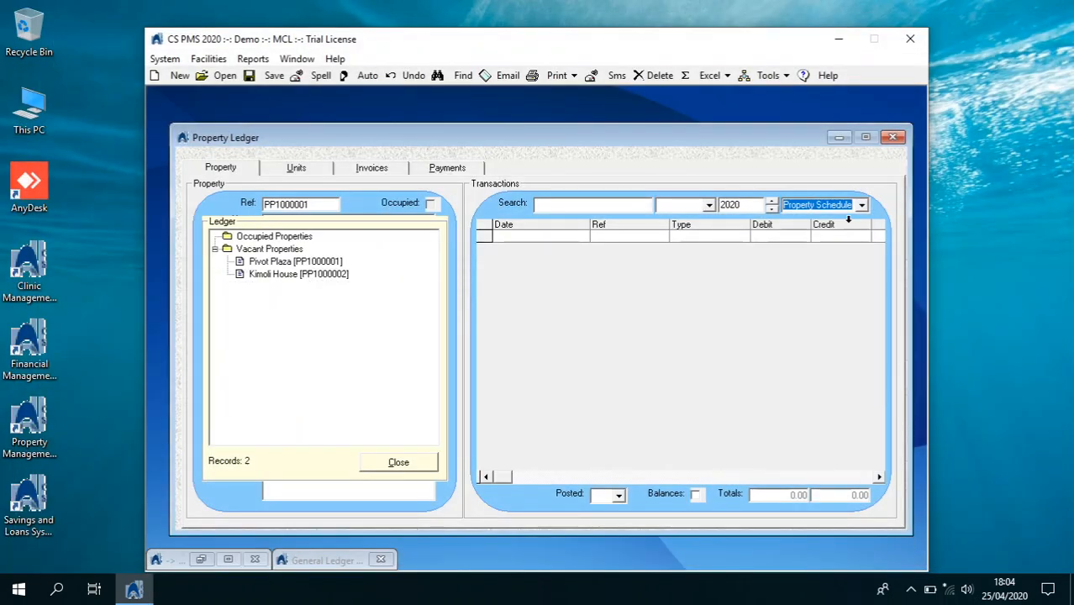
# Preview Pivot Plaza's Tenants Schedule, then select Kimoli House to list its transactions
pyautogui.click(861, 205)
pyautogui.click(847, 233)
pyautogui.click(575, 79)
pyautogui.click(575, 100)
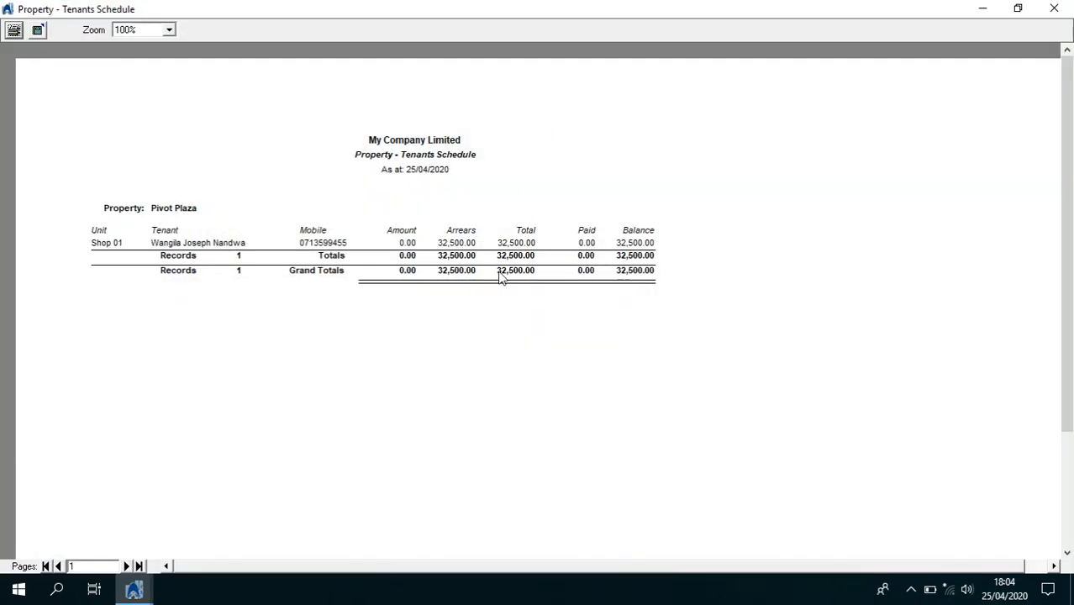
pyautogui.click(1054, 8)
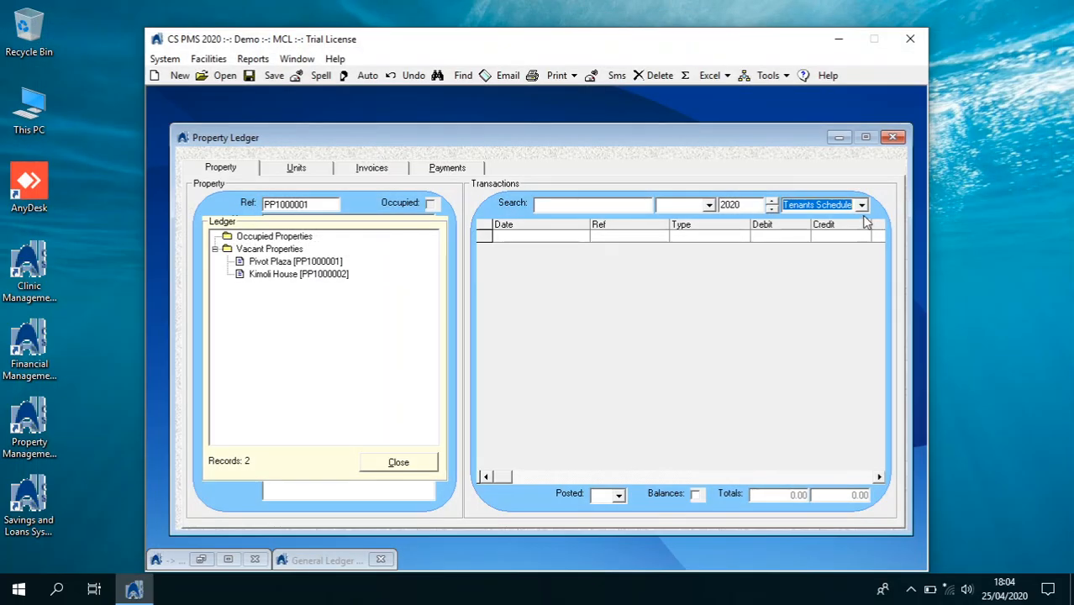
pyautogui.click(861, 206)
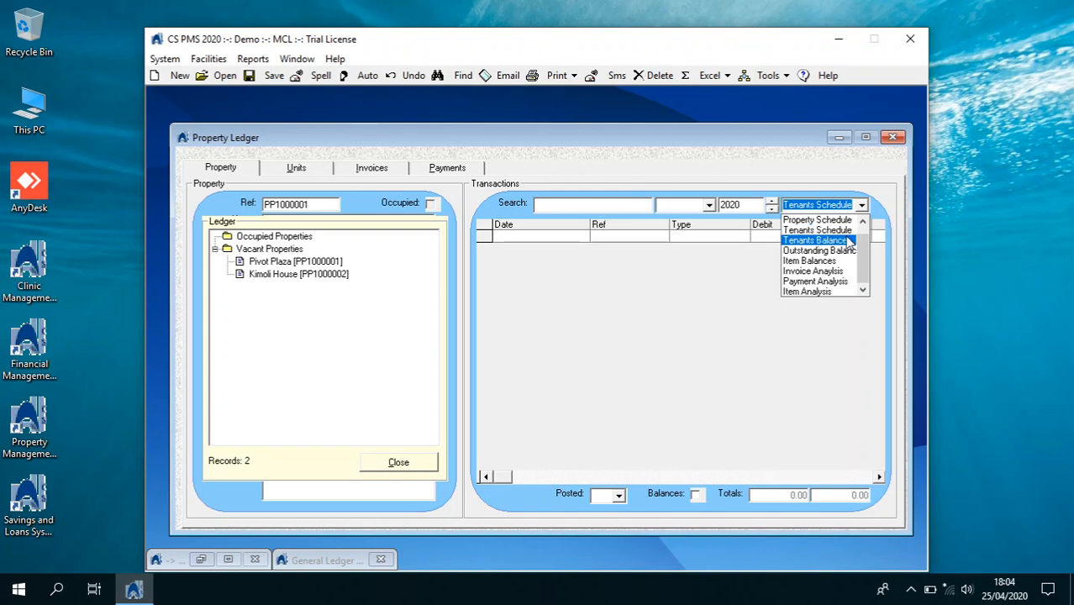
pyautogui.click(301, 276)
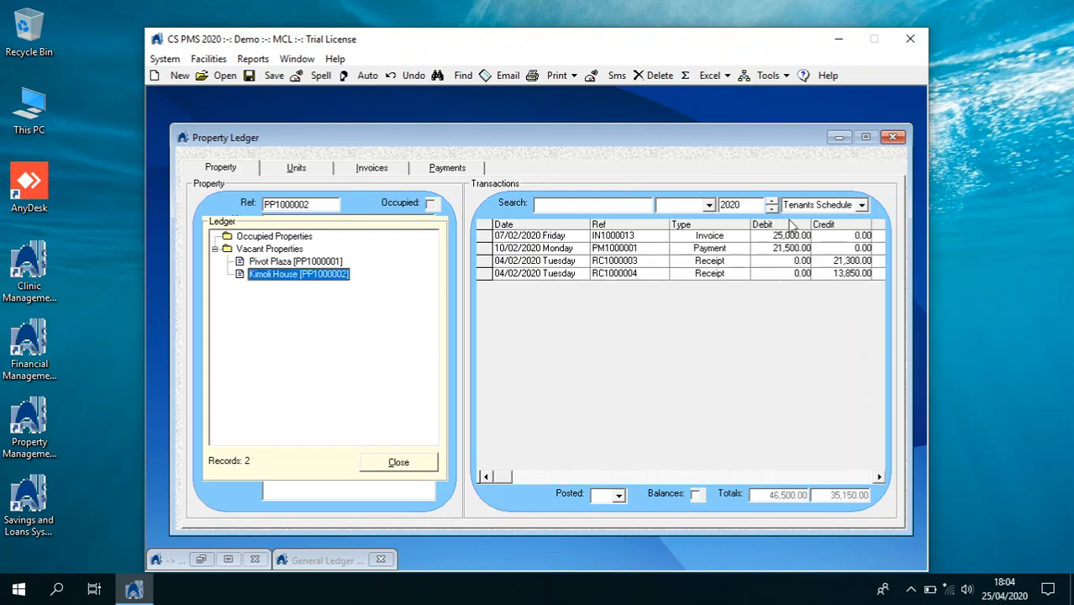
# Preview the Kimoli House Property Schedule
pyautogui.click(861, 206)
pyautogui.click(840, 230)
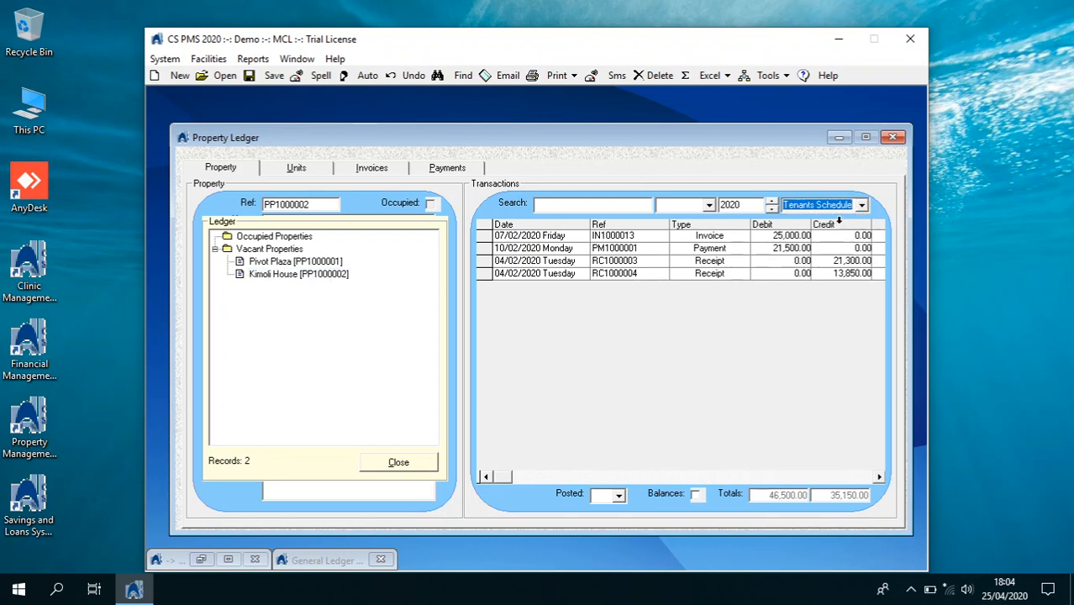
pyautogui.click(576, 77)
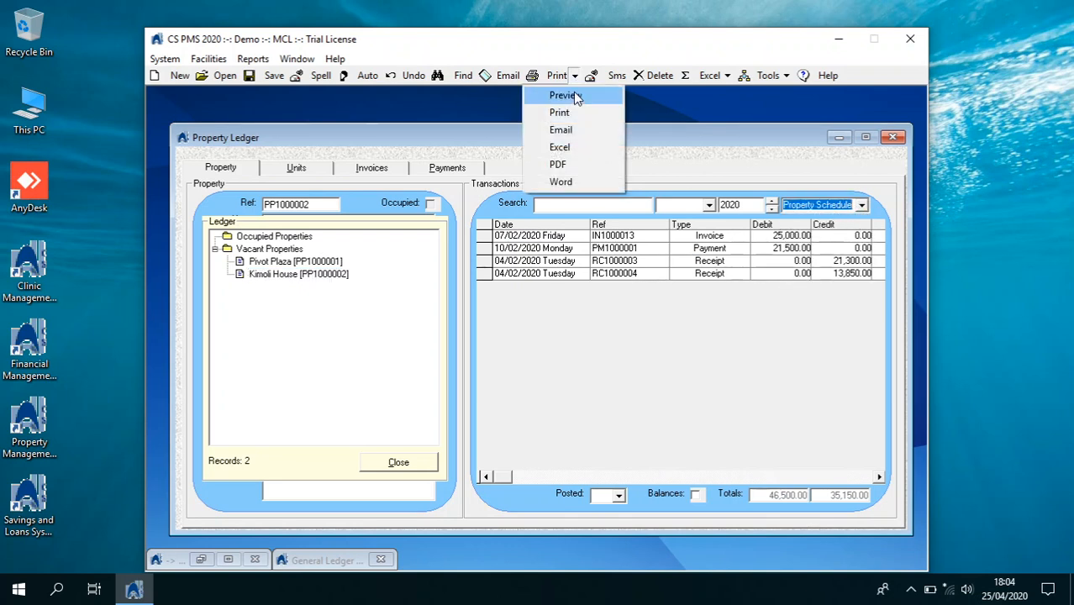
pyautogui.click(573, 94)
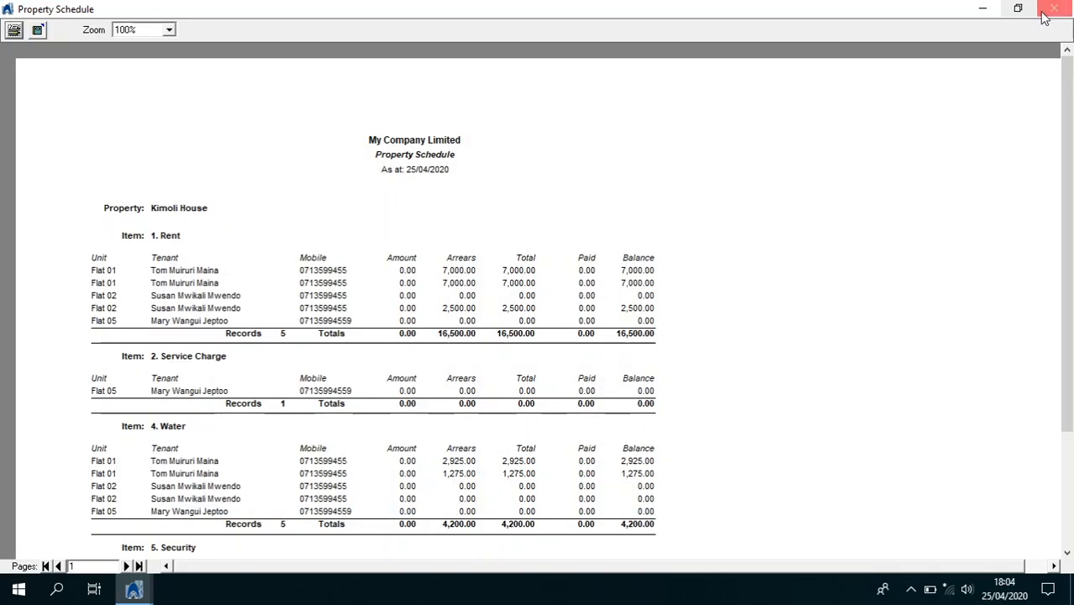
pyautogui.click(1053, 9)
# Preview the Kimoli House Tenants Schedule
pyautogui.click(861, 206)
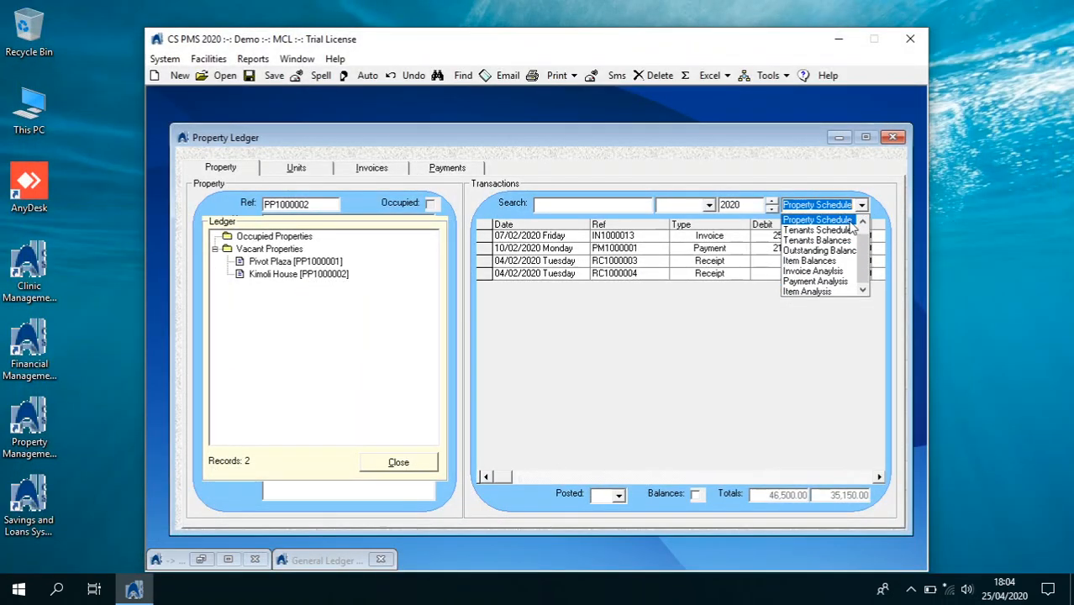
pyautogui.click(815, 230)
pyautogui.click(575, 78)
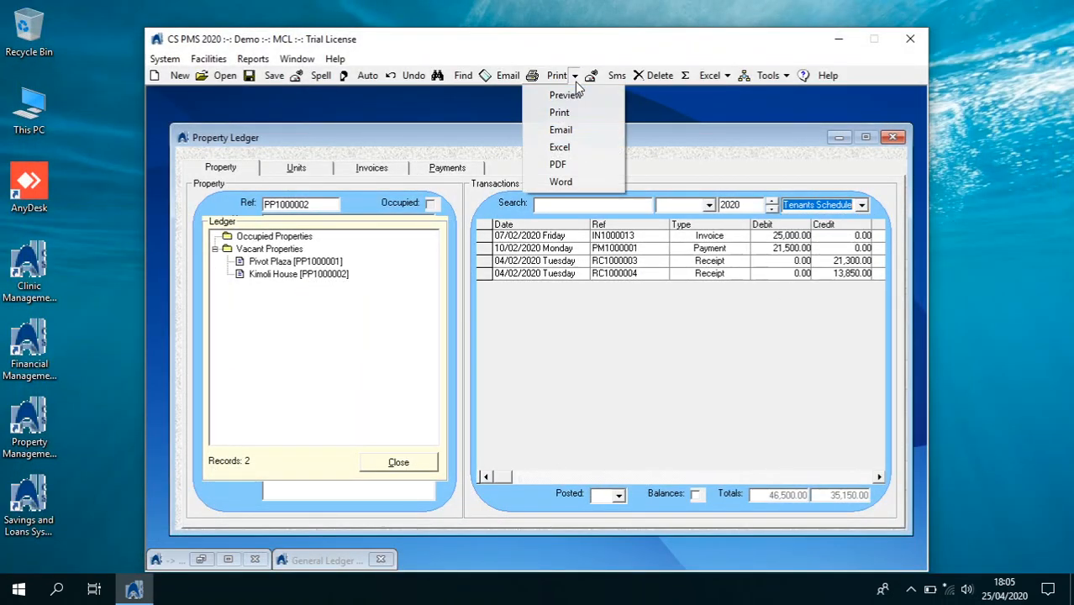
pyautogui.click(566, 91)
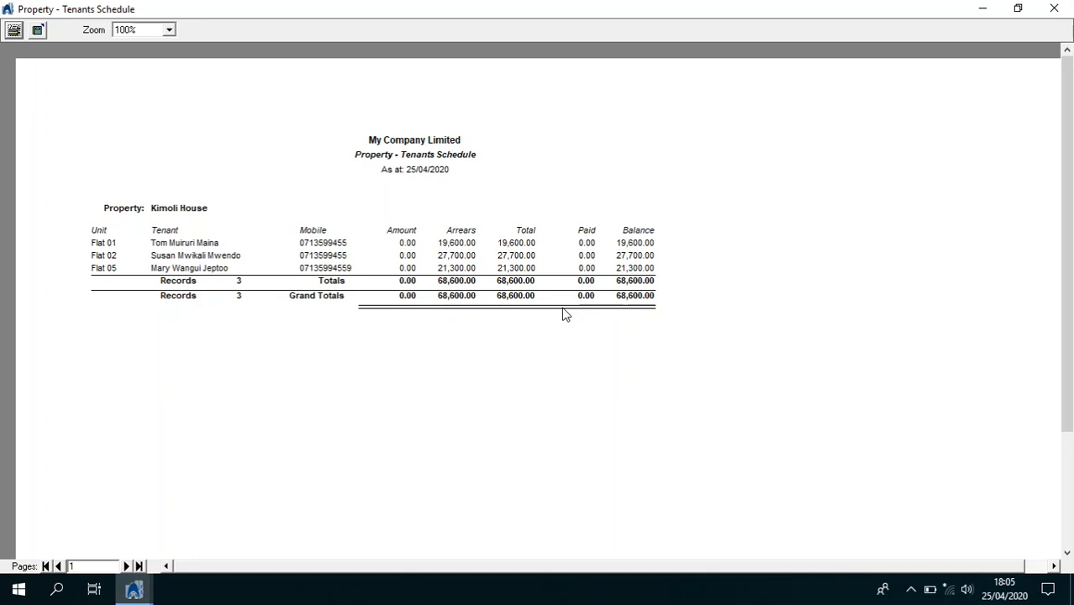
pyautogui.click(1056, 12)
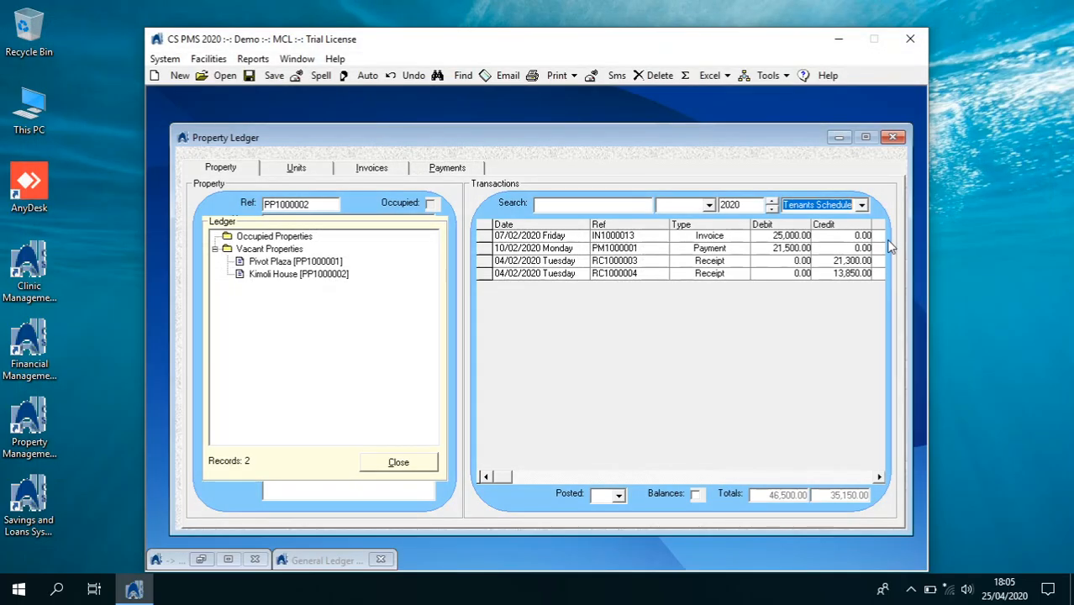
# Preview Kimoli House tenants balances totalling 22,100.00, then close the Property Ledger
pyautogui.click(861, 205)
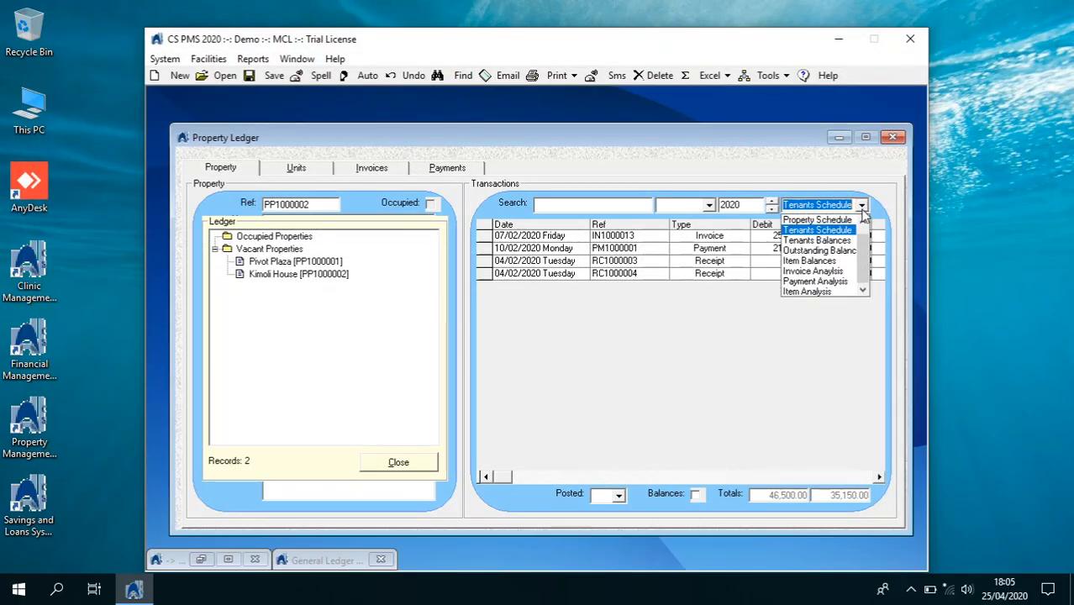
pyautogui.click(827, 238)
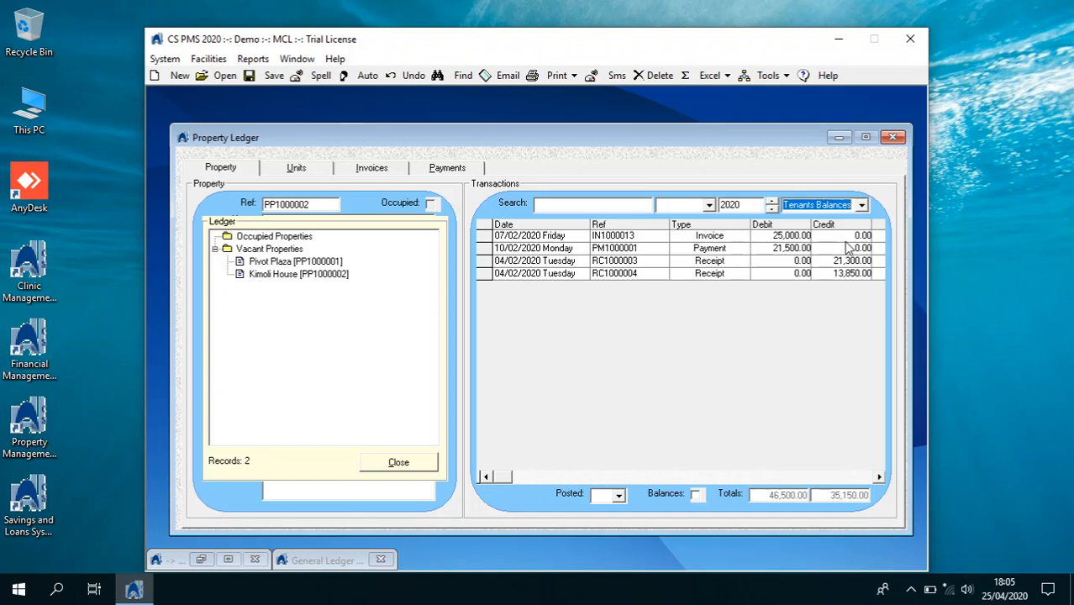
pyautogui.click(574, 76)
pyautogui.click(559, 163)
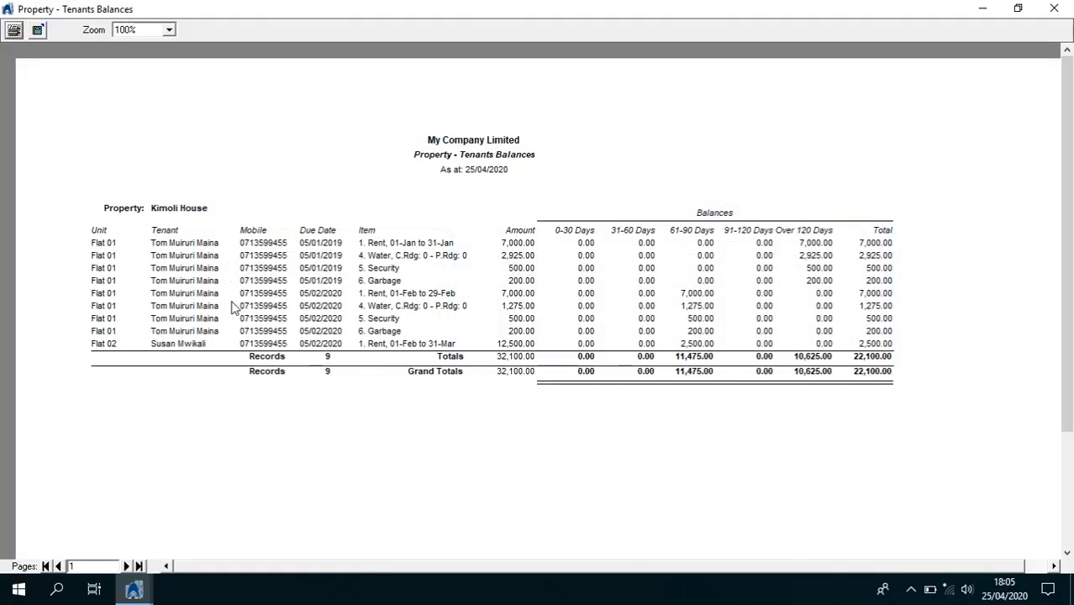
pyautogui.click(1054, 9)
pyautogui.click(893, 138)
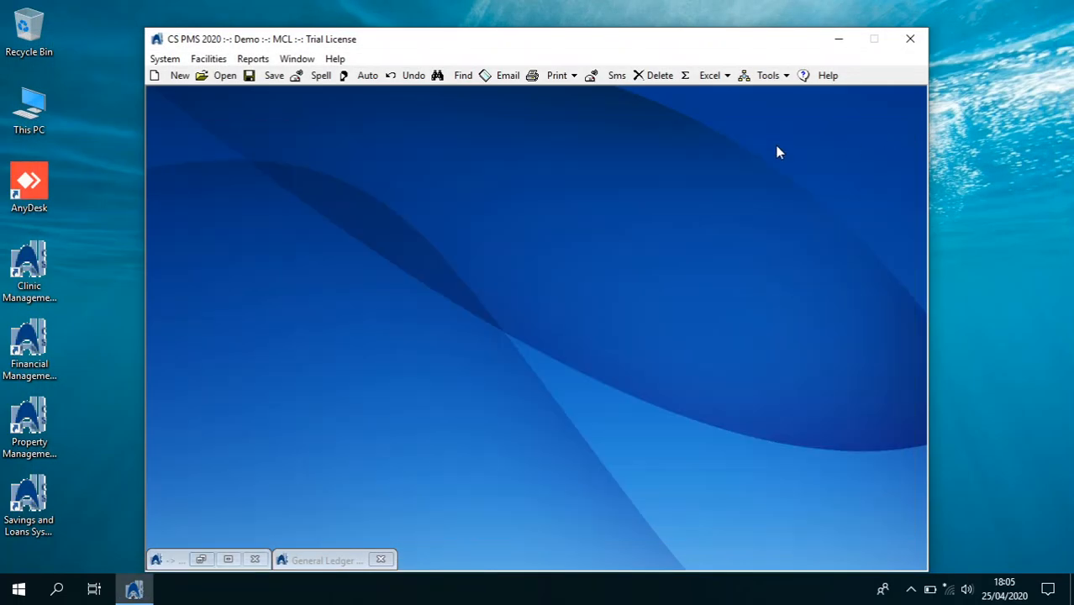
# Quit CS PMS 2020, accepting the System Backup prompt before exit
pyautogui.click(165, 58)
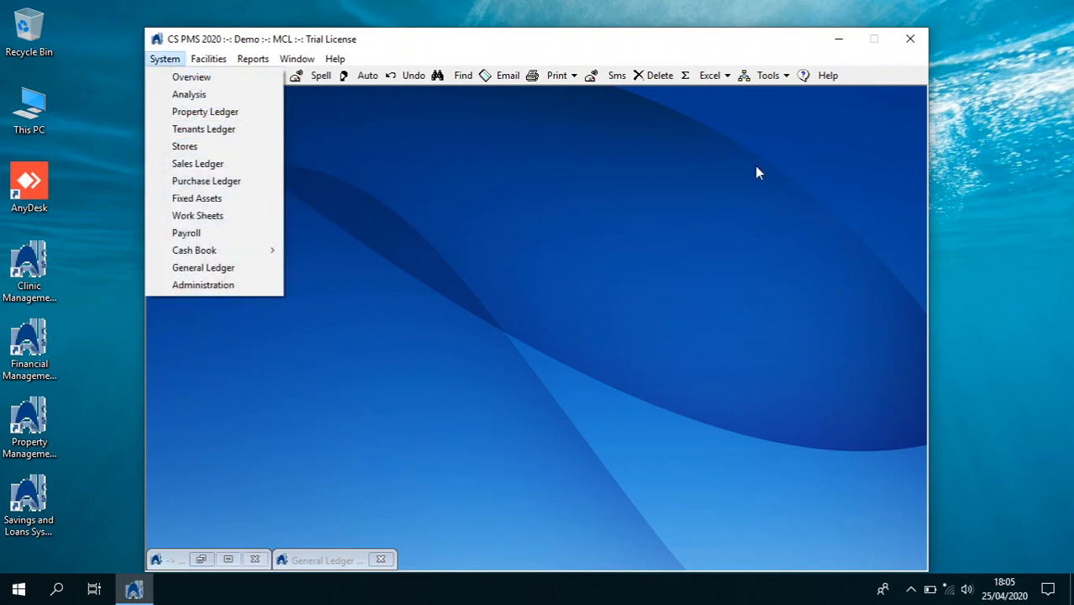
pyautogui.click(911, 44)
pyautogui.click(910, 44)
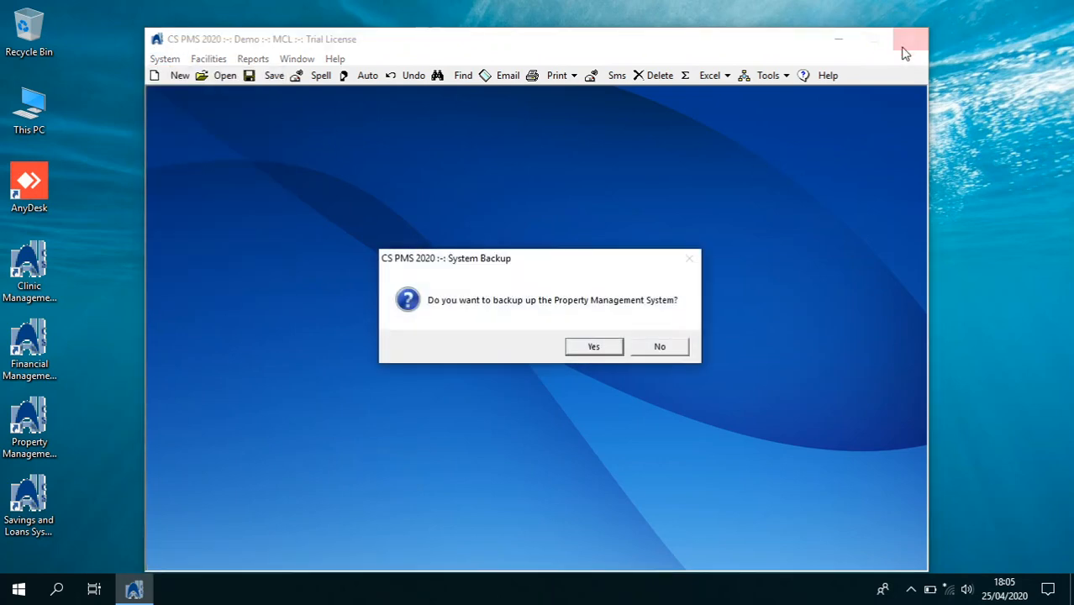
pyautogui.click(608, 351)
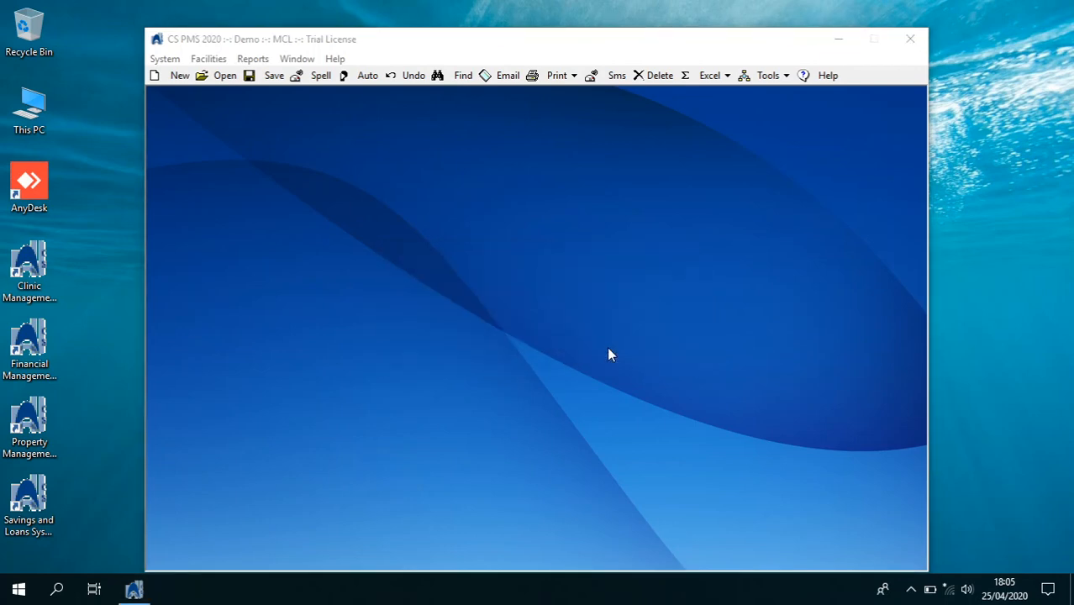
pyautogui.click(546, 380)
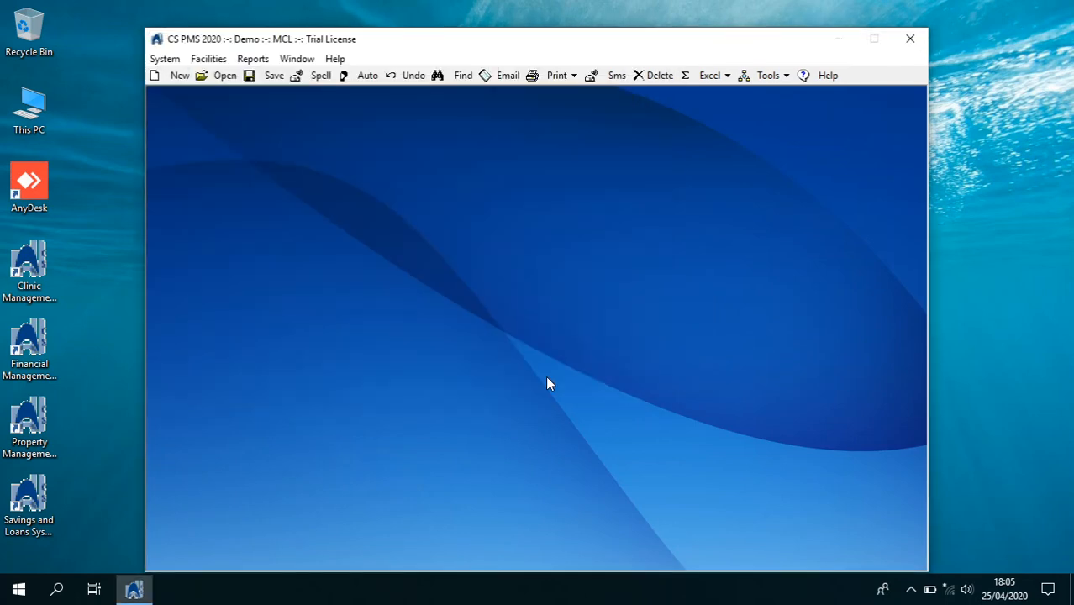